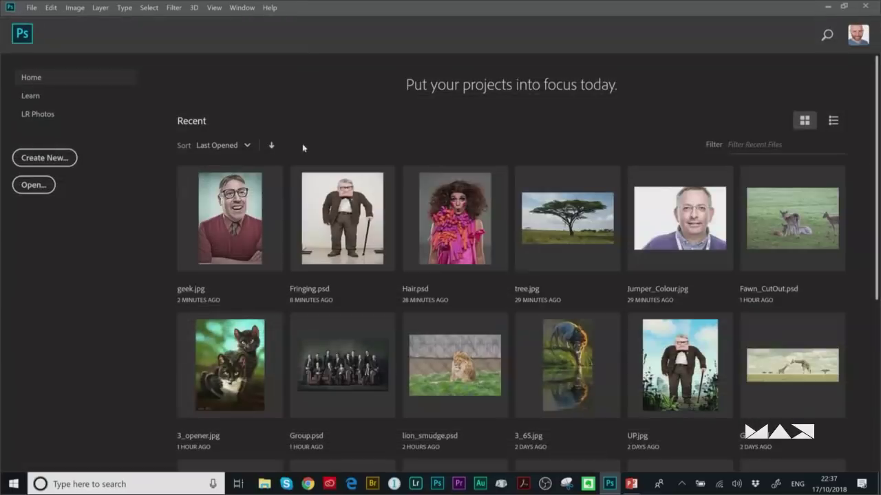
- Open geek.jpg and draw a loose lasso selection around the man's mouth and teeth
{"action": "left_click", "coordinate": [241, 220]}
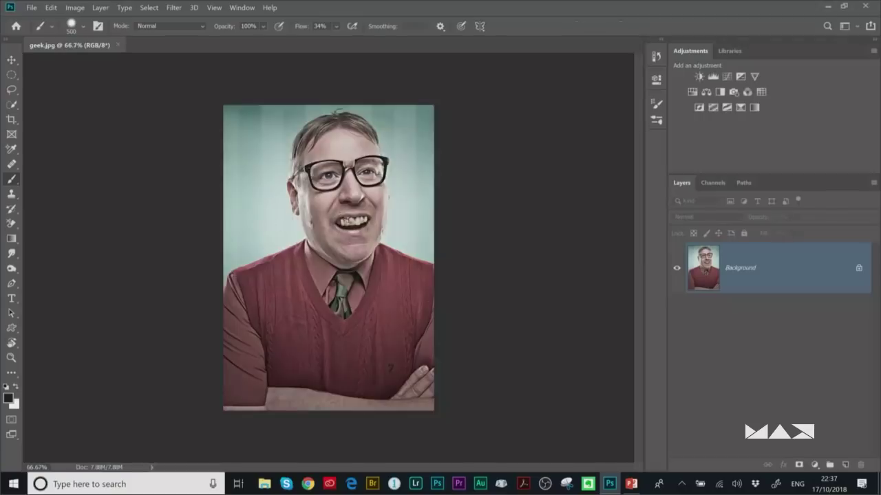
{"action": "scroll", "coordinate": [322, 210], "scroll_direction": "up", "scroll_amount": 5}
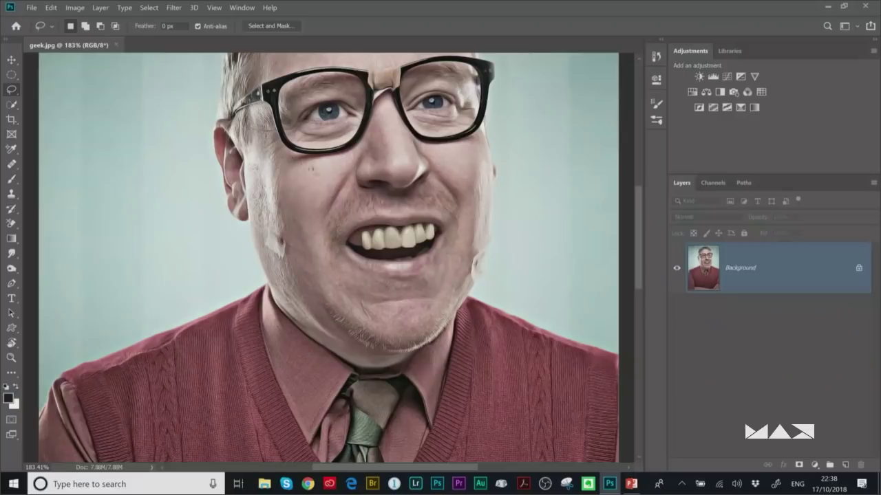
{"action": "scroll", "coordinate": [422, 225], "scroll_direction": "up", "scroll_amount": 5}
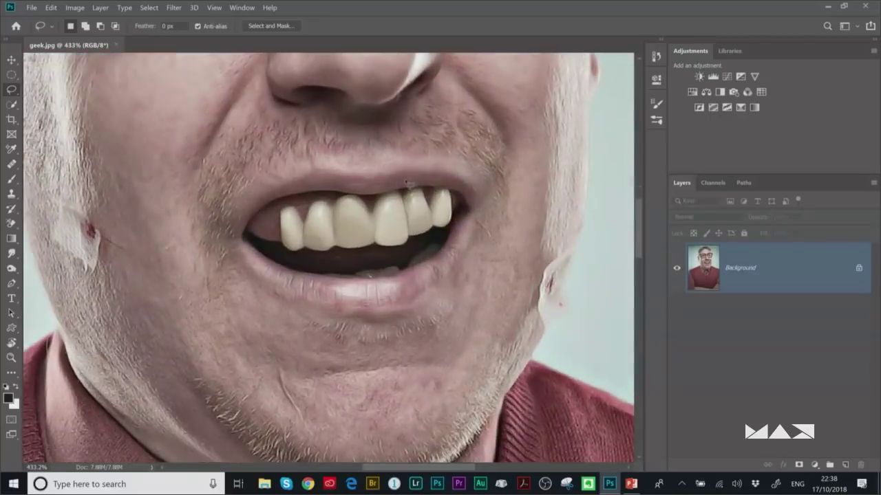
{"action": "mouse_move", "coordinate": [490, 207]}
{"action": "left_mouse_down"}
{"action": "mouse_move", "coordinate": [361, 282]}
{"action": "mouse_move", "coordinate": [261, 201]}
{"action": "mouse_move", "coordinate": [395, 170]}
{"action": "left_mouse_up"}
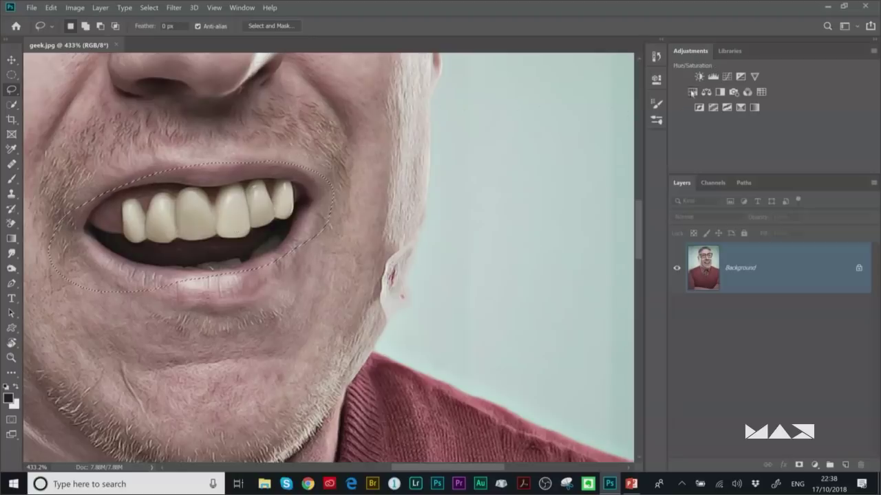
- Add a Hue/Saturation adjustment layer for the selected mouth area and set the Yellows lightness to +70 to whiten the teeth
{"action": "left_click", "coordinate": [693, 91]}
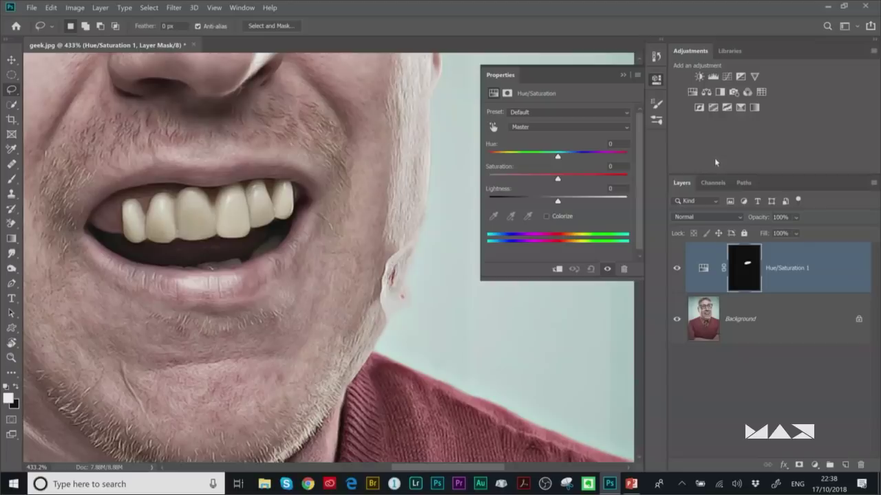
{"action": "left_click", "coordinate": [532, 129]}
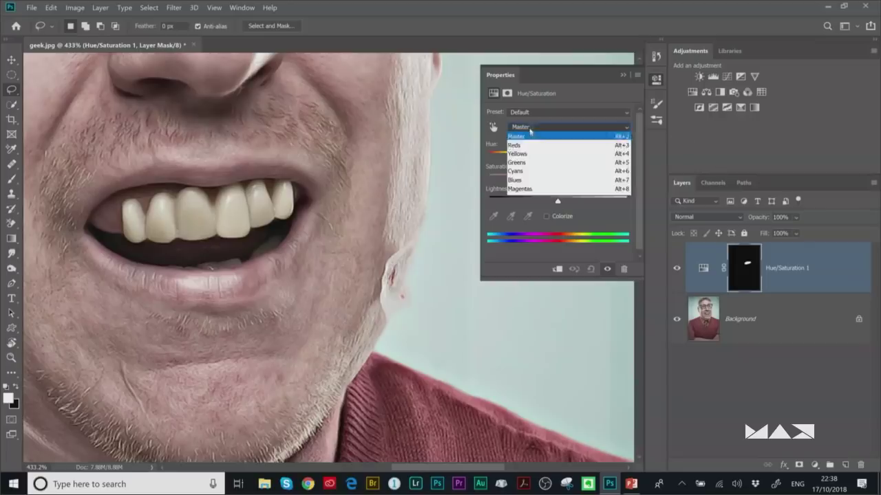
{"action": "left_click", "coordinate": [531, 155]}
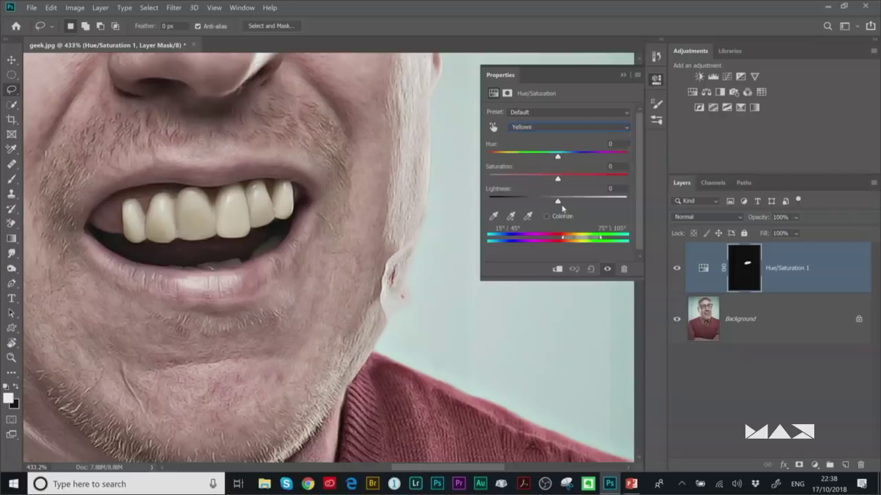
{"action": "left_click_drag", "start_coordinate": [557, 202], "coordinate": [601, 202]}
{"action": "key", "text": "ctrl+0"}
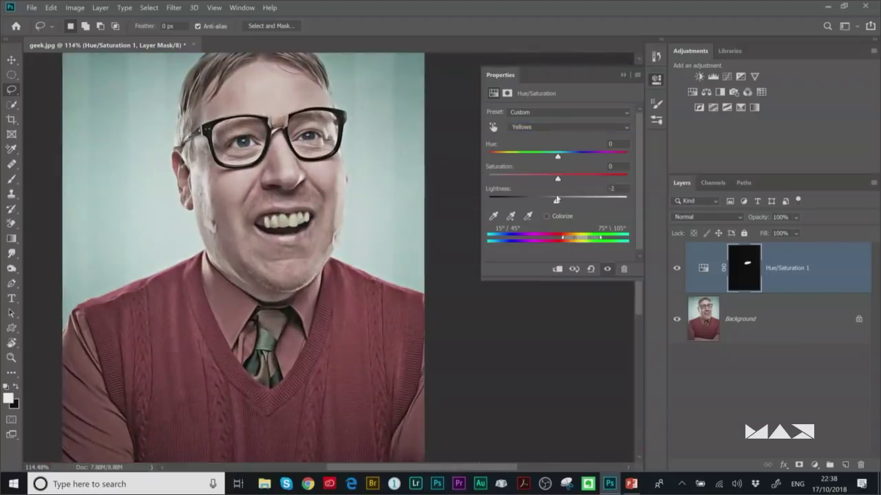
{"action": "left_click_drag", "start_coordinate": [597, 201], "coordinate": [606, 200]}
{"action": "scroll", "coordinate": [275, 220], "scroll_direction": "up", "scroll_amount": 3}
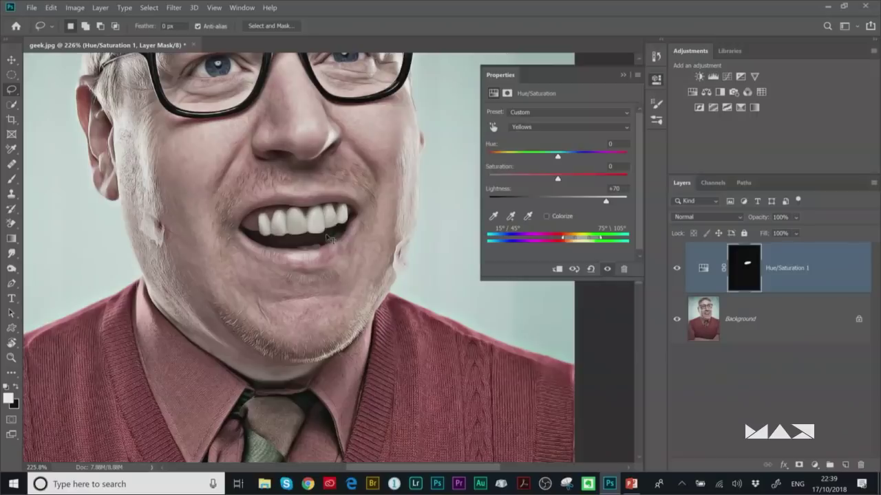
- Close geek.jpg without saving, open Jumper_Colour.jpg and collapse the adjustment properties
{"action": "key", "text": "ctrl+w"}
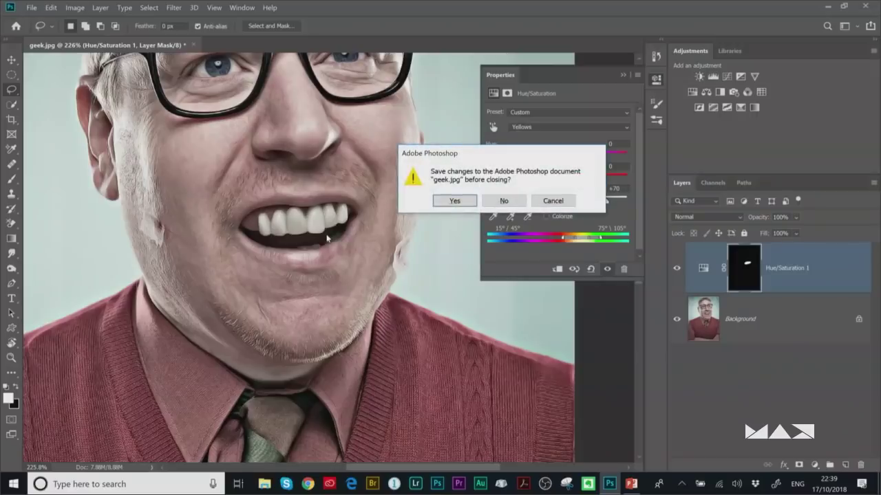
{"action": "left_click", "coordinate": [515, 201]}
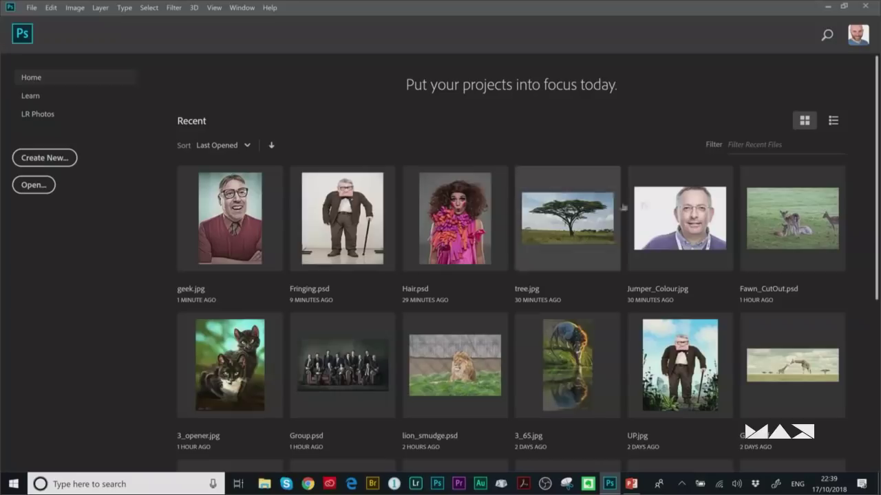
{"action": "left_click", "coordinate": [707, 224]}
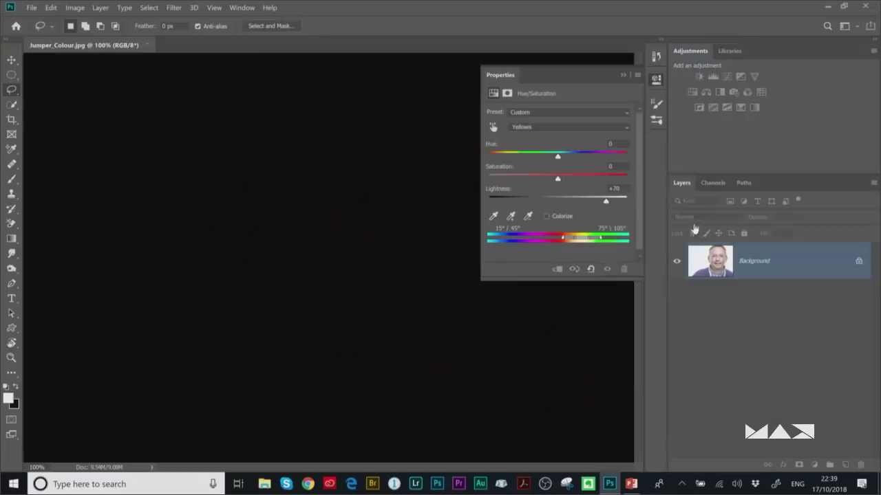
{"action": "left_click", "coordinate": [656, 78]}
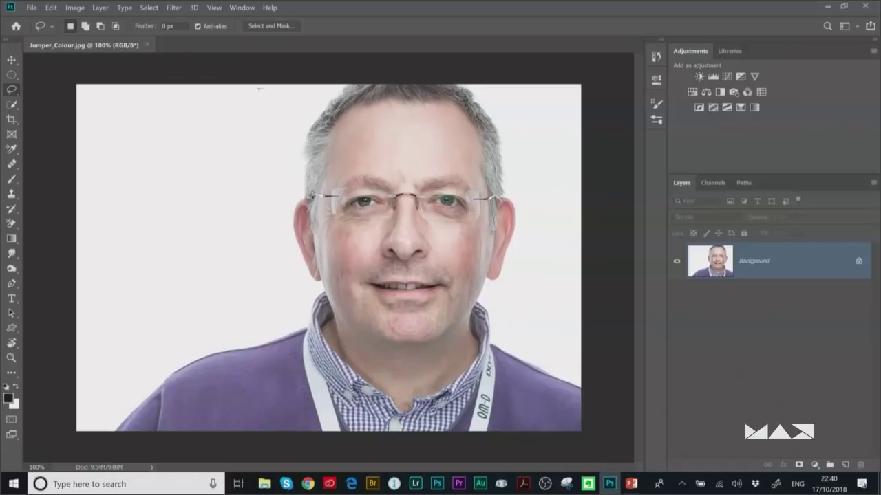
- Start a Color Range selection with fuzziness 41 and try sampling skin tones across the man's face
{"action": "left_click", "coordinate": [148, 9]}
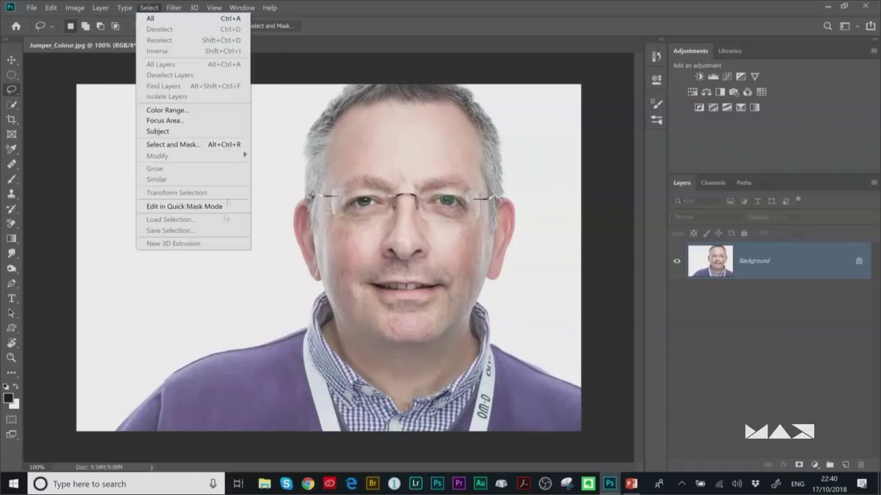
{"action": "left_click", "coordinate": [189, 110]}
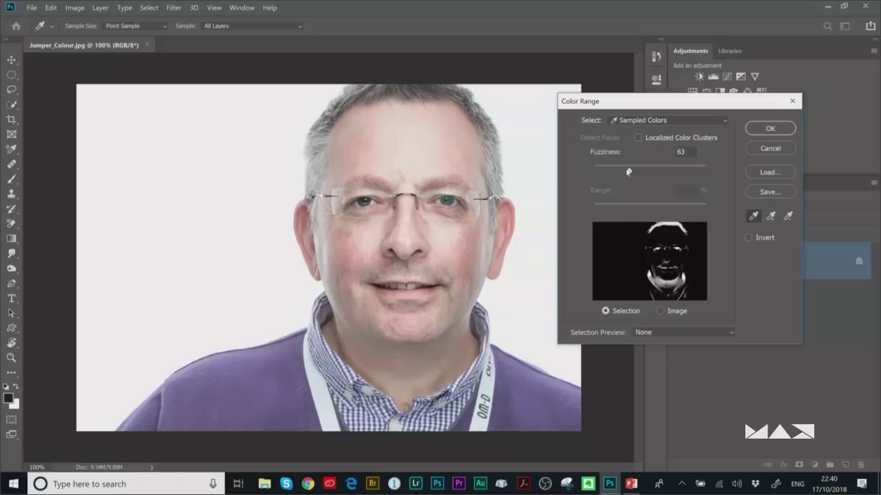
{"action": "left_click_drag", "start_coordinate": [628, 172], "coordinate": [617, 171]}
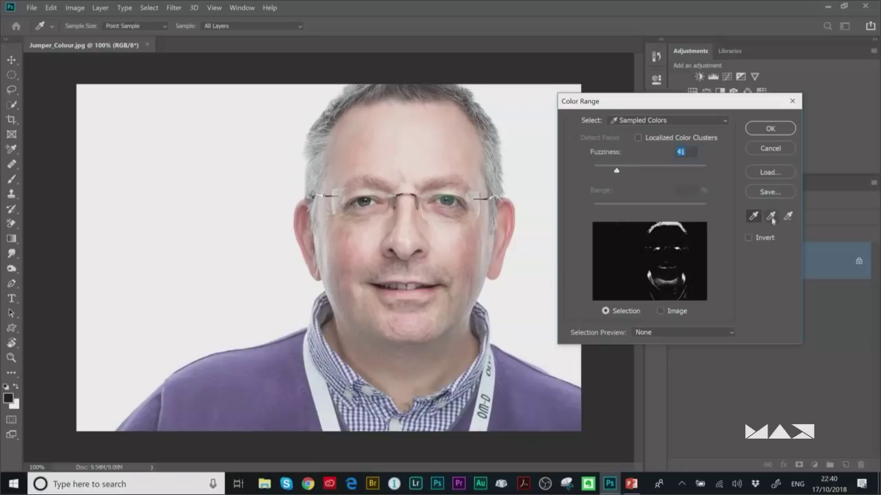
{"action": "left_click", "coordinate": [353, 244]}
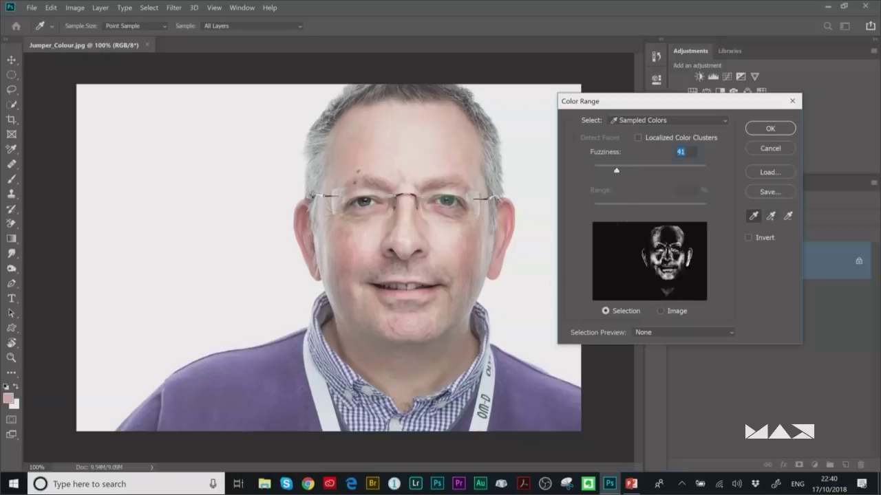
{"action": "left_click", "coordinate": [414, 131]}
{"action": "left_click", "coordinate": [451, 219]}
{"action": "left_click", "coordinate": [413, 323]}
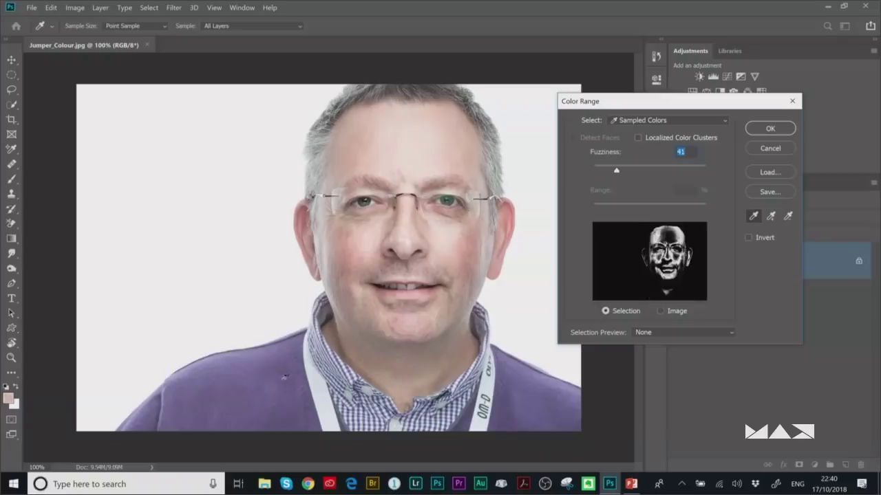
- Sample the purple jumper as the Color Range target and add more jumper shades to the sampled colours
{"action": "left_click", "coordinate": [254, 377]}
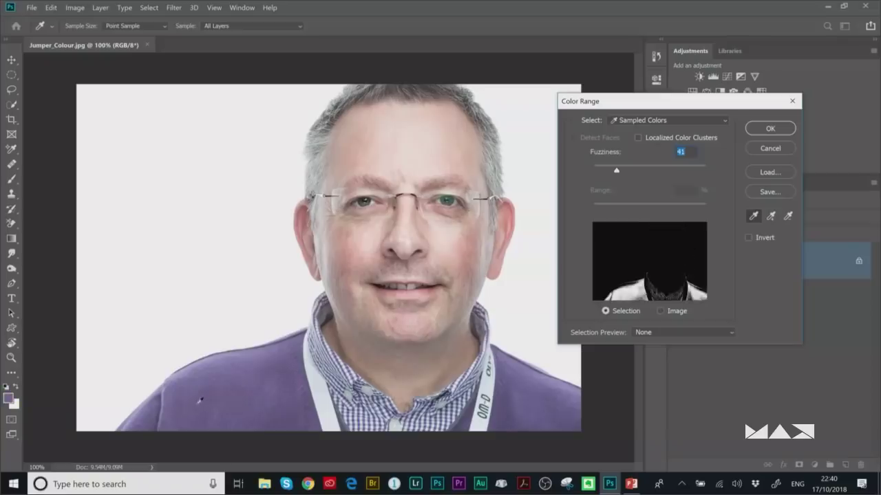
{"action": "left_click", "coordinate": [347, 389]}
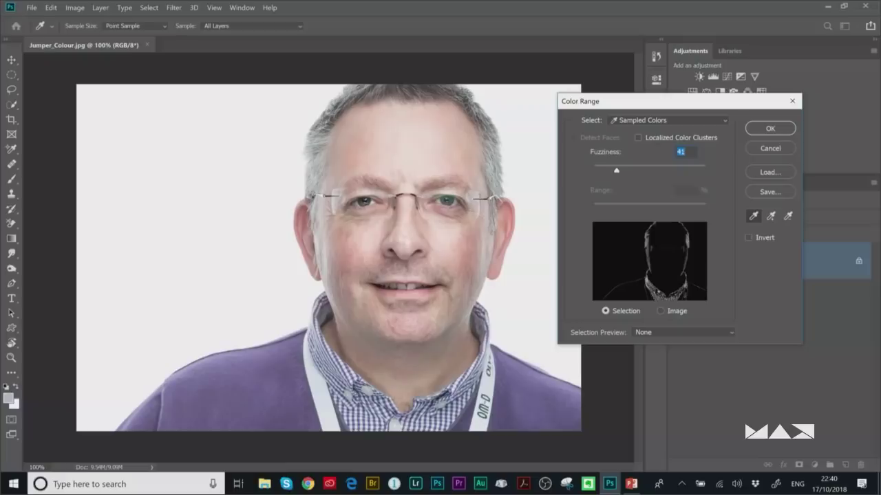
{"action": "left_click", "coordinate": [538, 390]}
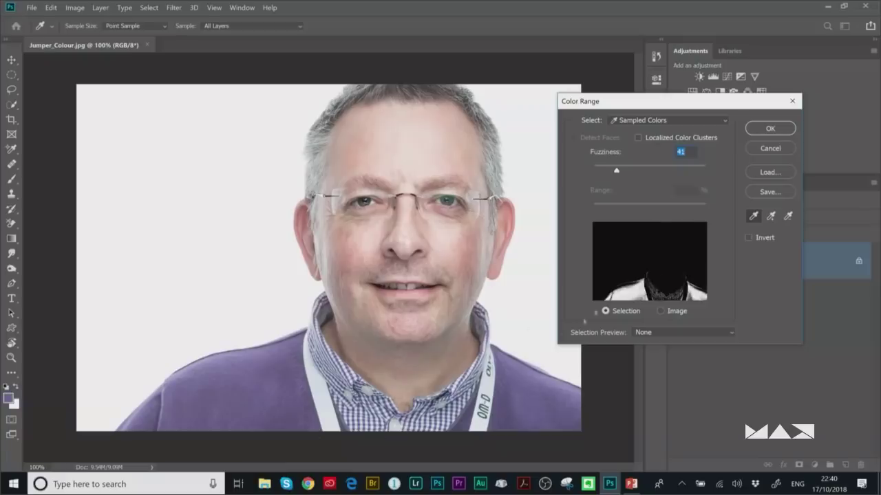
{"action": "left_click", "coordinate": [770, 217]}
{"action": "left_click", "coordinate": [247, 390]}
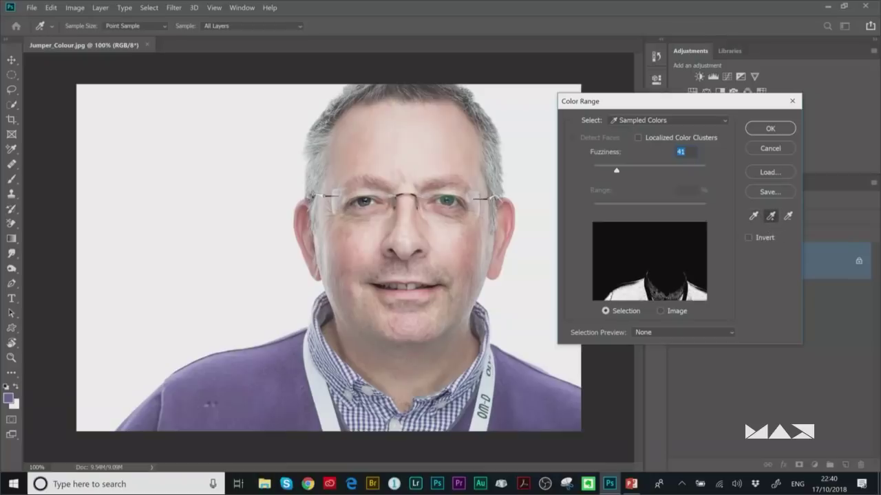
{"action": "left_click", "coordinate": [261, 394]}
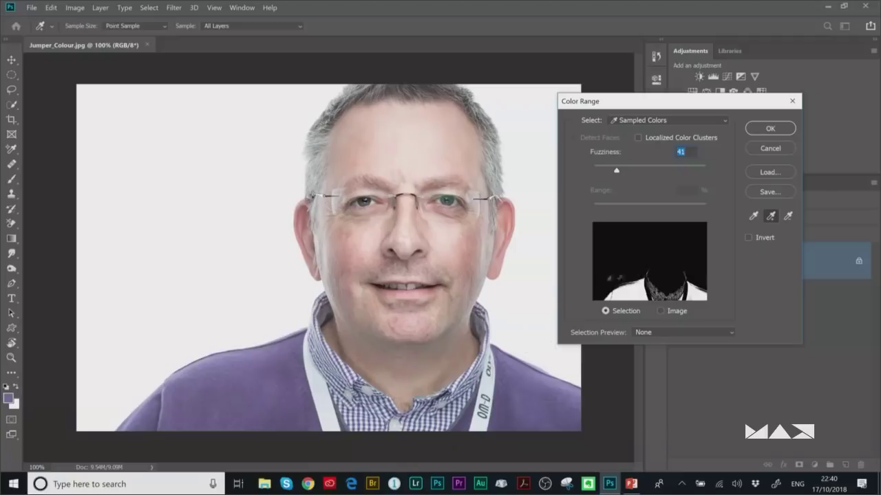
{"action": "left_click", "coordinate": [623, 291]}
- Try Color Range fuzziness values of 71 and 113, and cancel the selection
{"action": "mouse_move", "coordinate": [617, 171]}
{"action": "left_mouse_down"}
{"action": "mouse_move", "coordinate": [655, 177]}
{"action": "mouse_move", "coordinate": [633, 174]}
{"action": "left_mouse_up"}
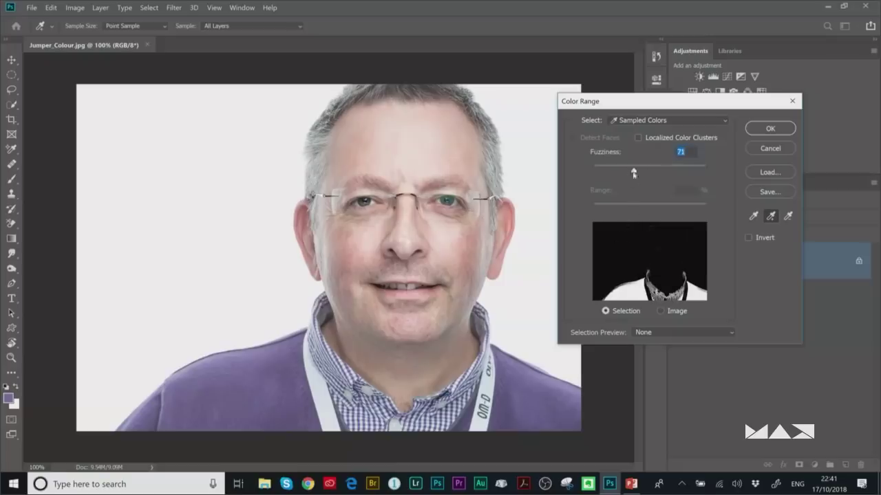
{"action": "left_click_drag", "start_coordinate": [634, 172], "coordinate": [657, 172]}
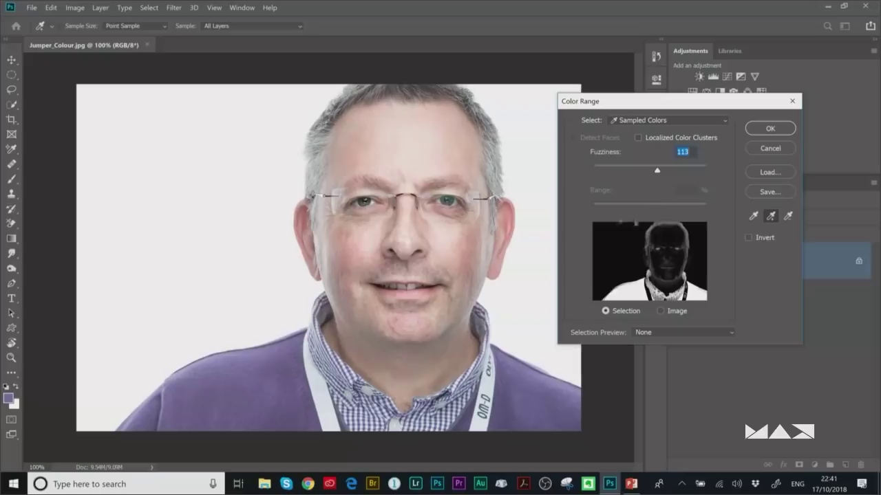
{"action": "left_click", "coordinate": [769, 149]}
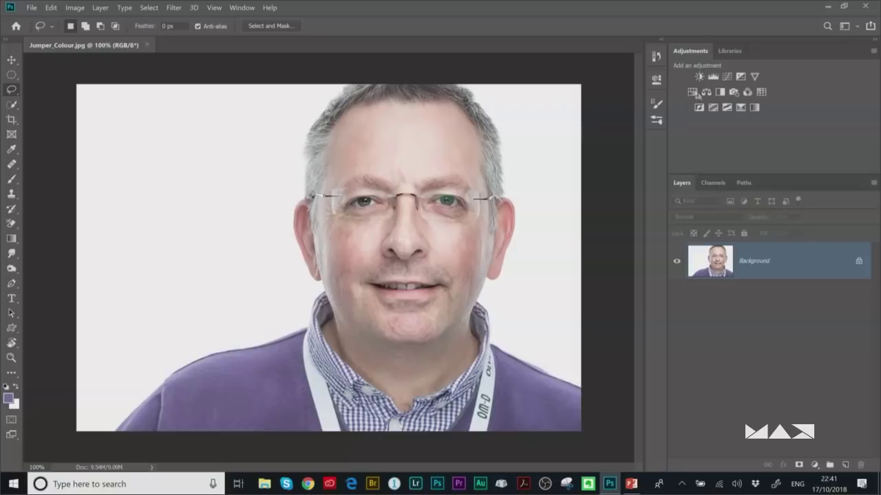
- Add a Hue/Saturation adjustment layer over the portrait, try a master hue of -23 and reset it to 0
{"action": "left_click", "coordinate": [657, 79]}
{"action": "left_click", "coordinate": [692, 91]}
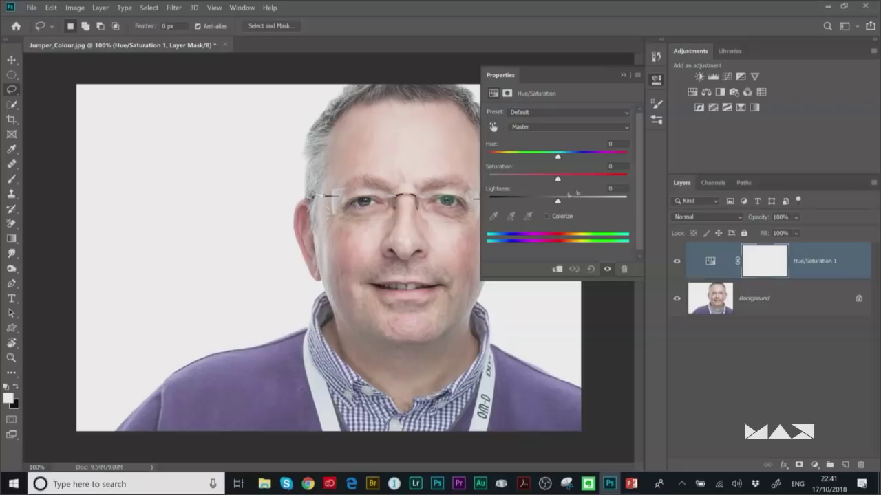
{"action": "mouse_move", "coordinate": [558, 157]}
{"action": "left_mouse_down"}
{"action": "mouse_move", "coordinate": [586, 161]}
{"action": "mouse_move", "coordinate": [509, 157]}
{"action": "mouse_move", "coordinate": [542, 156]}
{"action": "left_mouse_up"}
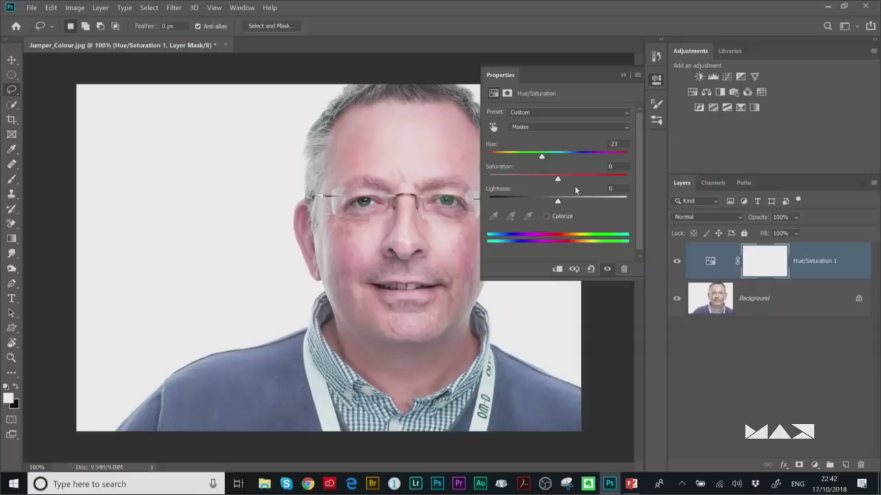
{"action": "left_click", "coordinate": [613, 143]}
{"action": "type", "text": "0"}
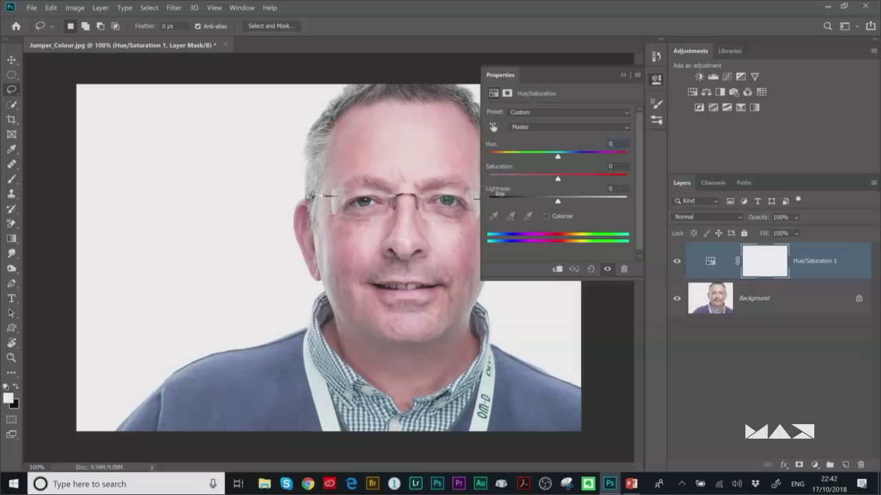
- Target the Magentas, shift their colour range into the yellows, and extend it by adding samples of the purple jumper
{"action": "left_click", "coordinate": [525, 127]}
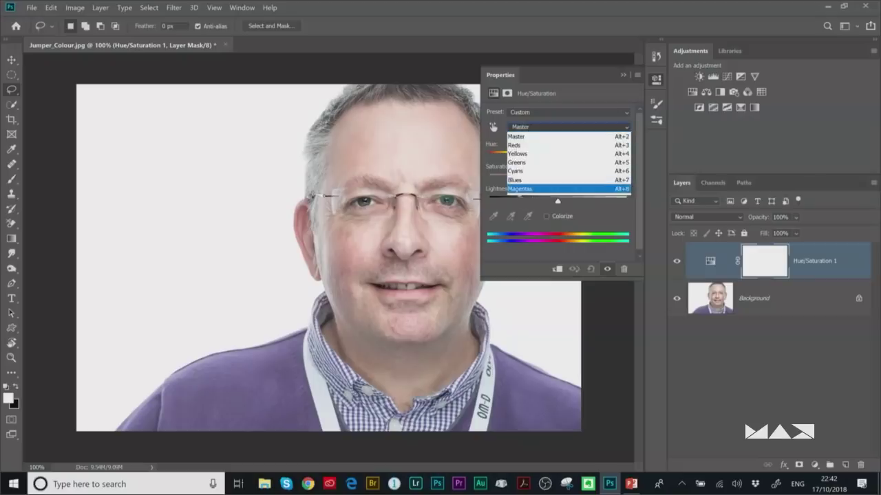
{"action": "left_click", "coordinate": [520, 189]}
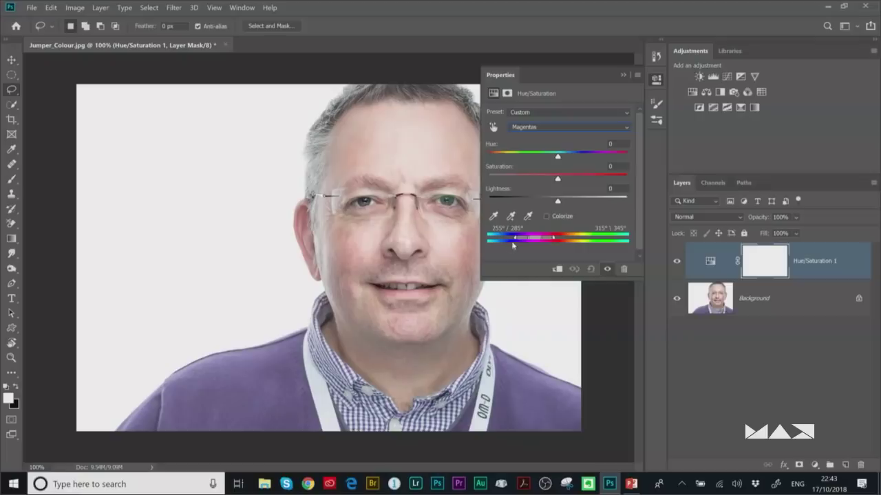
{"action": "left_click_drag", "start_coordinate": [516, 238], "coordinate": [579, 240]}
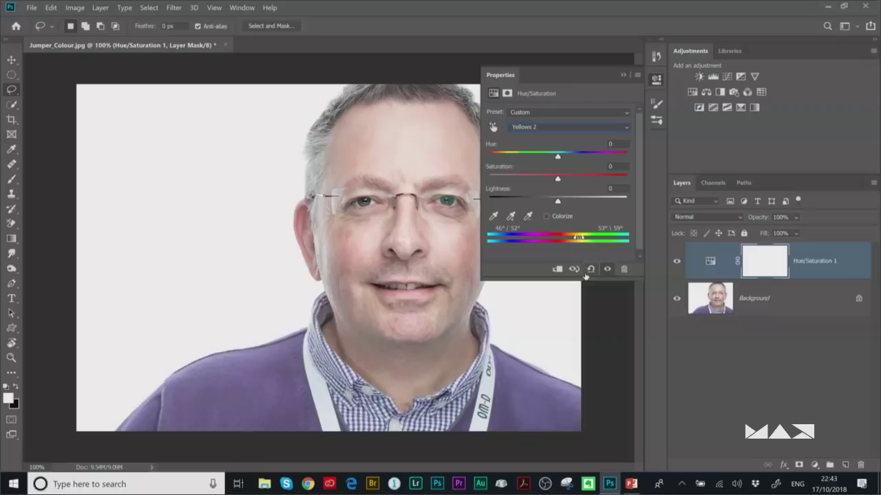
{"action": "left_click", "coordinate": [512, 217]}
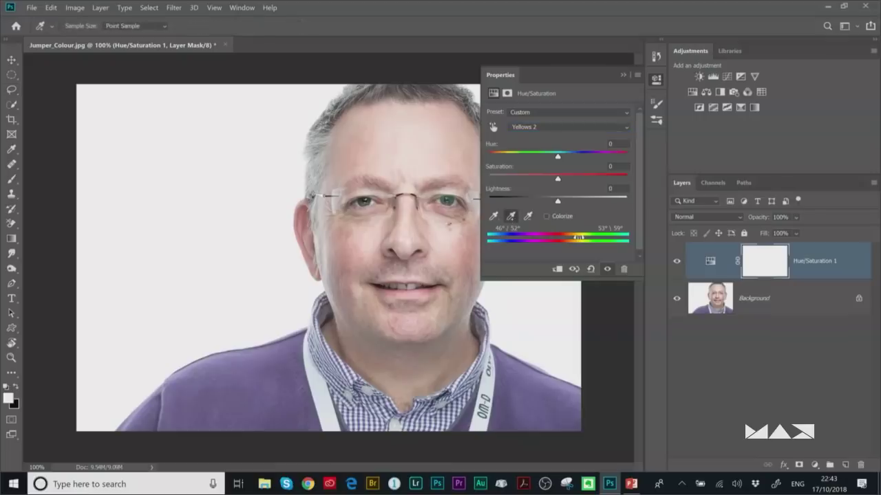
{"action": "left_click", "coordinate": [279, 372]}
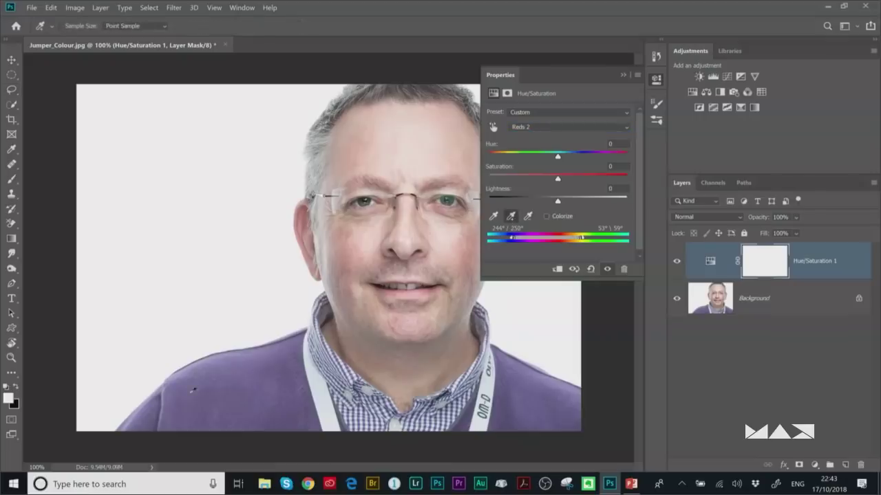
{"action": "left_click", "coordinate": [225, 382]}
- Narrow the upper end of the targeted colour range to 2°/10° and set its hue to -31 to turn the jumper blue
{"action": "mouse_move", "coordinate": [557, 157]}
{"action": "left_mouse_down"}
{"action": "mouse_move", "coordinate": [585, 157]}
{"action": "mouse_move", "coordinate": [540, 157]}
{"action": "mouse_move", "coordinate": [558, 156]}
{"action": "left_mouse_up"}
{"action": "left_click_drag", "start_coordinate": [581, 239], "coordinate": [563, 238]}
{"action": "left_click_drag", "start_coordinate": [558, 158], "coordinate": [537, 157]}
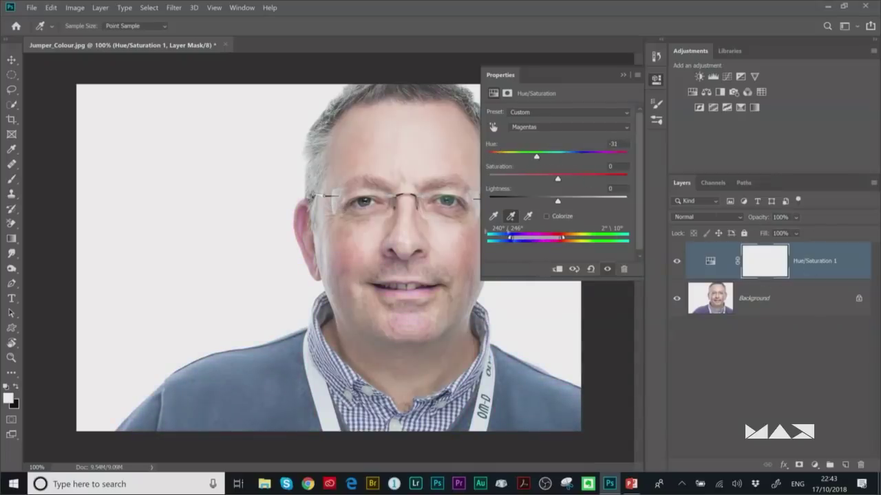
- Hide the adjustment from the man's face by painting black on the layer mask, and set the Magentas hue to -14
{"action": "key", "text": "b"}
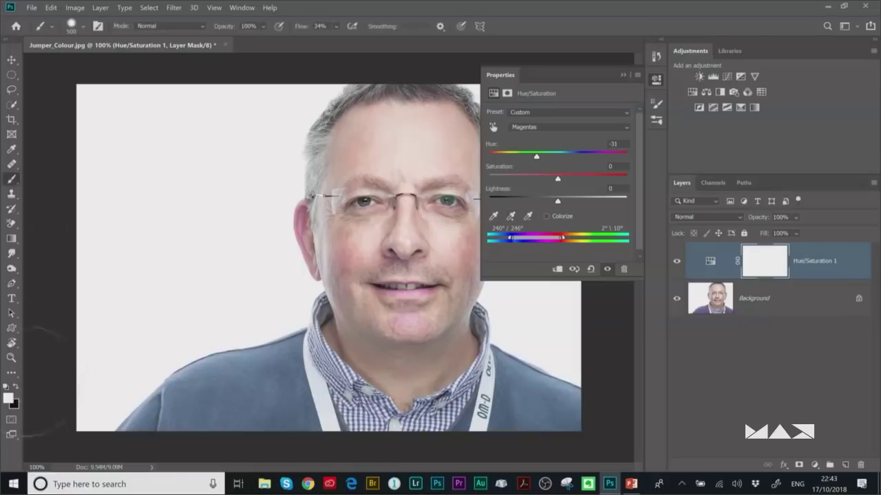
{"action": "left_click", "coordinate": [16, 387]}
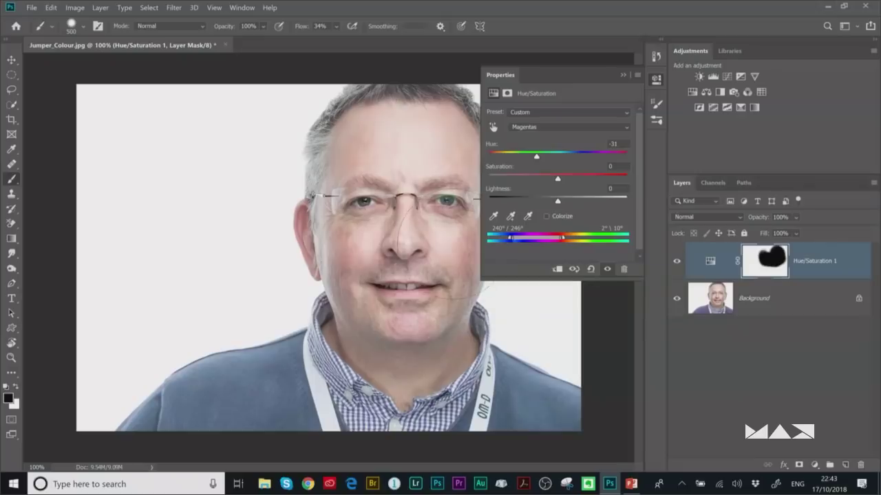
{"action": "left_click_drag", "start_coordinate": [536, 157], "coordinate": [556, 177]}
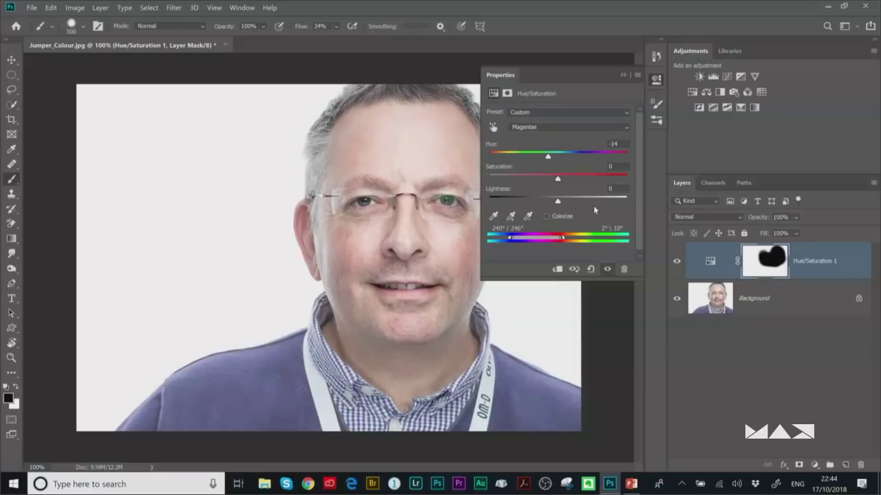
- Close the jumper portrait without saving it and open Red Skin.psd from the MAX 2018 folder
{"action": "key", "text": "ctrl+w"}
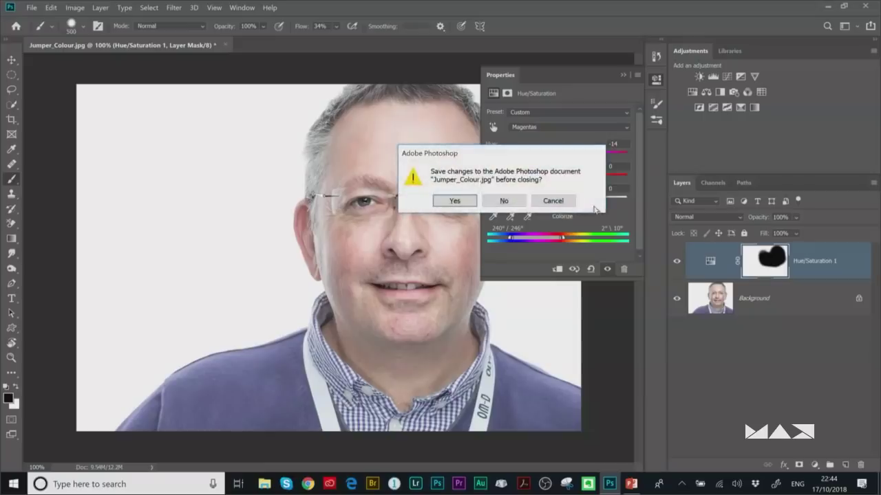
{"action": "left_click", "coordinate": [510, 205]}
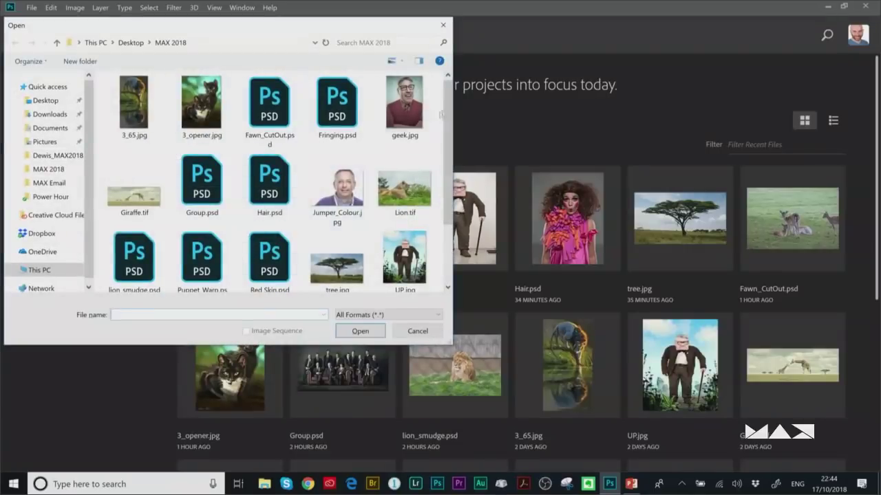
{"action": "scroll", "coordinate": [291, 193], "scroll_direction": "down", "scroll_amount": 1}
{"action": "left_click", "coordinate": [263, 218]}
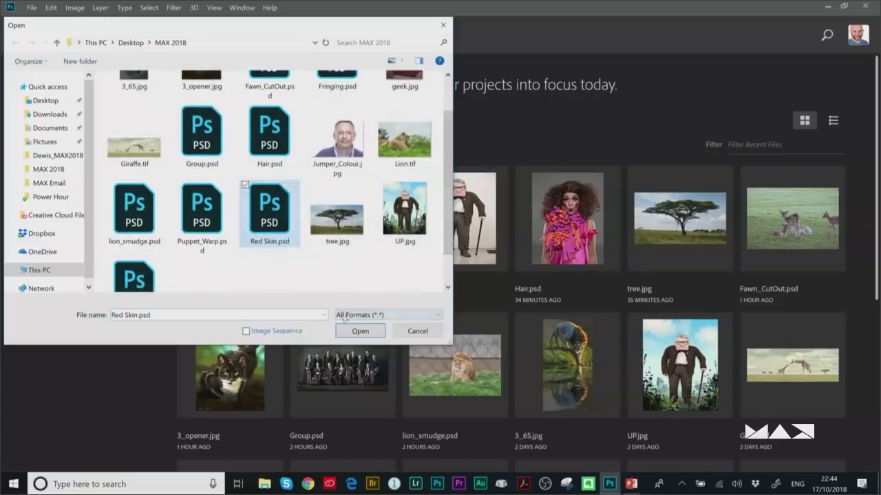
{"action": "left_click", "coordinate": [358, 331]}
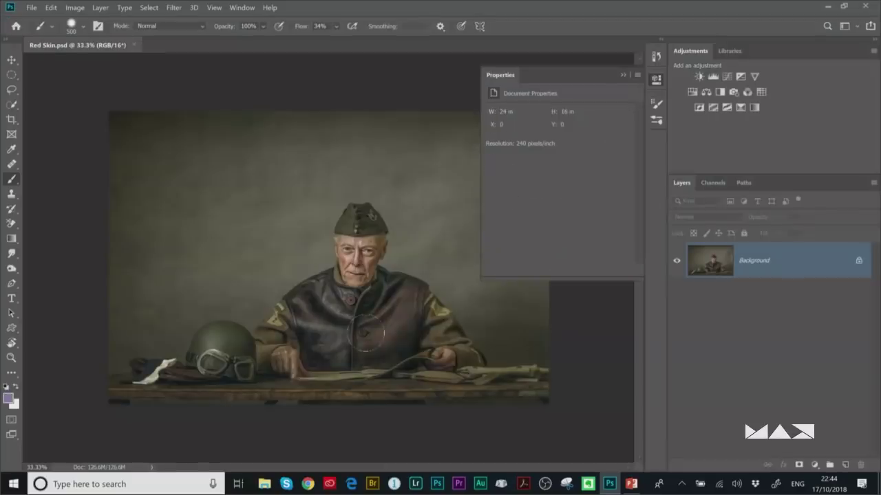
- Add a Hue/Saturation adjustment layer over the uniformed man's portrait and target the Reds
{"action": "left_click", "coordinate": [655, 78]}
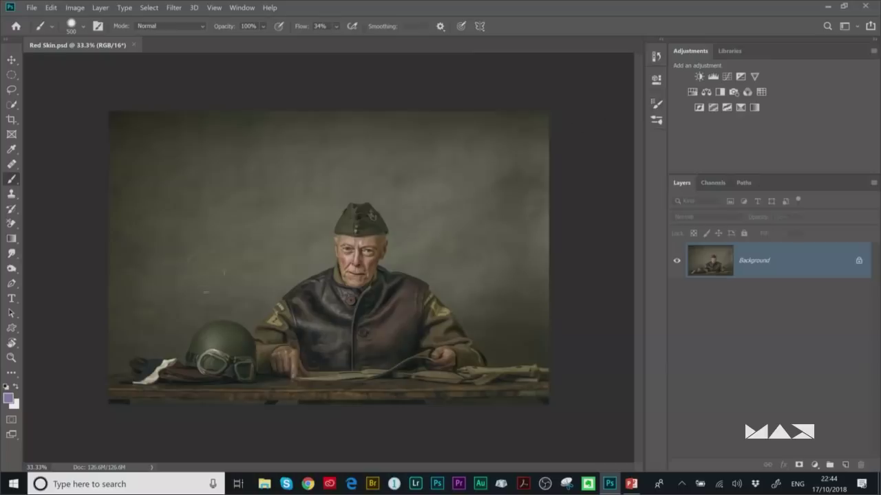
{"action": "left_click", "coordinate": [11, 343]}
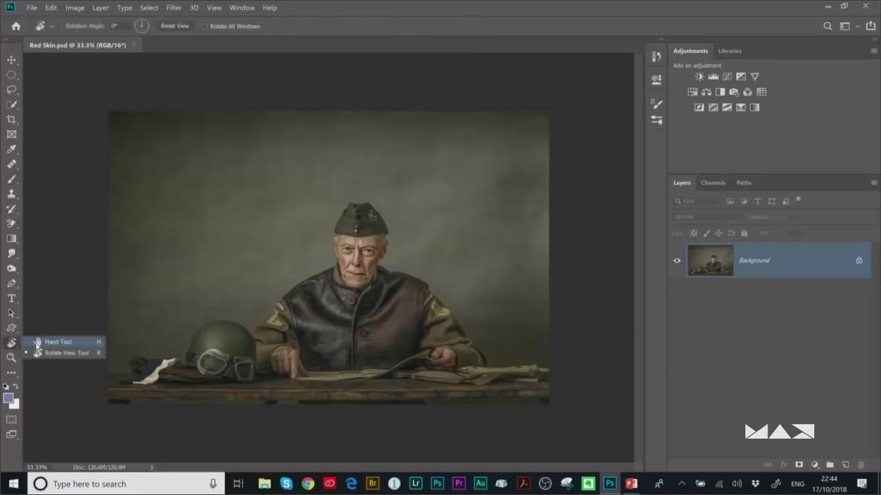
{"action": "double_click", "coordinate": [12, 342]}
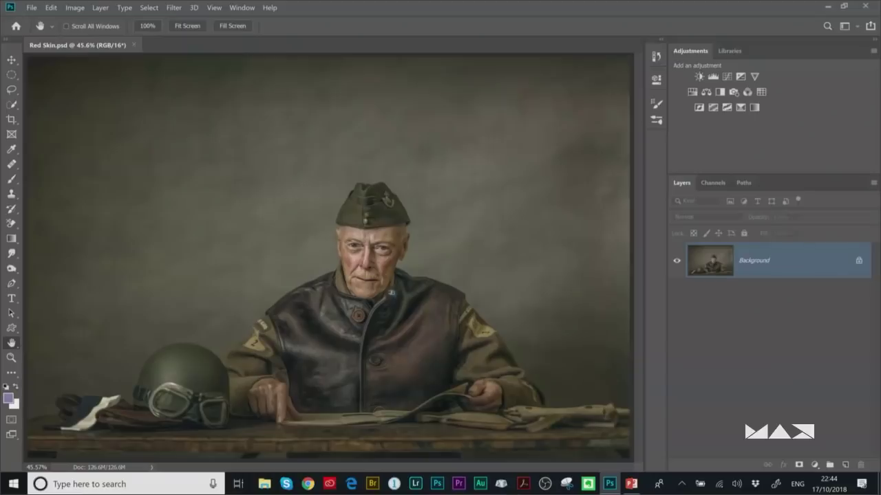
{"action": "scroll", "coordinate": [378, 269], "scroll_direction": "up", "scroll_amount": 3}
{"action": "scroll", "coordinate": [378, 269], "scroll_direction": "up", "scroll_amount": 4}
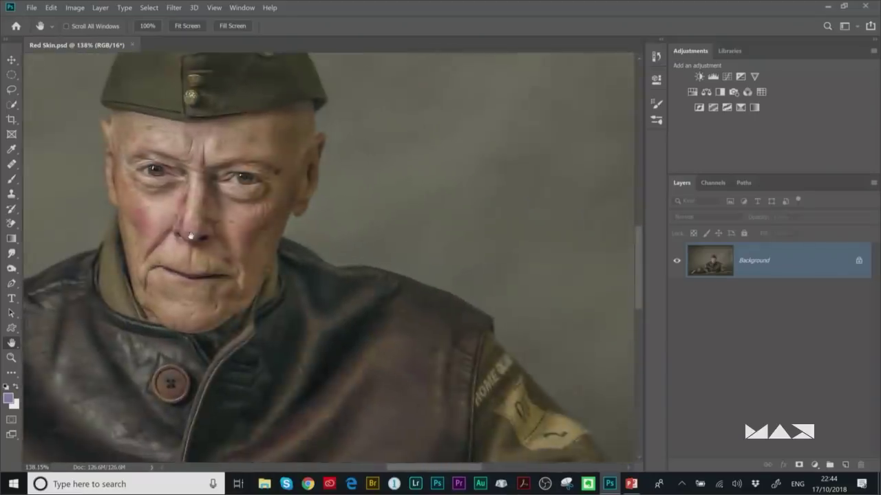
{"action": "scroll", "coordinate": [177, 224], "scroll_direction": "up", "scroll_amount": 2}
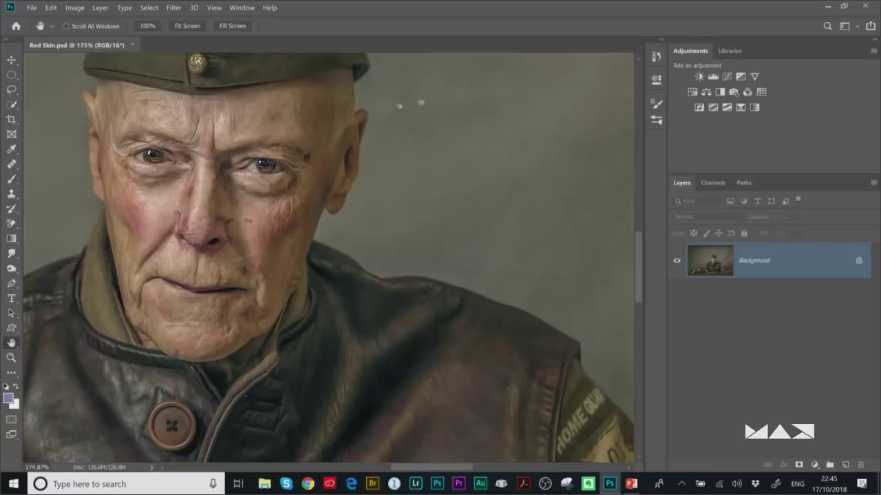
{"action": "left_click", "coordinate": [692, 92]}
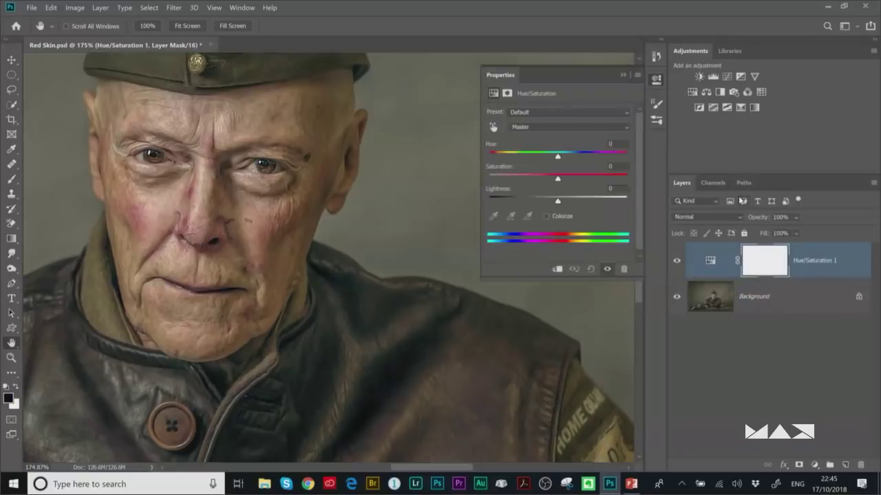
{"action": "left_click", "coordinate": [533, 129]}
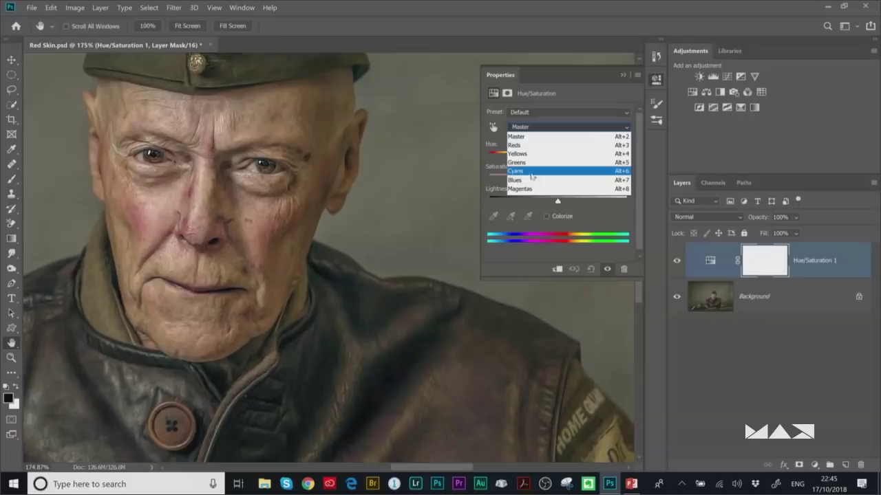
{"action": "left_click", "coordinate": [522, 146]}
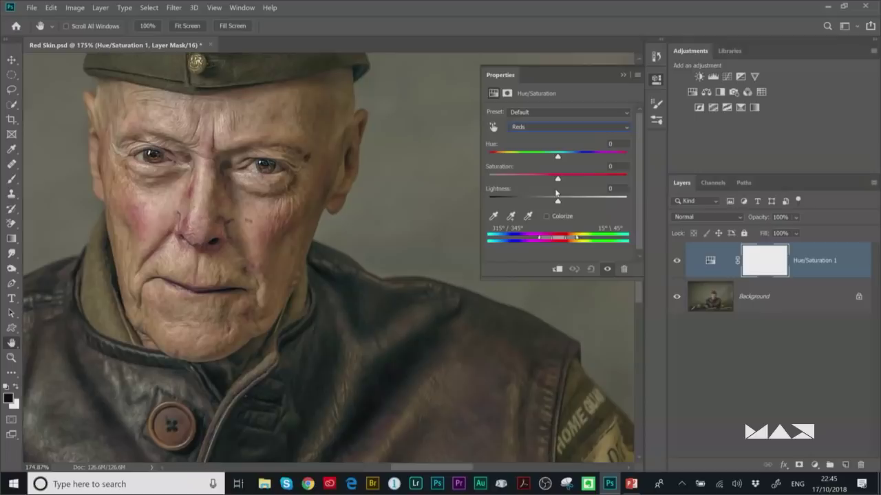
- Raise the Reds saturation to +100 and shift the colour range to 298°/327° and 358°\27° to isolate the red skin patches
{"action": "scroll", "coordinate": [282, 212], "scroll_direction": "down", "scroll_amount": 3}
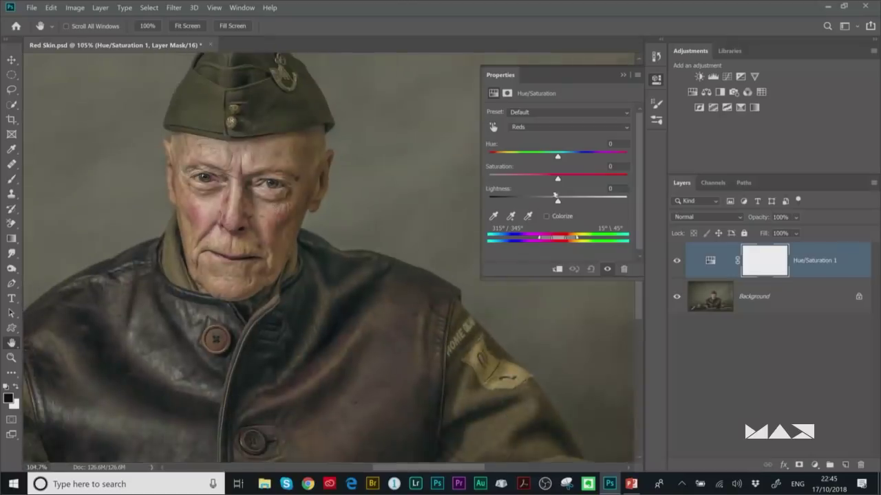
{"action": "left_click_drag", "start_coordinate": [557, 178], "coordinate": [627, 179]}
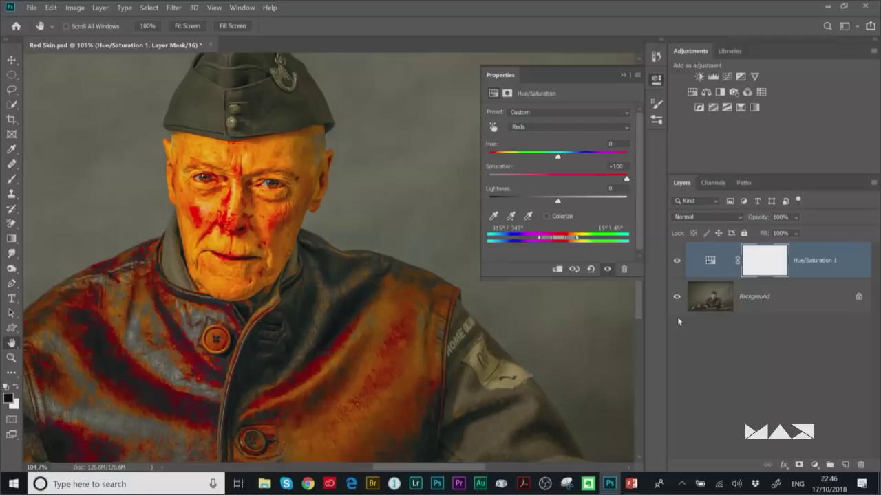
{"action": "scroll", "coordinate": [241, 220], "scroll_direction": "up", "scroll_amount": 4}
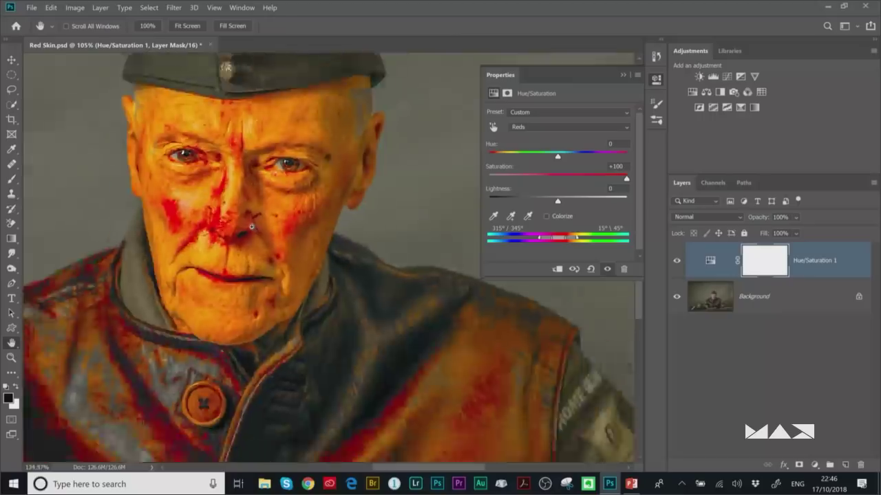
{"action": "left_click_drag", "start_coordinate": [222, 215], "coordinate": [136, 191]}
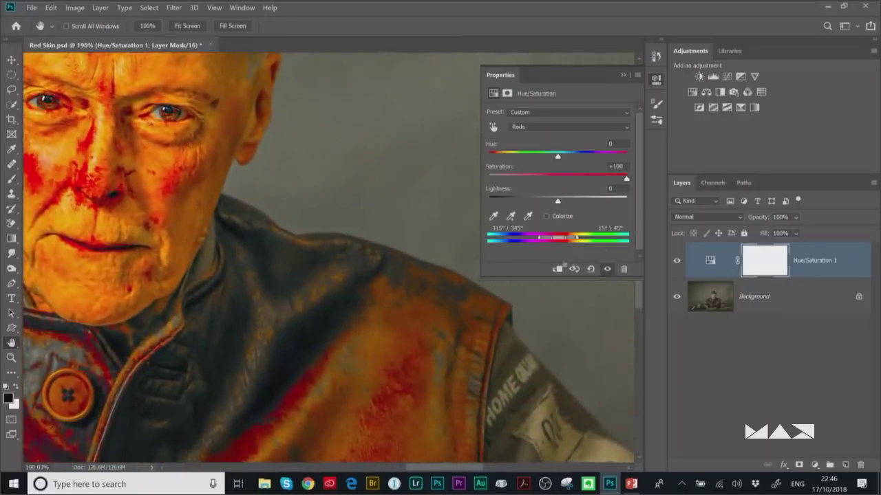
{"action": "left_click_drag", "start_coordinate": [195, 199], "coordinate": [260, 205]}
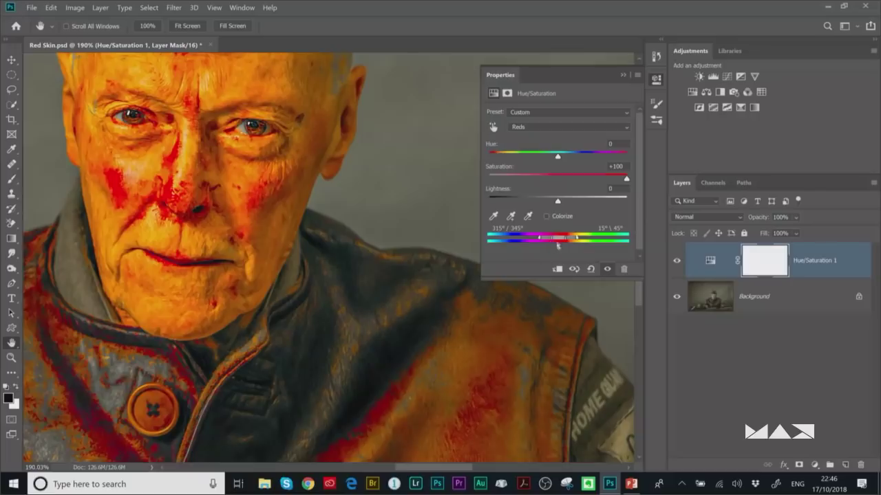
{"action": "left_click_drag", "start_coordinate": [566, 240], "coordinate": [550, 238]}
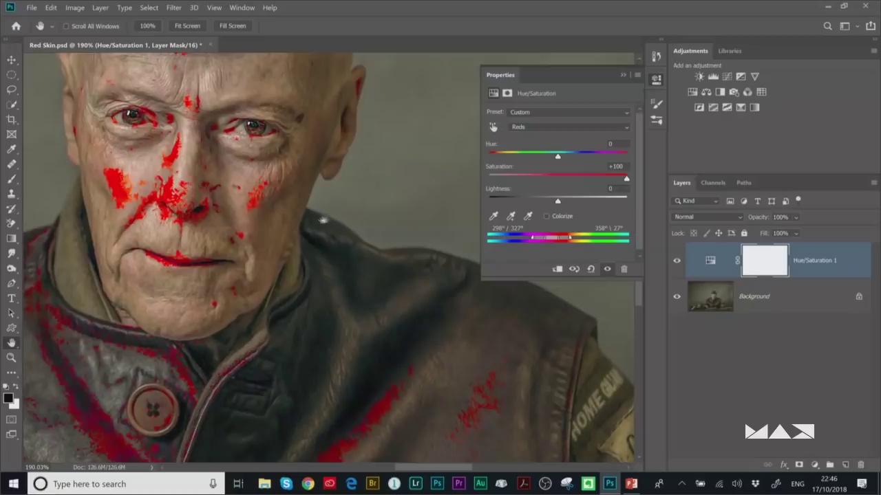
- Compare the portrait with and without the adjustment, and reset the Reds saturation to 0
{"action": "left_click", "coordinate": [607, 269]}
{"action": "left_click", "coordinate": [607, 269]}
{"action": "left_click", "coordinate": [618, 166]}
{"action": "type", "text": "0"}
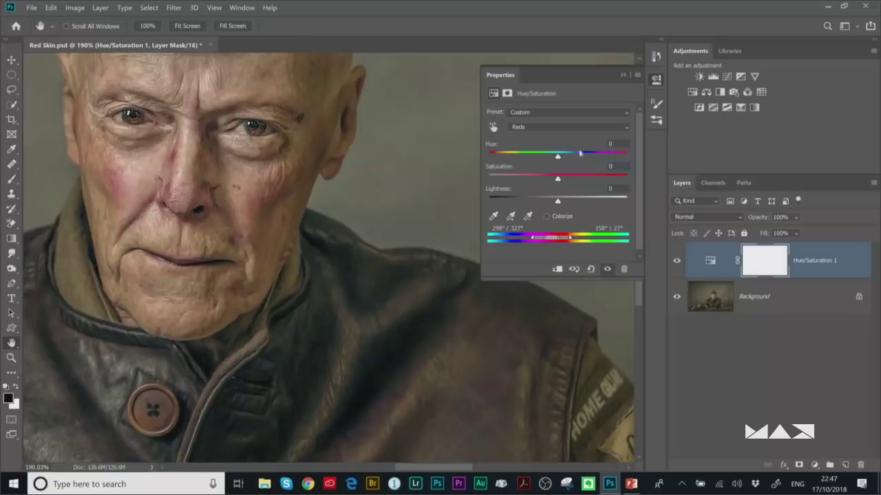
- Set the Reds hue to +44 to neutralise the red skin, and toggle the adjustment to compare before and after
{"action": "left_click_drag", "start_coordinate": [557, 157], "coordinate": [583, 160]}
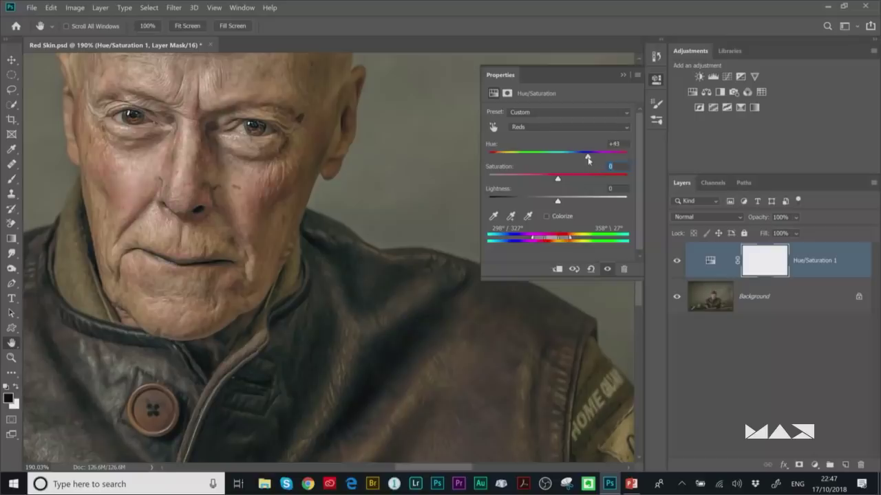
{"action": "left_click", "coordinate": [606, 269]}
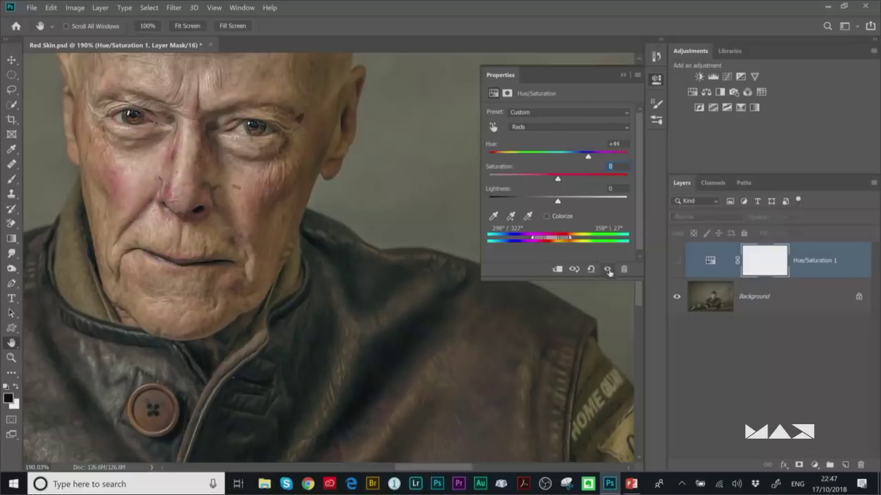
{"action": "left_click", "coordinate": [608, 269]}
{"action": "left_click", "coordinate": [607, 270]}
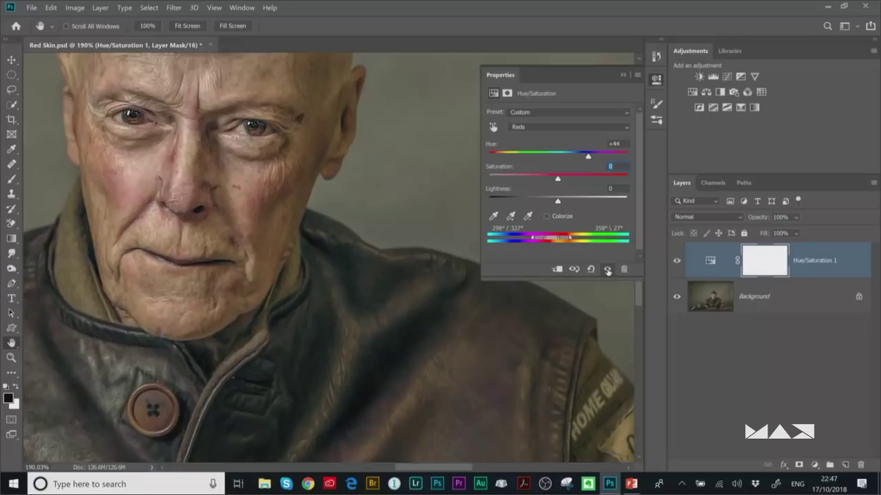
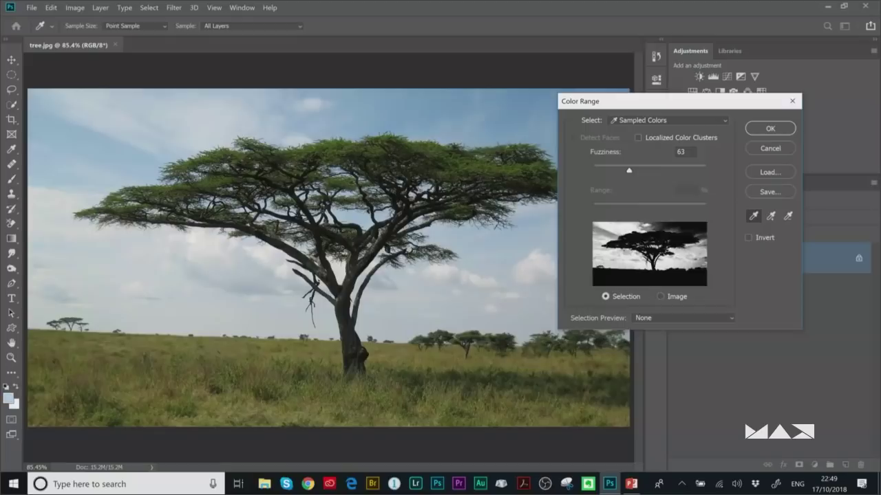
- Sample the tree's foliage for the Color Range selection of tree.jpg and add further tree tones to it
{"action": "left_click", "coordinate": [181, 158]}
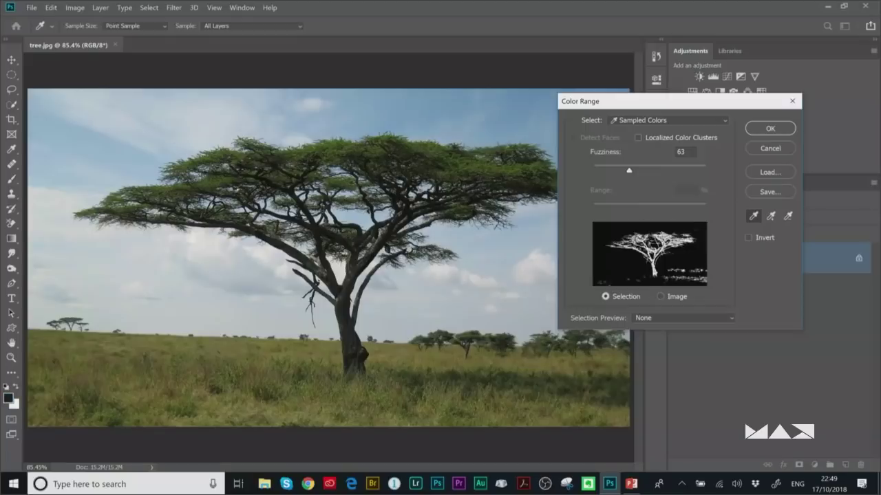
{"action": "left_click", "coordinate": [459, 175]}
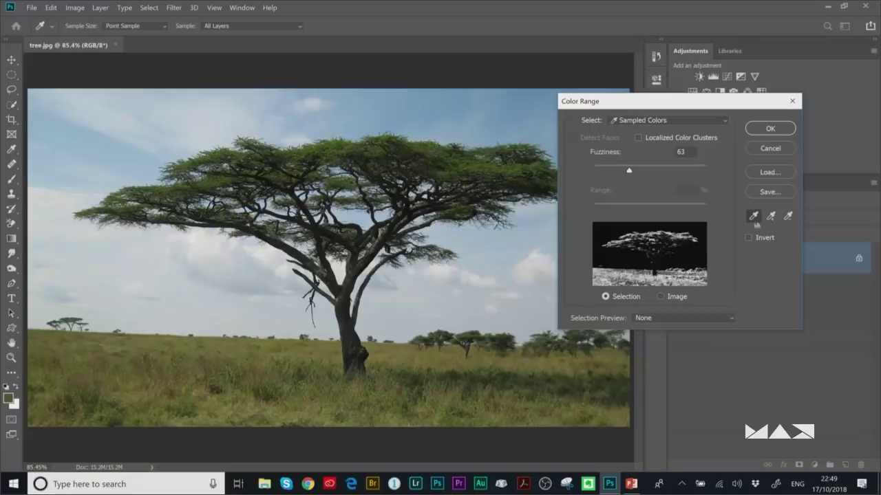
{"action": "left_click", "coordinate": [771, 217]}
{"action": "left_click", "coordinate": [465, 164]}
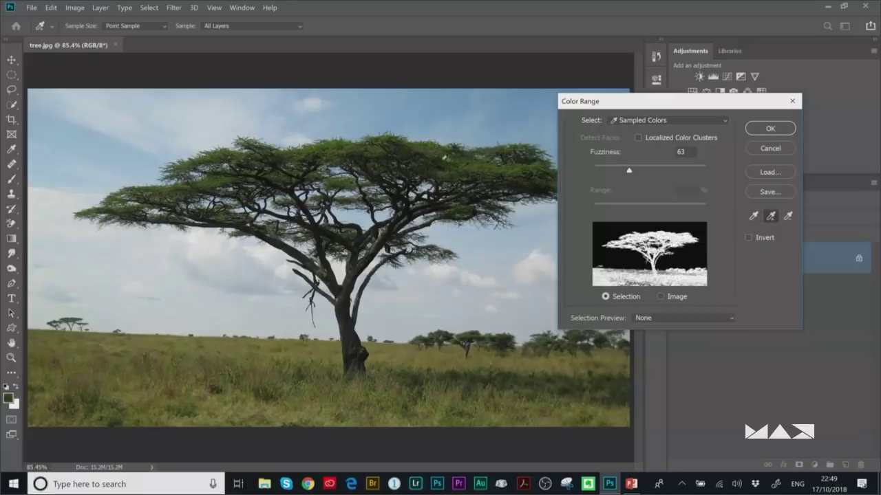
{"action": "left_click", "coordinate": [444, 158]}
- Try a Color Range fuzziness of 109, reduce it to 81 and create the selection of tree and grass
{"action": "left_click_drag", "start_coordinate": [629, 172], "coordinate": [654, 172]}
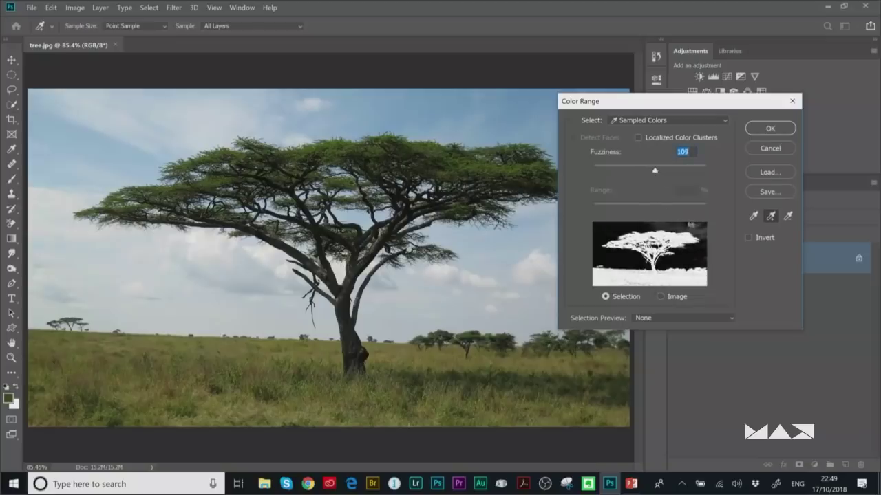
{"action": "left_click_drag", "start_coordinate": [653, 172], "coordinate": [644, 171]}
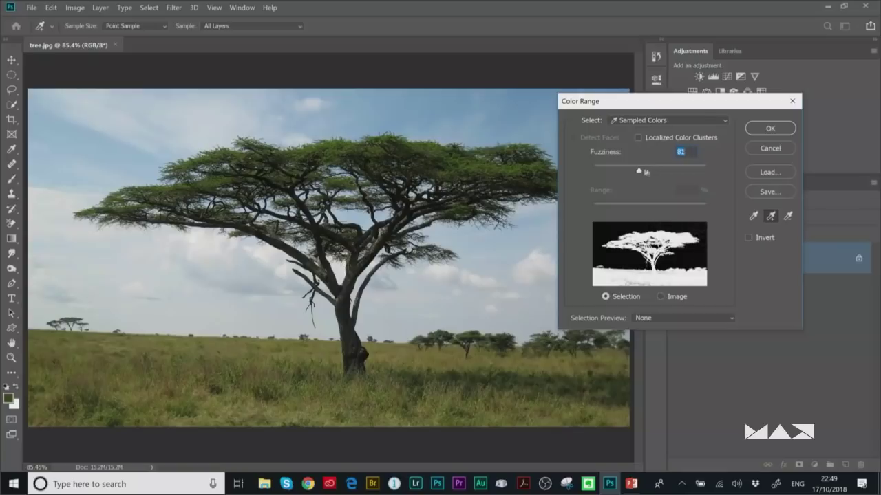
{"action": "left_click", "coordinate": [766, 131]}
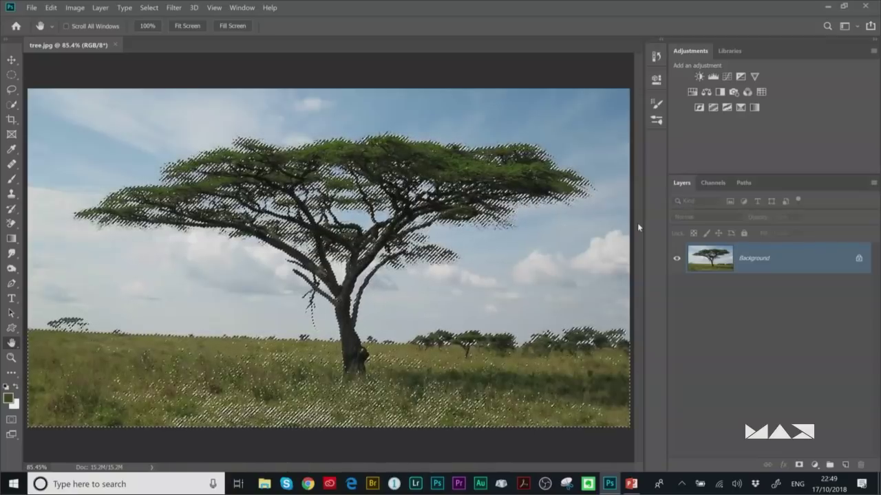
- Add a layer mask from the tree and grass selection and display the mask on its own
{"action": "left_click", "coordinate": [798, 466]}
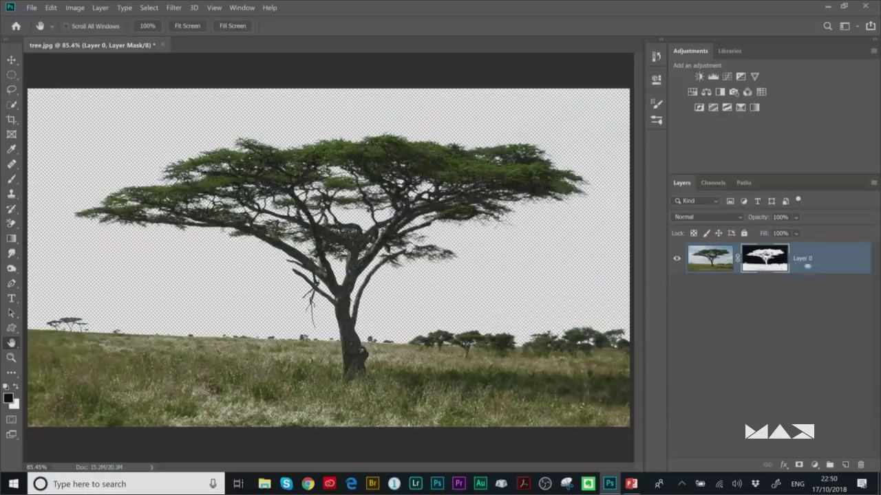
{"action": "left_click", "coordinate": [765, 261], "text": "alt"}
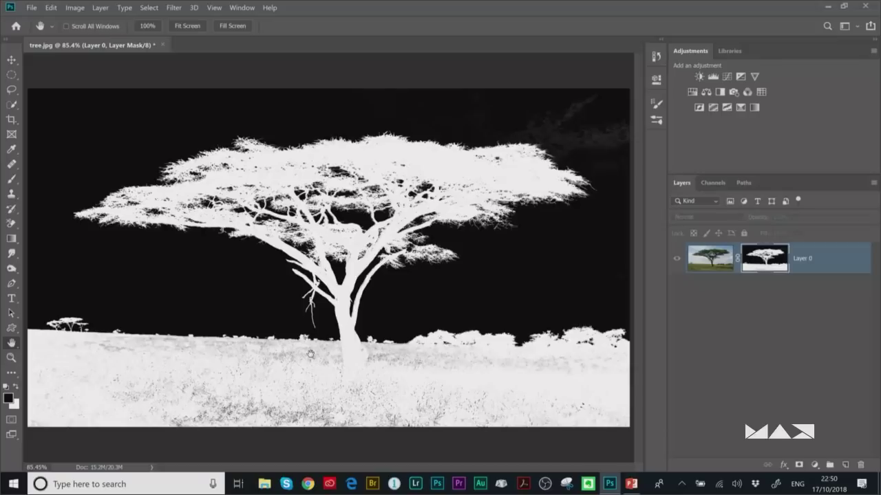
- Try painting black over the cloud remnants and beside the canopy on the mask with a 200-pixel Normal-mode brush
{"action": "key", "text": "b"}
{"action": "key", "text": "bracketleft"}
{"action": "key", "text": "bracketleft"}
{"action": "key", "text": "bracketleft"}
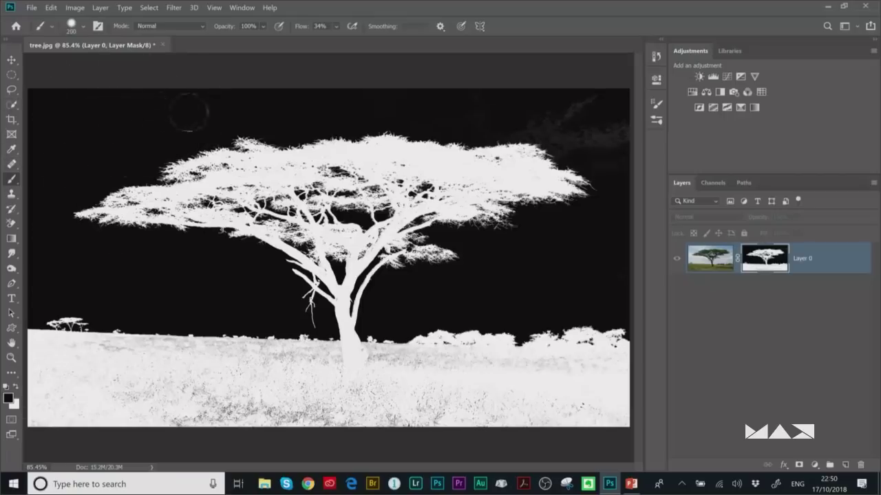
{"action": "mouse_move", "coordinate": [582, 104]}
{"action": "left_mouse_down"}
{"action": "mouse_move", "coordinate": [601, 109]}
{"action": "mouse_move", "coordinate": [553, 127]}
{"action": "mouse_move", "coordinate": [573, 143]}
{"action": "mouse_move", "coordinate": [603, 127]}
{"action": "mouse_move", "coordinate": [592, 152]}
{"action": "mouse_move", "coordinate": [598, 145]}
{"action": "mouse_move", "coordinate": [618, 165]}
{"action": "left_mouse_up"}
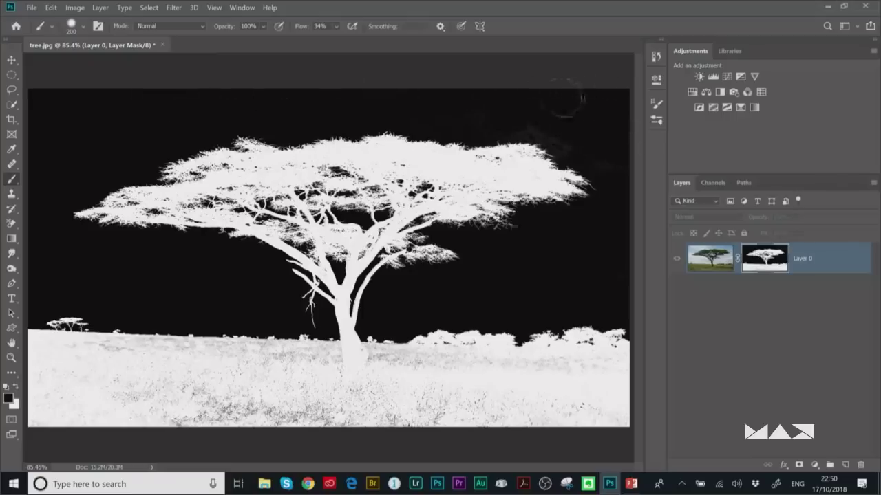
{"action": "left_click_drag", "start_coordinate": [134, 134], "coordinate": [197, 172]}
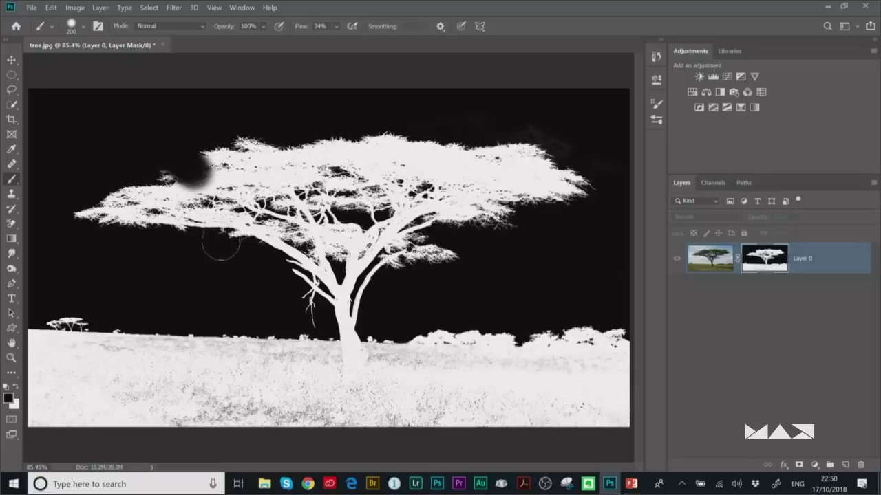
{"action": "key", "text": "ctrl+z"}
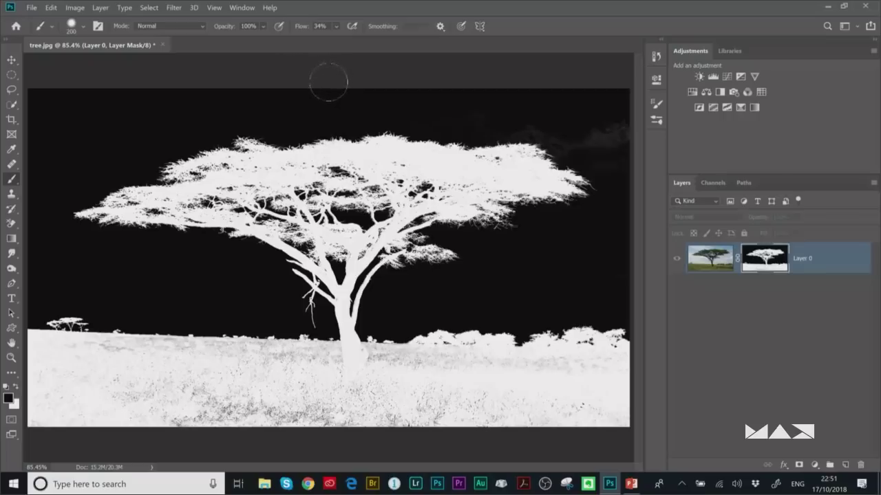
- Set the brush mode to Overlay with a 700-pixel size and paint black across the mask's sky to clear the cloud remnants
{"action": "left_click", "coordinate": [172, 26]}
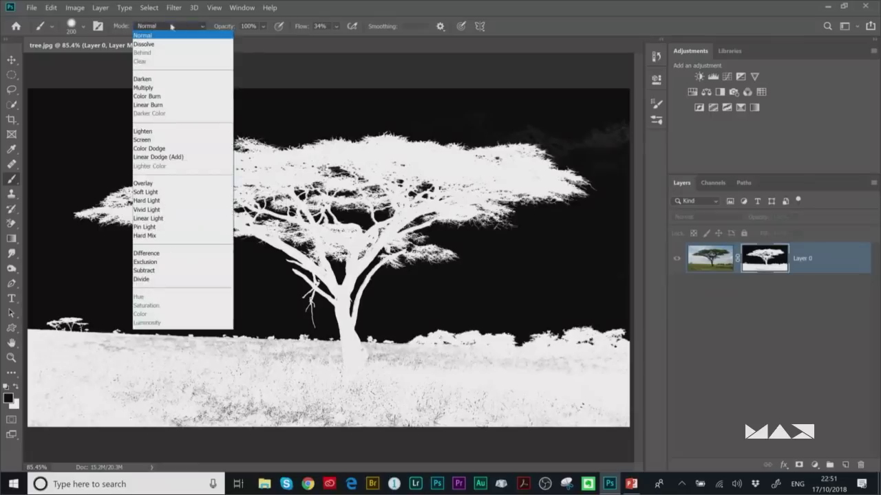
{"action": "left_click", "coordinate": [148, 183]}
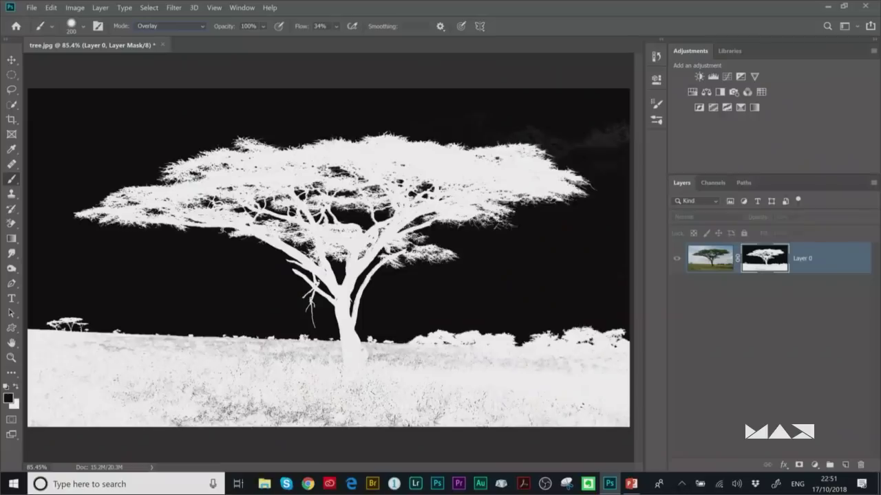
{"action": "scroll", "coordinate": [236, 241], "scroll_direction": "down", "scroll_amount": 1}
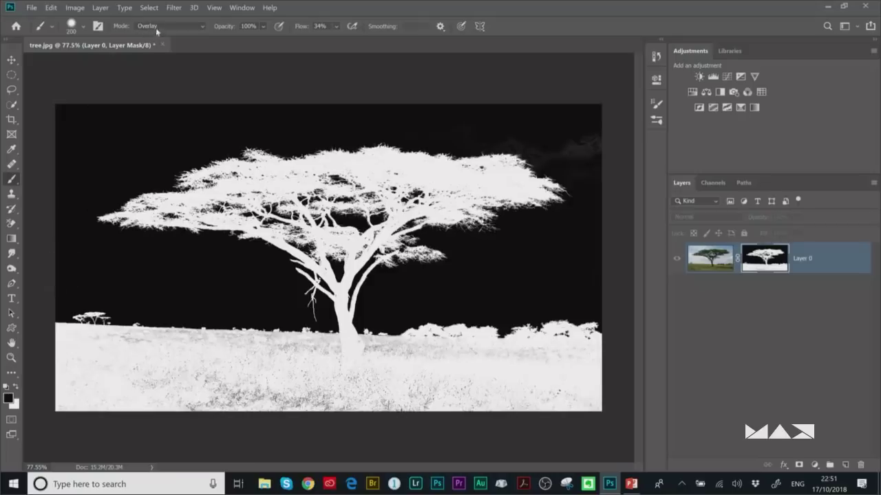
{"action": "key", "text": "bracketright"}
{"action": "key", "text": "bracketright"}
{"action": "key", "text": "bracketright"}
{"action": "key", "text": "bracketright"}
{"action": "key", "text": "bracketright"}
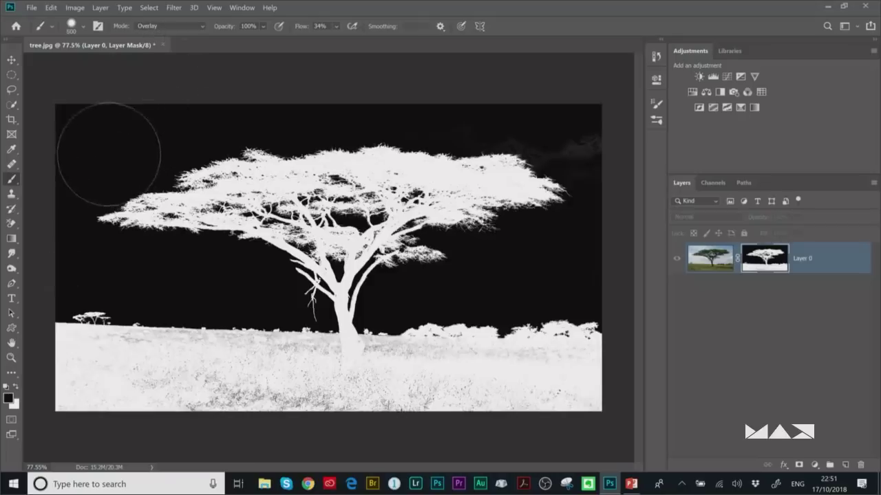
{"action": "key", "text": "bracketright"}
{"action": "left_click_drag", "start_coordinate": [108, 148], "coordinate": [593, 152]}
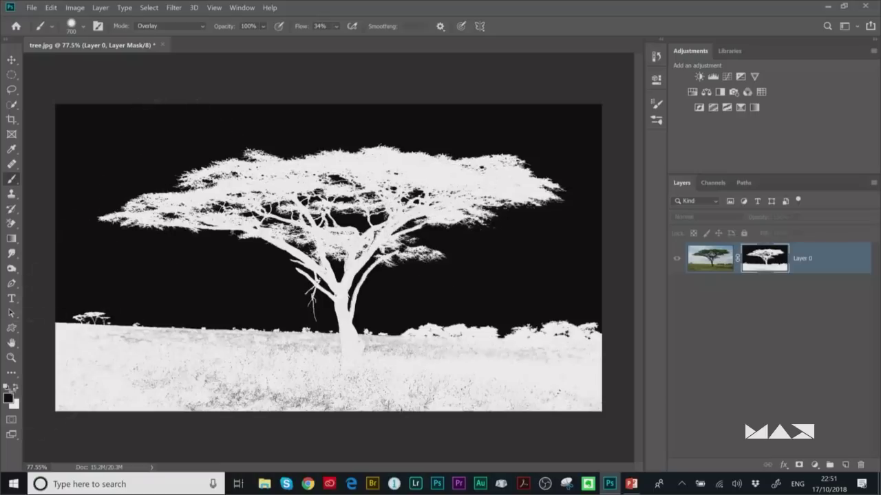
- Switch the paint colour to white and brush over the tree canopy and the grass on the mask in Overlay mode
{"action": "left_click", "coordinate": [17, 387]}
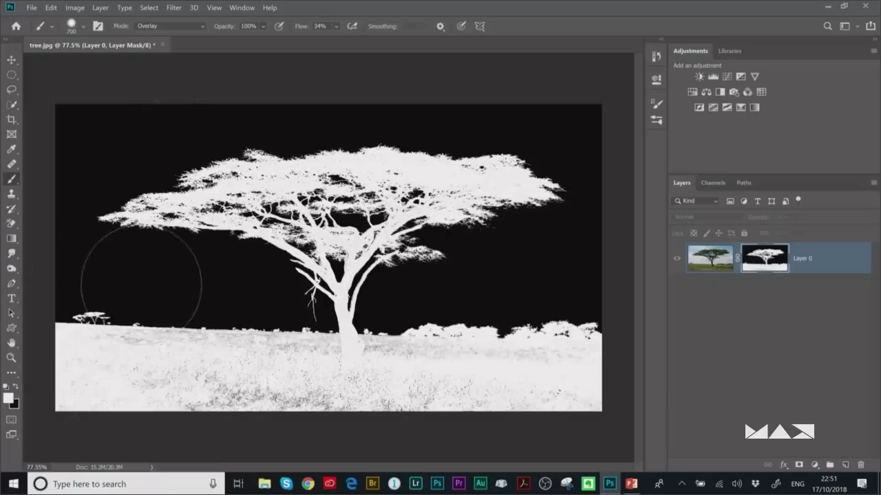
{"action": "mouse_move", "coordinate": [108, 197]}
{"action": "left_mouse_down"}
{"action": "mouse_move", "coordinate": [281, 170]}
{"action": "mouse_move", "coordinate": [498, 176]}
{"action": "mouse_move", "coordinate": [545, 186]}
{"action": "left_mouse_up"}
{"action": "mouse_move", "coordinate": [289, 344]}
{"action": "left_mouse_down"}
{"action": "mouse_move", "coordinate": [385, 344]}
{"action": "mouse_move", "coordinate": [550, 366]}
{"action": "mouse_move", "coordinate": [89, 364]}
{"action": "left_mouse_up"}
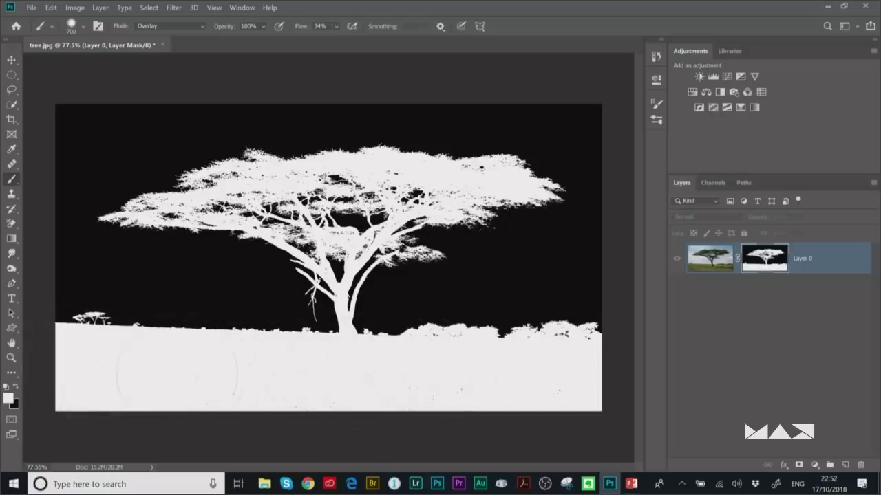
- Paint out the remaining specks in the mask's grass with a white 175-pixel Normal-mode brush, and return to the masked image
{"action": "left_click", "coordinate": [165, 27]}
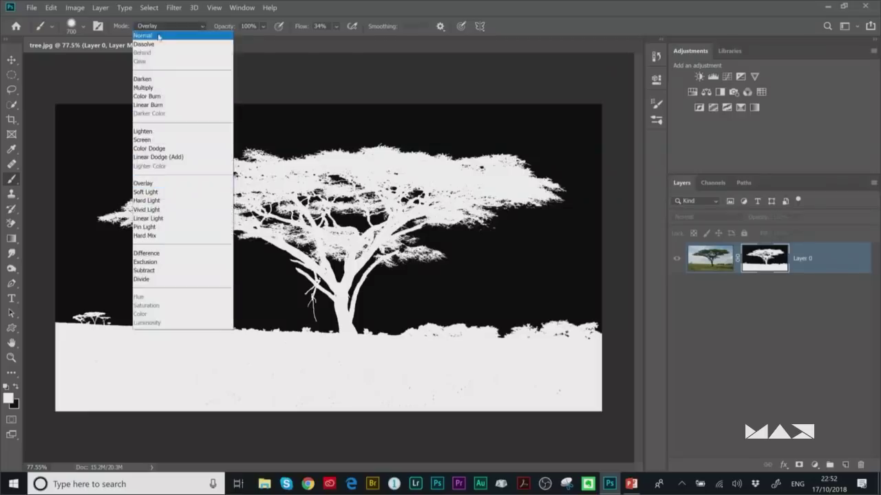
{"action": "left_click", "coordinate": [159, 32]}
{"action": "key", "text": "bracketleft"}
{"action": "key", "text": "bracketleft"}
{"action": "key", "text": "bracketleft"}
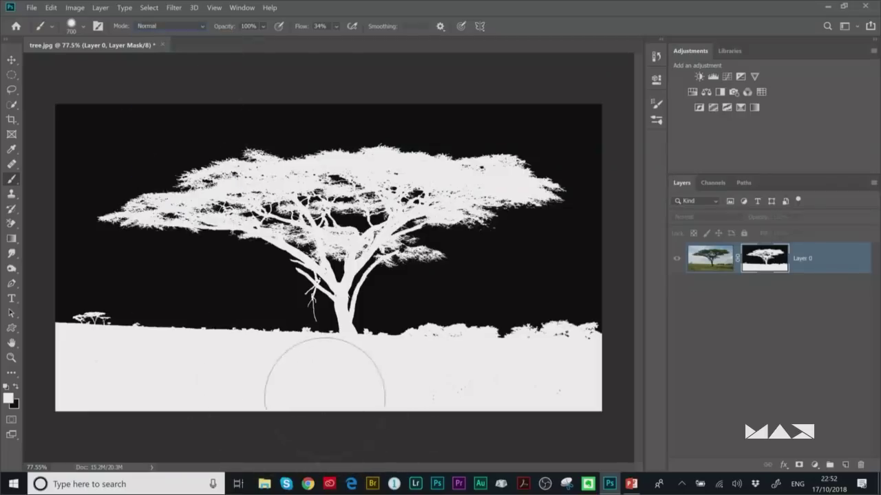
{"action": "key", "text": "bracketleft"}
{"action": "key", "text": "bracketleft"}
{"action": "key", "text": "bracketleft"}
{"action": "key", "text": "bracketleft"}
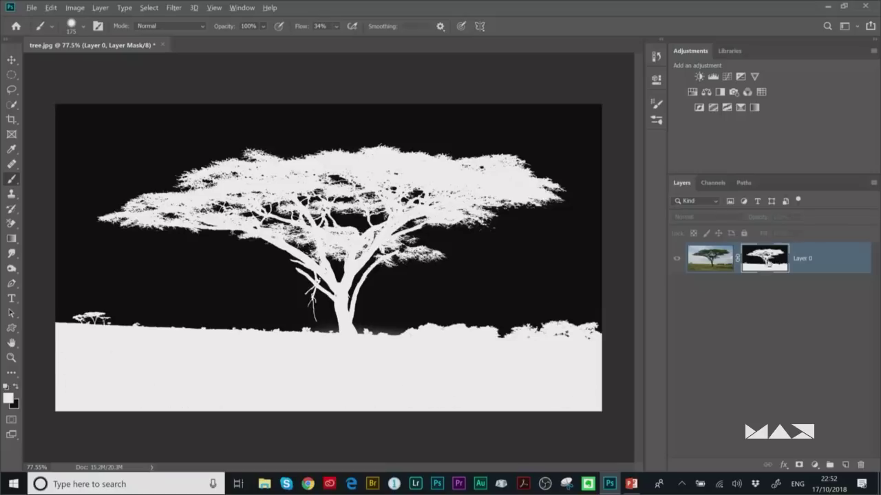
{"action": "left_click", "coordinate": [763, 264], "text": "alt"}
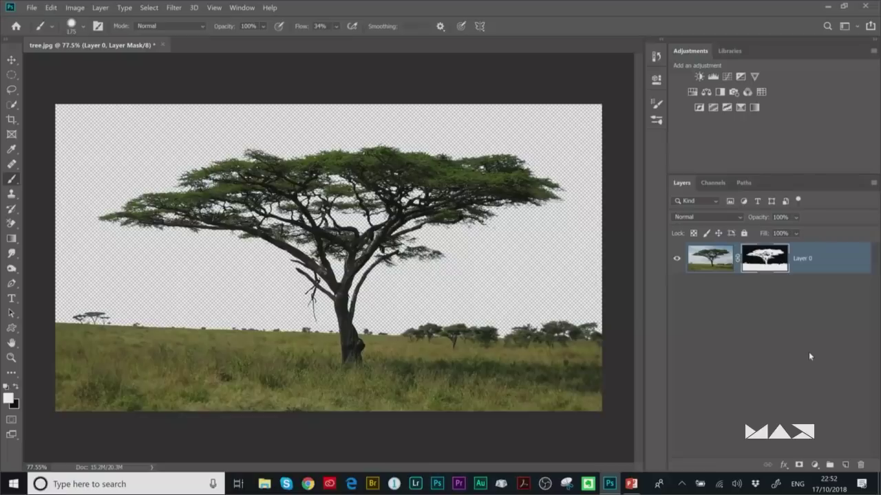
- Revert tree.jpg to its saved state and activate the Move tool
{"action": "left_click", "coordinate": [32, 9]}
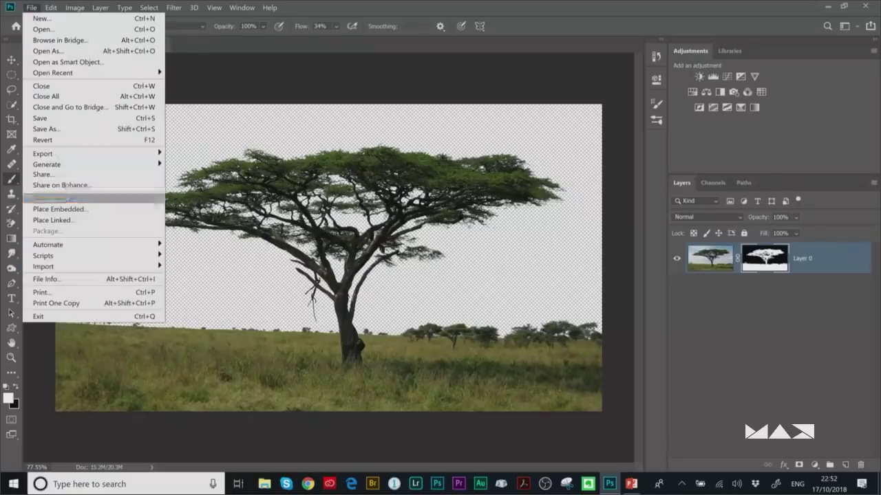
{"action": "left_click", "coordinate": [43, 139]}
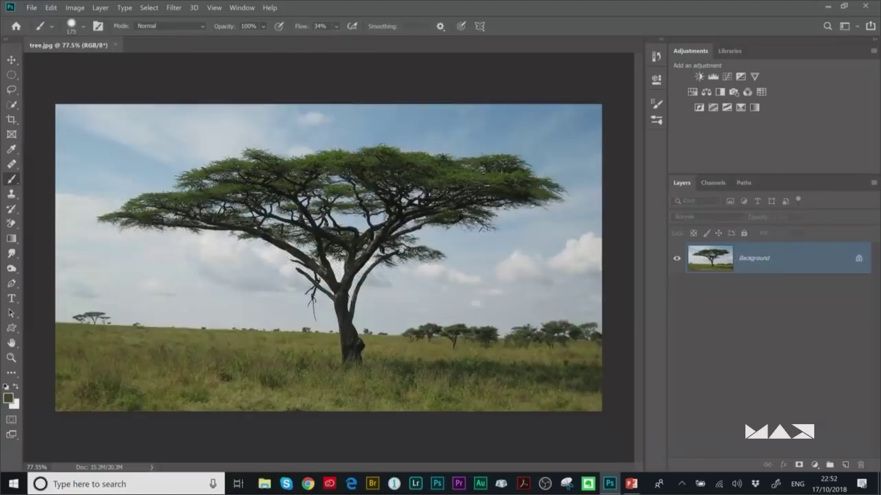
{"action": "key", "text": "v"}
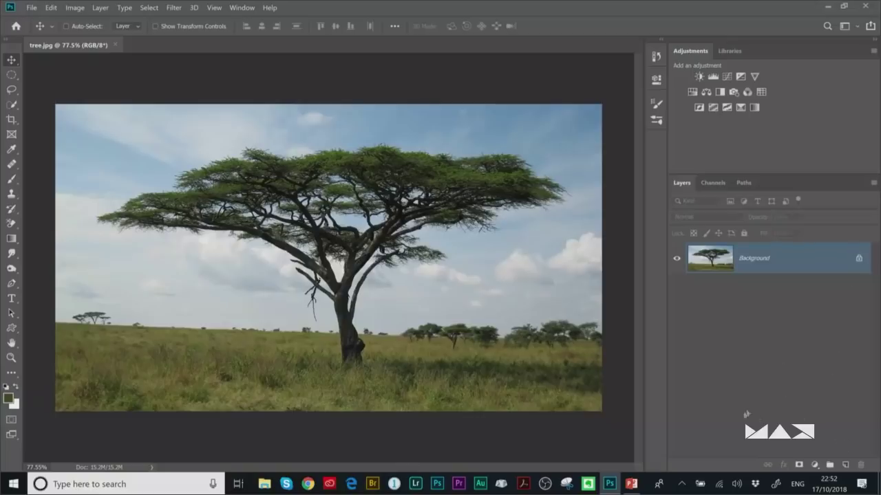
- Create a Solid Color fill layer in muted blue, #6ea6b4
{"action": "left_click", "coordinate": [98, 7]}
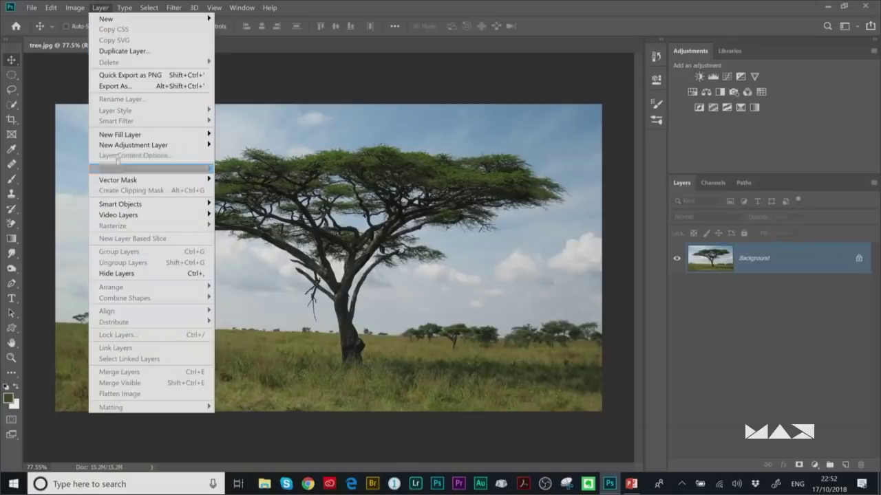
{"action": "mouse_move", "coordinate": [116, 136]}
{"action": "left_click", "coordinate": [242, 136]}
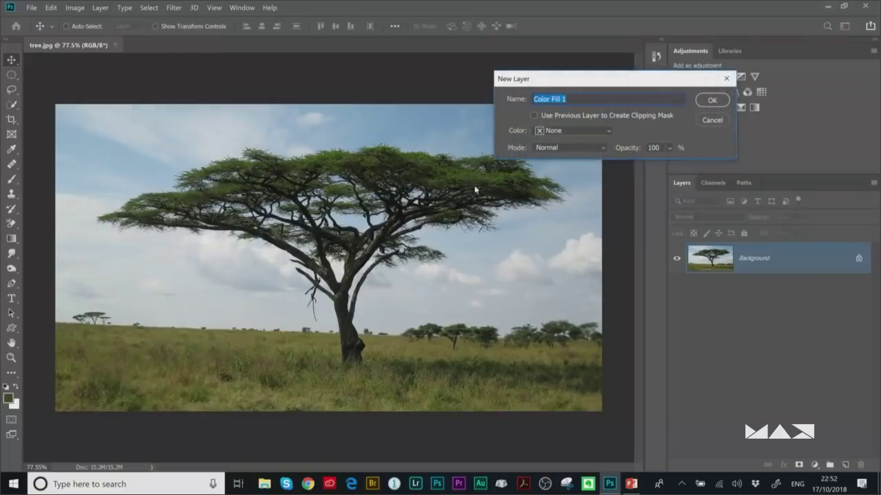
{"action": "left_click", "coordinate": [711, 100]}
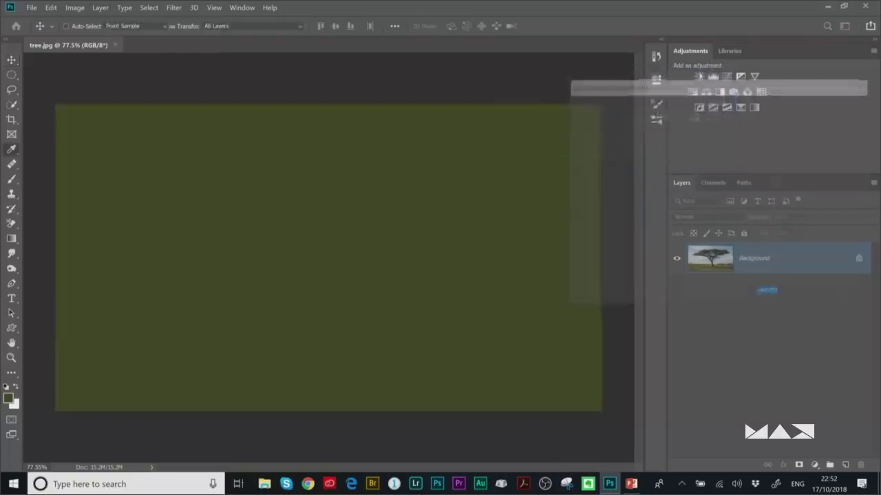
{"action": "left_click_drag", "start_coordinate": [729, 212], "coordinate": [729, 180]}
{"action": "left_click", "coordinate": [626, 151]}
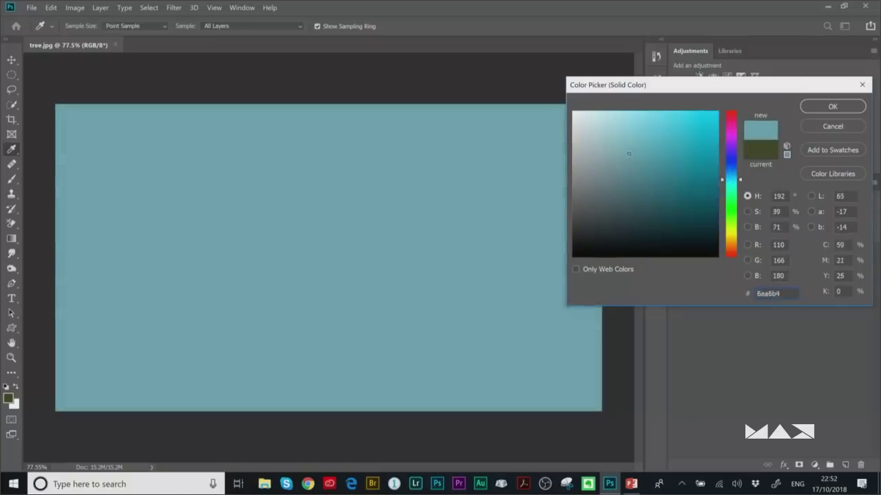
{"action": "left_click", "coordinate": [830, 108]}
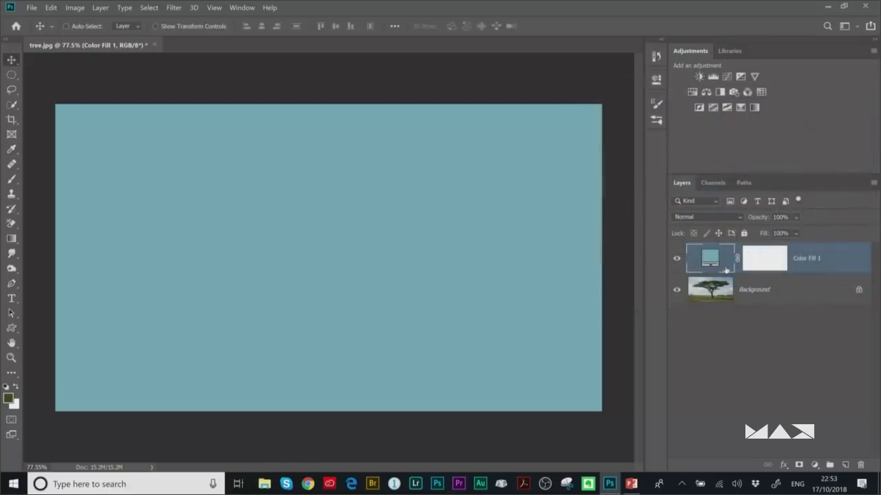
- Unlock the Background layer and place it above the blue colour fill layer
{"action": "left_click", "coordinate": [858, 291]}
{"action": "left_click_drag", "start_coordinate": [708, 290], "coordinate": [729, 327]}
{"action": "left_click", "coordinate": [695, 254]}
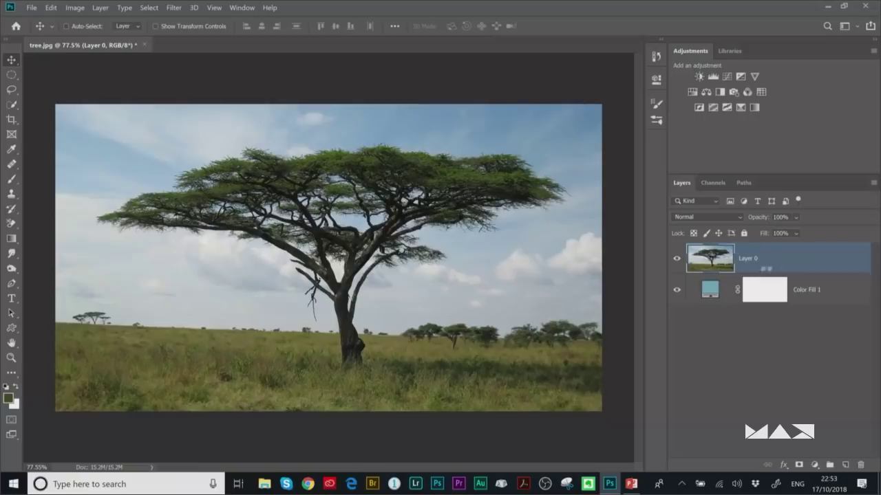
- In the tree layer's blending options, set Blend If to Blue and lower the This Layer highlight limit to 160
{"action": "double_click", "coordinate": [794, 257]}
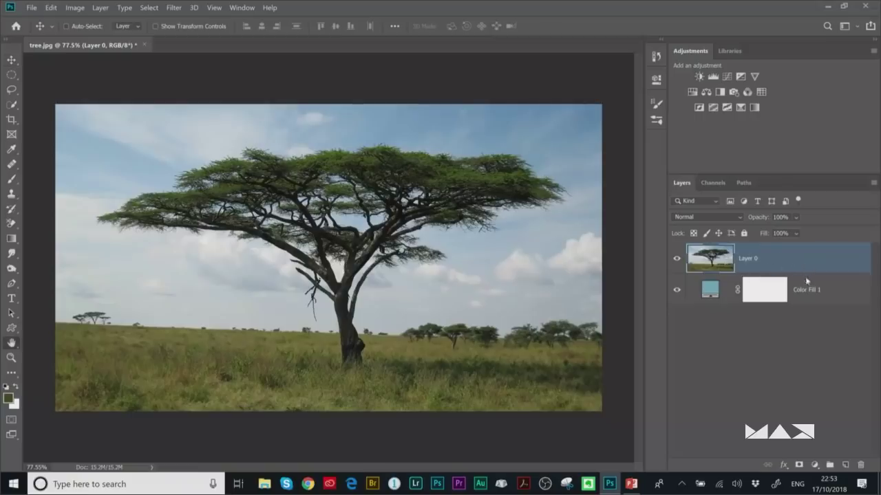
{"action": "left_click_drag", "start_coordinate": [536, 137], "coordinate": [567, 144]}
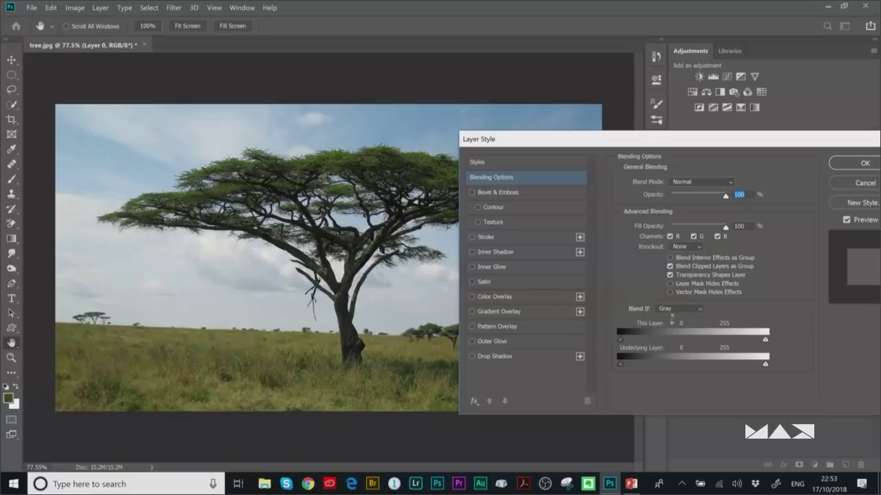
{"action": "scroll", "coordinate": [342, 228], "scroll_direction": "up", "scroll_amount": 3}
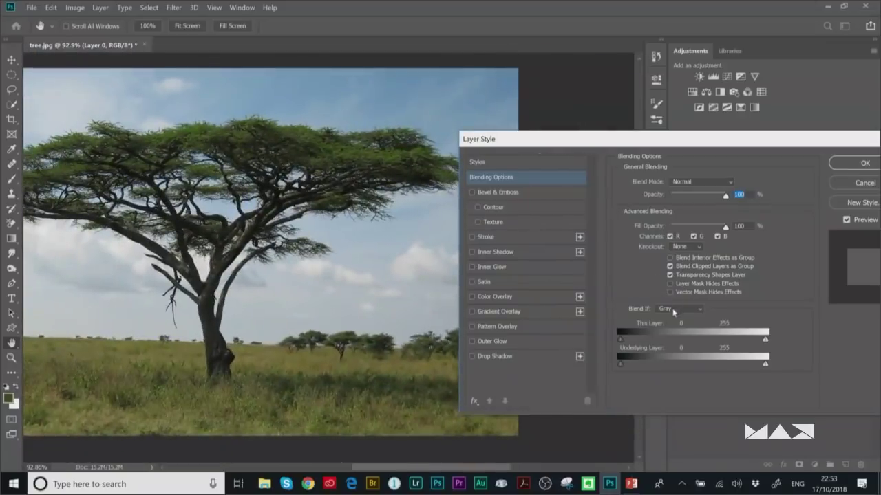
{"action": "left_click", "coordinate": [673, 309]}
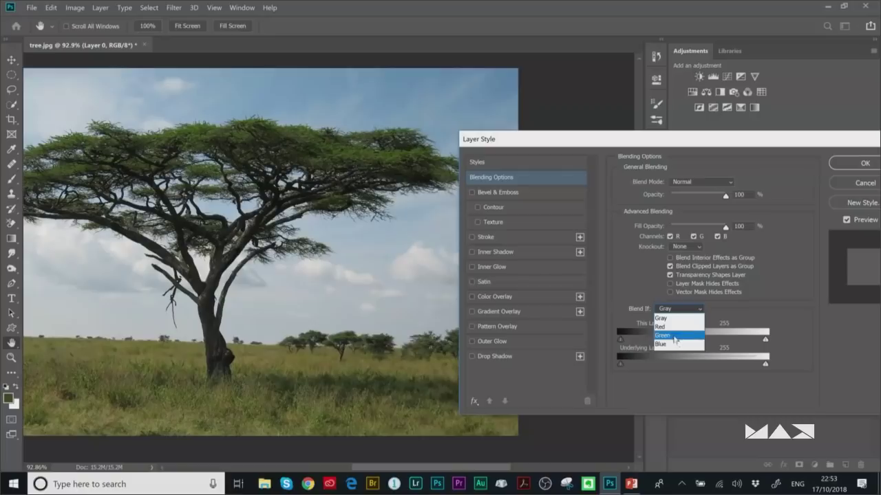
{"action": "left_click", "coordinate": [673, 345]}
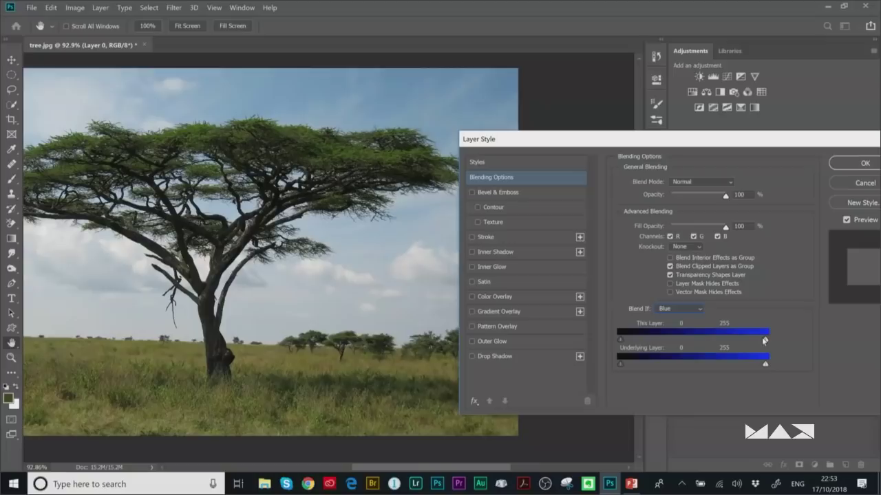
{"action": "left_click_drag", "start_coordinate": [766, 339], "coordinate": [712, 336]}
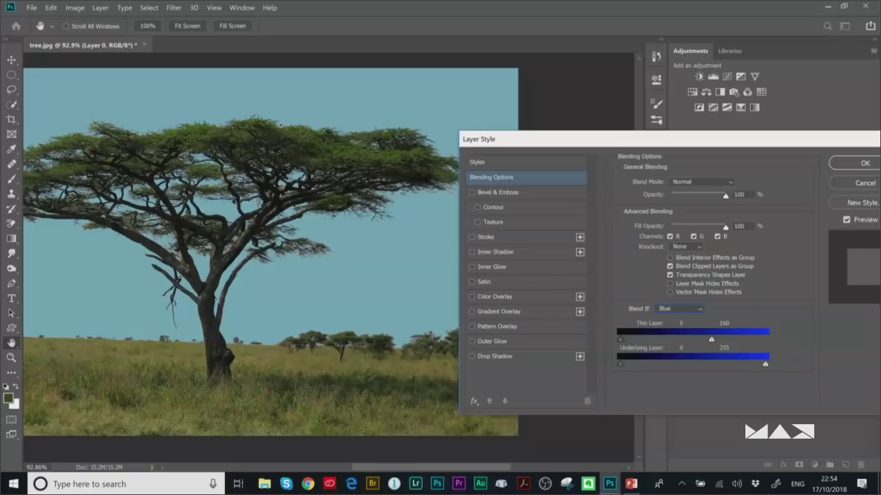
- Split the This Layer highlight limit to 125 / 202 to soften the tree's edges, and apply the blending options
{"action": "scroll", "coordinate": [284, 129], "scroll_direction": "up", "scroll_amount": 5}
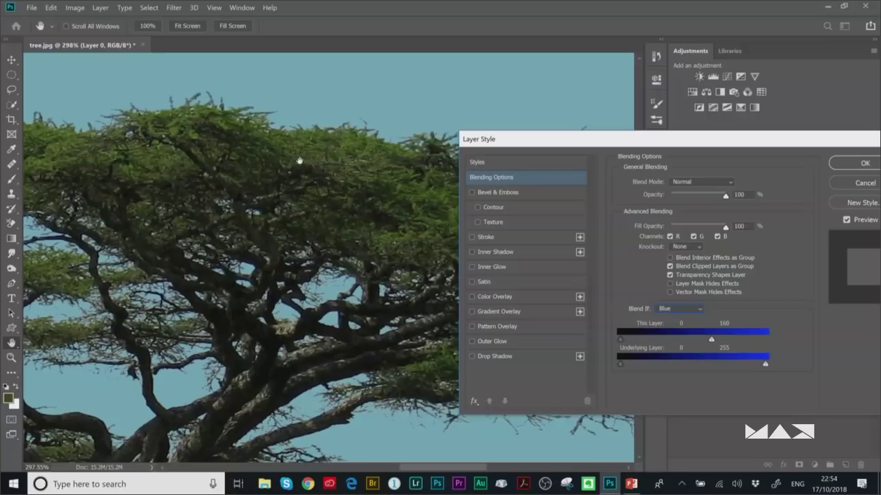
{"action": "scroll", "coordinate": [306, 169], "scroll_direction": "up", "scroll_amount": 1}
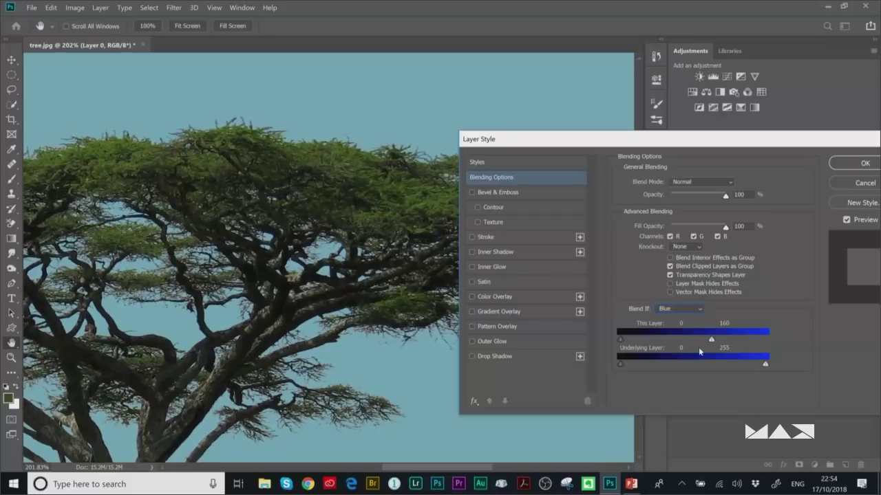
{"action": "key", "text": "alt"}
{"action": "left_click_drag", "start_coordinate": [712, 339], "coordinate": [735, 340]}
{"action": "left_click_drag", "start_coordinate": [514, 138], "coordinate": [446, 155]}
{"action": "key", "text": "ctrl+0"}
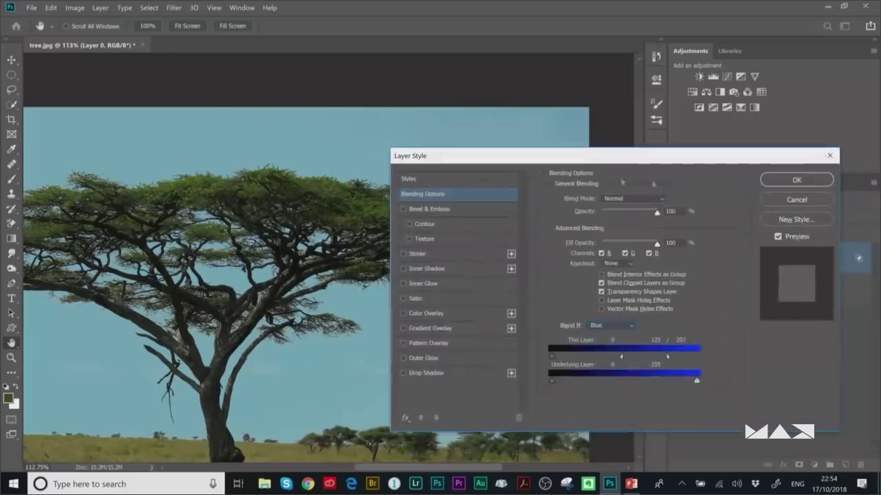
{"action": "left_click", "coordinate": [798, 180]}
- Try darkening the tree layer with a clipped Levels adjustment at midtones 0.52, and delete that adjustment
{"action": "double_click", "coordinate": [11, 342]}
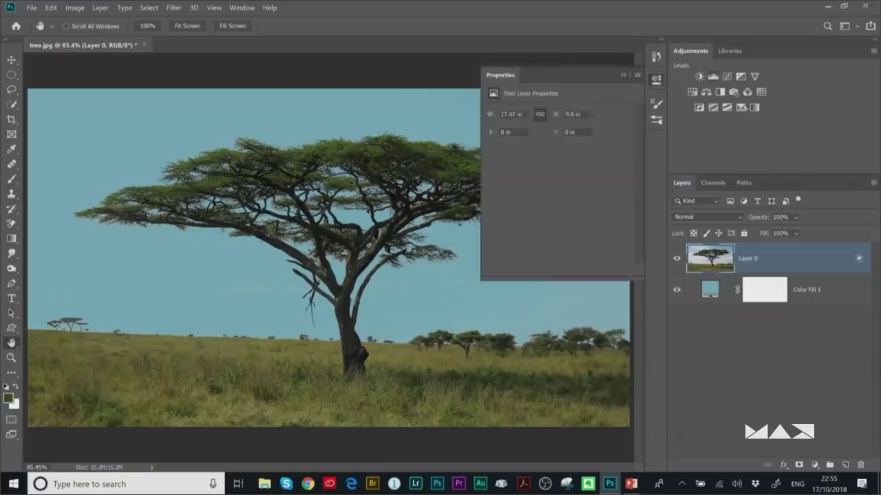
{"action": "left_click", "coordinate": [713, 77]}
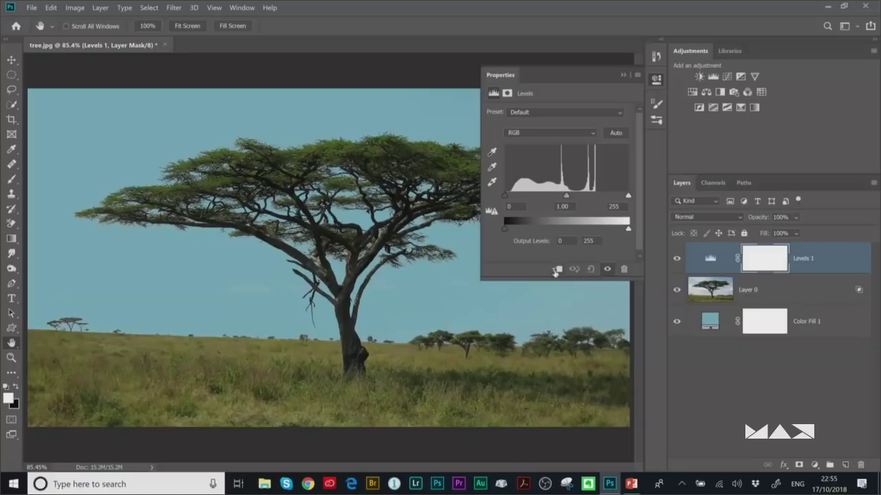
{"action": "left_click", "coordinate": [557, 269]}
{"action": "left_click_drag", "start_coordinate": [565, 197], "coordinate": [591, 197]}
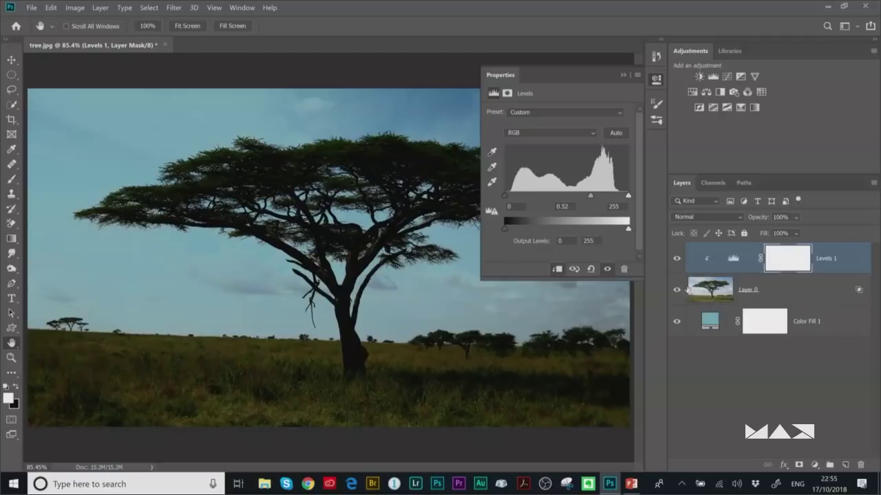
{"action": "key", "text": "Delete"}
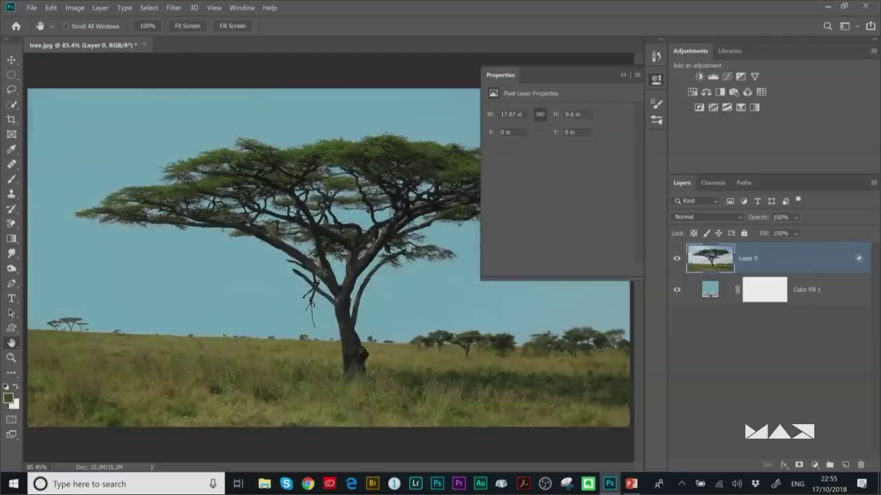
{"action": "left_click", "coordinate": [658, 80]}
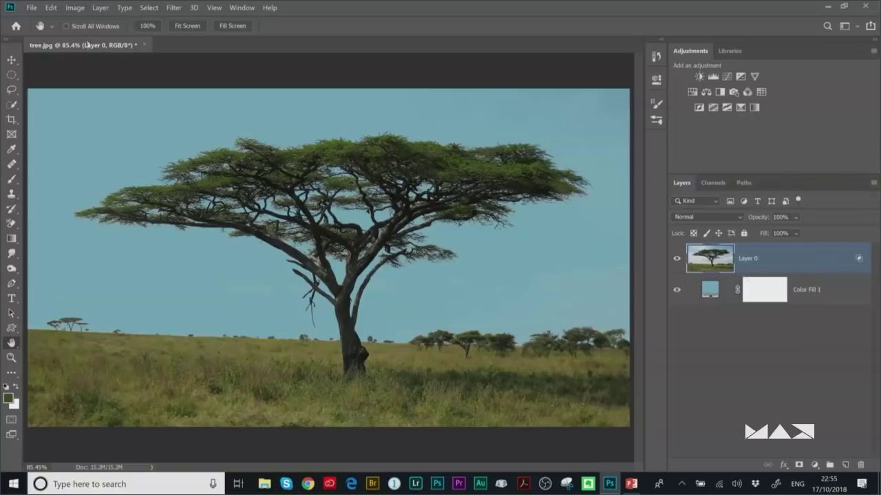
- Convert the tree layer to a Smart Object and add a layer mask made from its transparency
{"action": "left_click", "coordinate": [100, 8]}
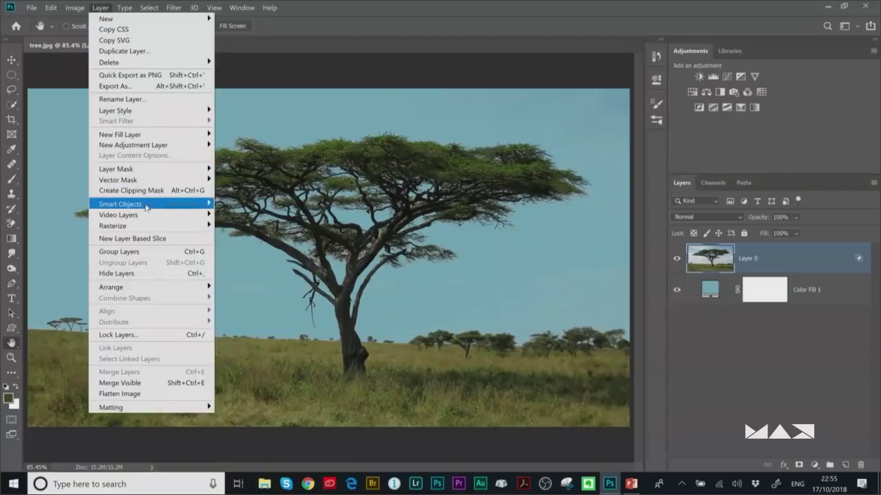
{"action": "mouse_move", "coordinate": [145, 205]}
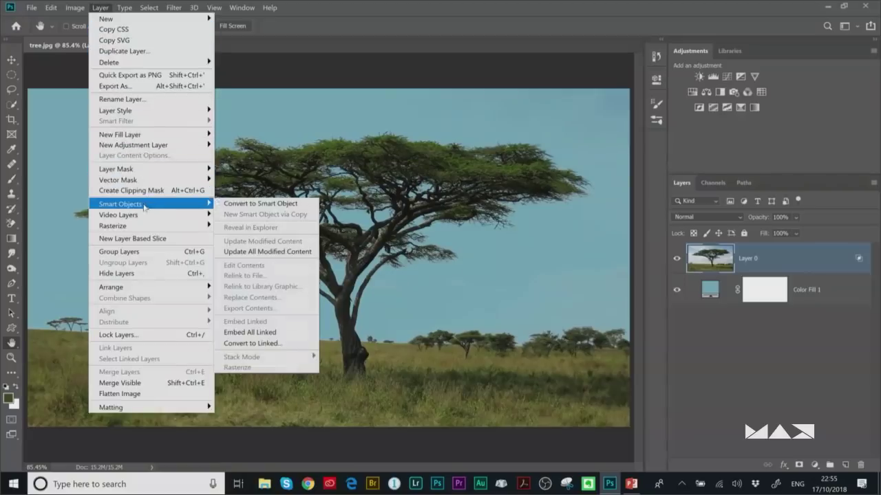
{"action": "left_click", "coordinate": [253, 204]}
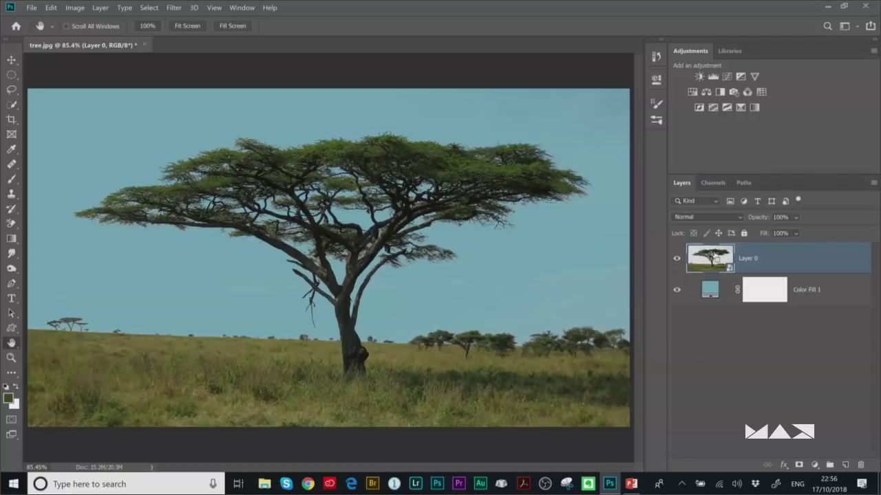
{"action": "left_click", "coordinate": [712, 276], "text": "ctrl"}
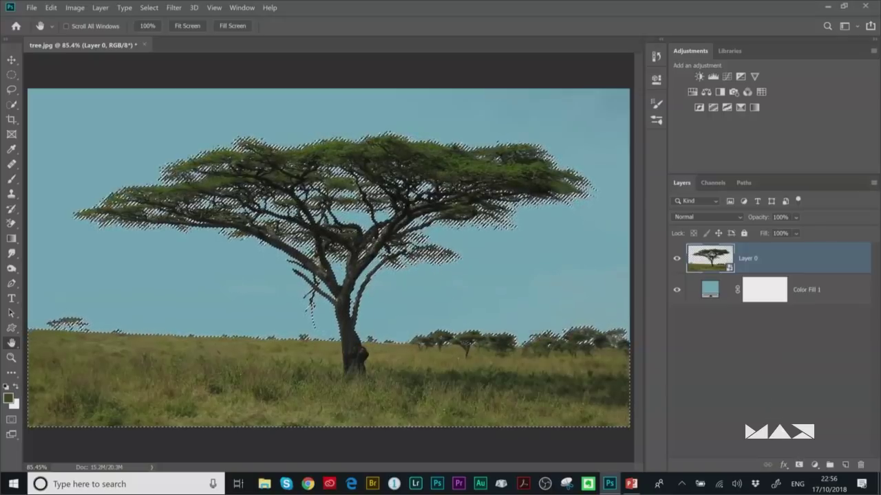
{"action": "left_click", "coordinate": [799, 465]}
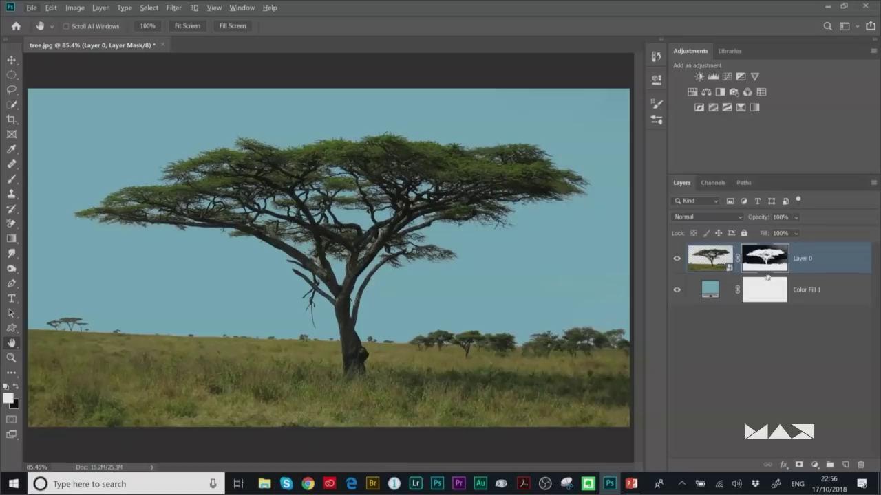
- Display the tree layer's mask on its own and set the Brush to black in Overlay mode
{"action": "left_click", "coordinate": [764, 265], "text": "alt"}
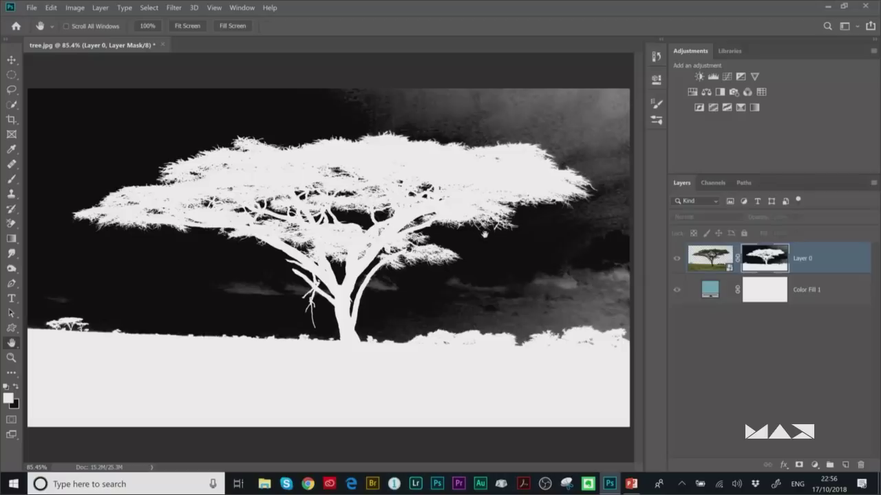
{"action": "key", "text": "b"}
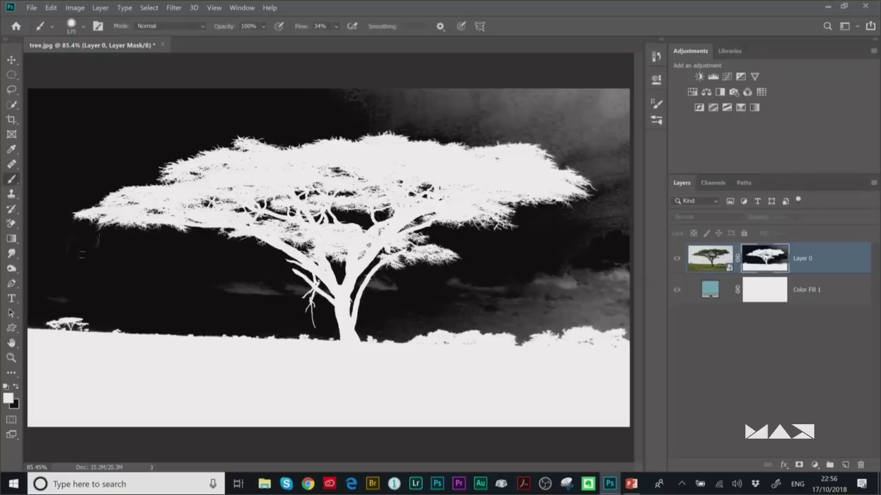
{"action": "left_click", "coordinate": [15, 389]}
{"action": "left_click", "coordinate": [164, 28]}
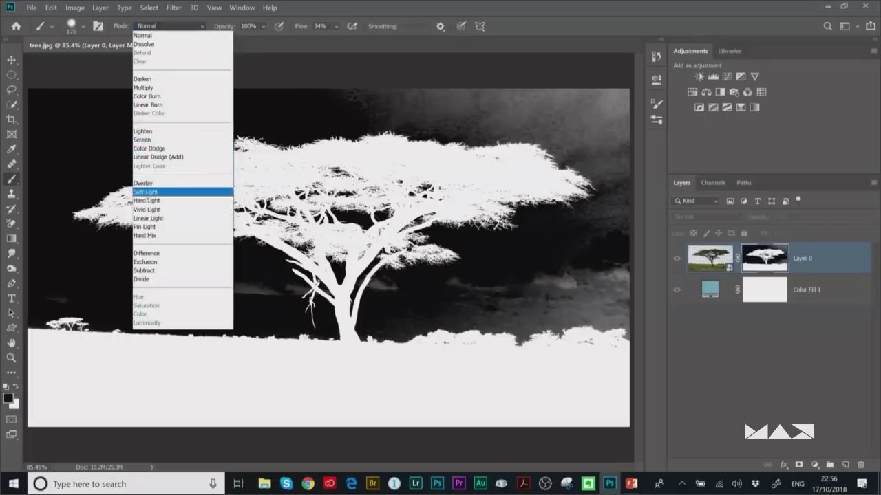
{"action": "left_click", "coordinate": [136, 185]}
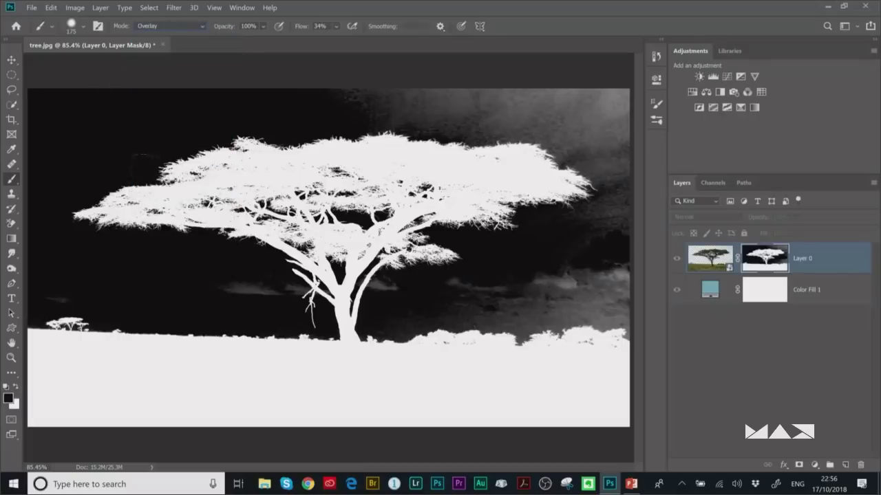
- Paint the mask's grey sky areas black with a 700 px brush, and return to the normal image view
{"action": "scroll", "coordinate": [248, 194], "scroll_direction": "down", "scroll_amount": 3}
{"action": "key", "text": "bracketright"}
{"action": "key", "text": "bracketright"}
{"action": "key", "text": "bracketright"}
{"action": "key", "text": "bracketright"}
{"action": "key", "text": "bracketright"}
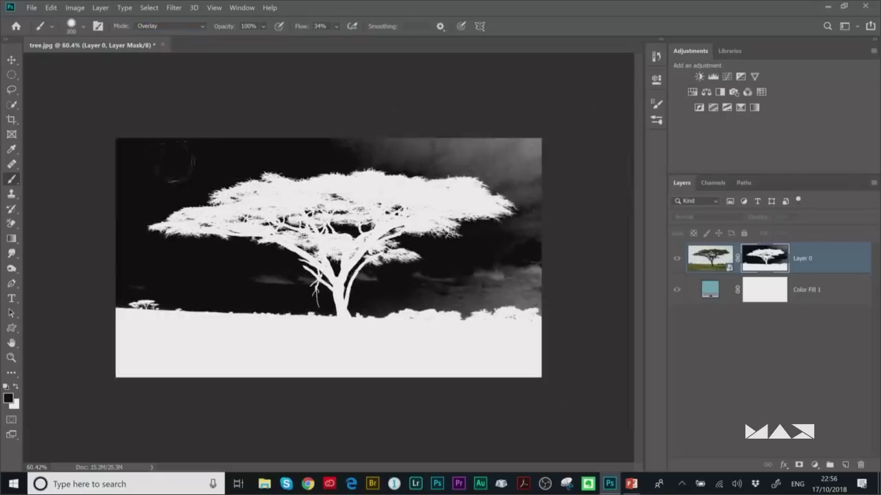
{"action": "key", "text": "bracketright"}
{"action": "key", "text": "bracketright"}
{"action": "mouse_move", "coordinate": [289, 161]}
{"action": "left_mouse_down"}
{"action": "mouse_move", "coordinate": [516, 176]}
{"action": "mouse_move", "coordinate": [509, 262]}
{"action": "mouse_move", "coordinate": [461, 286]}
{"action": "left_mouse_up"}
{"action": "mouse_move", "coordinate": [131, 292]}
{"action": "left_mouse_down"}
{"action": "mouse_move", "coordinate": [275, 279]}
{"action": "mouse_move", "coordinate": [207, 222]}
{"action": "left_mouse_up"}
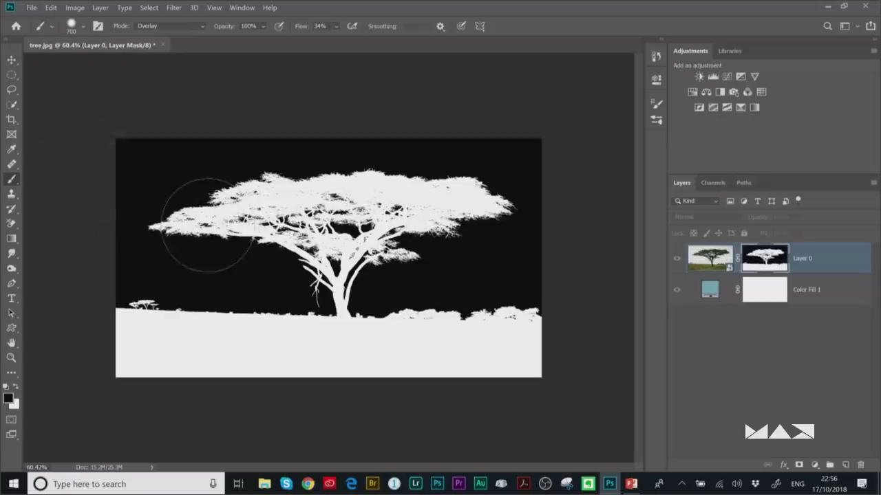
{"action": "key", "text": "x"}
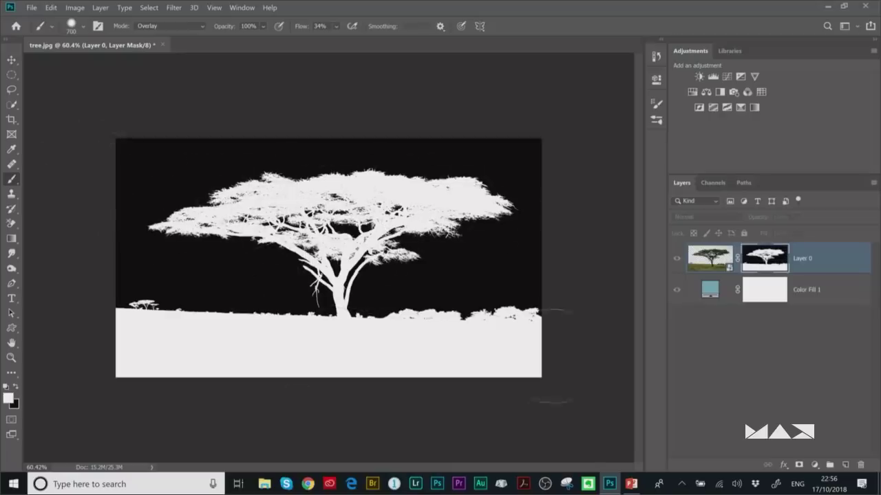
{"action": "left_click", "coordinate": [765, 258], "text": "alt"}
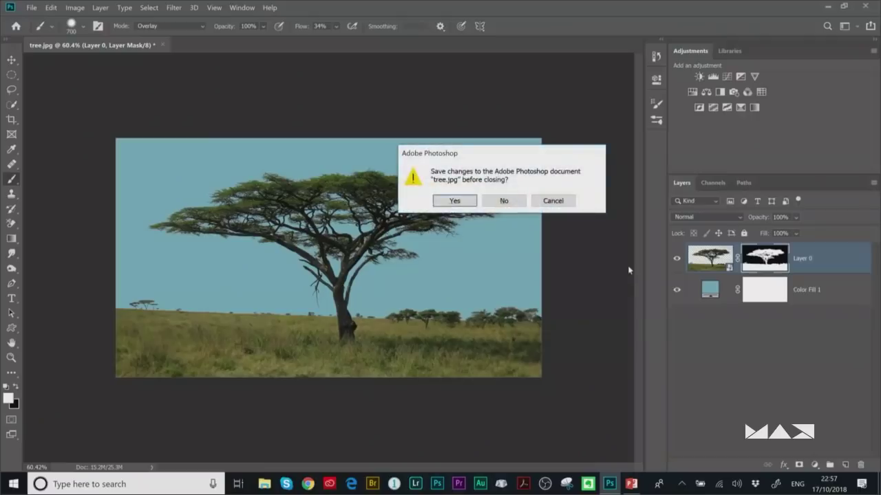
- Close tree.jpg without saving and open UP.jpg from the MAX 2018 folder
{"action": "key", "text": "n"}
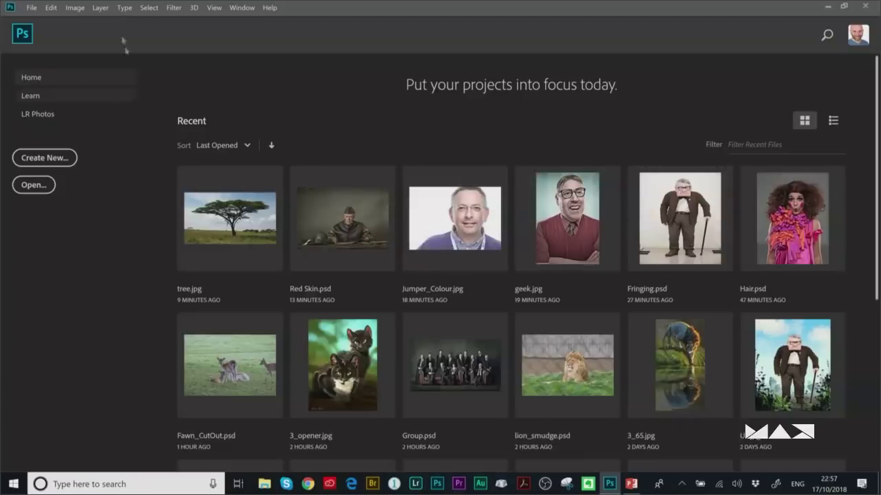
{"action": "left_click", "coordinate": [31, 8]}
{"action": "left_click", "coordinate": [52, 31]}
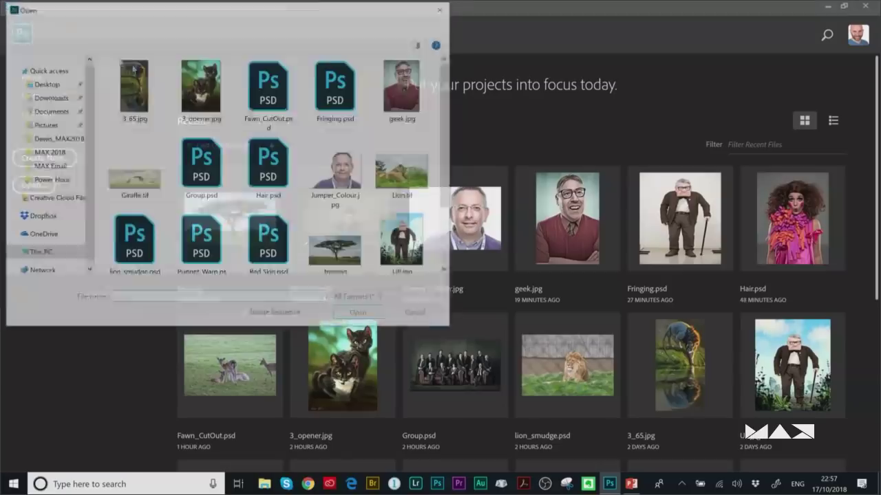
{"action": "left_click", "coordinate": [403, 241]}
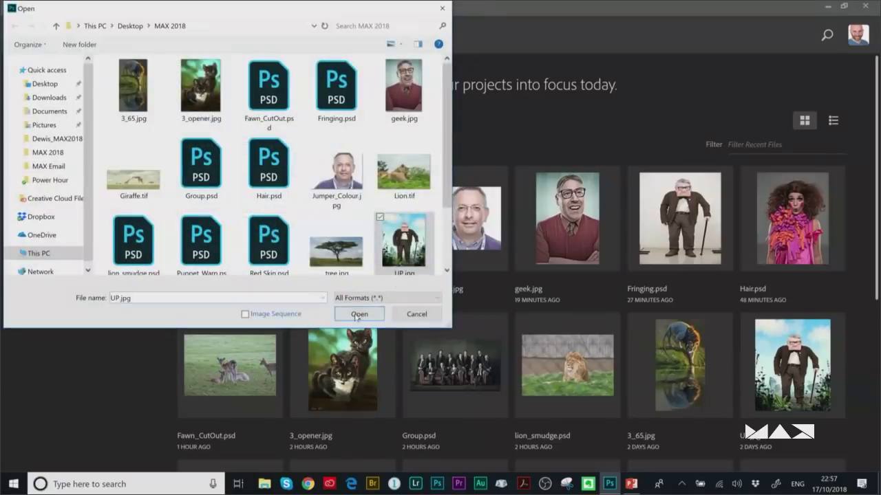
{"action": "left_click", "coordinate": [359, 314]}
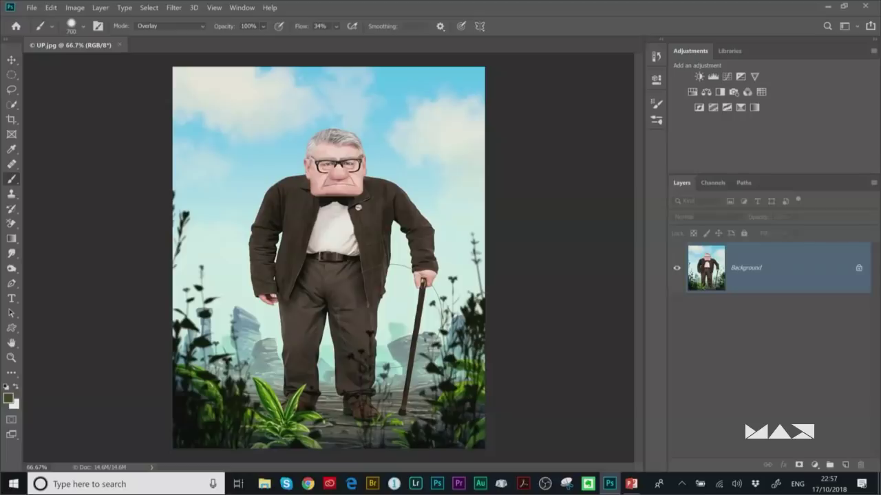
- Open Fringing.psd from the MAX 2018 folder as a second document
{"action": "left_click", "coordinate": [31, 8]}
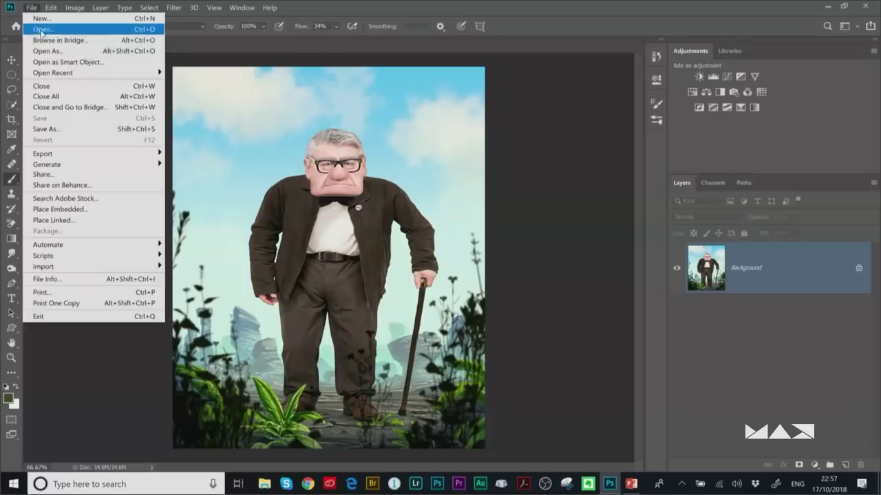
{"action": "left_click", "coordinate": [41, 28]}
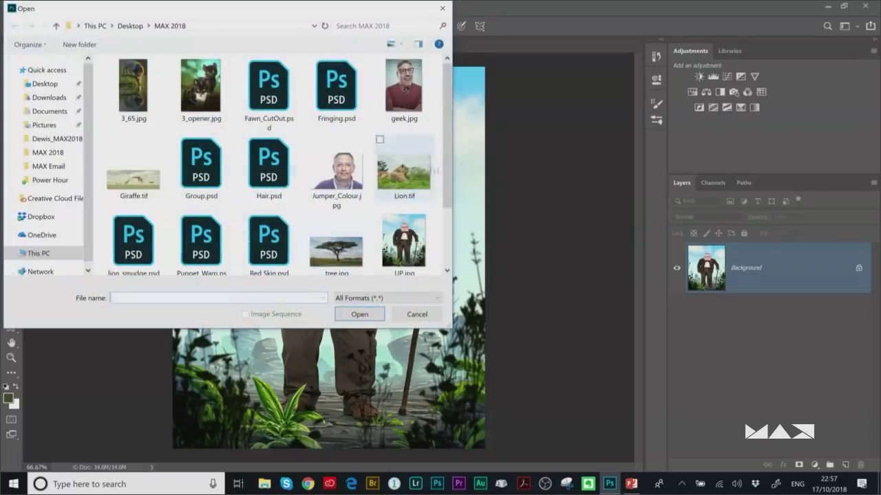
{"action": "scroll", "coordinate": [445, 174], "scroll_direction": "down", "scroll_amount": 1}
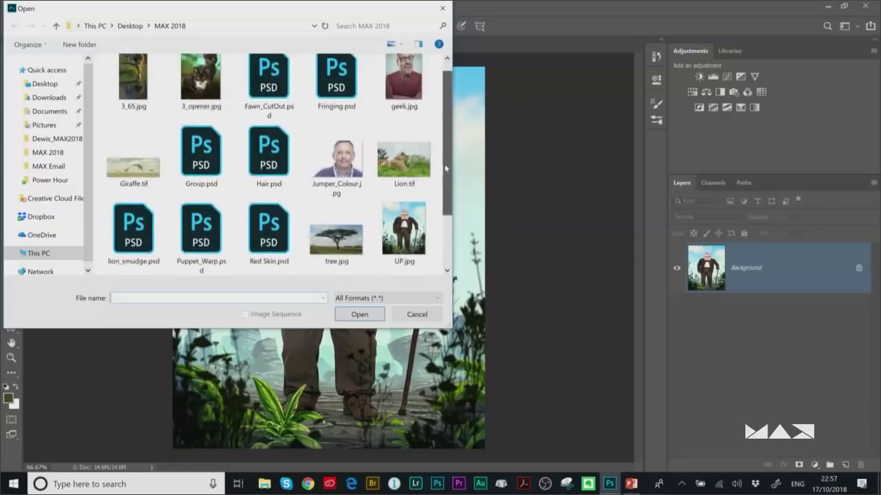
{"action": "scroll", "coordinate": [413, 172], "scroll_direction": "up", "scroll_amount": 1}
{"action": "left_click", "coordinate": [337, 86]}
{"action": "left_click", "coordinate": [359, 314]}
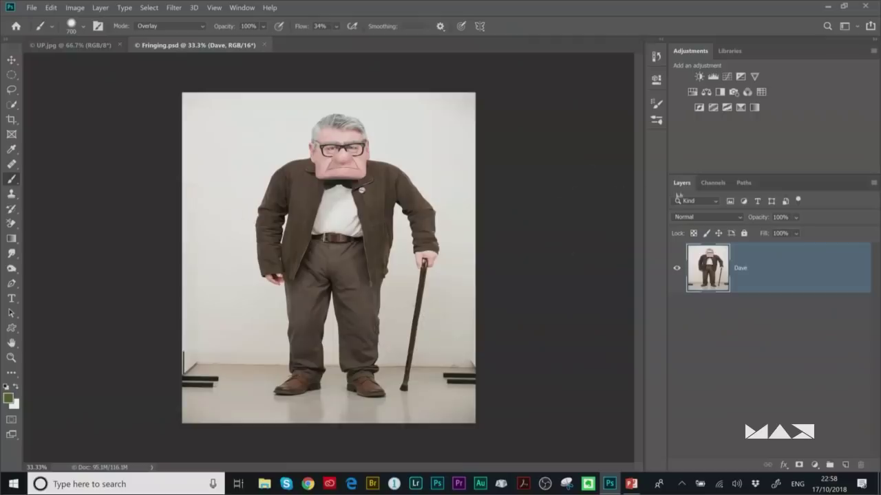
- Load the Cut Out Fringe channel as a selection and use it as a layer mask on the man's layer
{"action": "left_click", "coordinate": [713, 182]}
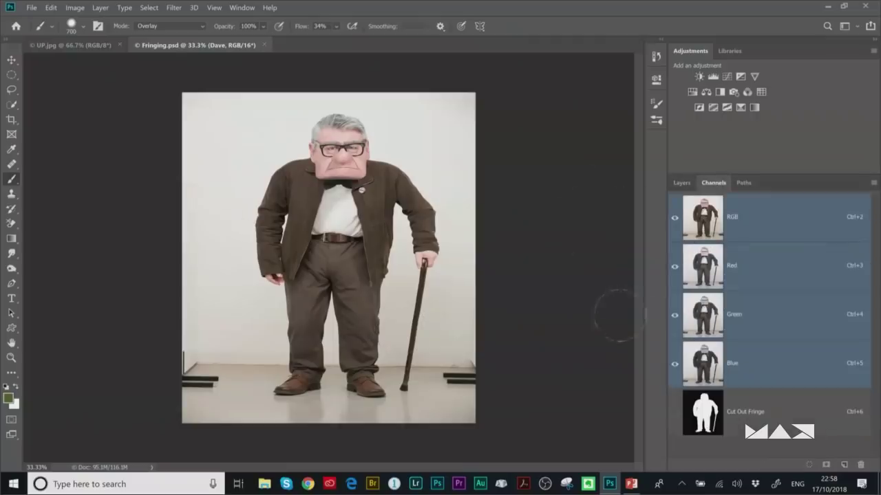
{"action": "left_click", "coordinate": [703, 412], "text": "ctrl"}
{"action": "left_click", "coordinate": [681, 183]}
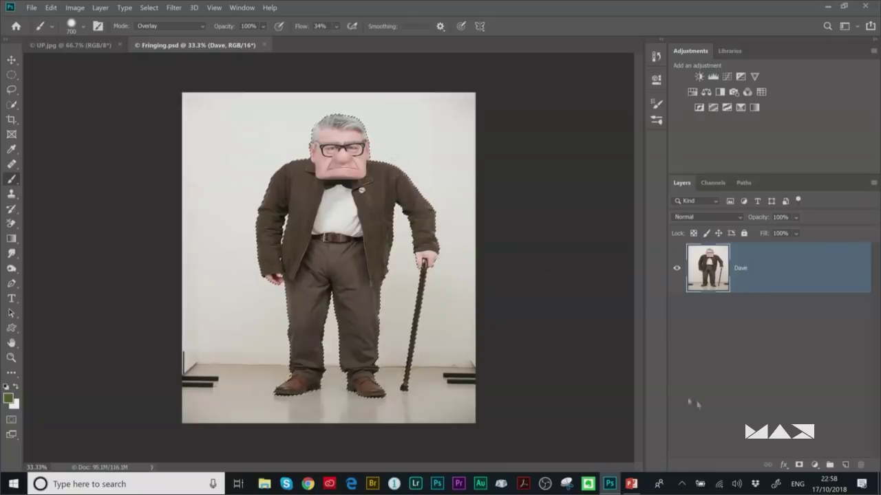
{"action": "left_click", "coordinate": [798, 465]}
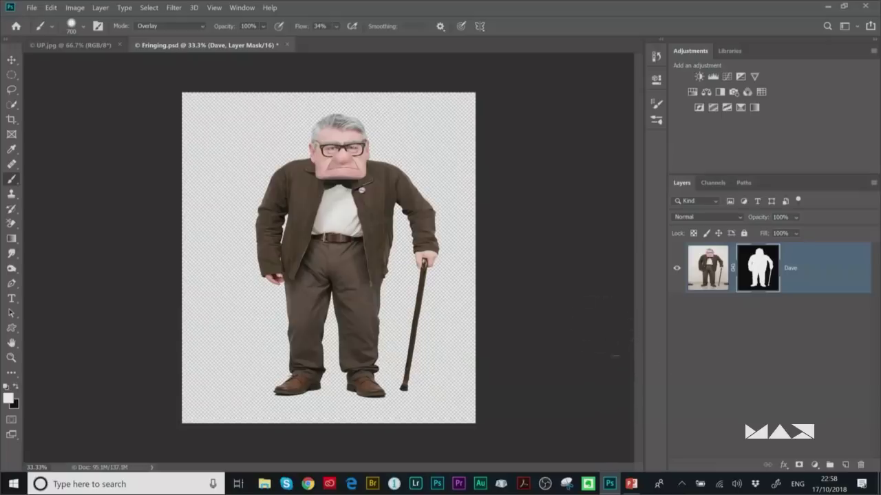
- Add a new layer beneath the masked man and fill it with black
{"action": "left_click", "coordinate": [845, 466], "text": "ctrl"}
{"action": "key", "text": "d"}
{"action": "key", "text": "alt+BackSpace"}
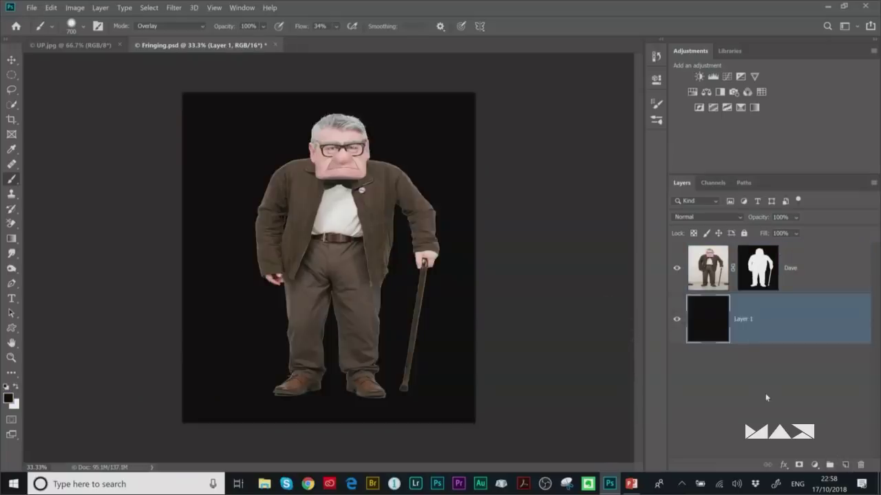
- Examine the cut-out's edges around the trousers, cane, jacket and hair against the black layer
{"action": "scroll", "coordinate": [337, 302], "scroll_direction": "up", "scroll_amount": 5}
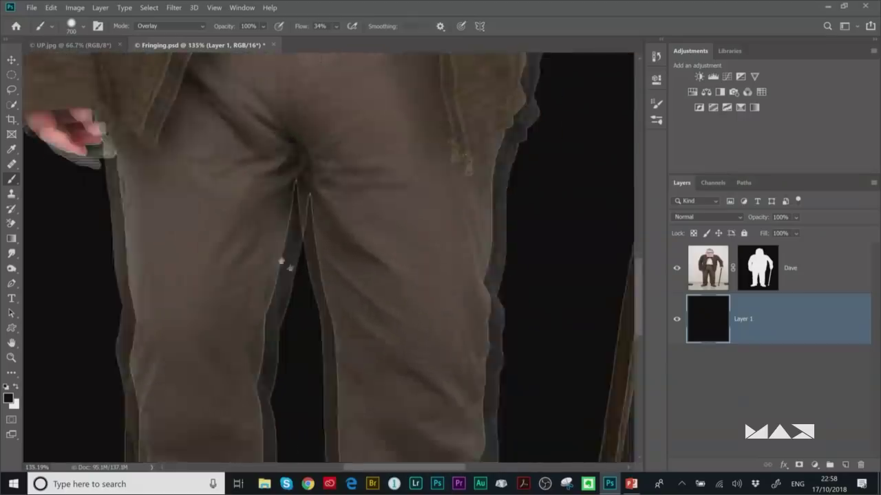
{"action": "scroll", "coordinate": [308, 283], "scroll_direction": "down", "scroll_amount": 2}
{"action": "scroll", "coordinate": [308, 282], "scroll_direction": "right", "scroll_amount": 2}
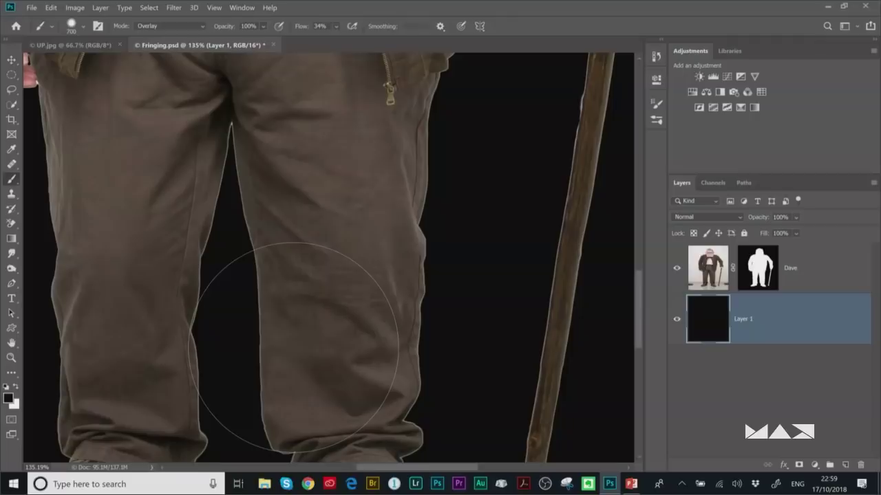
{"action": "left_click_drag", "start_coordinate": [291, 147], "coordinate": [283, 333]}
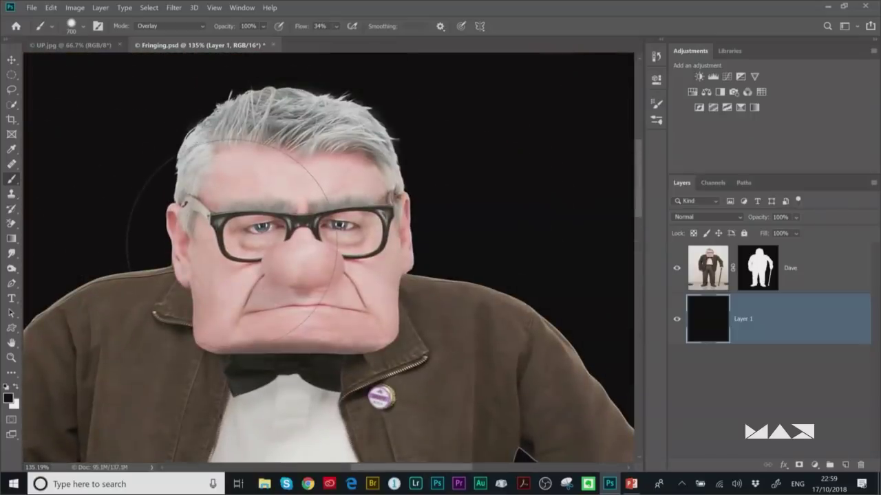
{"action": "scroll", "coordinate": [265, 289], "scroll_direction": "down", "scroll_amount": 4}
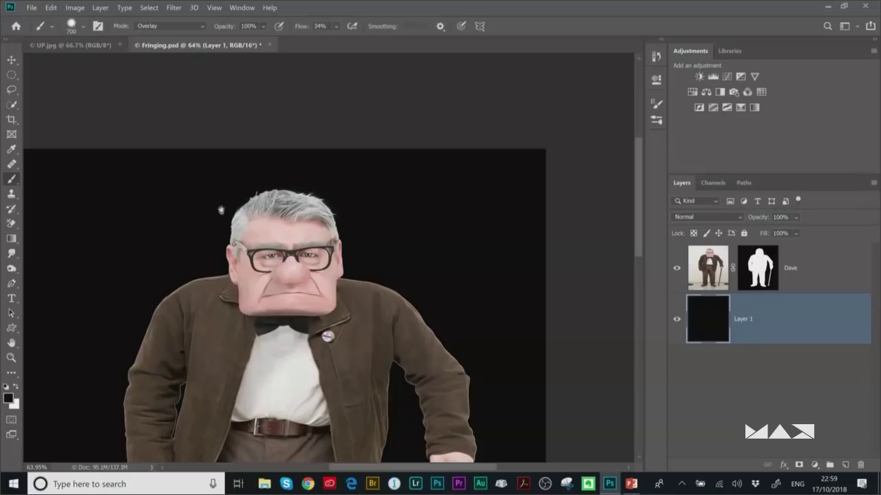
{"action": "scroll", "coordinate": [284, 275], "scroll_direction": "down", "scroll_amount": 3}
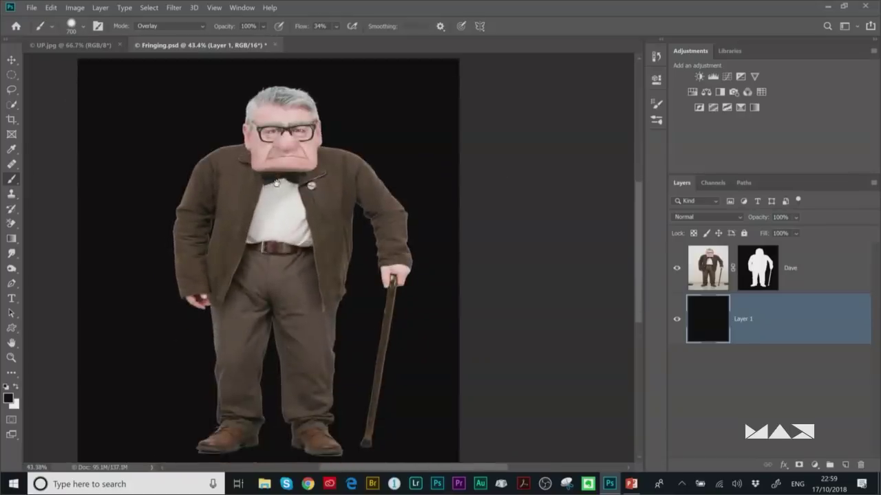
- On the man's layer mask, lasso a region around his body and cane below the nose, leaving out the hair
{"action": "scroll", "coordinate": [301, 230], "scroll_direction": "down", "scroll_amount": 2}
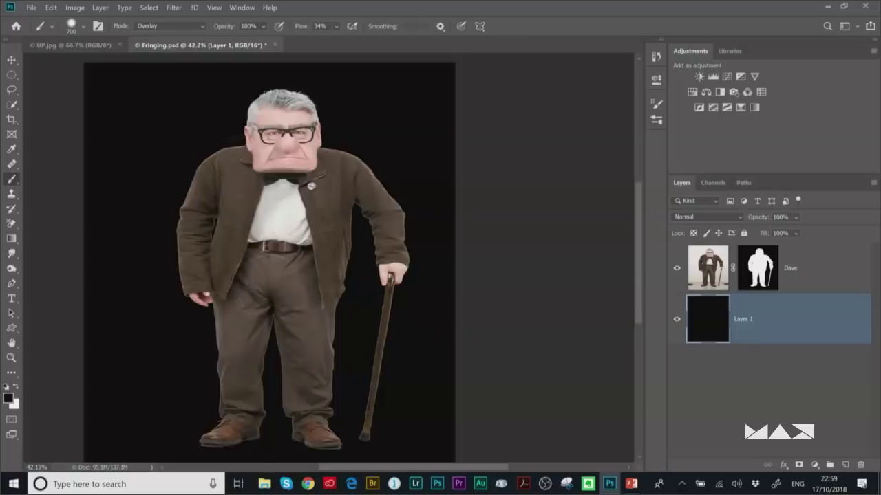
{"action": "left_click_drag", "start_coordinate": [283, 256], "coordinate": [302, 246]}
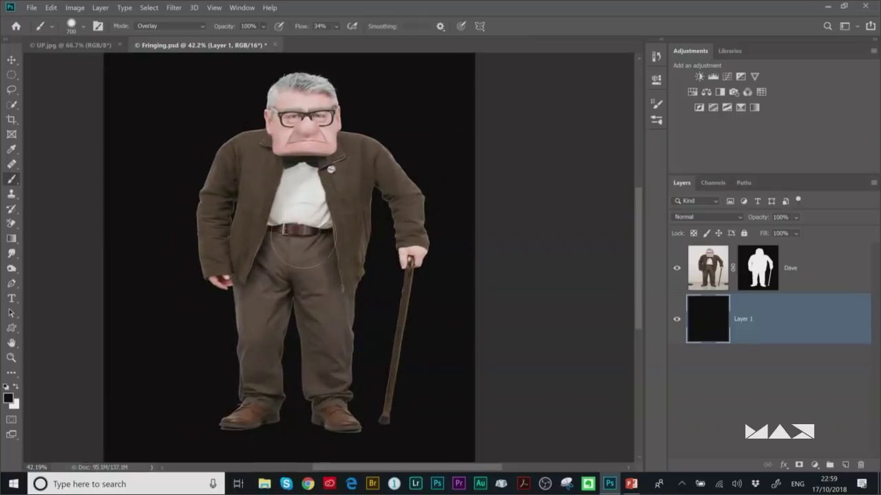
{"action": "left_click", "coordinate": [758, 271]}
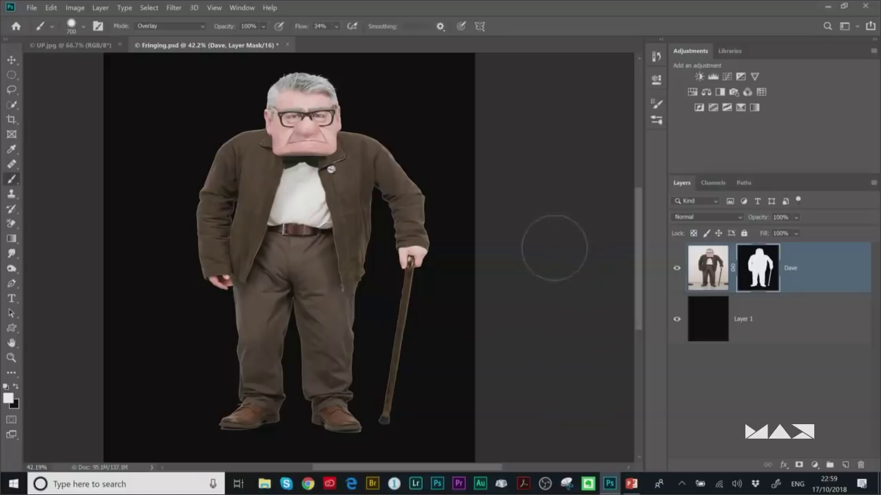
{"action": "key", "text": "l"}
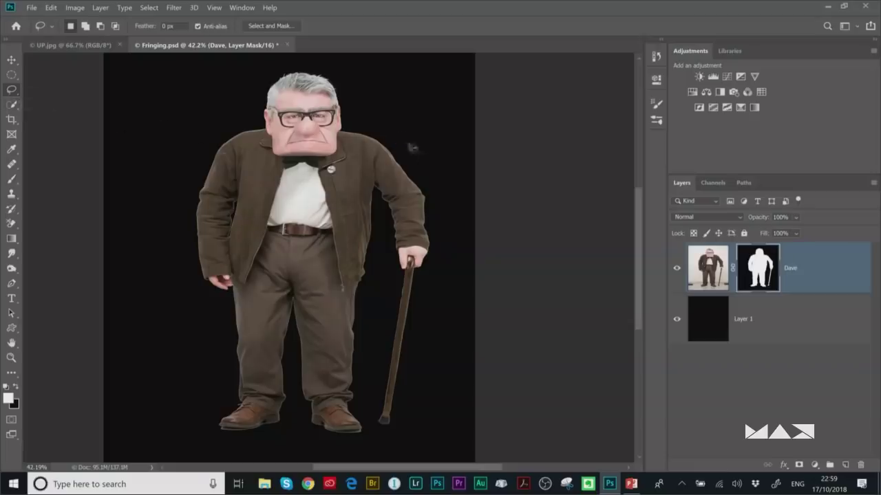
{"action": "mouse_move", "coordinate": [378, 124]}
{"action": "left_mouse_down"}
{"action": "mouse_move", "coordinate": [440, 180]}
{"action": "mouse_move", "coordinate": [453, 245]}
{"action": "mouse_move", "coordinate": [456, 306]}
{"action": "mouse_move", "coordinate": [424, 408]}
{"action": "mouse_move", "coordinate": [395, 439]}
{"action": "mouse_move", "coordinate": [365, 445]}
{"action": "mouse_move", "coordinate": [210, 446]}
{"action": "mouse_move", "coordinate": [180, 384]}
{"action": "mouse_move", "coordinate": [170, 287]}
{"action": "mouse_move", "coordinate": [190, 169]}
{"action": "mouse_move", "coordinate": [237, 127]}
{"action": "mouse_move", "coordinate": [322, 142]}
{"action": "mouse_move", "coordinate": [378, 124]}
{"action": "left_mouse_up"}
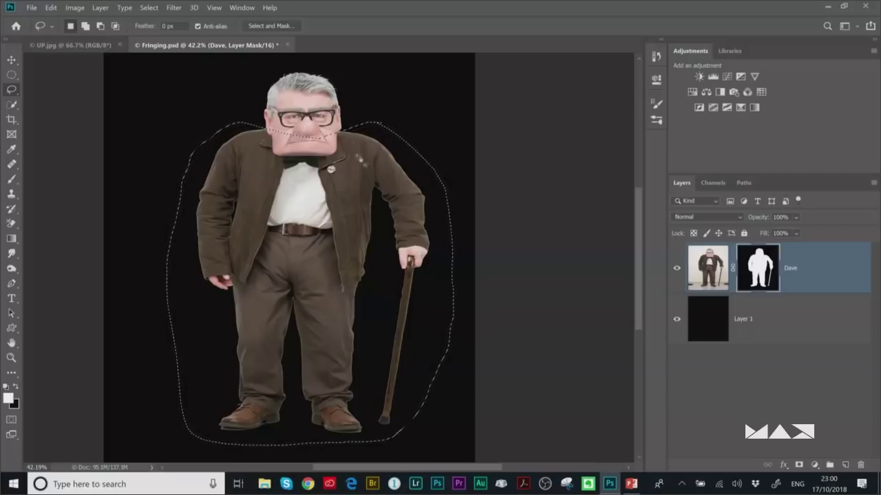
- Soften the lassoed part of the layer mask with a Gaussian Blur of 1.0 pixel radius
{"action": "left_click", "coordinate": [174, 9]}
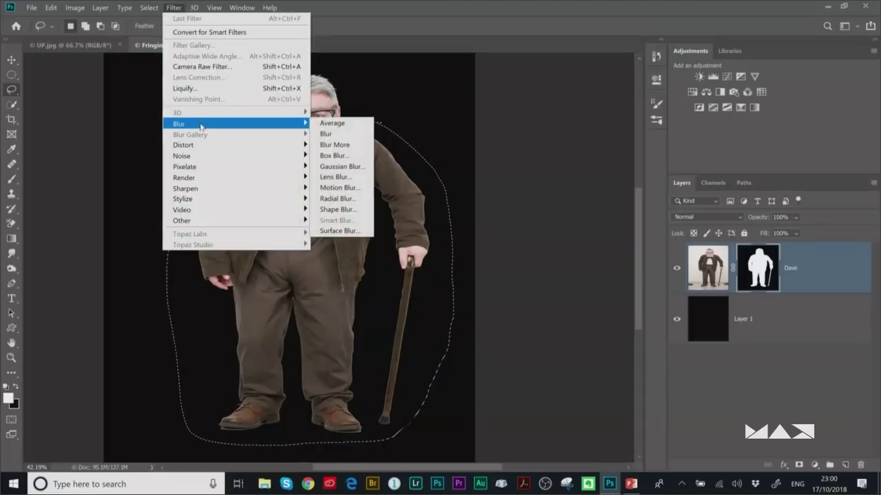
{"action": "left_click", "coordinate": [341, 167]}
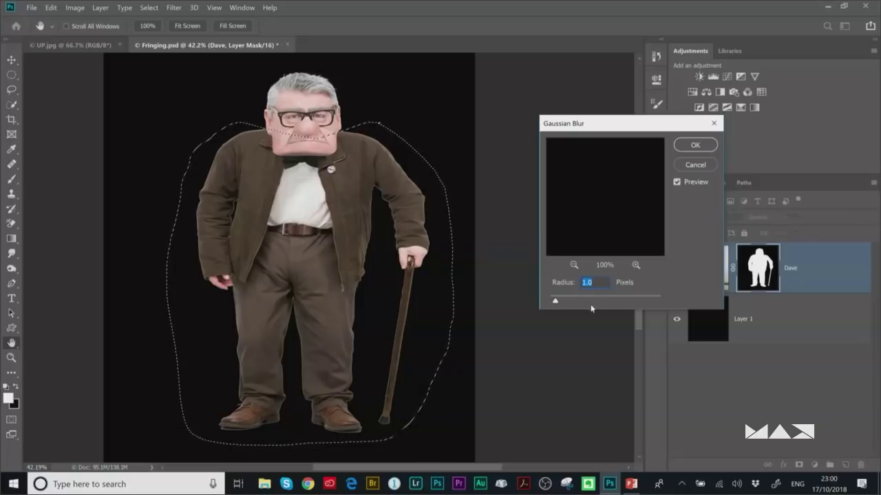
{"action": "left_click", "coordinate": [695, 146]}
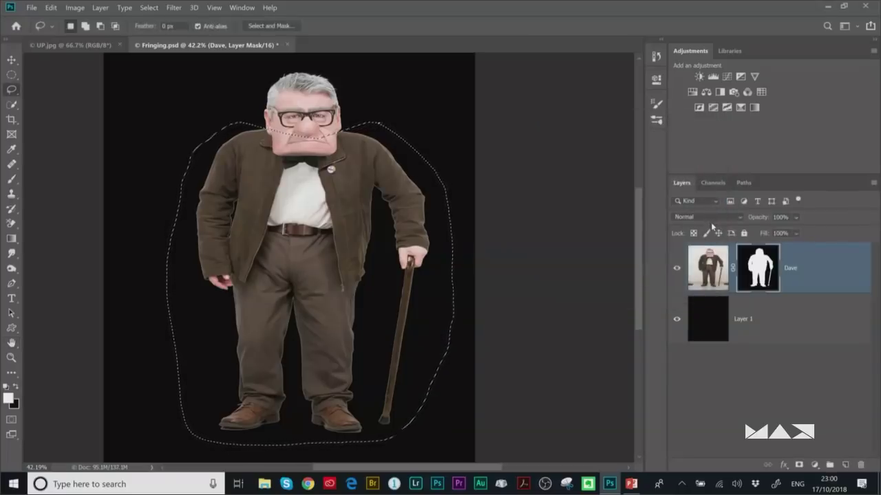
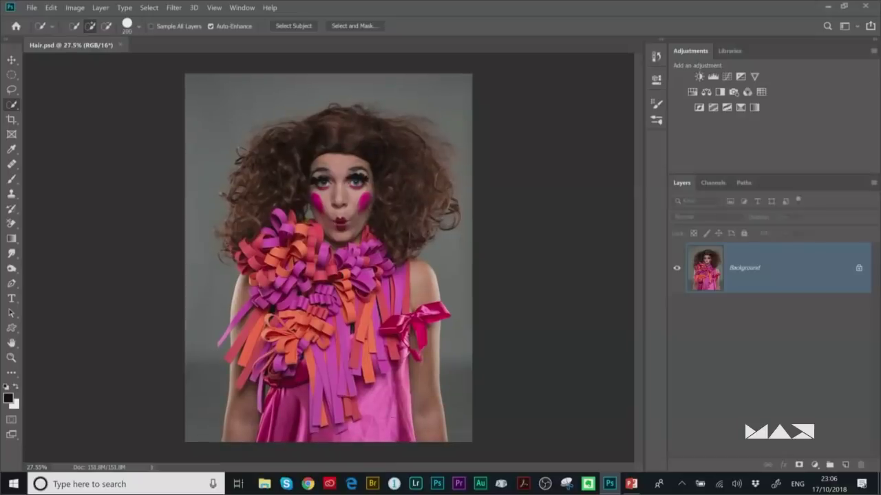
- In Hair.psd, select the woman's dress, ribbons and arms with the Quick Selection tool, leaving out the hair and face
{"action": "left_click_drag", "start_coordinate": [375, 386], "coordinate": [385, 420]}
{"action": "mouse_move", "coordinate": [296, 278]}
{"action": "left_mouse_down"}
{"action": "mouse_move", "coordinate": [278, 301]}
{"action": "mouse_move", "coordinate": [258, 363]}
{"action": "mouse_move", "coordinate": [225, 335]}
{"action": "left_mouse_up"}
{"action": "left_click", "coordinate": [393, 254]}
{"action": "scroll", "coordinate": [228, 273], "scroll_direction": "up", "scroll_amount": 5}
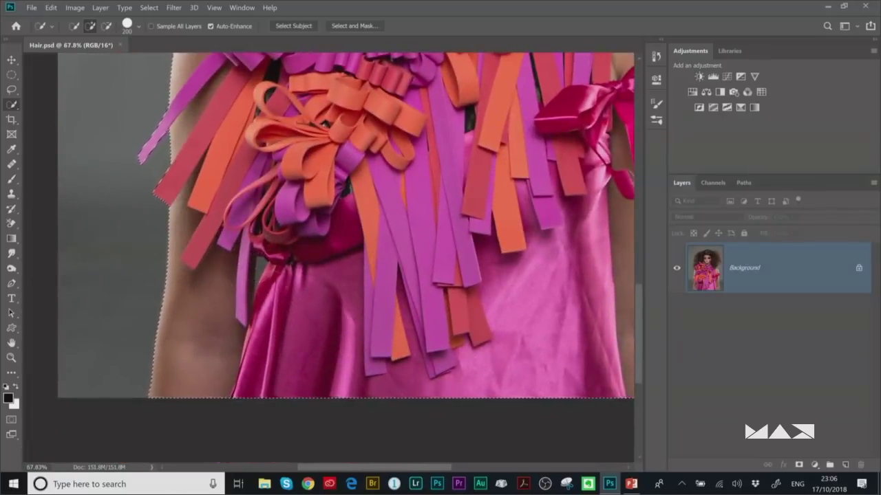
{"action": "scroll", "coordinate": [267, 279], "scroll_direction": "up", "scroll_amount": 2}
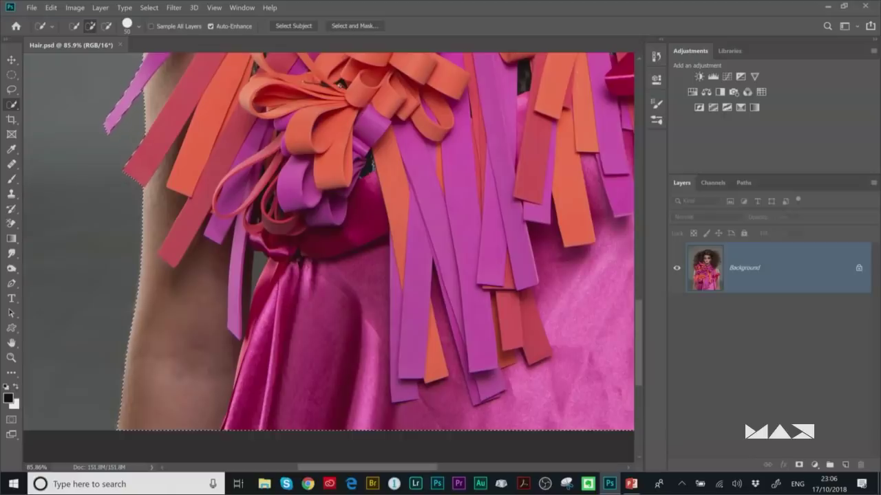
{"action": "key", "text": "alt"}
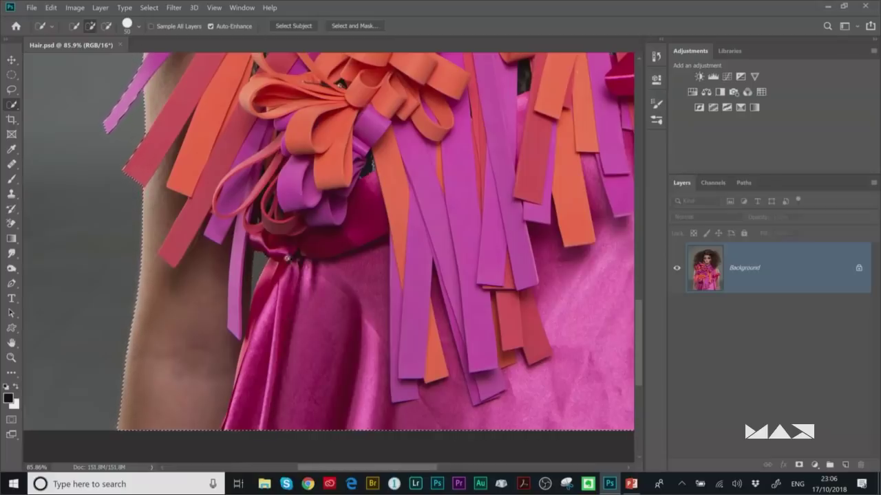
{"action": "scroll", "coordinate": [283, 315], "scroll_direction": "down", "scroll_amount": 3}
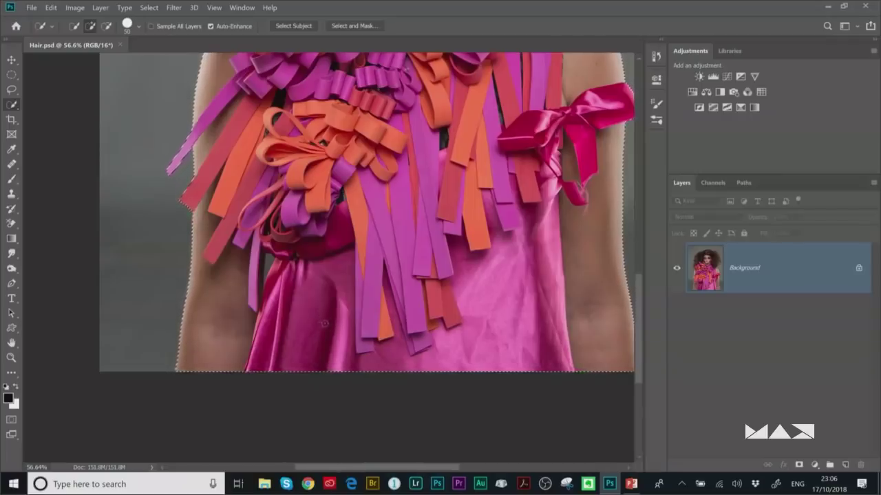
- Show the body selection as a Quick Mask and prepare the Brush in Normal mode with white as the foreground colour
{"action": "key", "text": "q"}
{"action": "scroll", "coordinate": [269, 309], "scroll_direction": "down", "scroll_amount": 3}
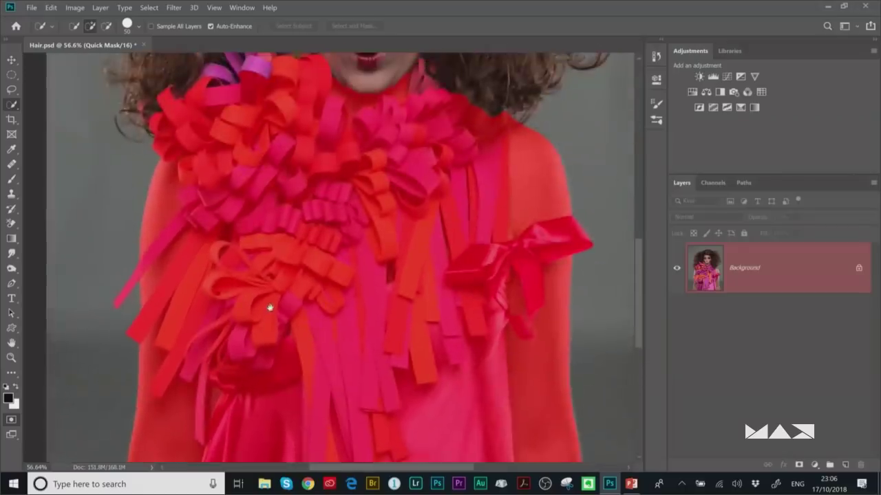
{"action": "scroll", "coordinate": [287, 271], "scroll_direction": "up", "scroll_amount": 1}
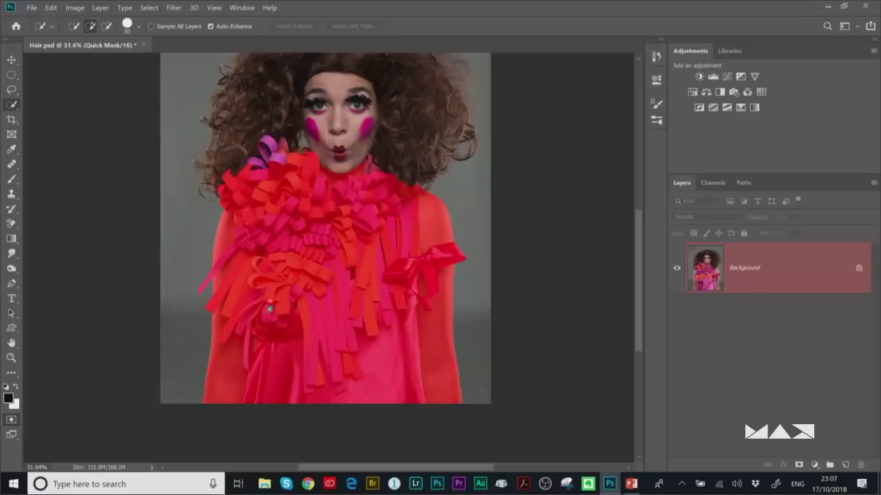
{"action": "left_click_drag", "start_coordinate": [244, 350], "coordinate": [266, 362]}
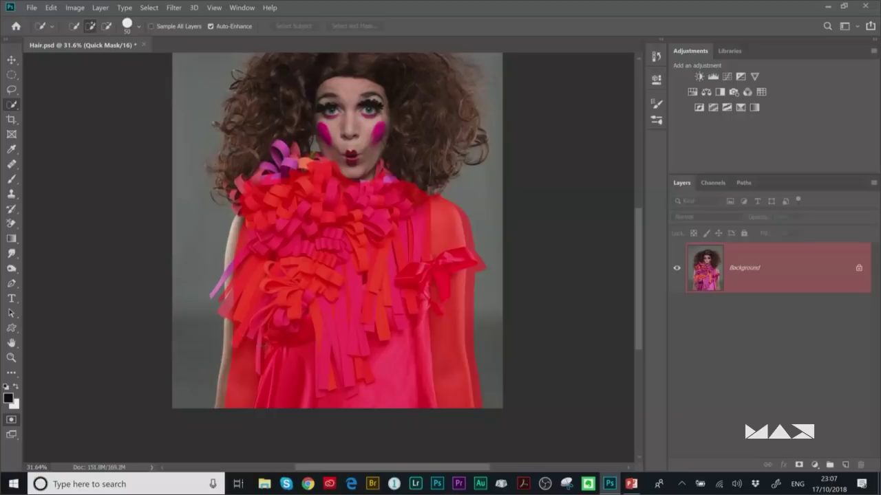
{"action": "key", "text": "z"}
{"action": "mouse_move", "coordinate": [278, 343]}
{"action": "left_mouse_down"}
{"action": "mouse_move", "coordinate": [293, 348]}
{"action": "mouse_move", "coordinate": [262, 334]}
{"action": "mouse_move", "coordinate": [269, 246]}
{"action": "left_mouse_up"}
{"action": "key", "text": "b"}
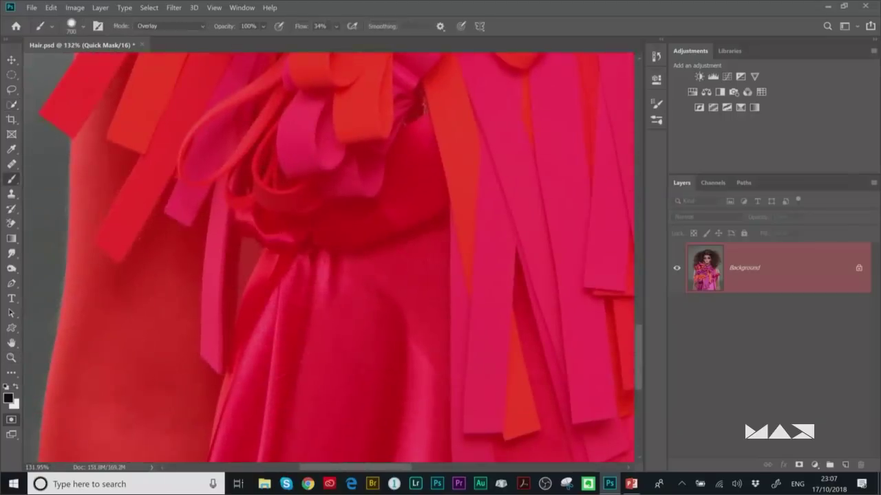
{"action": "left_click", "coordinate": [146, 27]}
{"action": "left_click", "coordinate": [148, 30]}
{"action": "left_click", "coordinate": [16, 388]}
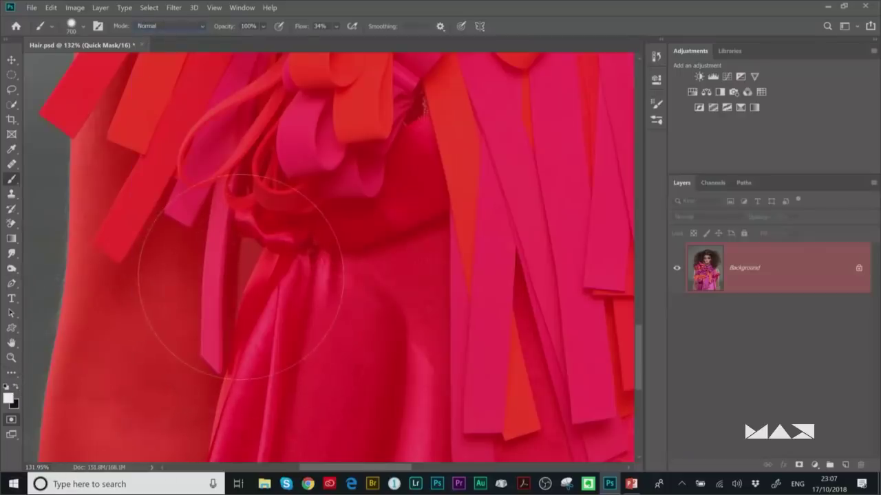
- Reduce the brush size to 90 and paint the background gap between the arm and the dress waist out of the mask
{"action": "key", "text": "bracketleft"}
{"action": "key", "text": "bracketleft"}
{"action": "key", "text": "bracketleft"}
{"action": "key", "text": "bracketleft"}
{"action": "key", "text": "bracketleft"}
{"action": "key", "text": "bracketleft"}
{"action": "key", "text": "bracketleft"}
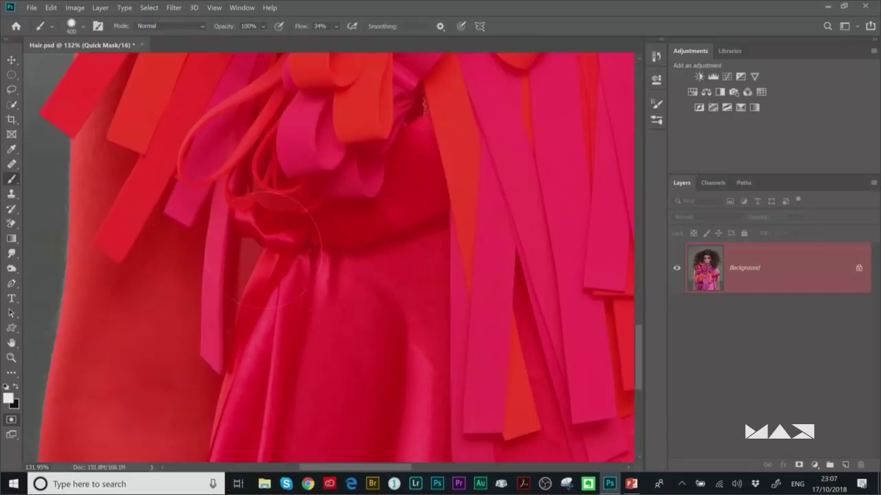
{"action": "key", "text": "bracketleft"}
{"action": "left_click_drag", "start_coordinate": [248, 238], "coordinate": [237, 308]}
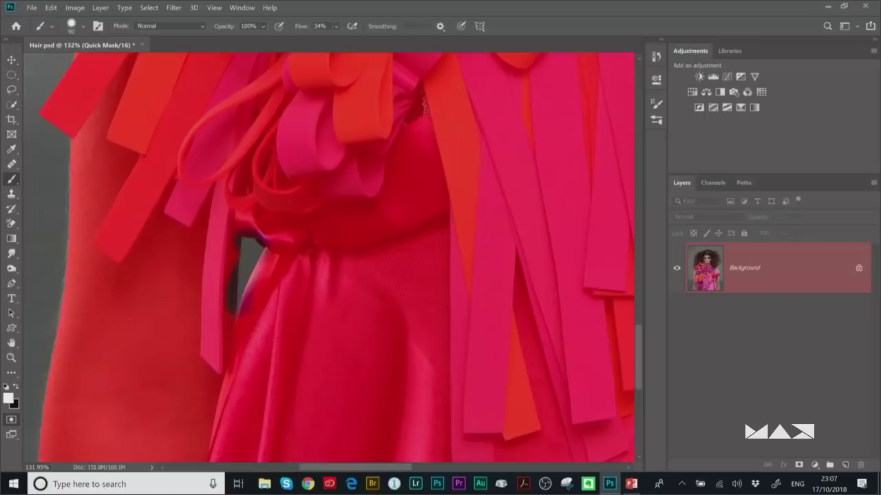
- Paint black along the ribbon and waist edges of the gap to restore the mask there, and leave Quick Mask mode
{"action": "key", "text": "x"}
{"action": "left_click_drag", "start_coordinate": [239, 232], "coordinate": [231, 295]}
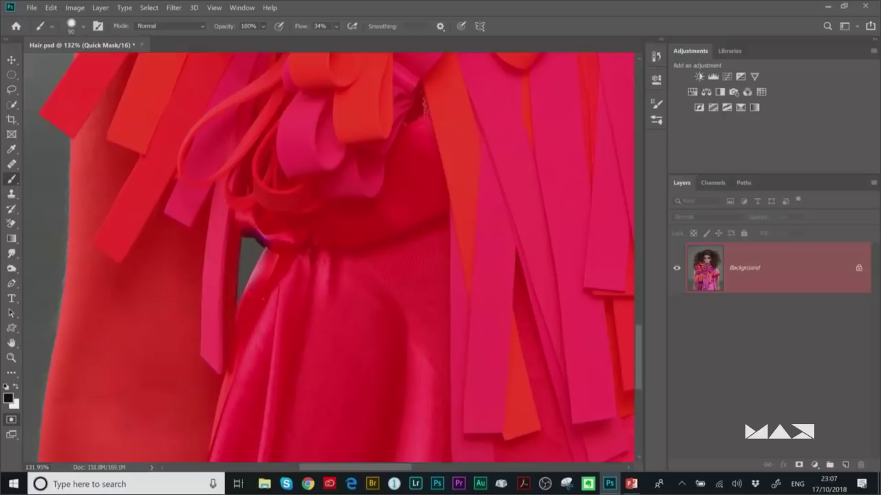
{"action": "mouse_move", "coordinate": [275, 248]}
{"action": "left_mouse_down"}
{"action": "mouse_move", "coordinate": [262, 221]}
{"action": "mouse_move", "coordinate": [241, 234]}
{"action": "left_mouse_up"}
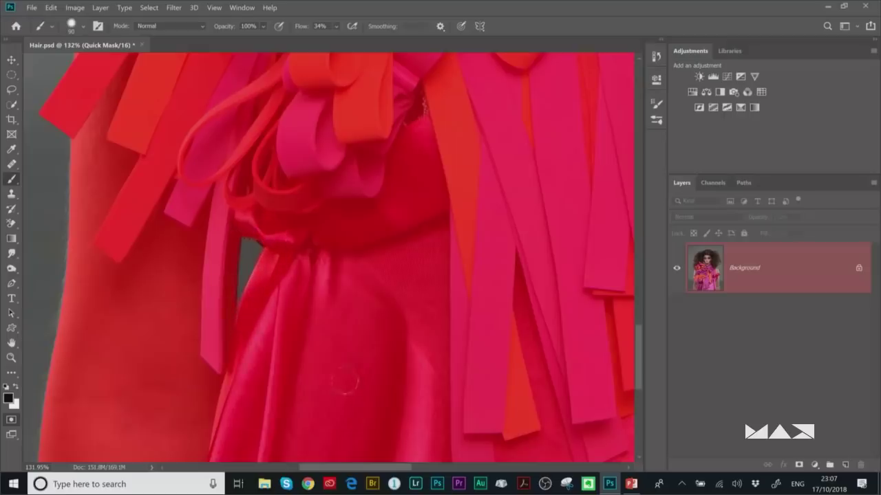
{"action": "key", "text": "q"}
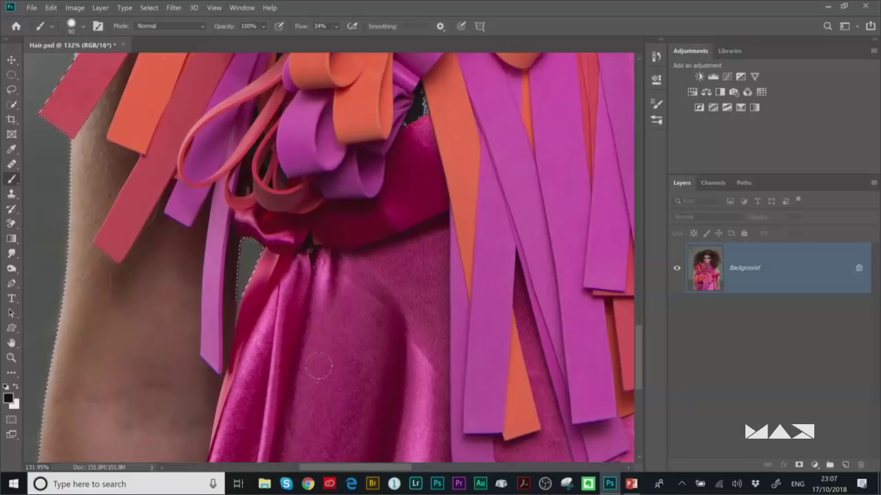
- Save the selection as a new channel named Body, deselect, and check the saved channel
{"action": "scroll", "coordinate": [313, 242], "scroll_direction": "down", "scroll_amount": 3}
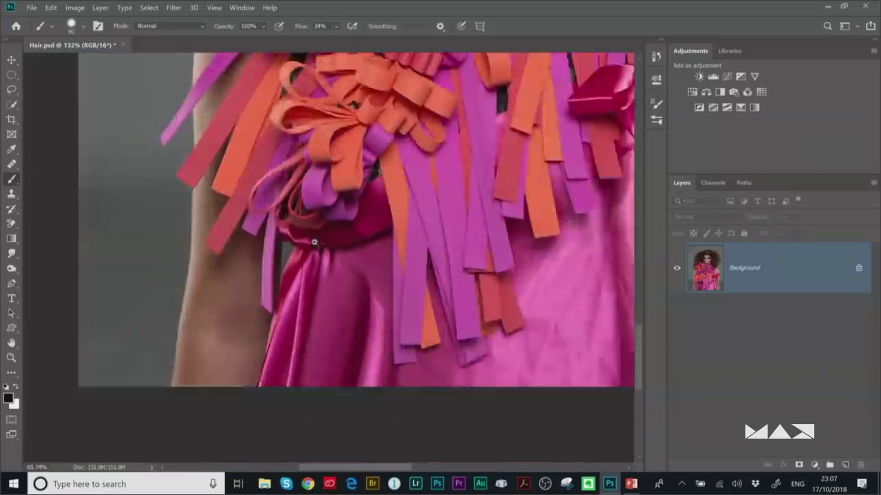
{"action": "scroll", "coordinate": [314, 242], "scroll_direction": "down", "scroll_amount": 3}
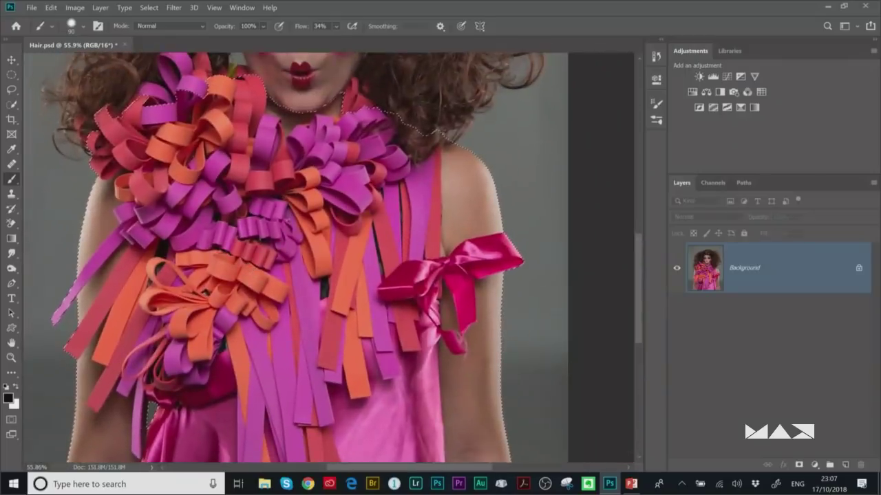
{"action": "left_click", "coordinate": [147, 10]}
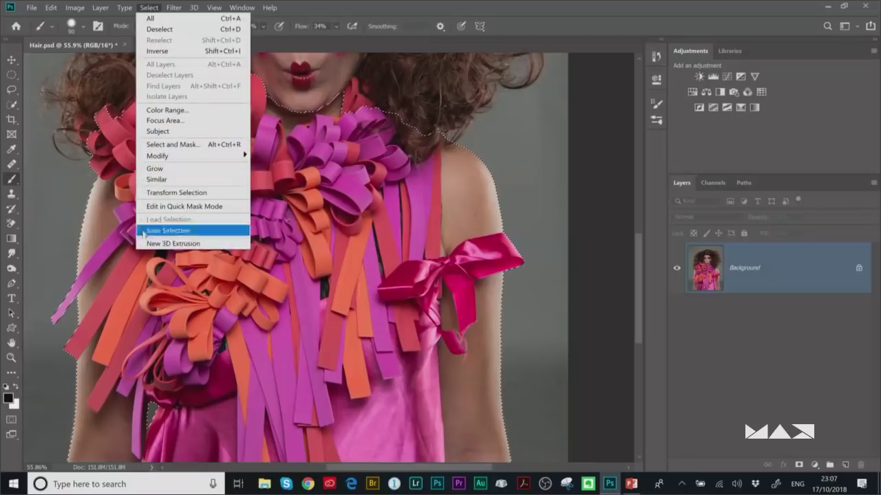
{"action": "left_click", "coordinate": [182, 234]}
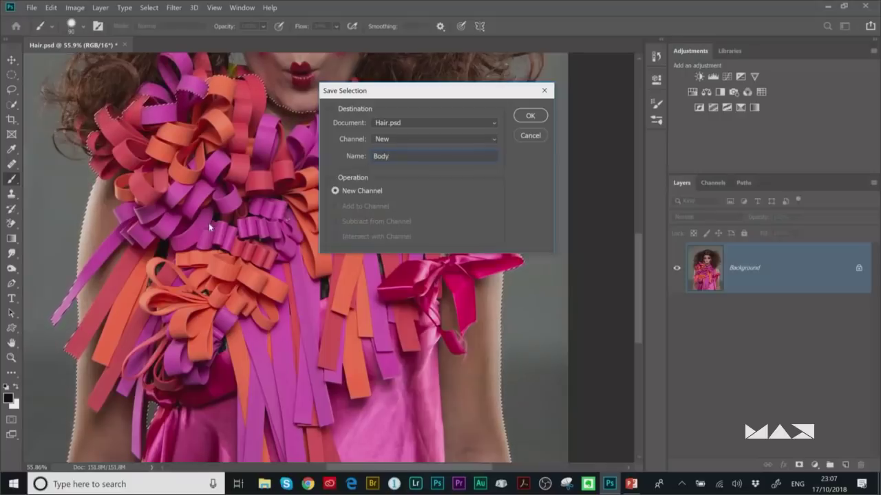
{"action": "left_click", "coordinate": [531, 116]}
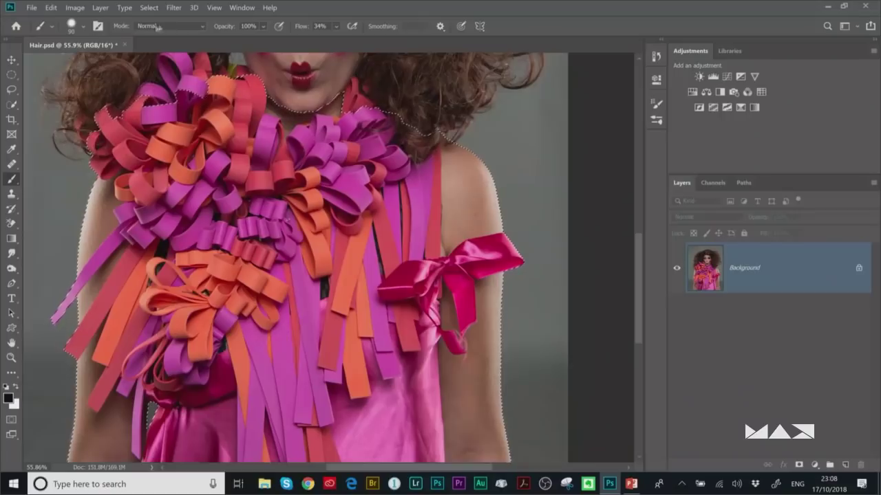
{"action": "left_click", "coordinate": [150, 8]}
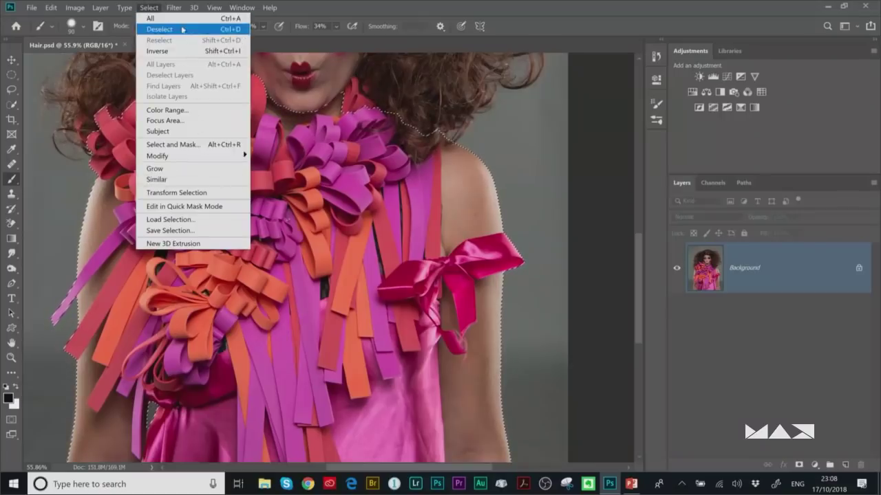
{"action": "left_click", "coordinate": [180, 30]}
{"action": "left_click", "coordinate": [713, 182]}
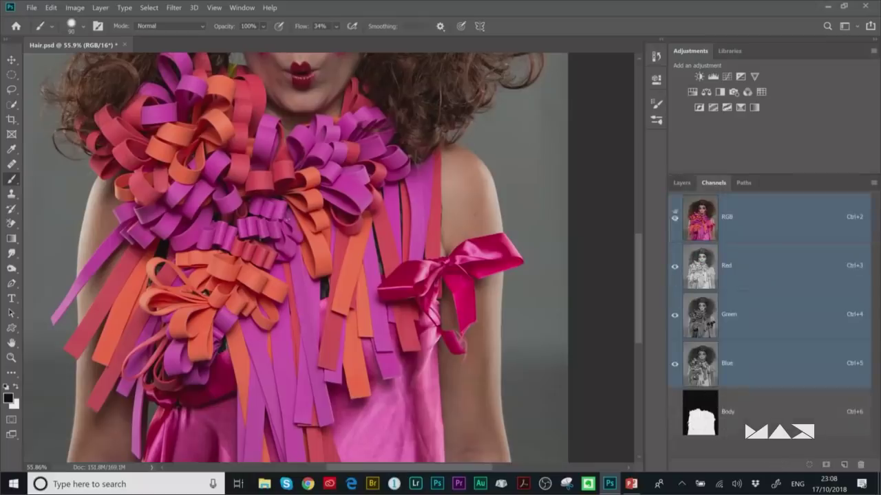
{"action": "left_click", "coordinate": [681, 183]}
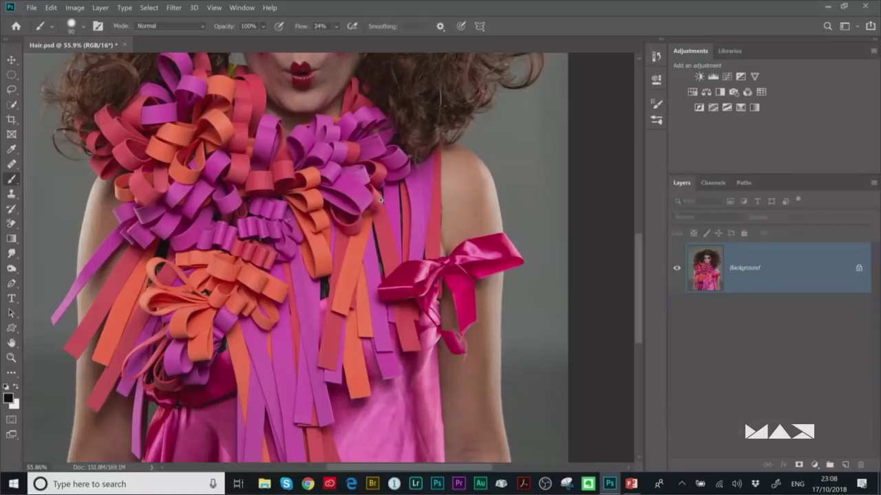
- Activate the Quick Selection tool for selecting the woman's head and hair
{"action": "scroll", "coordinate": [372, 203], "scroll_direction": "down", "scroll_amount": 4}
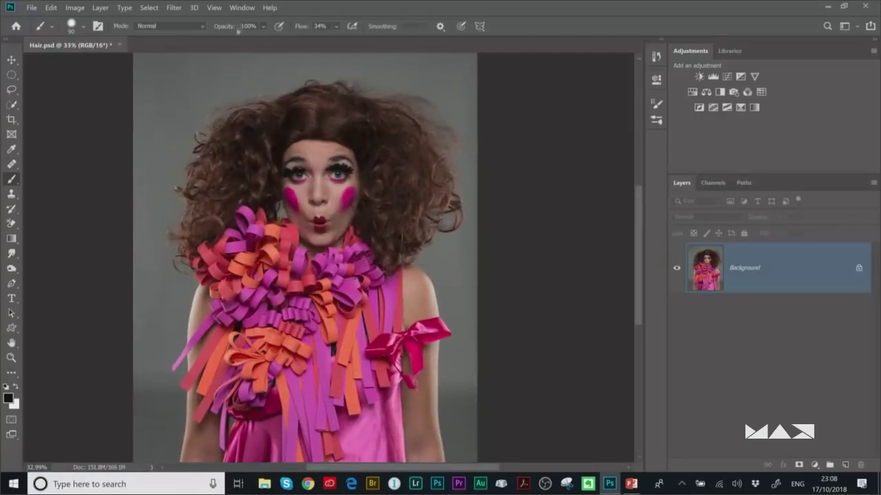
{"action": "left_click_drag", "start_coordinate": [303, 31], "coordinate": [377, 42]}
{"action": "key", "text": "w"}
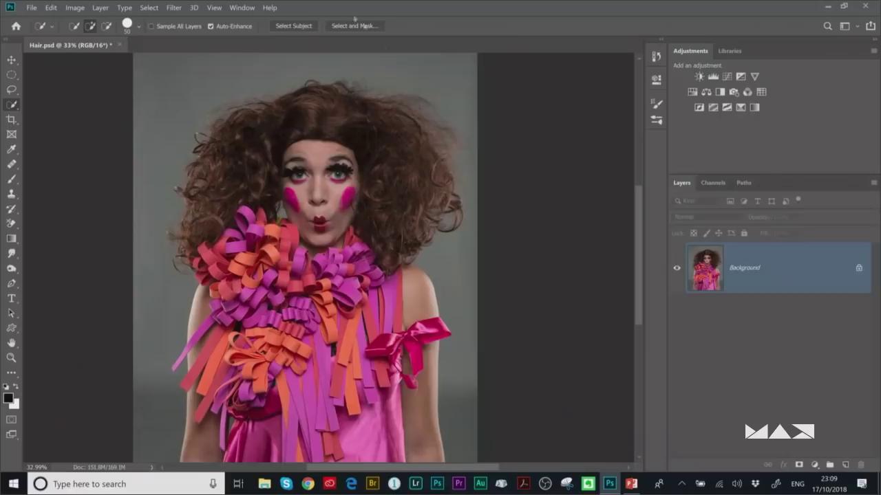
{"action": "left_click", "coordinate": [354, 26]}
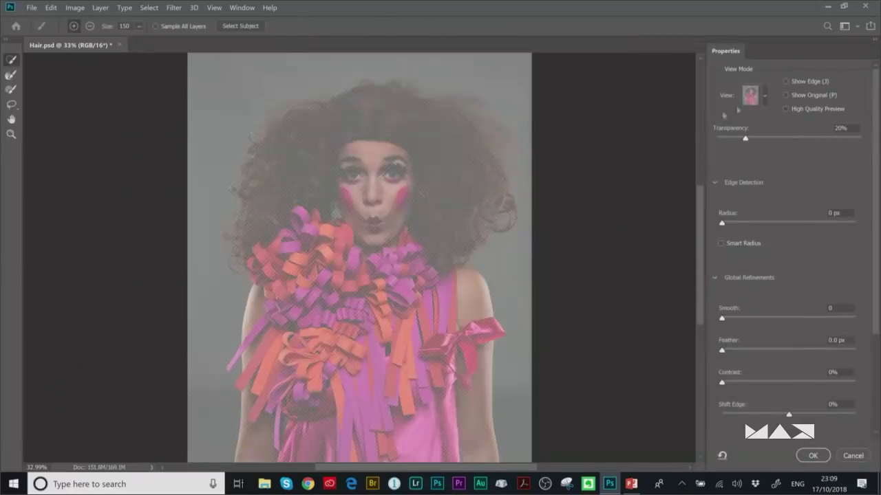
{"action": "mouse_move", "coordinate": [745, 139]}
{"action": "left_mouse_down"}
{"action": "mouse_move", "coordinate": [755, 143]}
{"action": "mouse_move", "coordinate": [743, 141]}
{"action": "left_mouse_up"}
{"action": "mouse_move", "coordinate": [423, 265]}
{"action": "left_mouse_down"}
{"action": "mouse_move", "coordinate": [451, 175]}
{"action": "mouse_move", "coordinate": [430, 130]}
{"action": "mouse_move", "coordinate": [348, 121]}
{"action": "mouse_move", "coordinate": [296, 165]}
{"action": "left_mouse_up"}
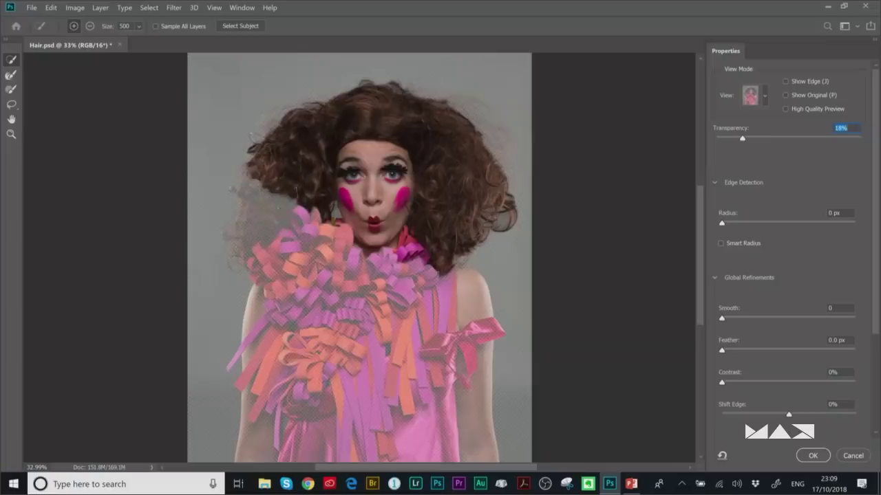
{"action": "mouse_move", "coordinate": [272, 196]}
{"action": "left_mouse_down"}
{"action": "mouse_move", "coordinate": [269, 230]}
{"action": "mouse_move", "coordinate": [289, 254]}
{"action": "mouse_move", "coordinate": [330, 275]}
{"action": "mouse_move", "coordinate": [375, 280]}
{"action": "left_mouse_up"}
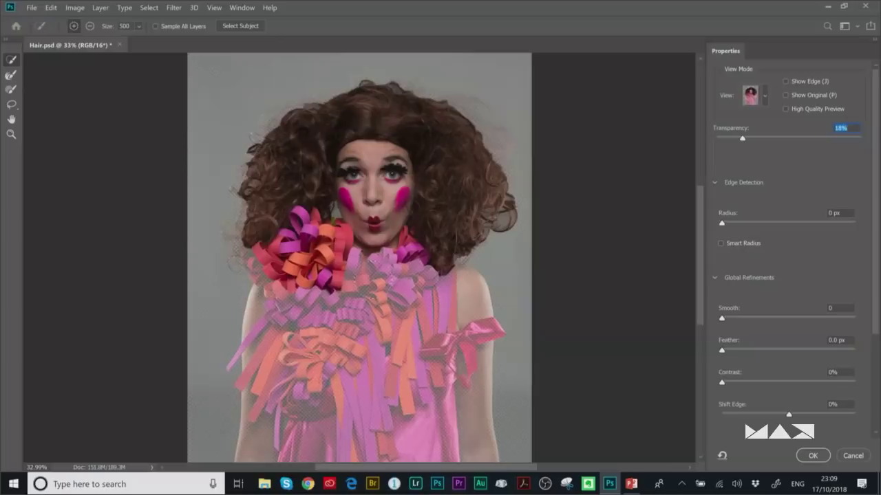
{"action": "left_click", "coordinate": [853, 456]}
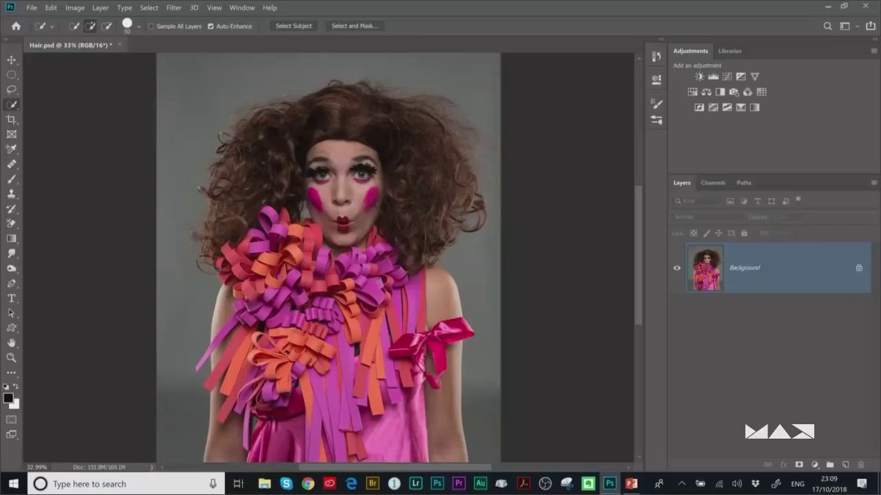
- Enlarge the Quick Selection brush to 300 and select the woman's head and full hair volume
{"action": "key", "text": "bracketright"}
{"action": "key", "text": "bracketright"}
{"action": "key", "text": "bracketright"}
{"action": "key", "text": "bracketright"}
{"action": "key", "text": "bracketright"}
{"action": "key", "text": "bracketright"}
{"action": "key", "text": "bracketright"}
{"action": "key", "text": "bracketright"}
{"action": "key", "text": "bracketright"}
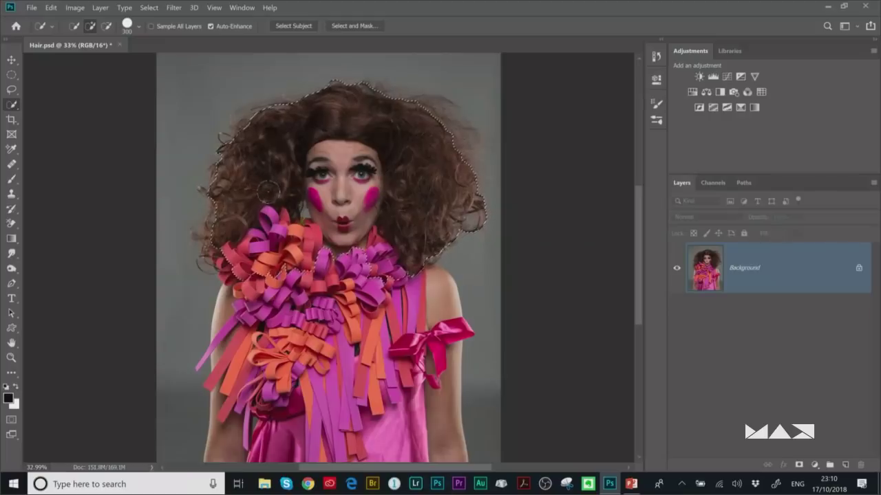
- Subtract the loose, see-through curls along the right side of the hair from the selection
{"action": "key", "text": "alt"}
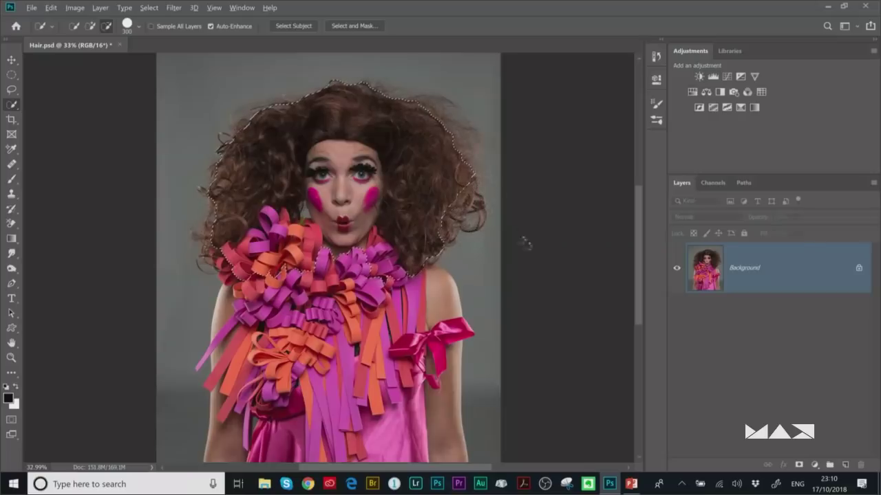
{"action": "key", "text": "alt"}
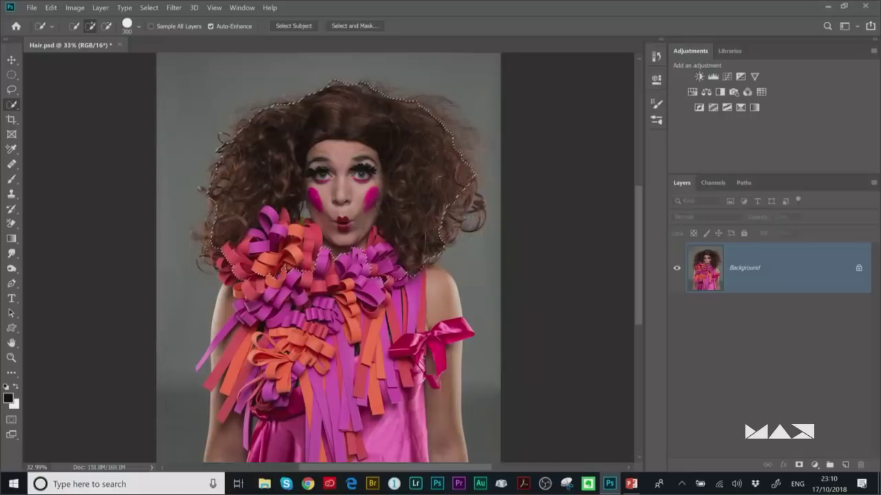
{"action": "key", "text": "alt"}
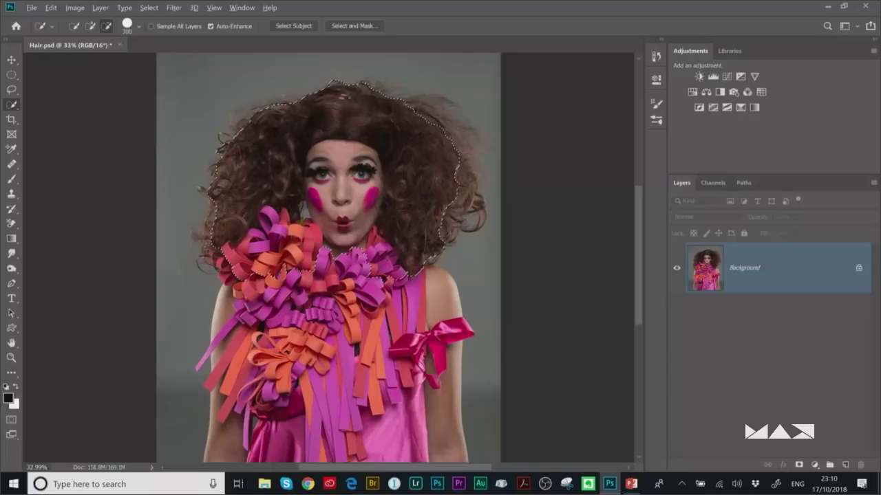
{"action": "key", "text": "alt"}
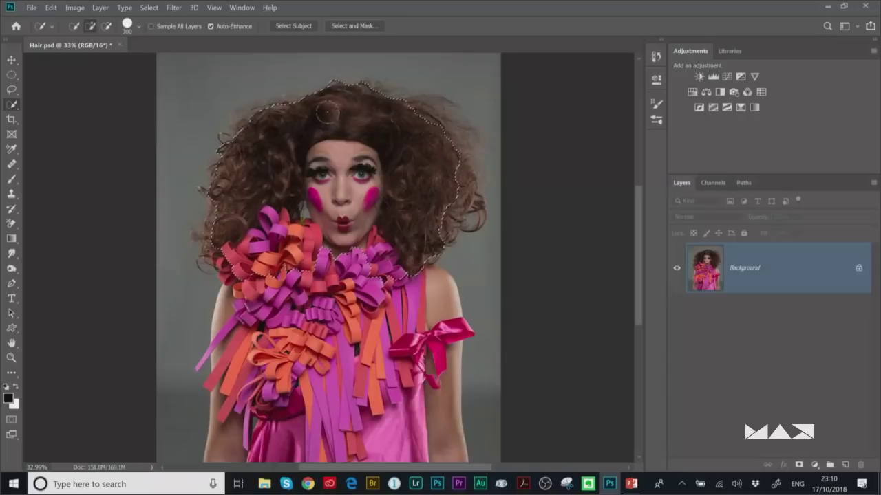
- Subtract the frizzy edges at the crown and along the left side of the hair from the selection
{"action": "key", "text": "alt"}
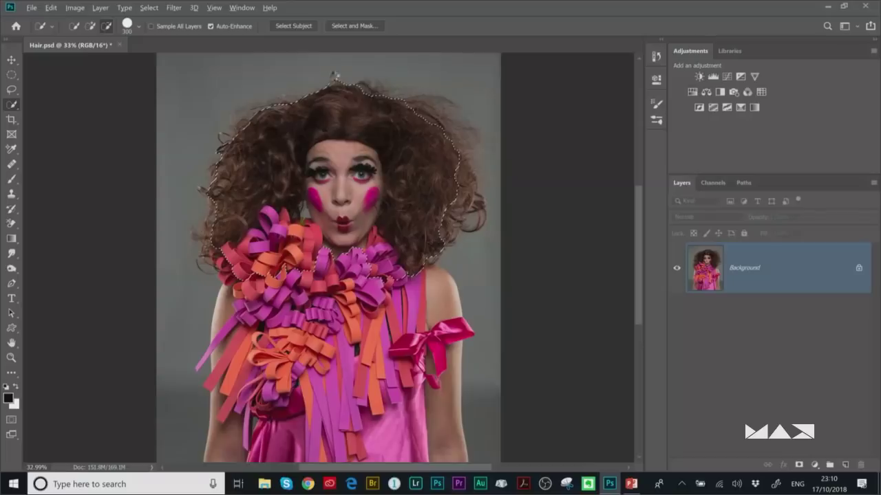
{"action": "key", "text": "alt"}
{"action": "key", "text": "alt"}
{"action": "key", "text": "alt"}
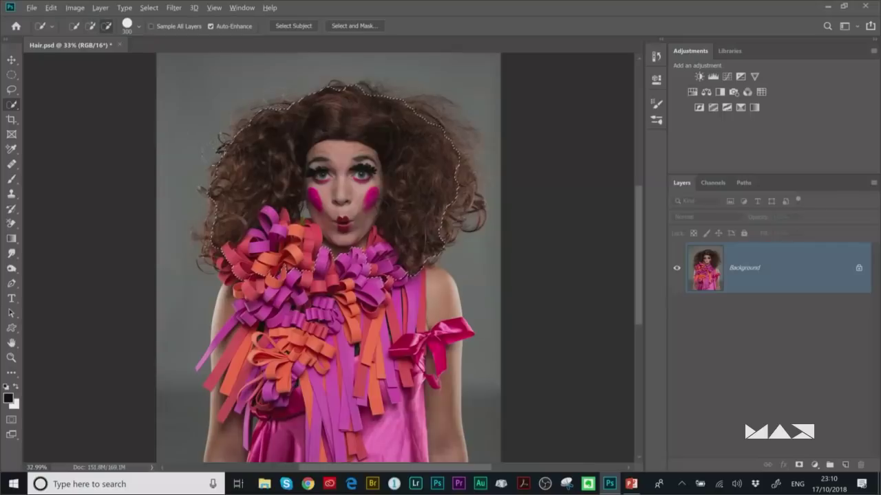
{"action": "left_click_drag", "start_coordinate": [214, 184], "coordinate": [214, 227]}
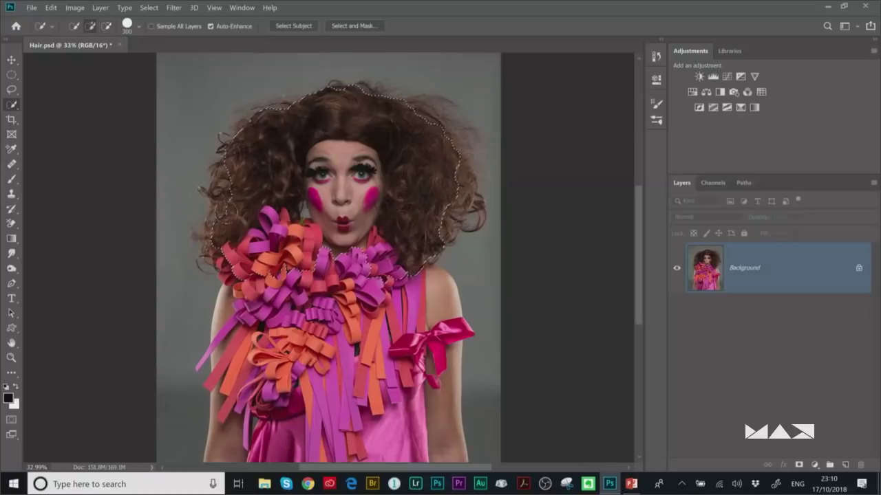
{"action": "left_click_drag", "start_coordinate": [218, 217], "coordinate": [221, 206]}
- Reduce the Quick Selection brush to 125 and subtract the background gap between the woman's cheek and hair
{"action": "scroll", "coordinate": [323, 213], "scroll_direction": "up", "scroll_amount": 3}
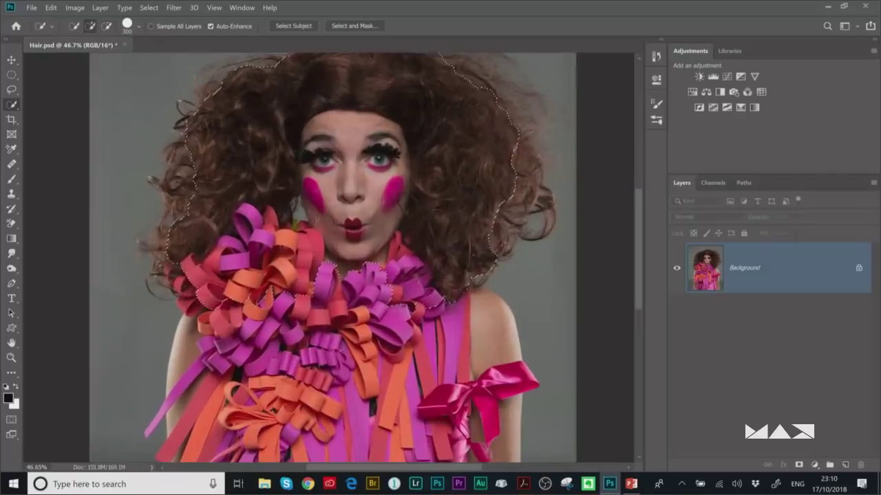
{"action": "key", "text": "bracketleft"}
{"action": "key", "text": "bracketleft"}
{"action": "key", "text": "bracketleft"}
{"action": "key", "text": "bracketleft"}
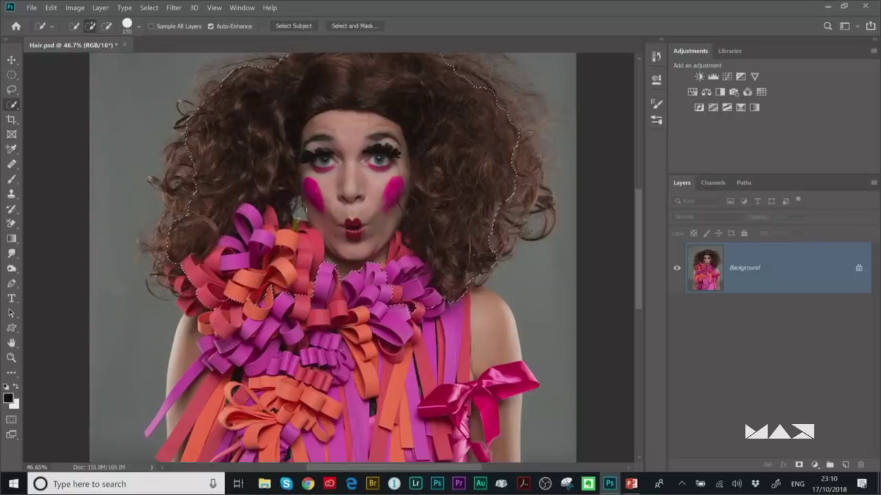
{"action": "key", "text": "bracketleft"}
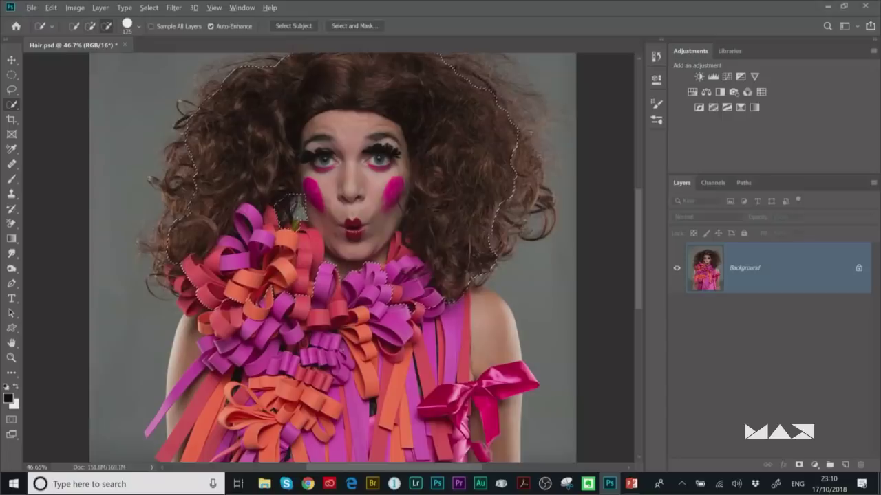
{"action": "mouse_move", "coordinate": [294, 207]}
{"action": "left_mouse_down"}
{"action": "mouse_move", "coordinate": [284, 210]}
{"action": "mouse_move", "coordinate": [285, 194]}
{"action": "mouse_move", "coordinate": [282, 216]}
{"action": "left_mouse_up"}
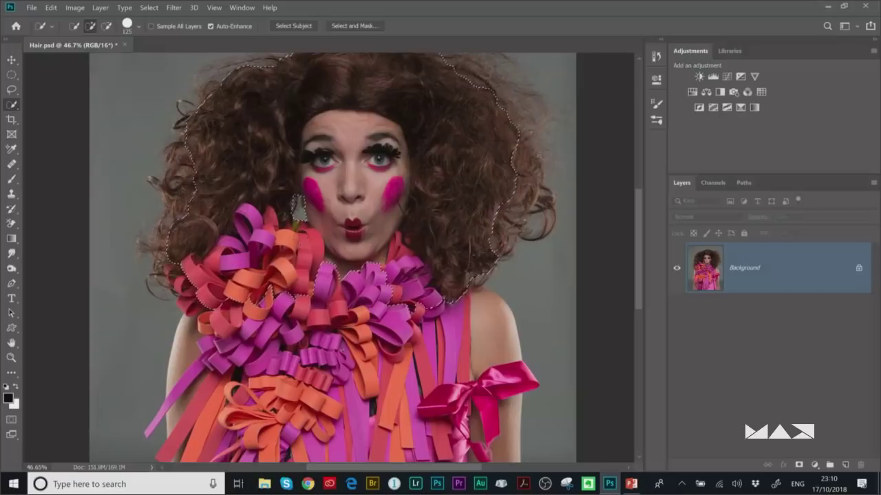
{"action": "scroll", "coordinate": [329, 224], "scroll_direction": "down", "scroll_amount": 3}
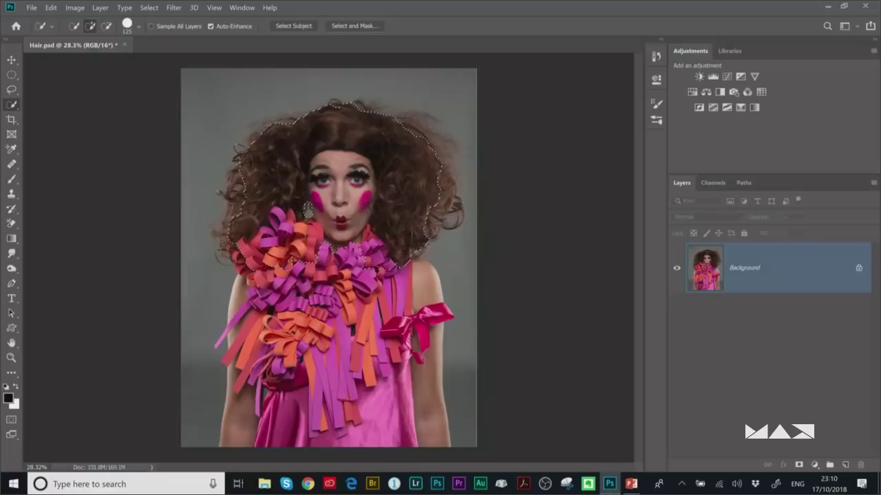
{"action": "key", "text": "alt"}
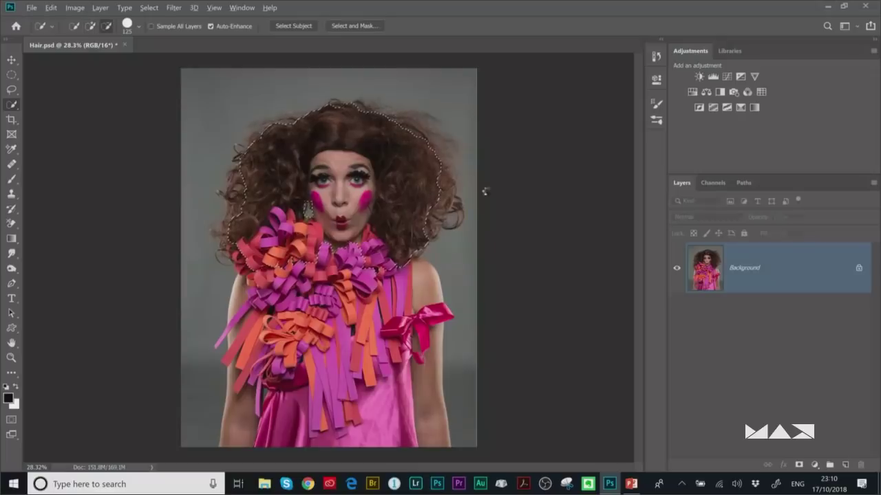
{"action": "left_click", "coordinate": [432, 164], "text": "alt"}
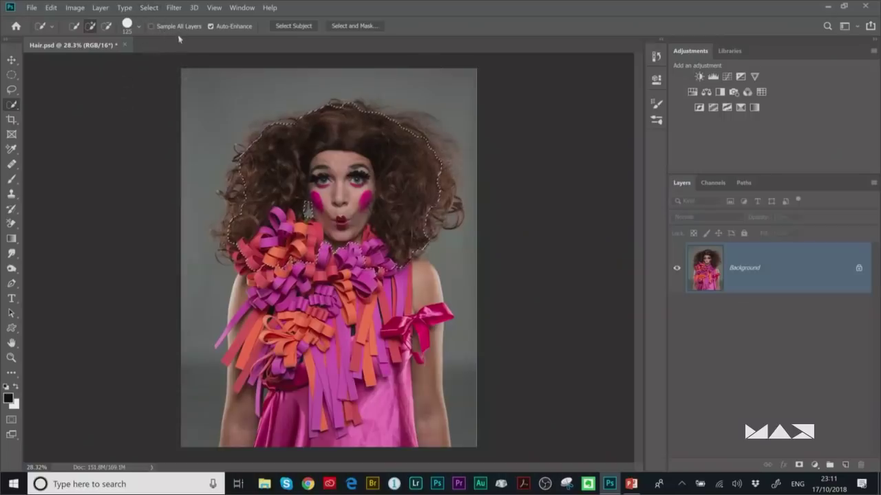
{"action": "left_click", "coordinate": [149, 8]}
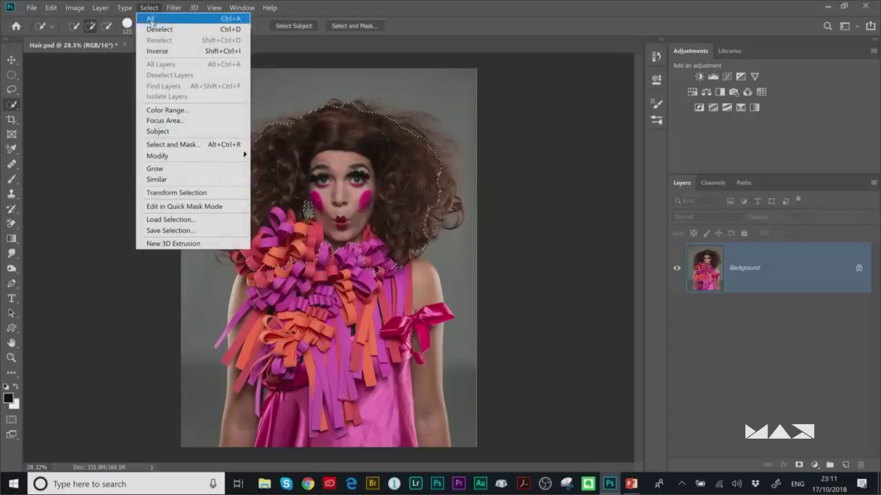
{"action": "left_click", "coordinate": [176, 144], "text": "shift"}
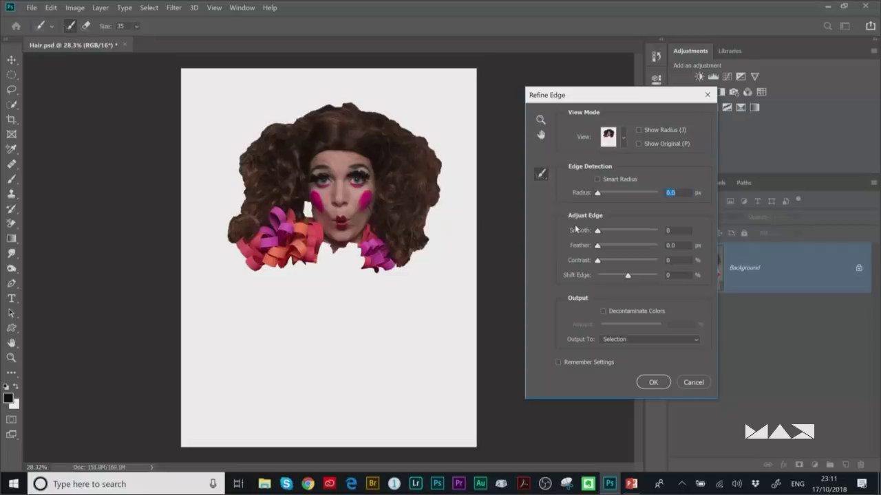
{"action": "left_click", "coordinate": [693, 381]}
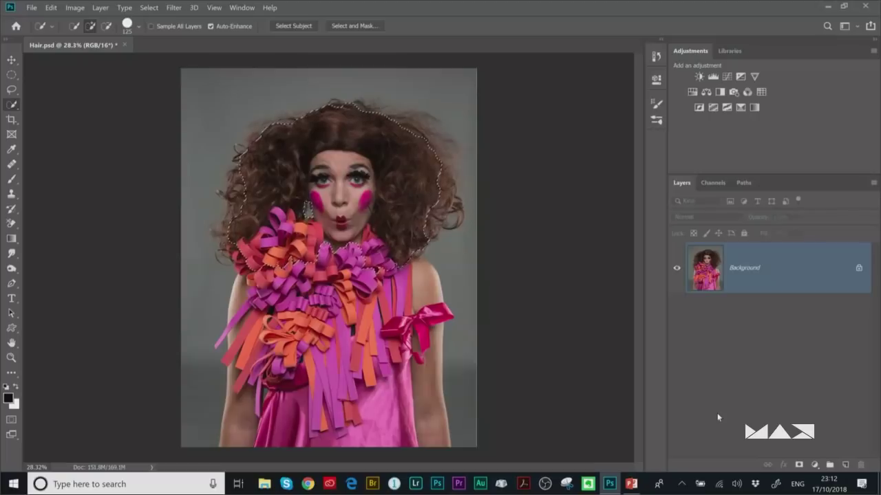
- Open the hair selection in Select and Mask, preview it in Onion Skin view at full transparency, and set the transparency to 17%
{"action": "left_click", "coordinate": [354, 25]}
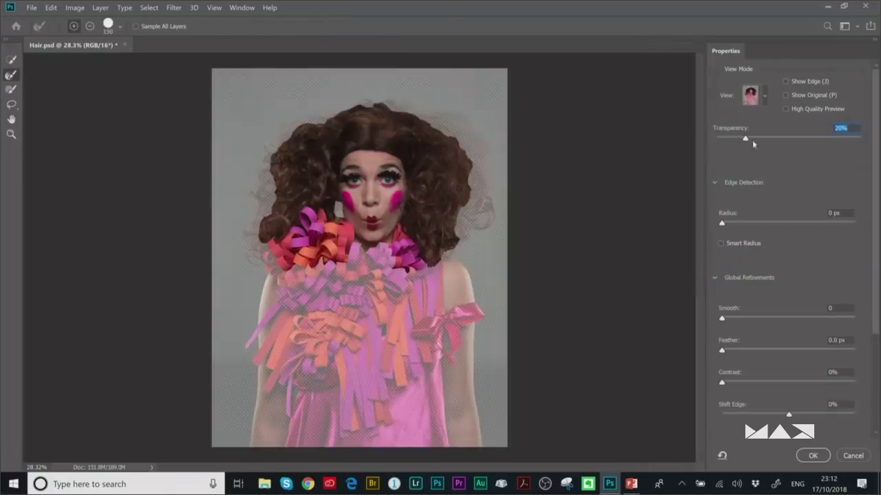
{"action": "left_click_drag", "start_coordinate": [745, 138], "coordinate": [756, 139]}
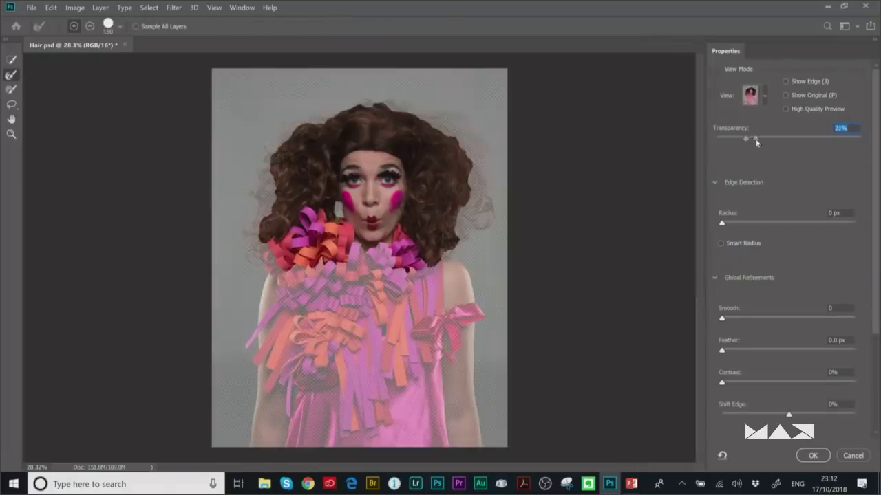
{"action": "left_click", "coordinate": [764, 97]}
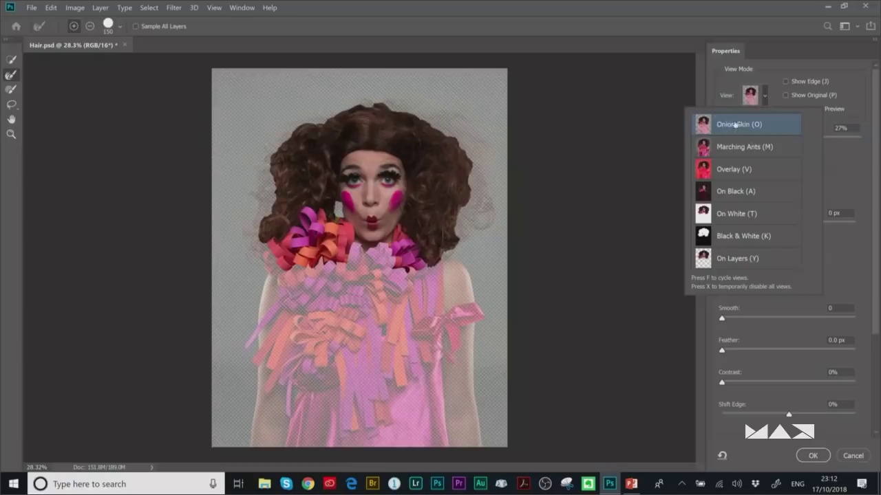
{"action": "left_click", "coordinate": [799, 129]}
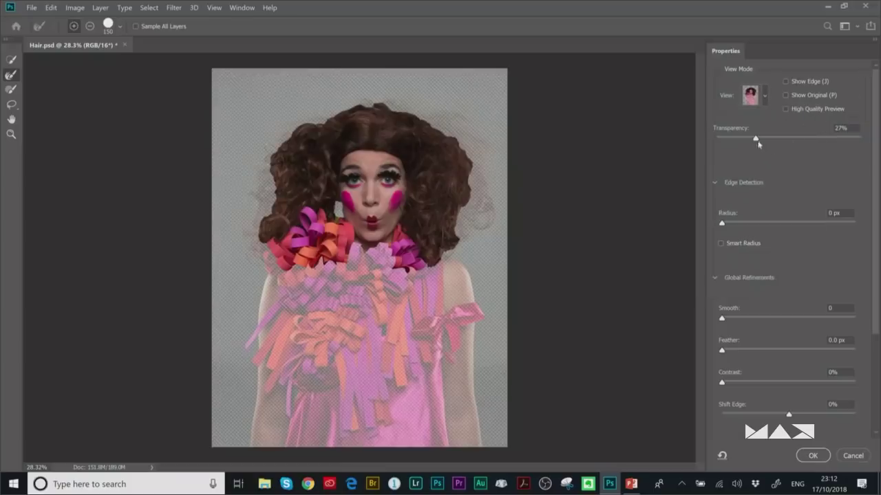
{"action": "left_click_drag", "start_coordinate": [756, 138], "coordinate": [867, 144]}
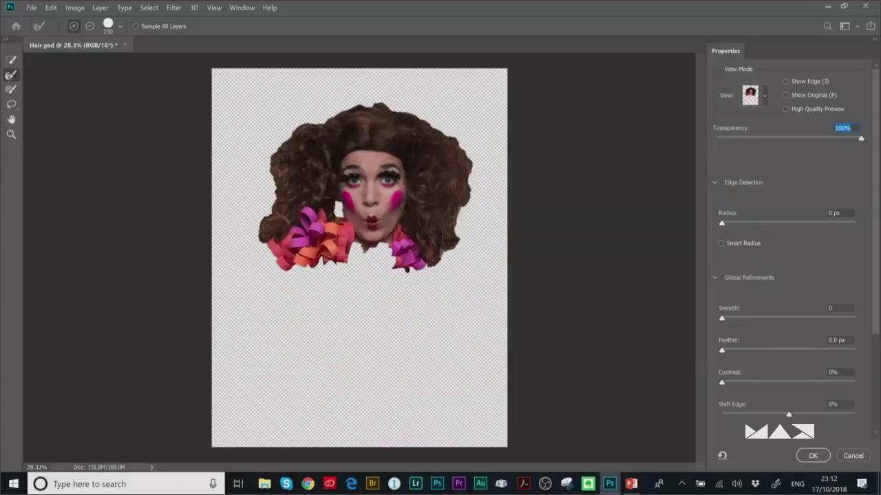
{"action": "left_click_drag", "start_coordinate": [860, 141], "coordinate": [741, 143]}
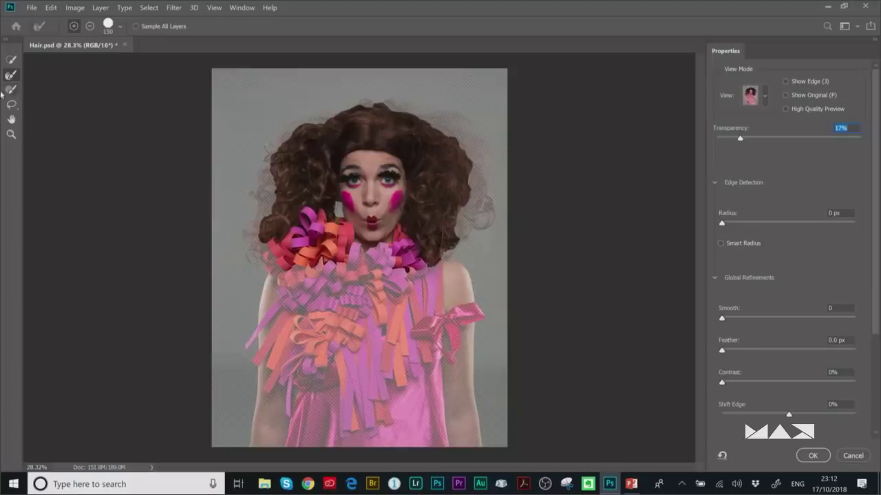
- Enlarge the Refine Edge Brush to 400 and brush along the left side of the hair to recover its curls
{"action": "key", "text": "bracketright"}
{"action": "key", "text": "bracketright"}
{"action": "key", "text": "bracketright"}
{"action": "key", "text": "bracketright"}
{"action": "key", "text": "bracketright"}
{"action": "key", "text": "bracketright"}
{"action": "key", "text": "bracketright"}
{"action": "key", "text": "bracketright"}
{"action": "key", "text": "bracketright"}
{"action": "key", "text": "bracketright"}
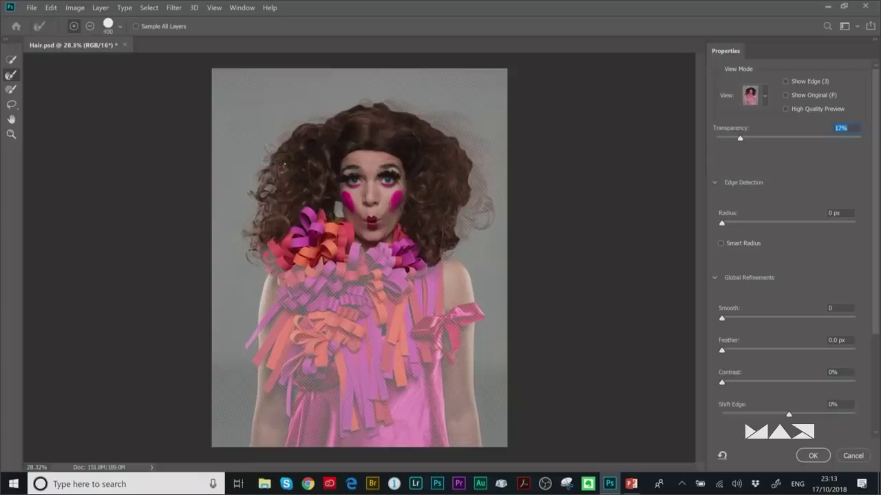
- Reduce the Refine Edge Brush to 250 and refine the hair edge over the crown and down the right side
{"action": "key", "text": "bracketleft"}
{"action": "key", "text": "bracketleft"}
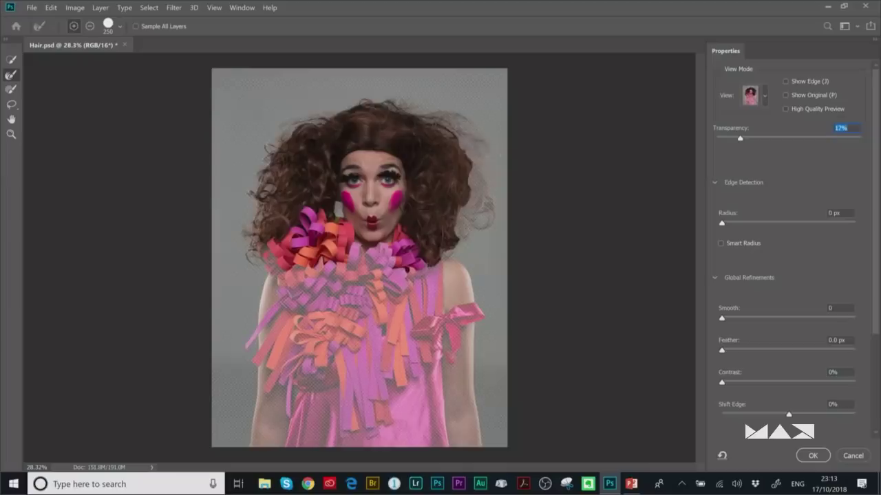
{"action": "mouse_move", "coordinate": [462, 137]}
{"action": "left_mouse_down"}
{"action": "mouse_move", "coordinate": [490, 224]}
{"action": "mouse_move", "coordinate": [476, 181]}
{"action": "left_mouse_up"}
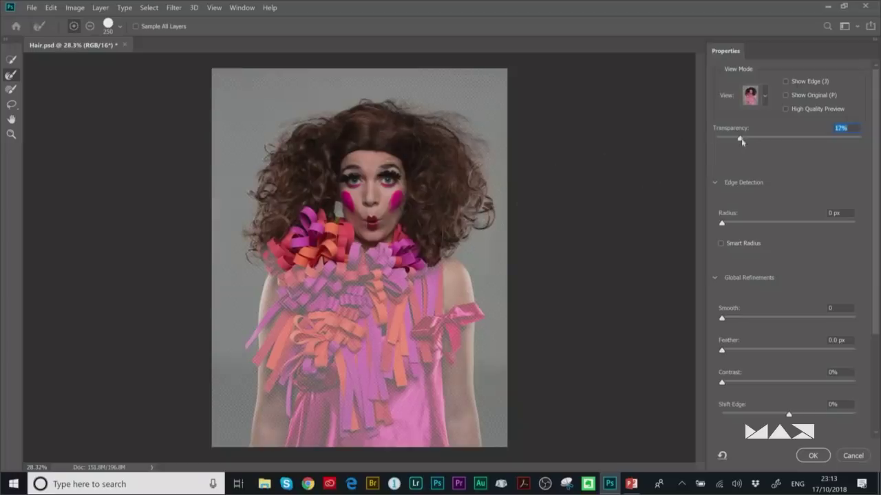
- Raise the Onion Skin transparency to 69% and examine the refined curls on the right side close up
{"action": "left_click_drag", "start_coordinate": [740, 139], "coordinate": [816, 143]}
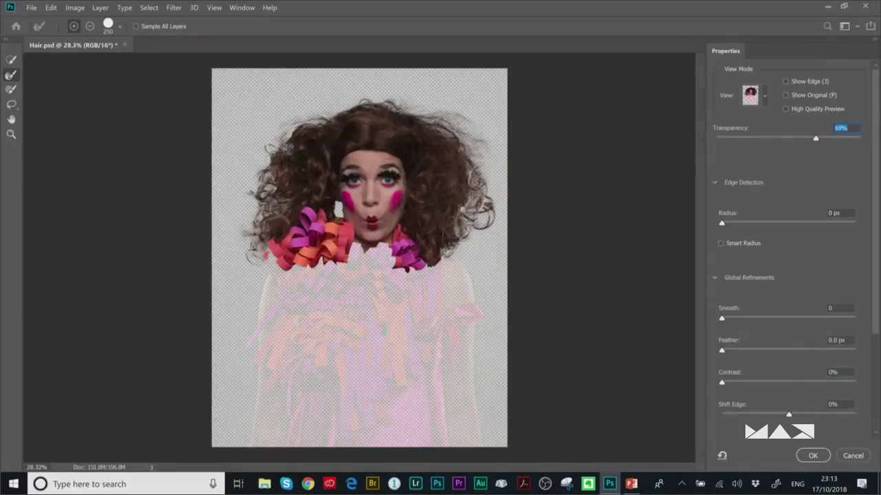
{"action": "scroll", "coordinate": [499, 235], "scroll_direction": "up", "scroll_amount": 5}
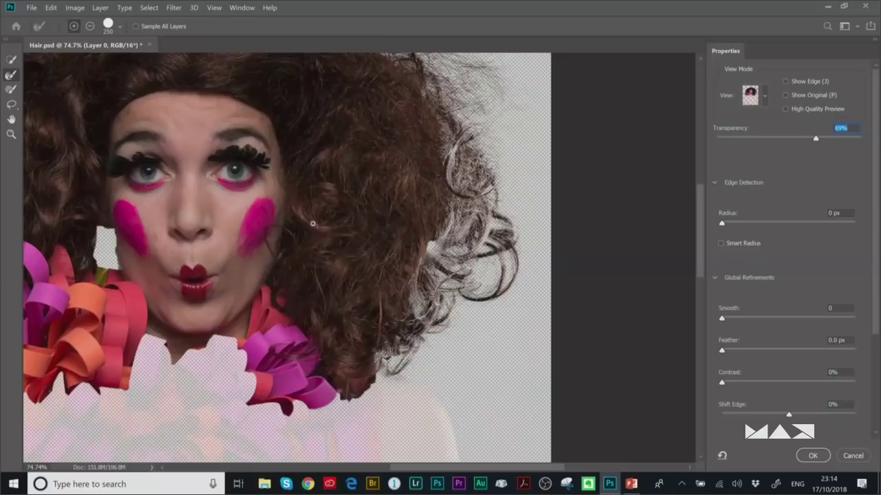
- Fit the image to the view, enable High Quality Preview and display the hair selection in Black & White view
{"action": "key", "text": "ctrl+0"}
{"action": "left_click", "coordinate": [785, 109]}
{"action": "left_click", "coordinate": [762, 107]}
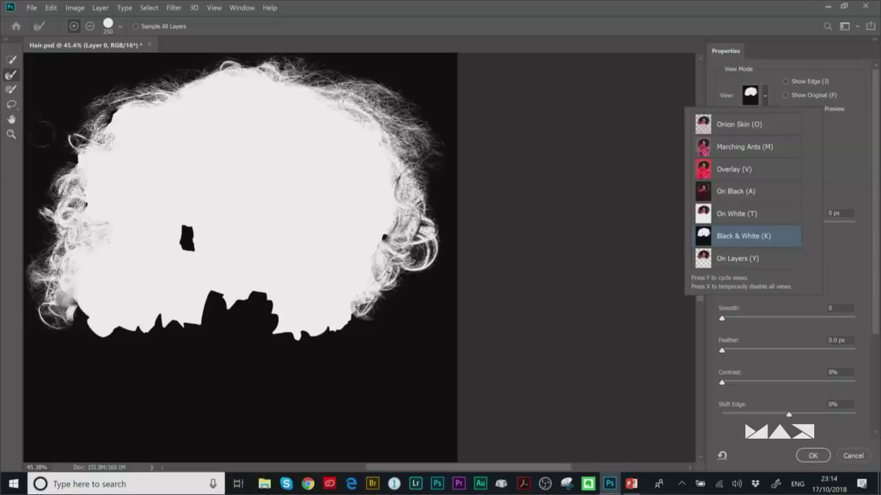
{"action": "key", "text": "Return"}
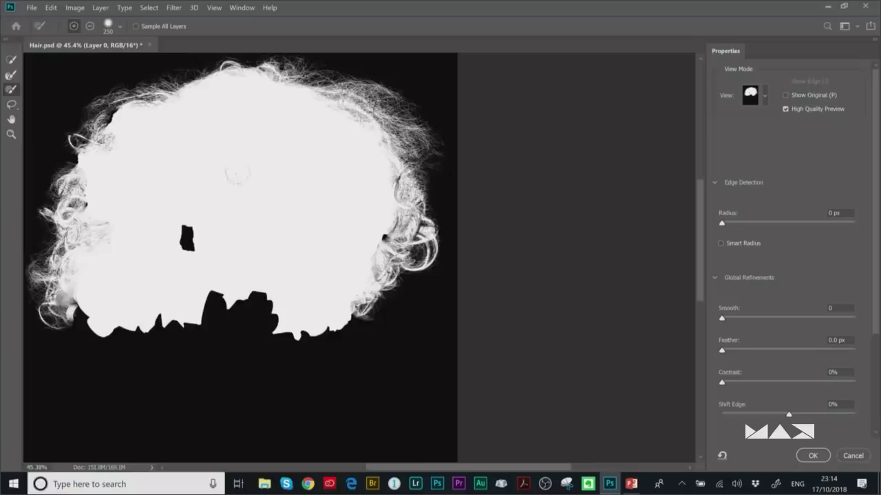
- Brush the grey gaps inside the hair's right and upper-left edges into the selection, and return to Onion Skin view
{"action": "mouse_move", "coordinate": [382, 187]}
{"action": "left_mouse_down"}
{"action": "mouse_move", "coordinate": [397, 194]}
{"action": "mouse_move", "coordinate": [399, 182]}
{"action": "mouse_move", "coordinate": [401, 219]}
{"action": "mouse_move", "coordinate": [380, 269]}
{"action": "mouse_move", "coordinate": [378, 181]}
{"action": "left_mouse_up"}
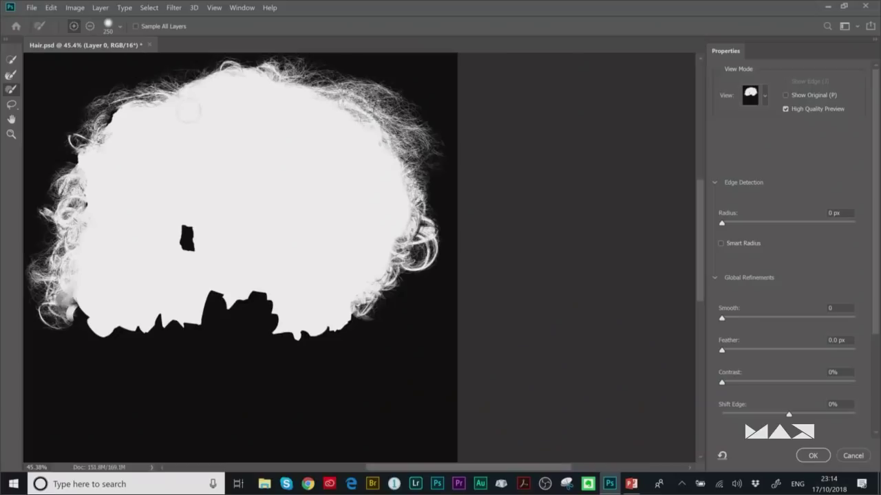
{"action": "left_click_drag", "start_coordinate": [181, 85], "coordinate": [156, 69]}
{"action": "left_click", "coordinate": [765, 95]}
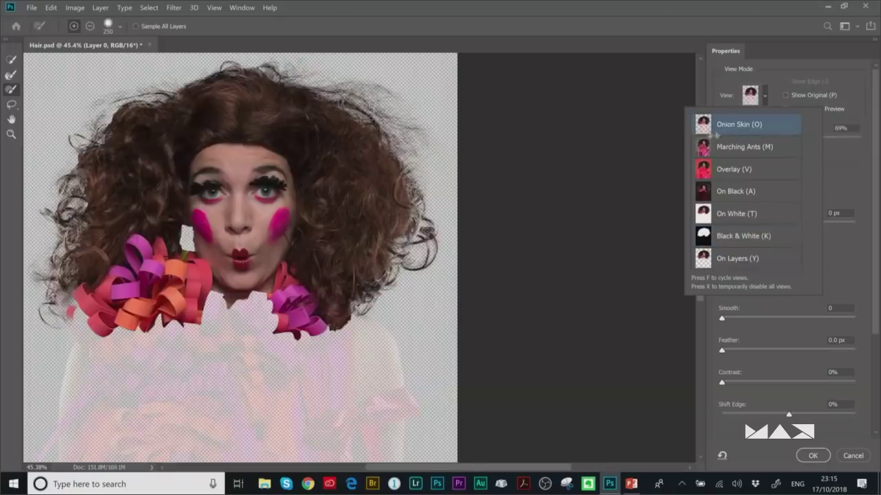
{"action": "left_click", "coordinate": [871, 248]}
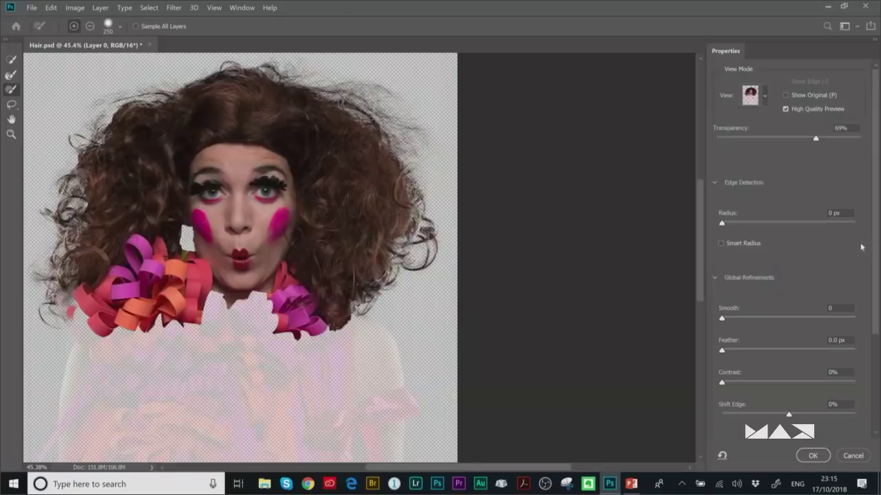
- Enable Smart Radius for the edge detection and set the radius to 1 px
{"action": "scroll", "coordinate": [872, 254], "scroll_direction": "down", "scroll_amount": 1}
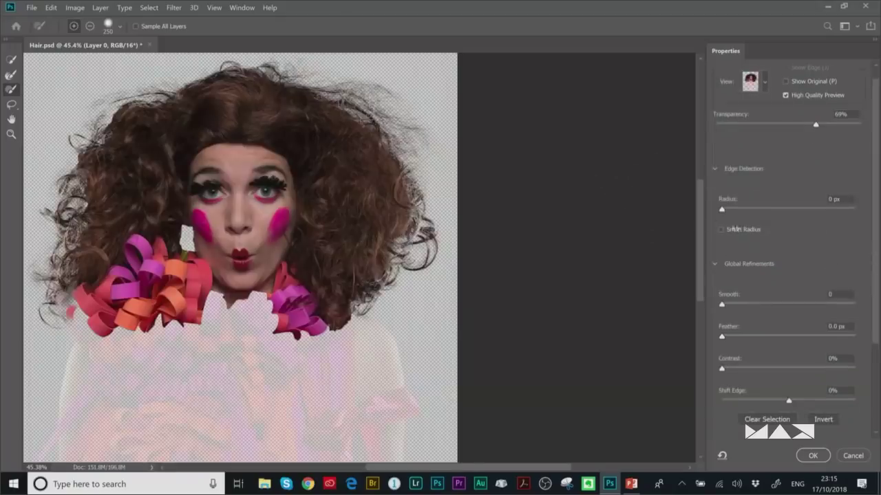
{"action": "left_click", "coordinate": [721, 230]}
{"action": "left_click_drag", "start_coordinate": [721, 208], "coordinate": [732, 211]}
- Set the refined selection's output to Layer Mask and apply it to Layer 0
{"action": "scroll", "coordinate": [874, 207], "scroll_direction": "down", "scroll_amount": 4}
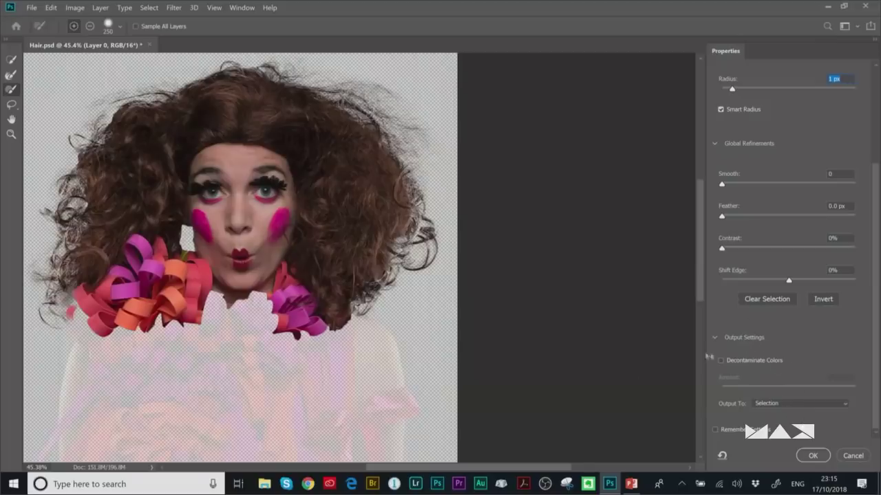
{"action": "left_click", "coordinate": [783, 408]}
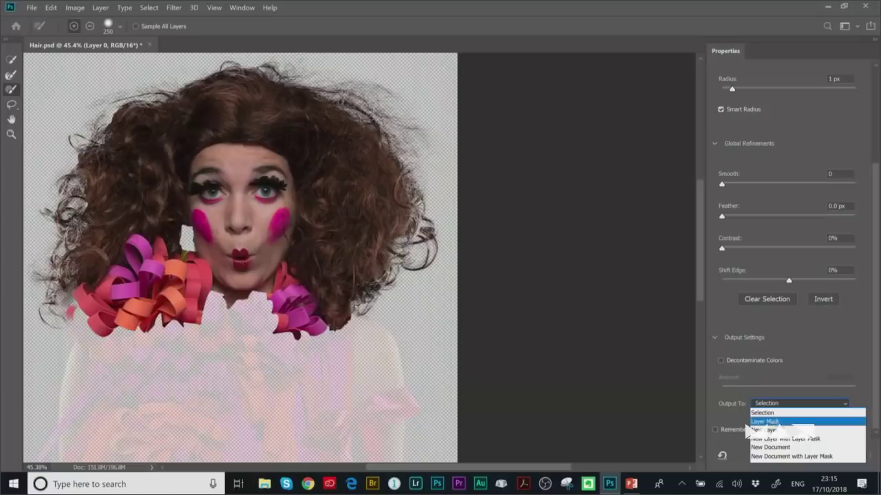
{"action": "left_click", "coordinate": [771, 422]}
{"action": "left_click", "coordinate": [811, 455]}
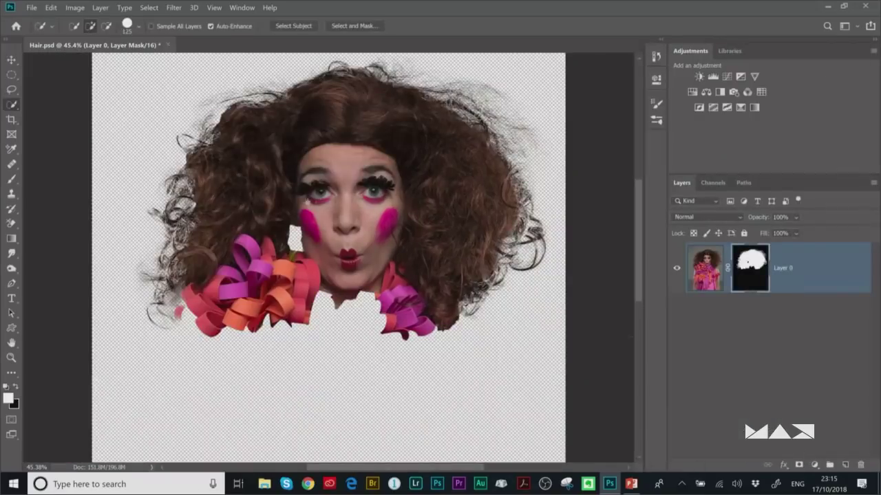
- Display Layer 0's mask on its own and set the Brush tool to Overlay mode
{"action": "left_click_drag", "start_coordinate": [442, 168], "coordinate": [406, 178]}
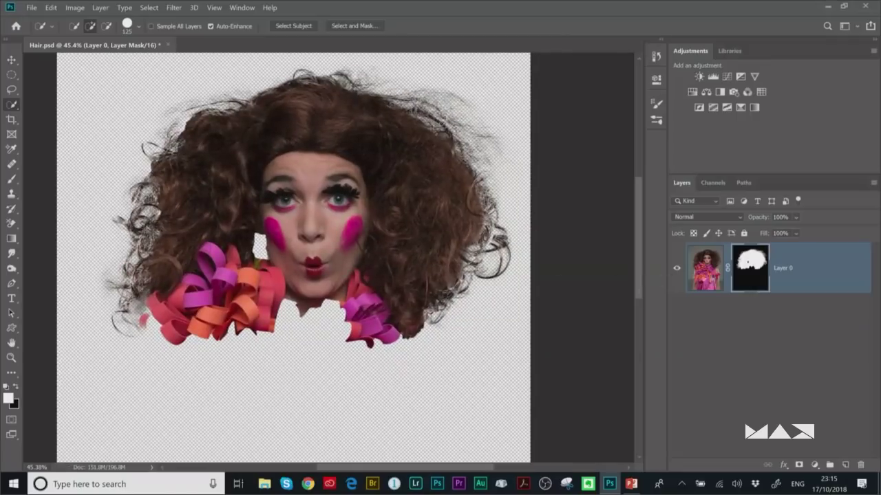
{"action": "left_click", "coordinate": [754, 276], "text": "alt"}
{"action": "key", "text": "b"}
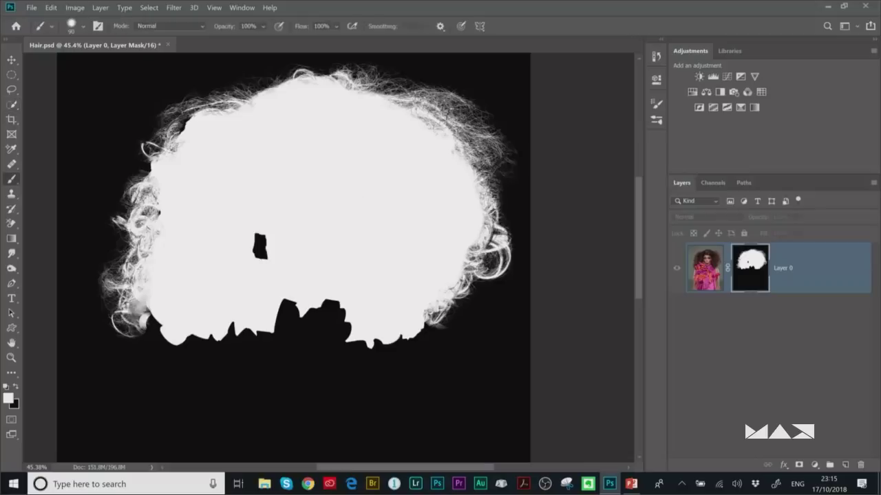
{"action": "left_click", "coordinate": [155, 27]}
{"action": "left_click", "coordinate": [146, 183]}
{"action": "double_click", "coordinate": [320, 10]}
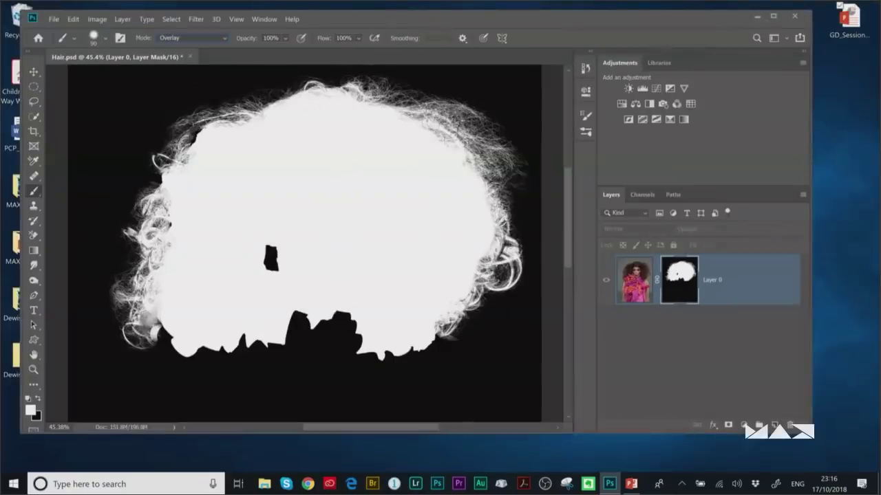
- Set the brush size to 300 and its flow to 42%, and switch from the mask back to the image
{"action": "left_click_drag", "start_coordinate": [327, 40], "coordinate": [319, 39]}
{"action": "left_click_drag", "start_coordinate": [301, 37], "coordinate": [319, 36]}
{"action": "key", "text": "bracketright"}
{"action": "key", "text": "bracketright"}
{"action": "key", "text": "bracketright"}
{"action": "key", "text": "bracketright"}
{"action": "key", "text": "bracketright"}
{"action": "key", "text": "bracketright"}
{"action": "key", "text": "bracketleft"}
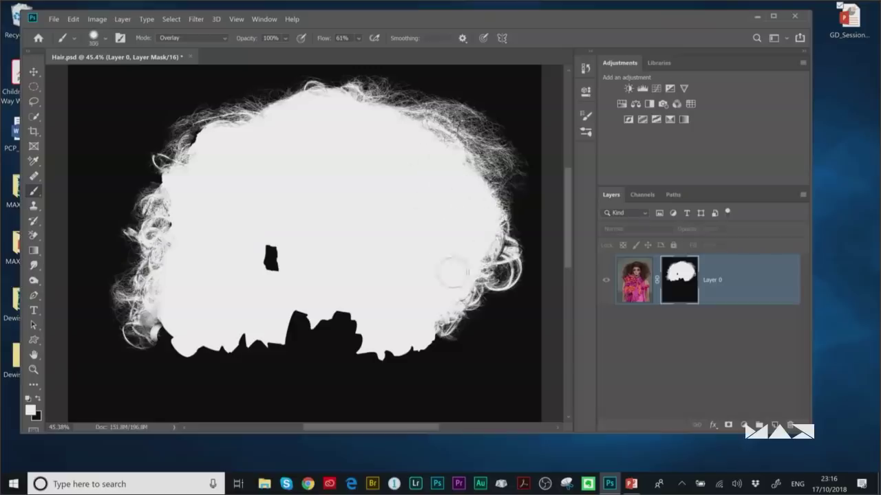
{"action": "left_click_drag", "start_coordinate": [324, 42], "coordinate": [311, 43]}
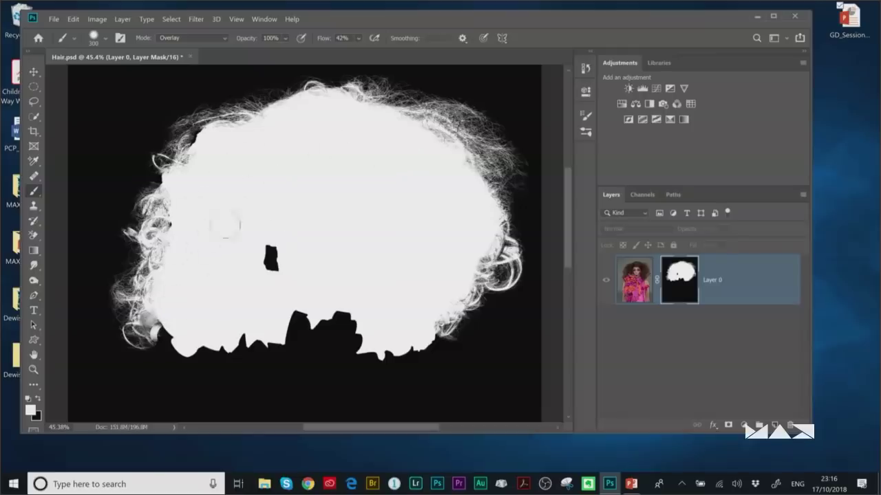
{"action": "left_click", "coordinate": [675, 291], "text": "alt"}
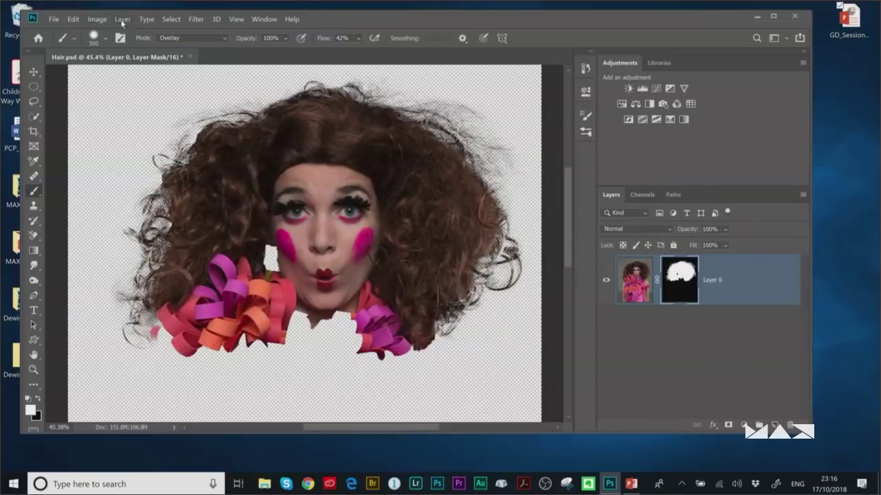
- Add a black Solid Color fill layer and move it beneath Layer 0
{"action": "left_click", "coordinate": [122, 19]}
{"action": "mouse_move", "coordinate": [160, 146]}
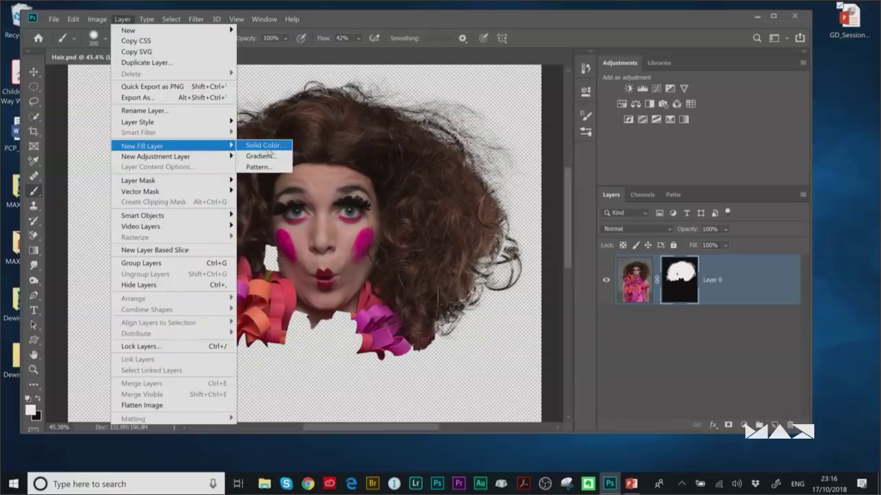
{"action": "left_click", "coordinate": [267, 149]}
{"action": "left_click", "coordinate": [713, 102]}
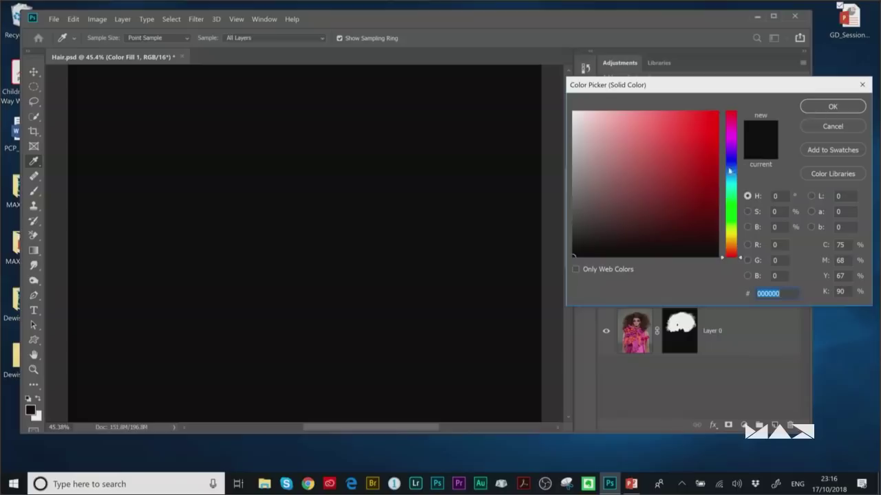
{"action": "left_click", "coordinate": [733, 144]}
{"action": "left_click", "coordinate": [831, 108]}
{"action": "left_click_drag", "start_coordinate": [630, 258], "coordinate": [632, 310]}
- Recolour the fill layer from the purple ribbon at the woman's neck, darkening the sampled colour to a deep purple
{"action": "double_click", "coordinate": [632, 328]}
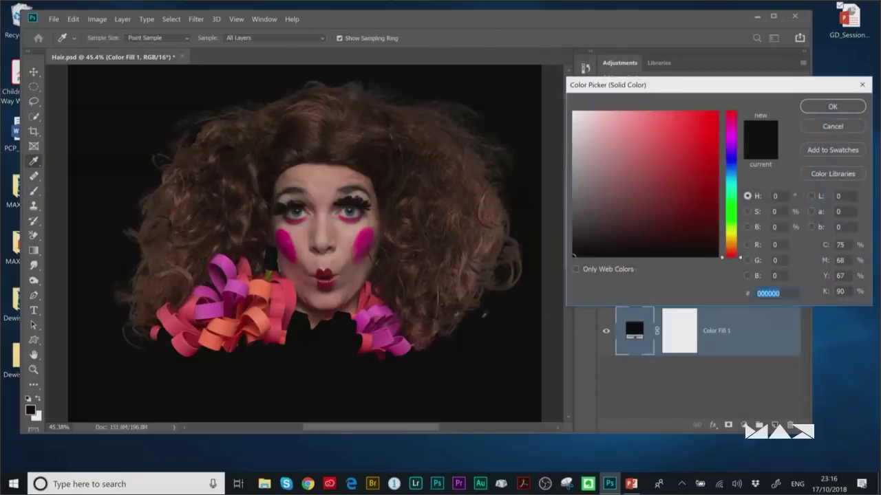
{"action": "left_click", "coordinate": [384, 333]}
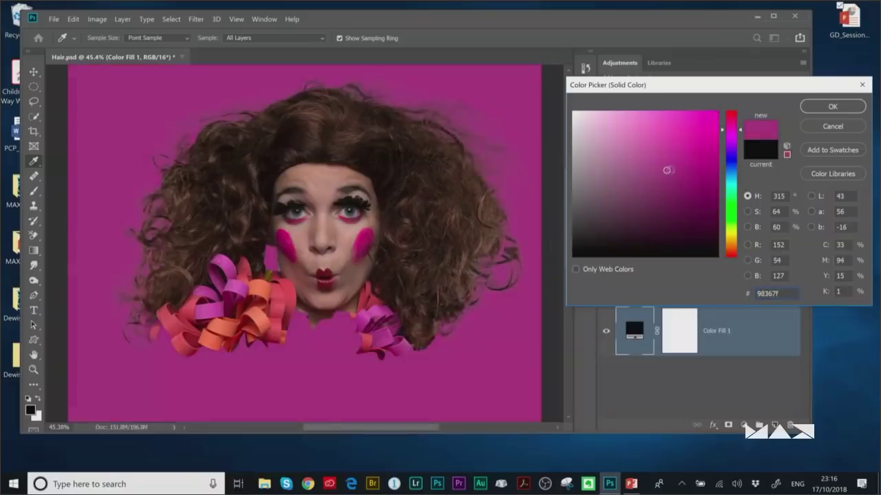
{"action": "left_click", "coordinate": [662, 185]}
{"action": "left_click_drag", "start_coordinate": [662, 185], "coordinate": [658, 202]}
{"action": "left_click", "coordinate": [831, 107]}
- Activate Layer 0's mask with the Brush tool and examine the hair's edges close up against the purple background
{"action": "key", "text": "b"}
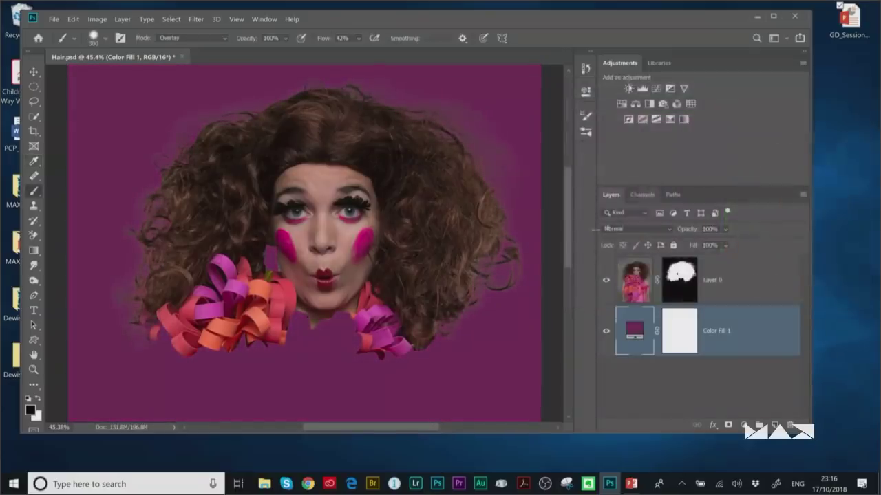
{"action": "left_click", "coordinate": [679, 280]}
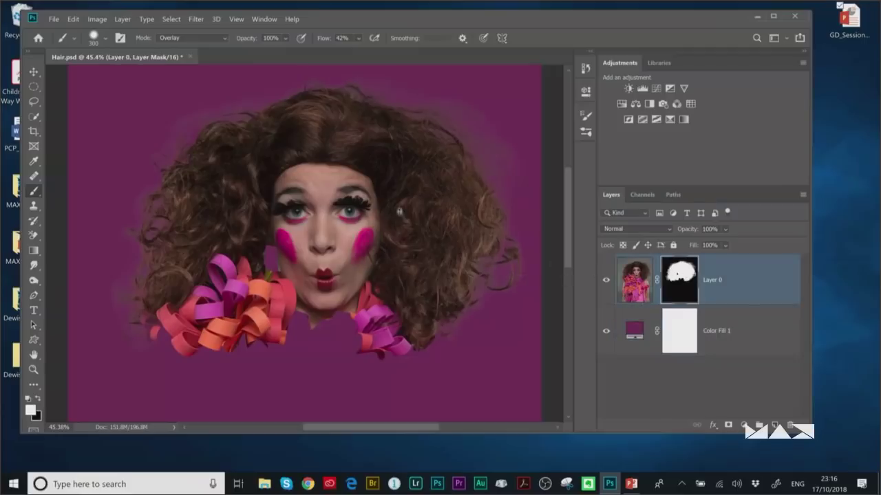
{"action": "scroll", "coordinate": [436, 235], "scroll_direction": "down", "scroll_amount": 1}
{"action": "key", "text": "x"}
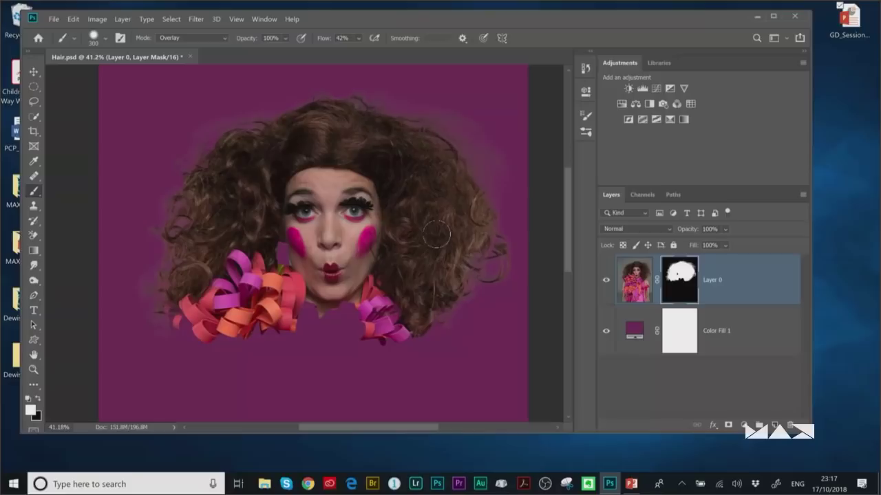
{"action": "scroll", "coordinate": [440, 165], "scroll_direction": "up", "scroll_amount": 9}
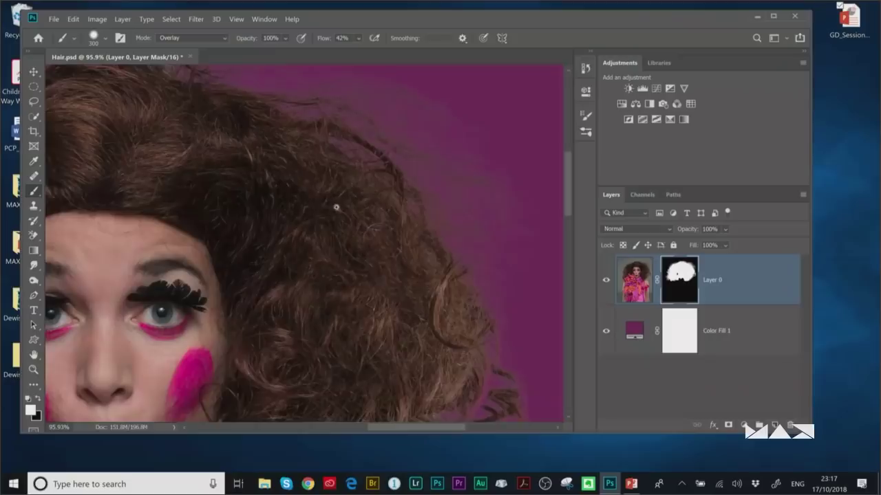
{"action": "scroll", "coordinate": [320, 197], "scroll_direction": "down", "scroll_amount": 3}
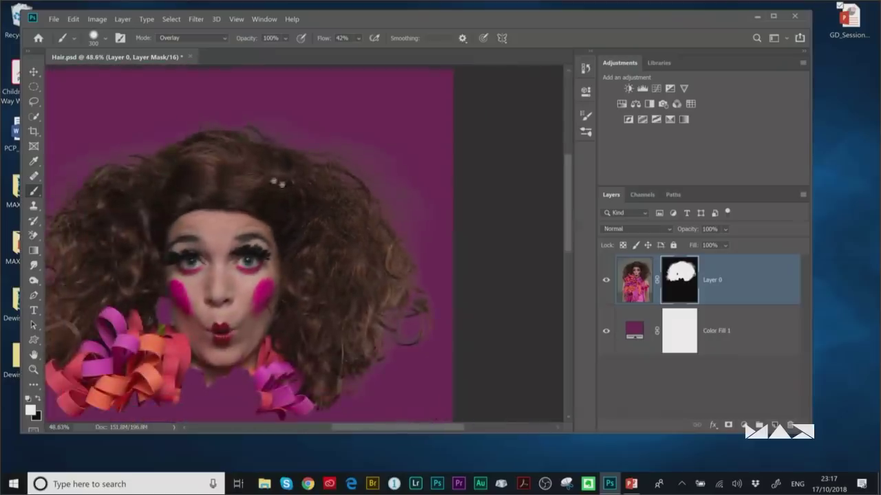
{"action": "scroll", "coordinate": [300, 222], "scroll_direction": "up", "scroll_amount": 2}
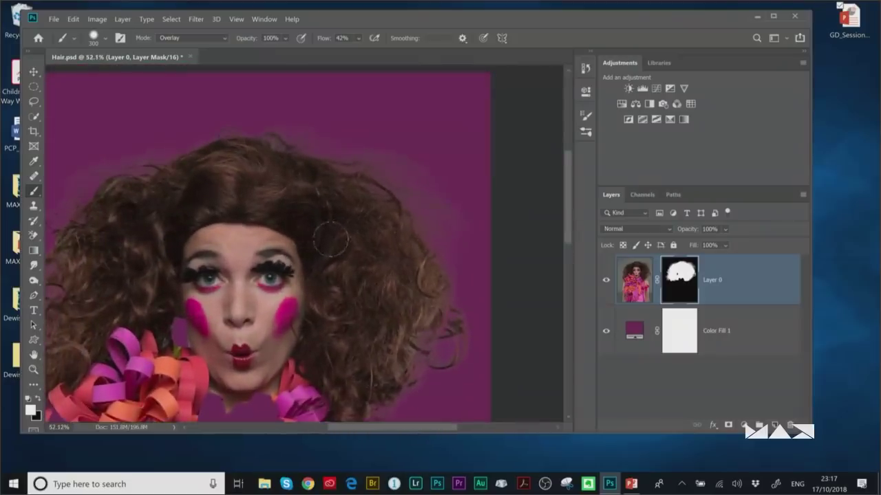
{"action": "scroll", "coordinate": [335, 236], "scroll_direction": "down", "scroll_amount": 3}
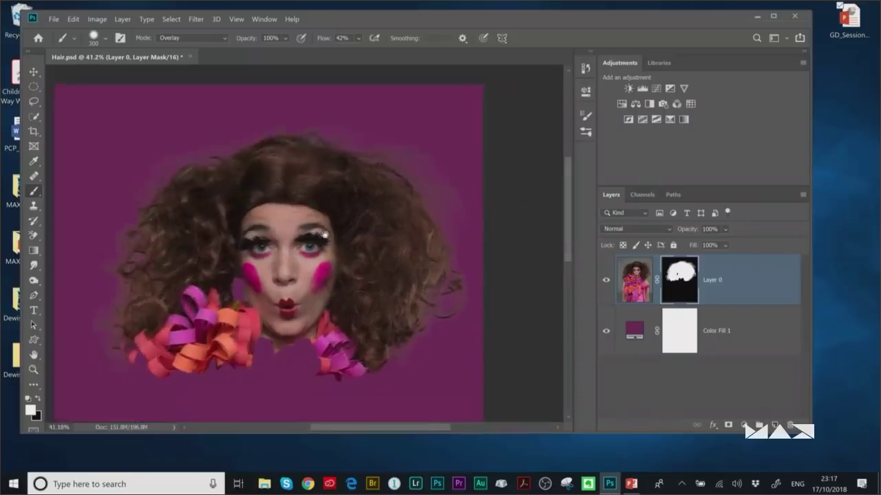
{"action": "scroll", "coordinate": [322, 227], "scroll_direction": "up", "scroll_amount": 1}
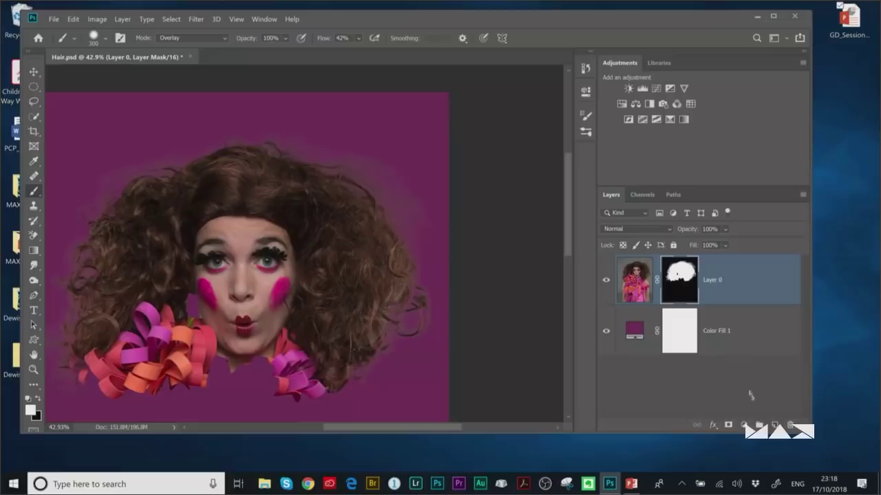
- Add a new empty layer above Layer 0
{"action": "left_click", "coordinate": [775, 425]}
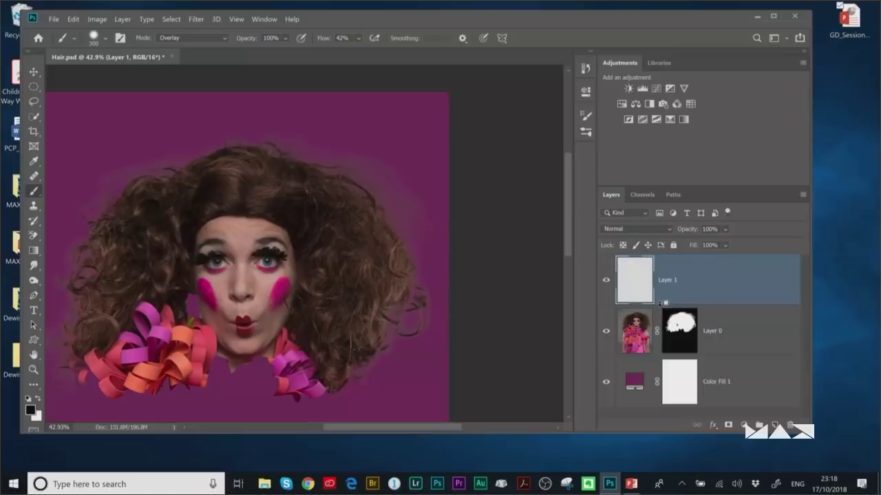
- Clip Layer 1 to Layer 0 and set the Clone Stamp tool's blending mode to Darken
{"action": "left_click", "coordinate": [660, 303], "text": "alt"}
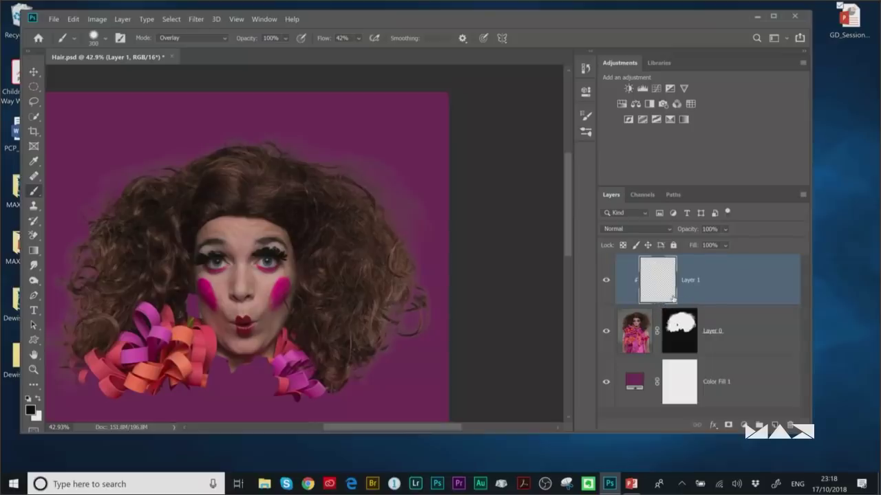
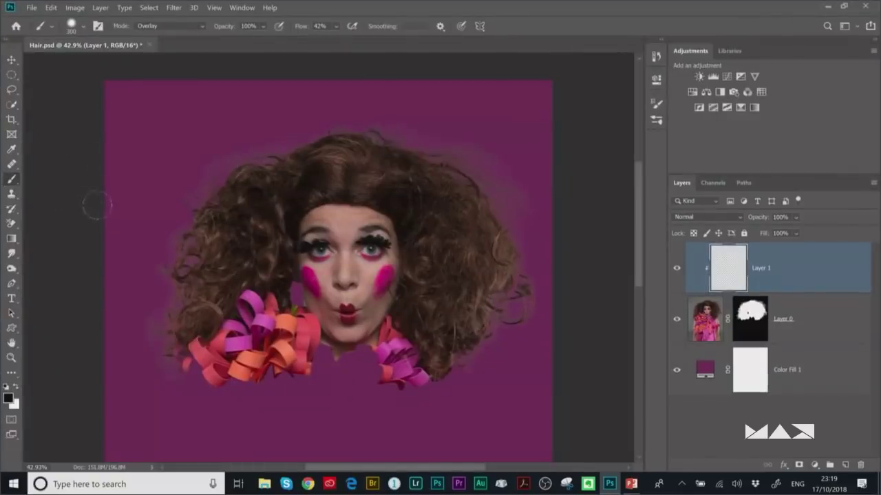
{"action": "left_click", "coordinate": [11, 194]}
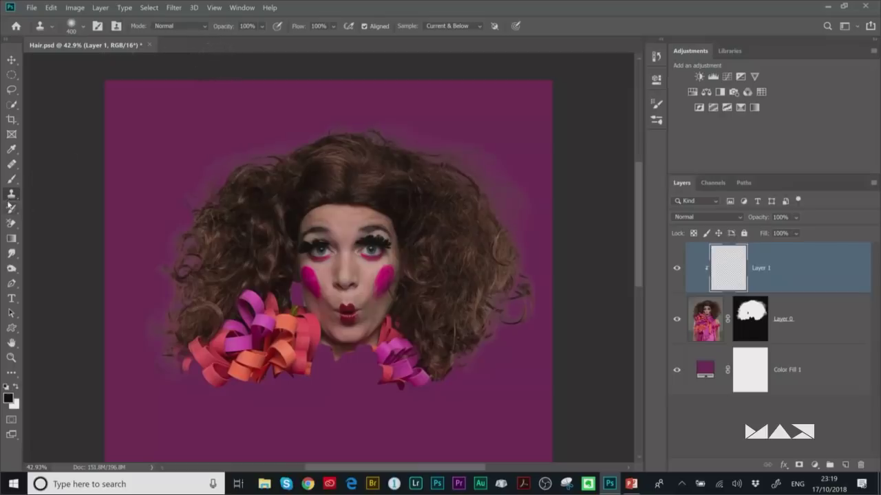
{"action": "left_click", "coordinate": [182, 28]}
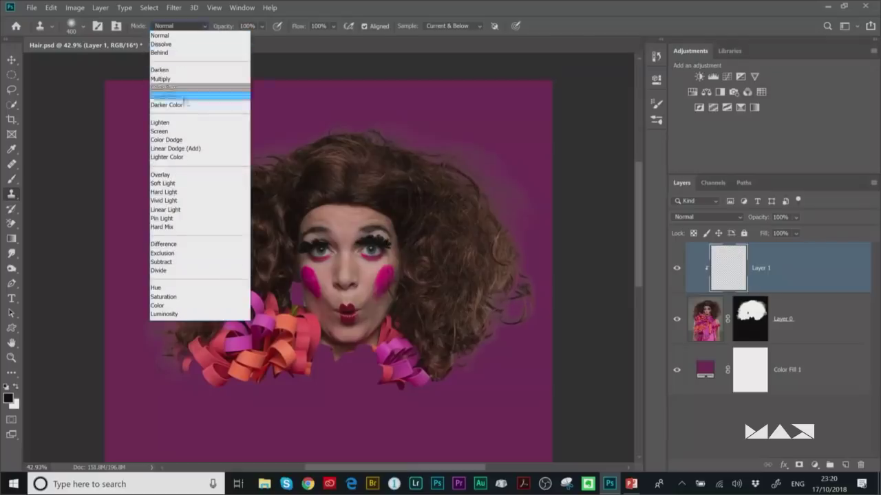
{"action": "left_click", "coordinate": [174, 69]}
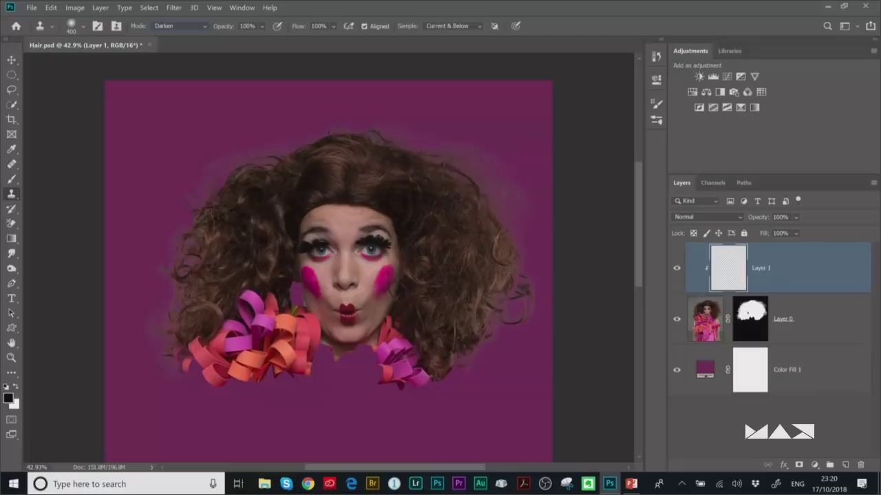
- Clone dark hair texture over the pale fringe along the upper-right edge of the hair on Layer 1
{"action": "left_click", "coordinate": [337, 178]}
{"action": "left_click", "coordinate": [446, 227], "text": "alt"}
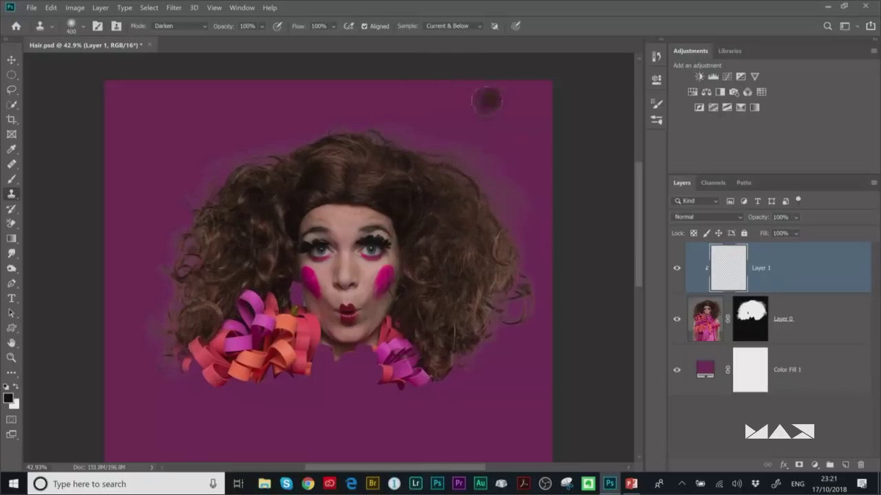
{"action": "mouse_move", "coordinate": [458, 161]}
{"action": "left_mouse_down"}
{"action": "mouse_move", "coordinate": [491, 177]}
{"action": "mouse_move", "coordinate": [497, 209]}
{"action": "mouse_move", "coordinate": [477, 174]}
{"action": "mouse_move", "coordinate": [423, 157]}
{"action": "left_mouse_up"}
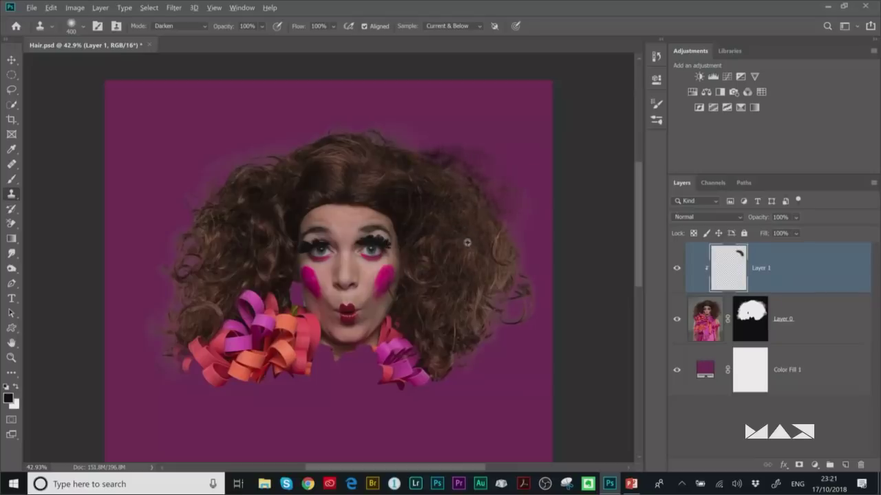
{"action": "mouse_move", "coordinate": [499, 209]}
{"action": "left_mouse_down"}
{"action": "mouse_move", "coordinate": [520, 194]}
{"action": "mouse_move", "coordinate": [532, 213]}
{"action": "mouse_move", "coordinate": [482, 228]}
{"action": "mouse_move", "coordinate": [524, 241]}
{"action": "mouse_move", "coordinate": [526, 249]}
{"action": "left_mouse_up"}
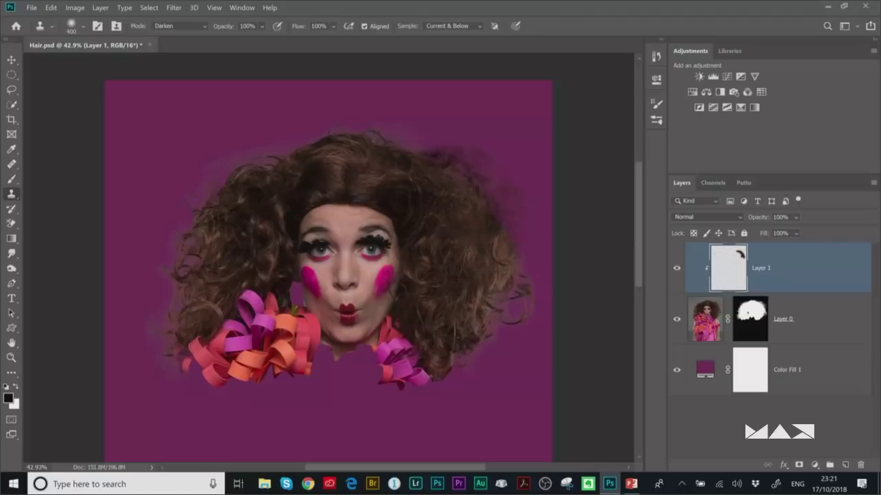
{"action": "left_click", "coordinate": [431, 187], "text": "alt"}
{"action": "left_click_drag", "start_coordinate": [431, 144], "coordinate": [406, 140]}
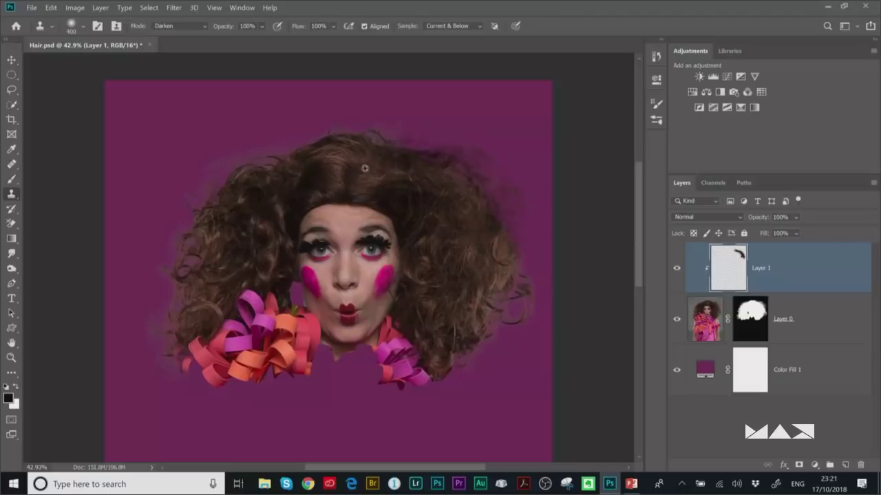
- Clone sampled hair over the pale fringe along the crown and down the left edge of the hair
{"action": "left_click", "coordinate": [339, 155], "text": "alt"}
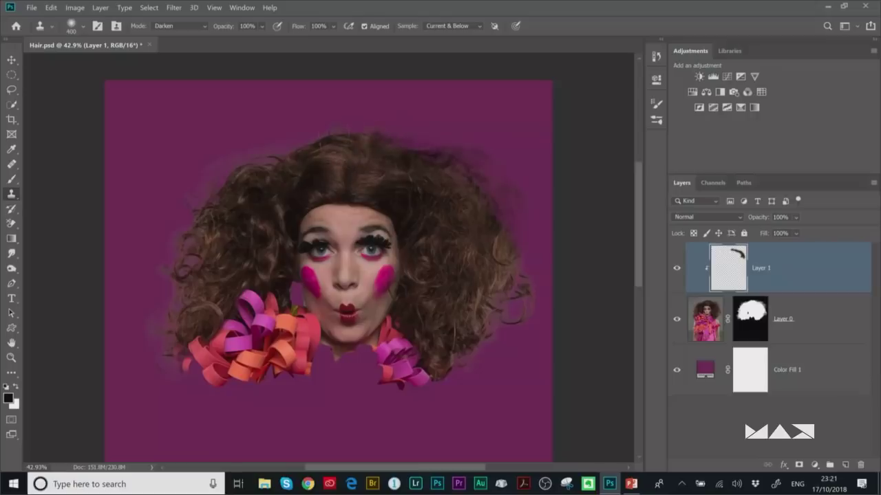
{"action": "left_click_drag", "start_coordinate": [335, 128], "coordinate": [289, 148]}
{"action": "left_click", "coordinate": [289, 177], "text": "alt"}
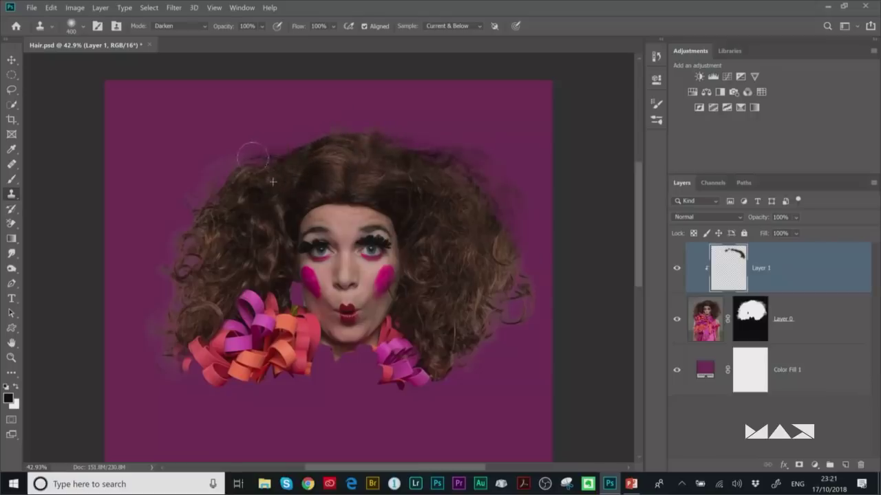
{"action": "left_click", "coordinate": [261, 210], "text": "alt"}
{"action": "mouse_move", "coordinate": [239, 167]}
{"action": "left_mouse_down"}
{"action": "mouse_move", "coordinate": [208, 162]}
{"action": "mouse_move", "coordinate": [193, 229]}
{"action": "mouse_move", "coordinate": [170, 251]}
{"action": "mouse_move", "coordinate": [188, 270]}
{"action": "mouse_move", "coordinate": [173, 280]}
{"action": "mouse_move", "coordinate": [169, 264]}
{"action": "mouse_move", "coordinate": [162, 273]}
{"action": "mouse_move", "coordinate": [182, 303]}
{"action": "mouse_move", "coordinate": [166, 331]}
{"action": "mouse_move", "coordinate": [159, 321]}
{"action": "mouse_move", "coordinate": [142, 334]}
{"action": "mouse_move", "coordinate": [155, 322]}
{"action": "mouse_move", "coordinate": [151, 313]}
{"action": "left_mouse_up"}
{"action": "left_click", "coordinate": [252, 208], "text": "alt"}
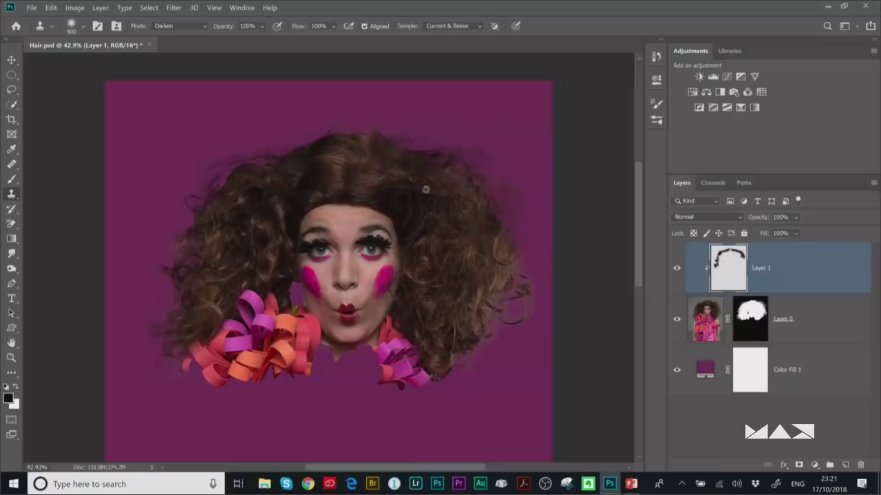
- Clone sampled hair over the pale fringe down the right side of the hair
{"action": "left_click", "coordinate": [444, 219], "text": "alt"}
{"action": "mouse_move", "coordinate": [508, 216]}
{"action": "left_mouse_down"}
{"action": "mouse_move", "coordinate": [498, 241]}
{"action": "mouse_move", "coordinate": [519, 291]}
{"action": "mouse_move", "coordinate": [500, 314]}
{"action": "mouse_move", "coordinate": [483, 302]}
{"action": "mouse_move", "coordinate": [483, 328]}
{"action": "mouse_move", "coordinate": [513, 309]}
{"action": "left_mouse_up"}
{"action": "left_click", "coordinate": [447, 247], "text": "alt"}
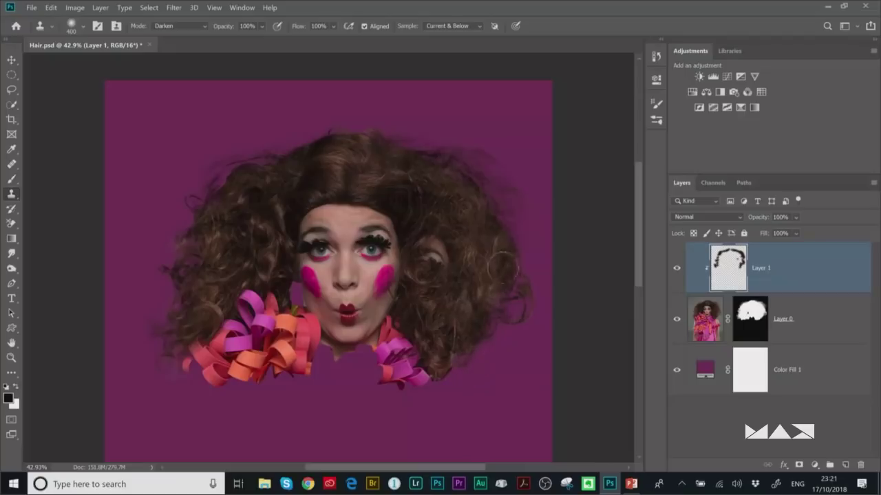
- Target Layer 0's mask with the Brush tool, using Normal mode and a brush size of 20
{"action": "scroll", "coordinate": [514, 303], "scroll_direction": "up", "scroll_amount": 5}
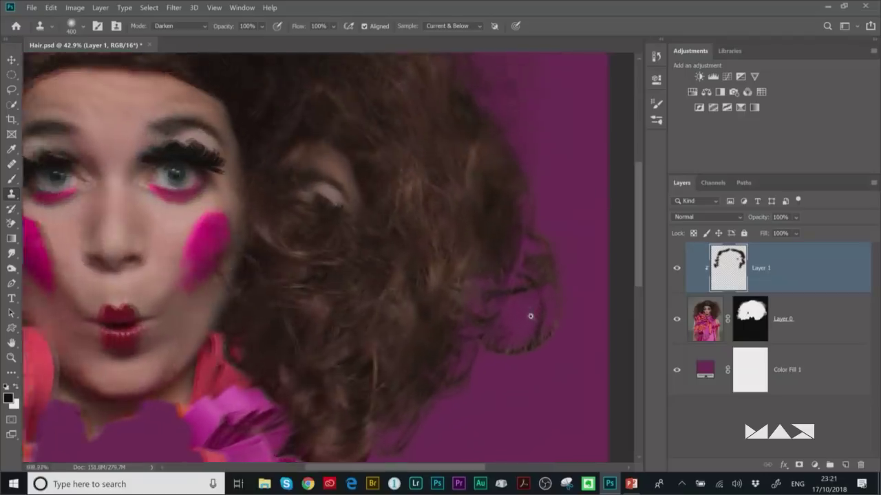
{"action": "key", "text": "b"}
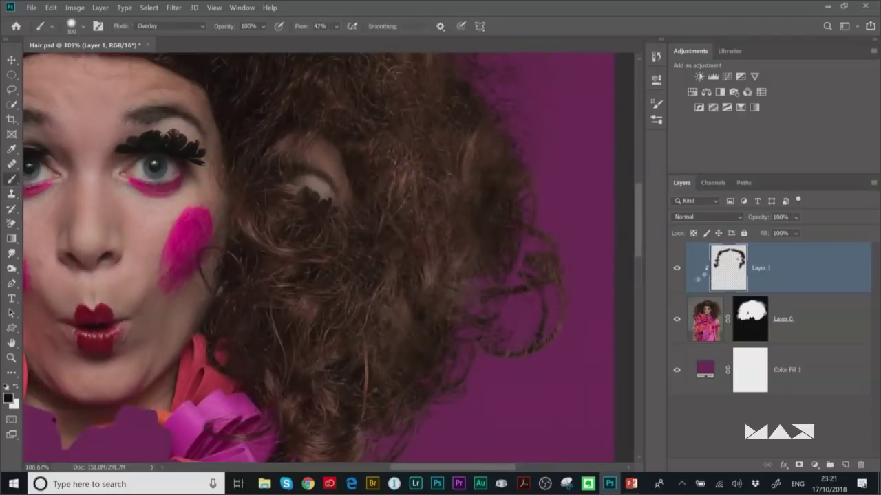
{"action": "left_click", "coordinate": [749, 322]}
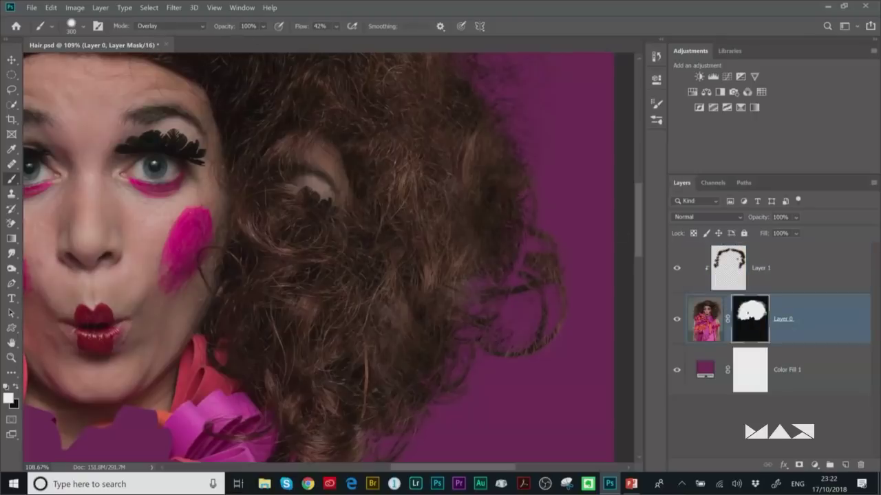
{"action": "left_click", "coordinate": [143, 29]}
{"action": "left_click", "coordinate": [149, 32]}
{"action": "key", "text": "bracketleft"}
{"action": "key", "text": "bracketleft"}
{"action": "key", "text": "bracketleft"}
{"action": "key", "text": "bracketleft"}
{"action": "key", "text": "bracketleft"}
{"action": "key", "text": "bracketleft"}
{"action": "key", "text": "bracketleft"}
{"action": "key", "text": "bracketleft"}
{"action": "key", "text": "bracketleft"}
{"action": "key", "text": "bracketleft"}
{"action": "key", "text": "bracketleft"}
{"action": "key", "text": "bracketleft"}
{"action": "key", "text": "ctrl+minus"}
{"action": "key", "text": "ctrl+minus"}
{"action": "key", "text": "ctrl+minus"}
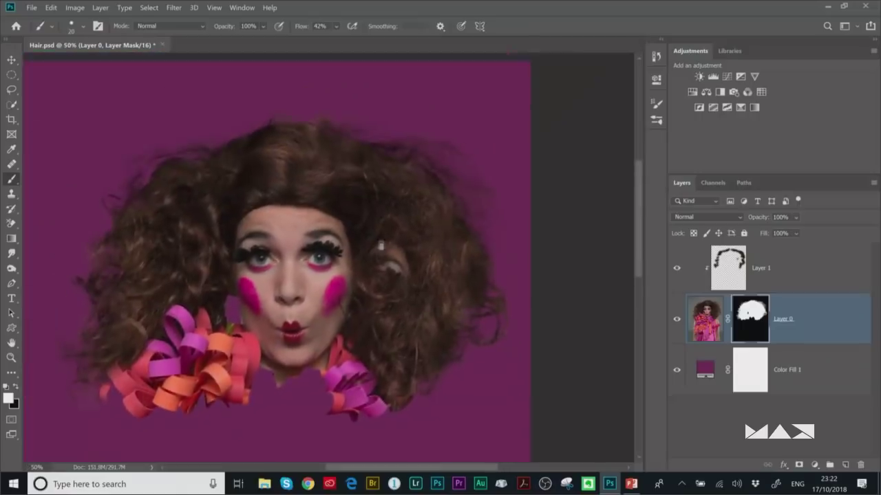
{"action": "scroll", "coordinate": [306, 190], "scroll_direction": "down", "scroll_amount": 1}
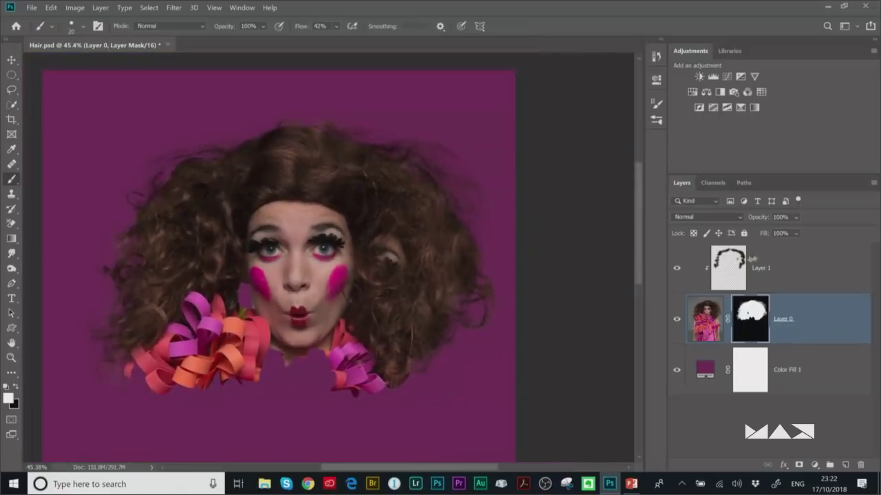
- Lower Layer 1's opacity to 89% and toggle its visibility to compare the hair edge with and without the cloning
{"action": "left_click", "coordinate": [734, 265]}
{"action": "left_click_drag", "start_coordinate": [757, 218], "coordinate": [753, 218]}
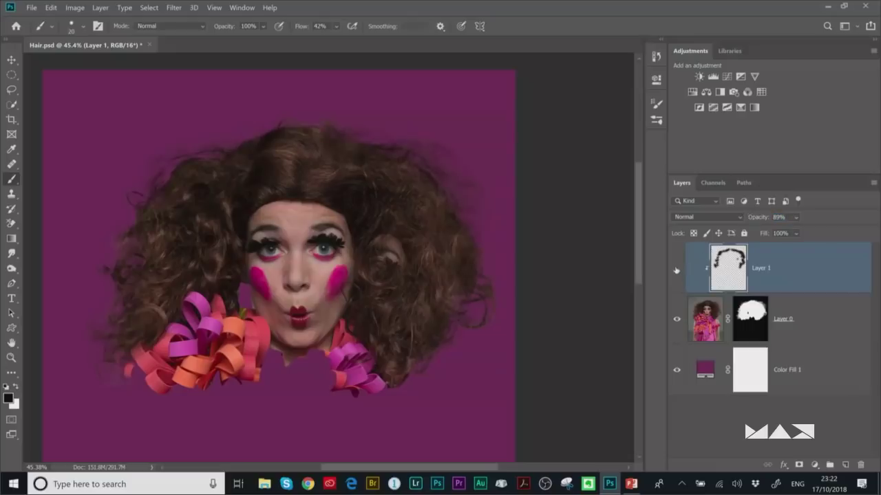
{"action": "left_click", "coordinate": [677, 270]}
{"action": "left_click", "coordinate": [676, 270]}
{"action": "left_click", "coordinate": [677, 270]}
{"action": "left_click", "coordinate": [676, 270]}
{"action": "left_click", "coordinate": [677, 270]}
{"action": "left_click", "coordinate": [676, 270]}
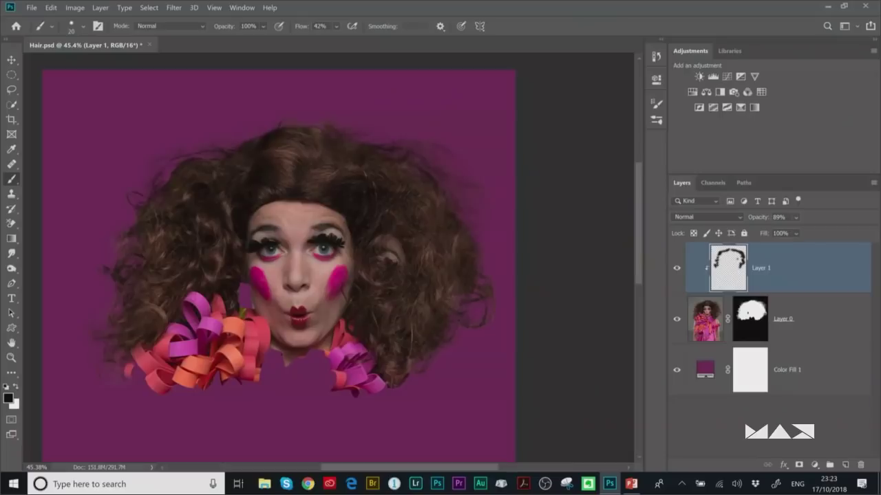
- Refine Layer 0's mask in Select and Mask using the Refine Edge Brush on the gap between the hair and cheek
{"action": "scroll", "coordinate": [328, 203], "scroll_direction": "down", "scroll_amount": 2}
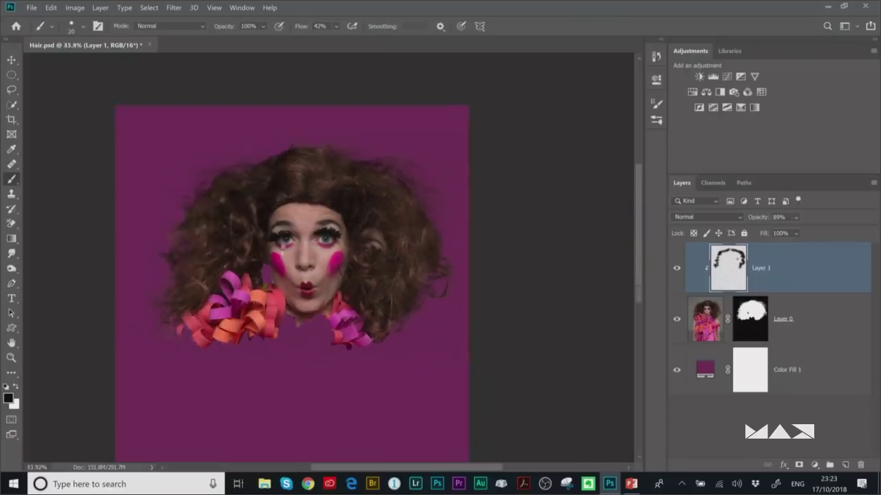
{"action": "scroll", "coordinate": [296, 192], "scroll_direction": "down", "scroll_amount": 2}
{"action": "left_click", "coordinate": [702, 320]}
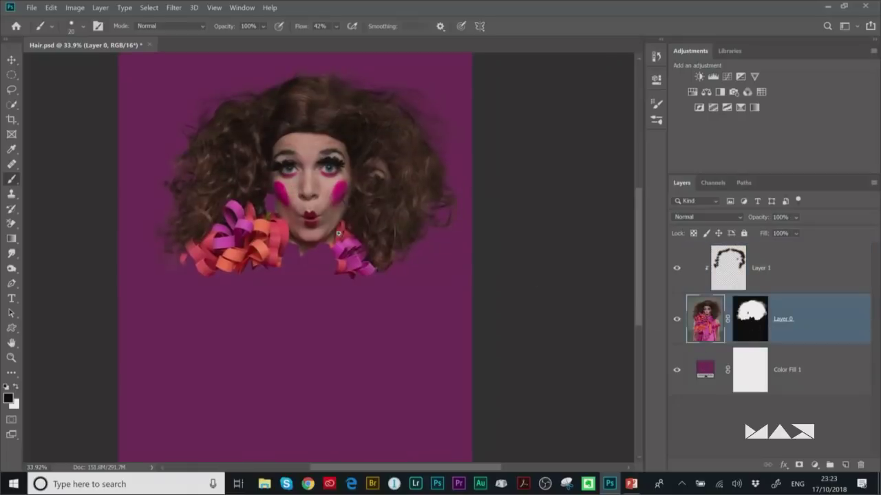
{"action": "scroll", "coordinate": [338, 234], "scroll_direction": "down", "scroll_amount": 2}
{"action": "scroll", "coordinate": [326, 257], "scroll_direction": "up", "scroll_amount": 7}
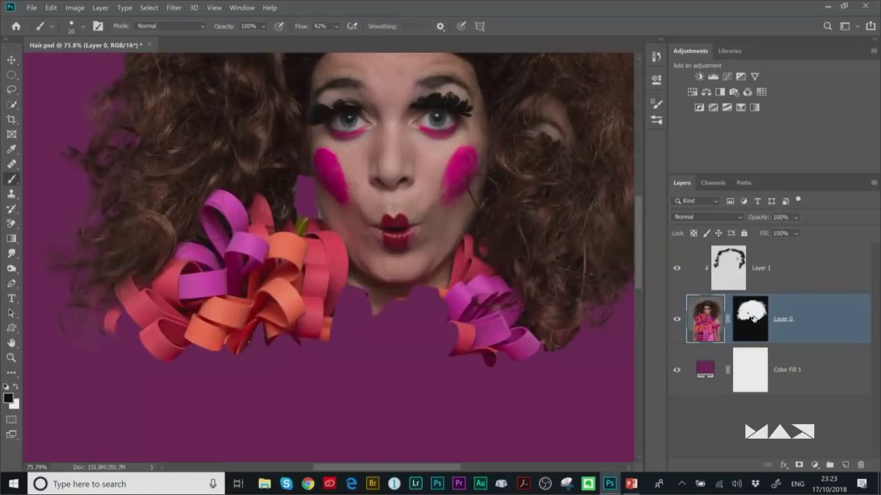
{"action": "left_click", "coordinate": [752, 333]}
{"action": "key", "text": "l"}
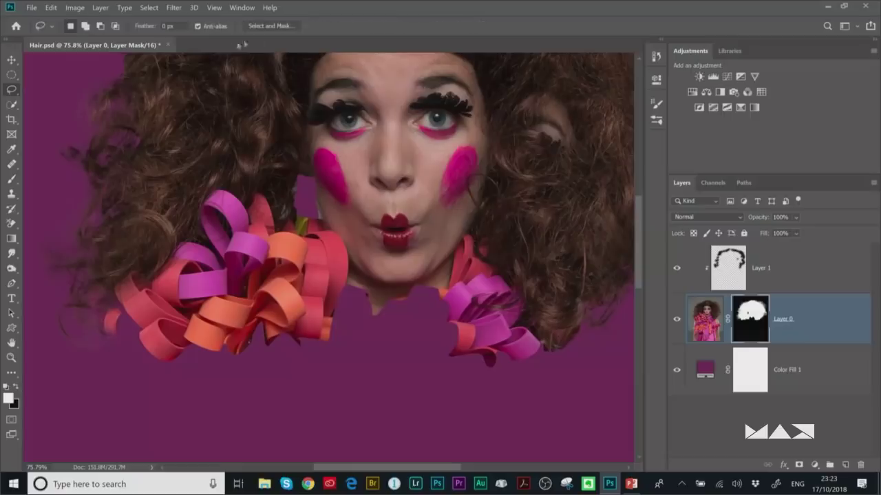
{"action": "left_click", "coordinate": [268, 26]}
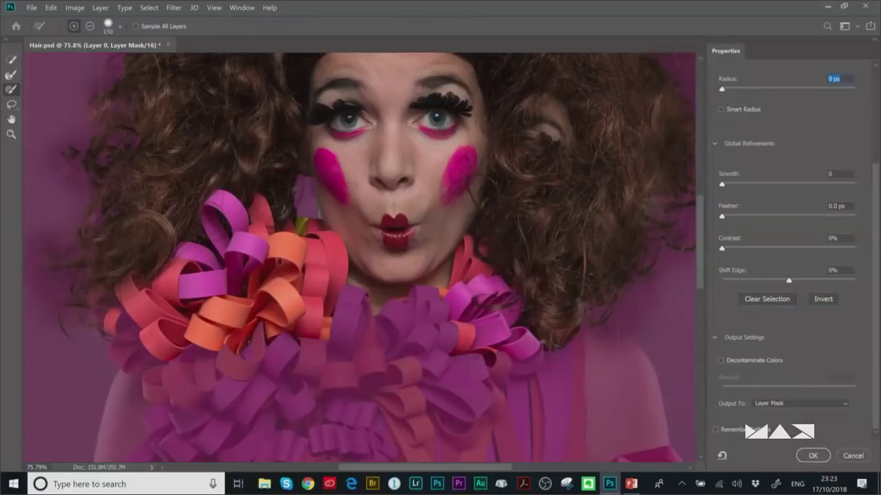
{"action": "left_click", "coordinate": [12, 75]}
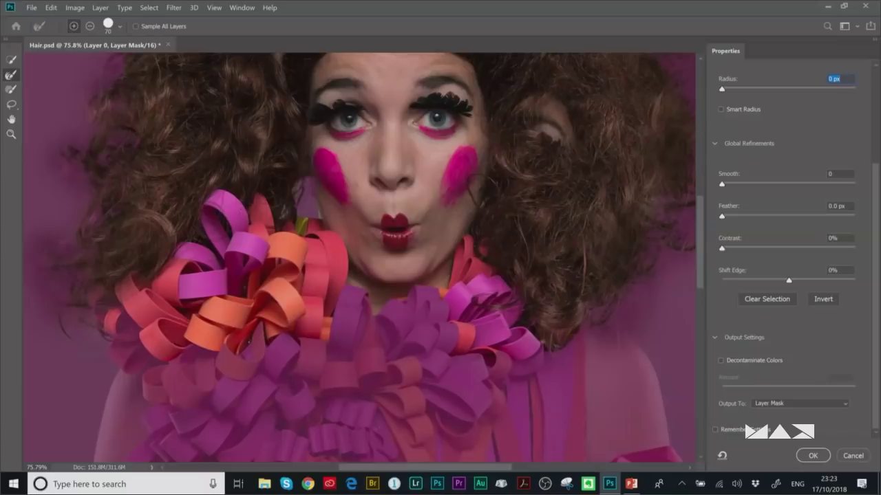
{"action": "left_click", "coordinate": [812, 456]}
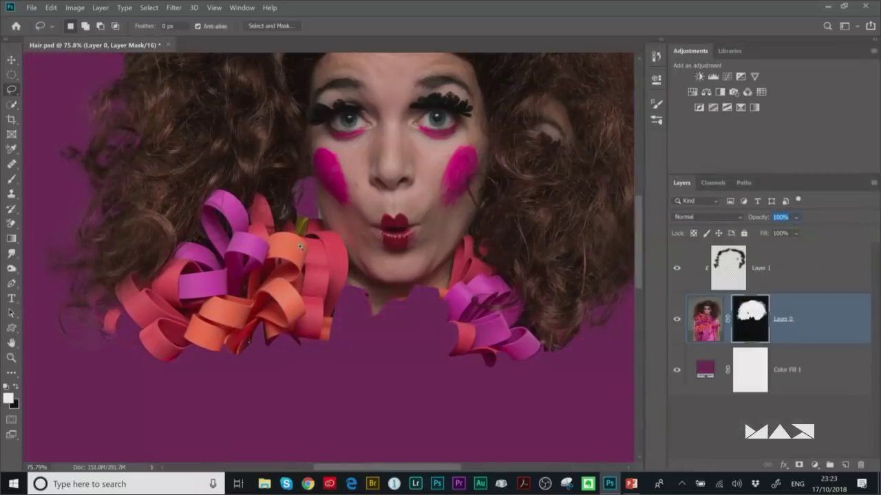
- Load the Body channel as a new selection while Layer 0's mask is targeted
{"action": "key", "text": "ctrl+0"}
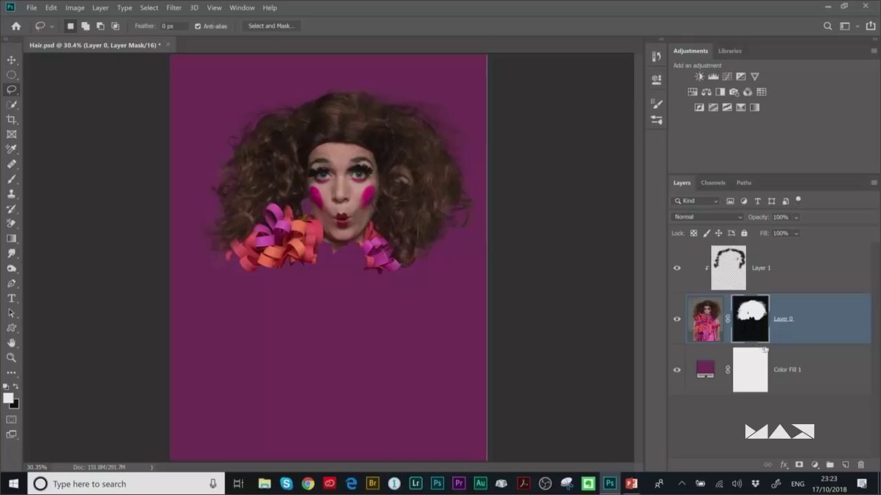
{"action": "left_click", "coordinate": [149, 7]}
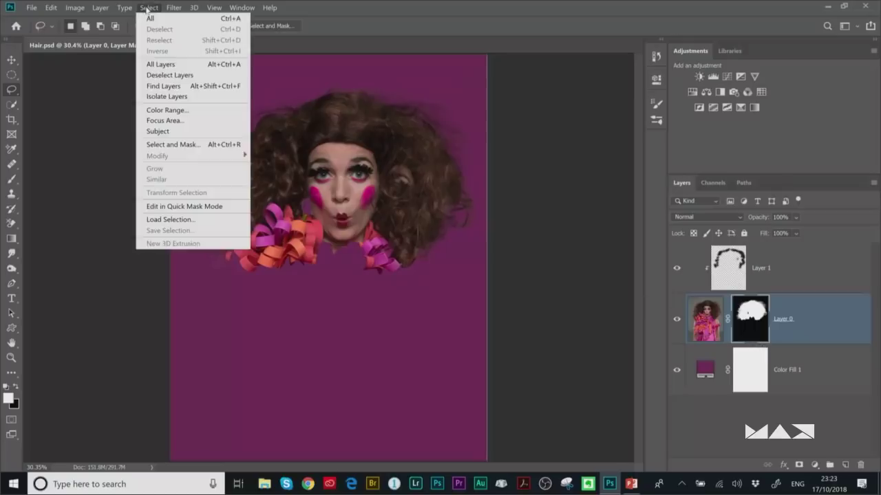
{"action": "left_click", "coordinate": [165, 220]}
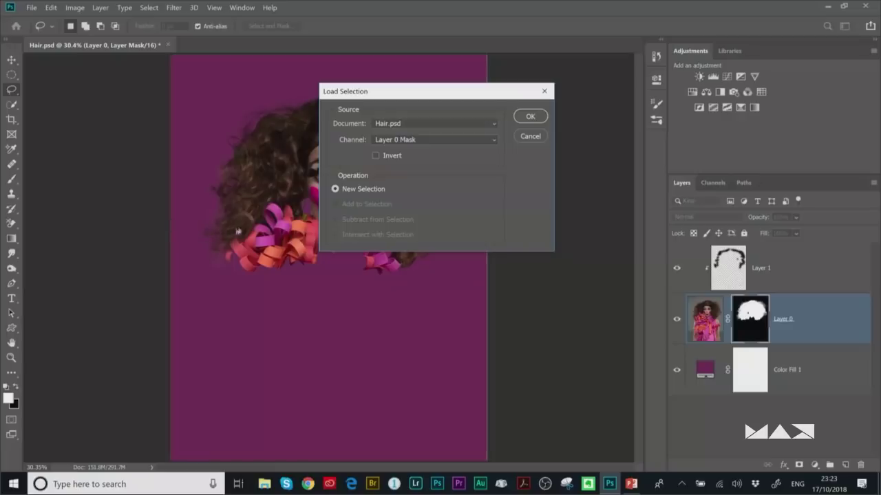
{"action": "left_click", "coordinate": [387, 143]}
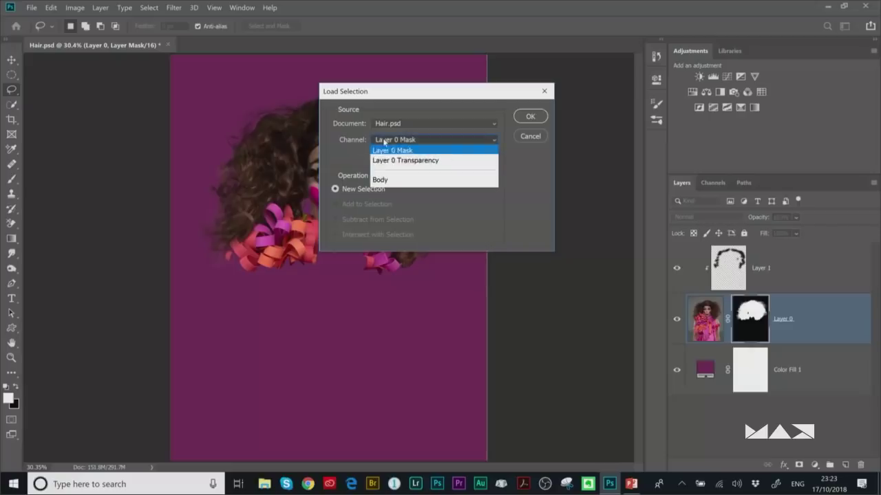
{"action": "left_click", "coordinate": [392, 182]}
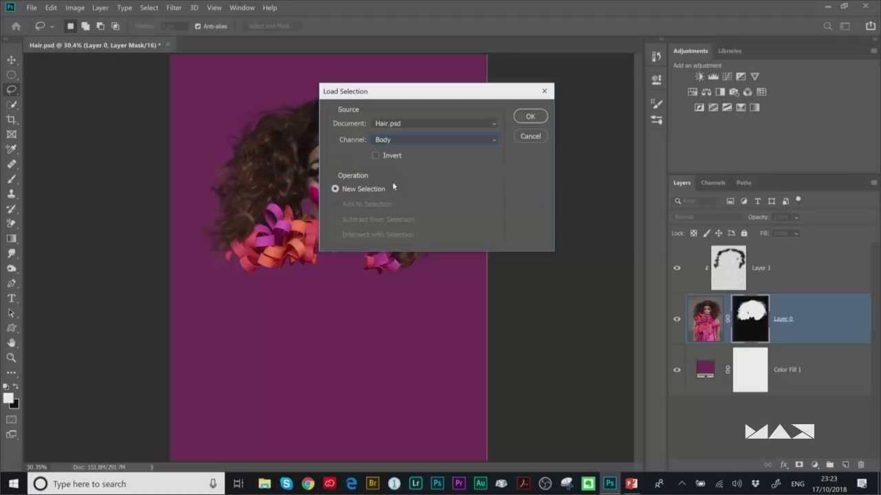
{"action": "left_click", "coordinate": [530, 118]}
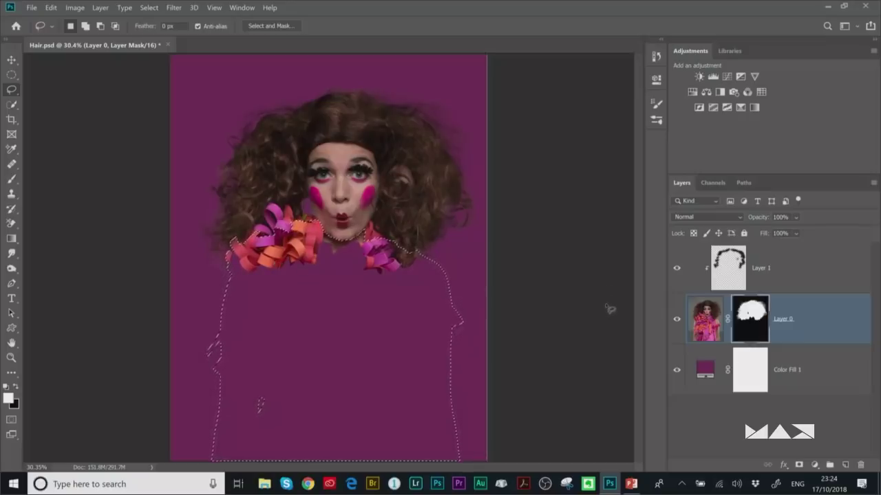
- Fill the body selection with White on Layer 0's mask to reveal the full figure, and deselect
{"action": "left_click", "coordinate": [50, 8]}
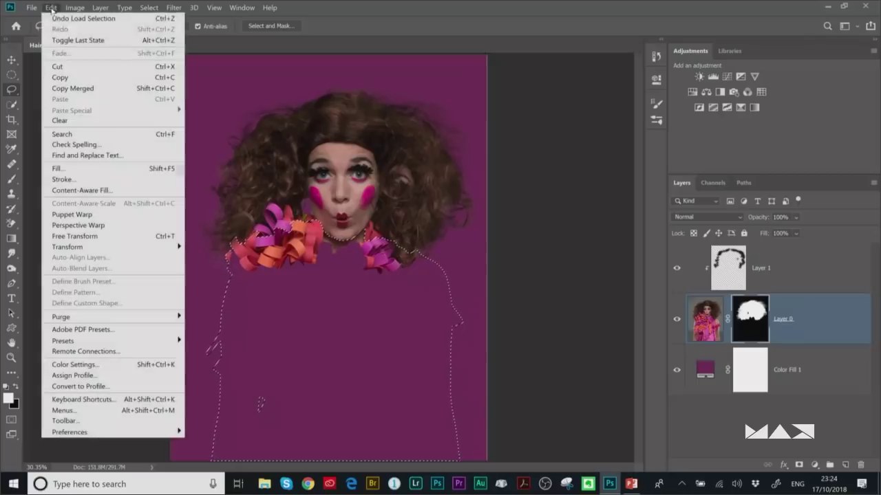
{"action": "left_click", "coordinate": [89, 170]}
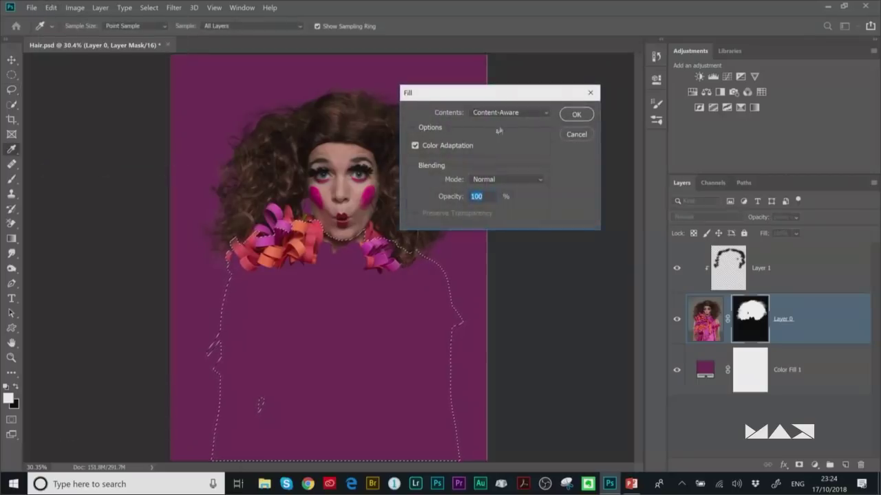
{"action": "left_click", "coordinate": [509, 112]}
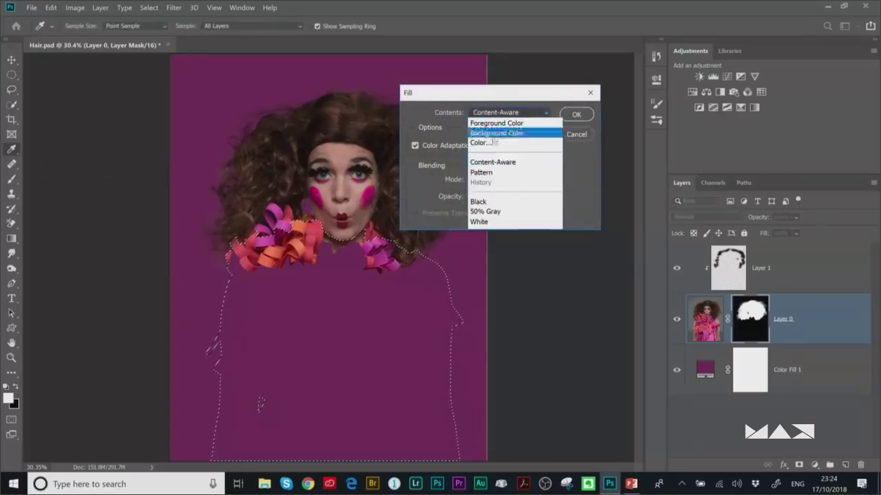
{"action": "left_click", "coordinate": [498, 222]}
{"action": "left_click", "coordinate": [577, 117]}
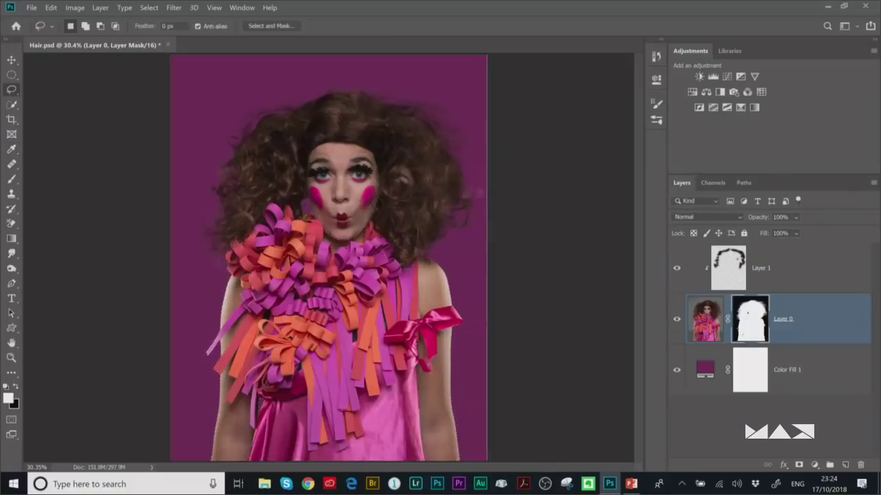
{"action": "scroll", "coordinate": [300, 248], "scroll_direction": "down", "scroll_amount": 2}
{"action": "scroll", "coordinate": [339, 265], "scroll_direction": "up", "scroll_amount": 1}
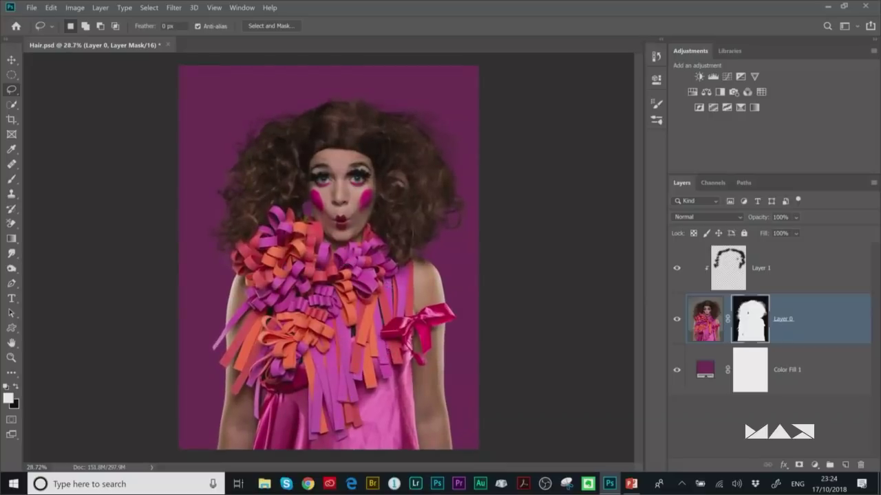
- Add a Levels adjustment above Color Fill 1, masked by an elliptical selection around the figure, with midtones at 1.28
{"action": "left_click", "coordinate": [705, 374]}
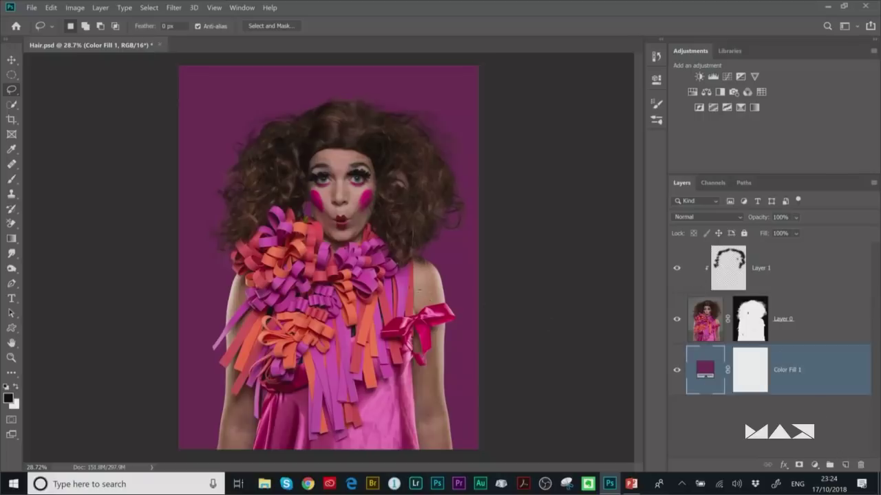
{"action": "key", "text": "m"}
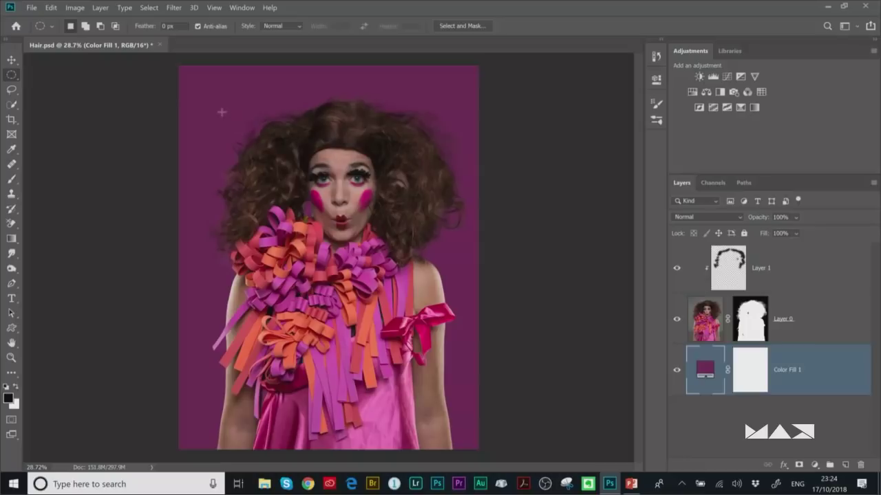
{"action": "left_click_drag", "start_coordinate": [221, 111], "coordinate": [445, 397]}
{"action": "left_click", "coordinate": [713, 76]}
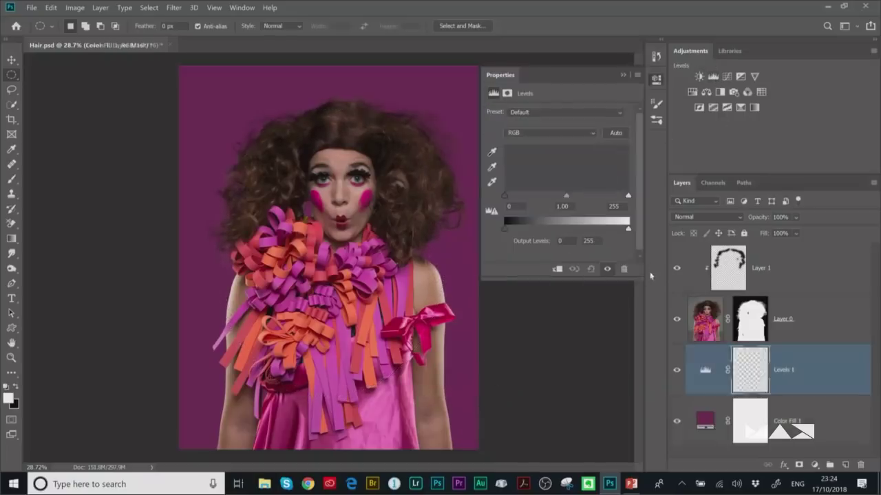
{"action": "left_click_drag", "start_coordinate": [564, 197], "coordinate": [555, 196]}
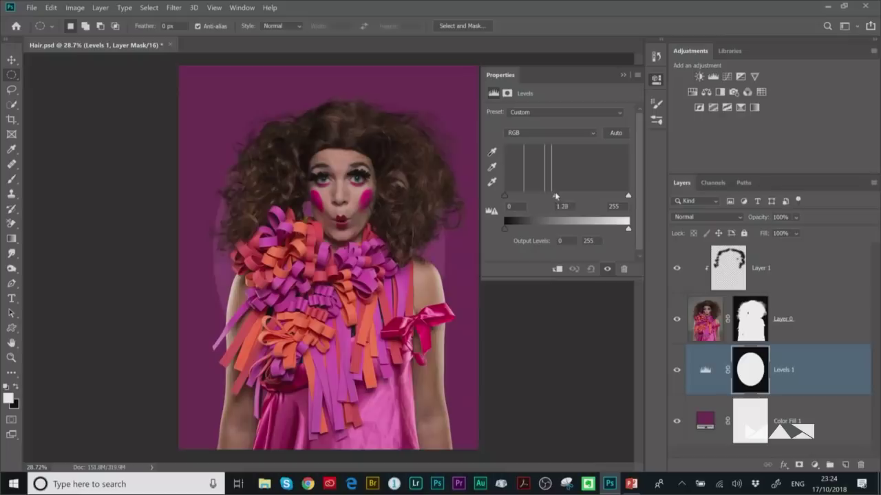
- Feather the Levels 1 mask heavily to soften the ellipse into a glow behind the figure
{"action": "left_click", "coordinate": [508, 93]}
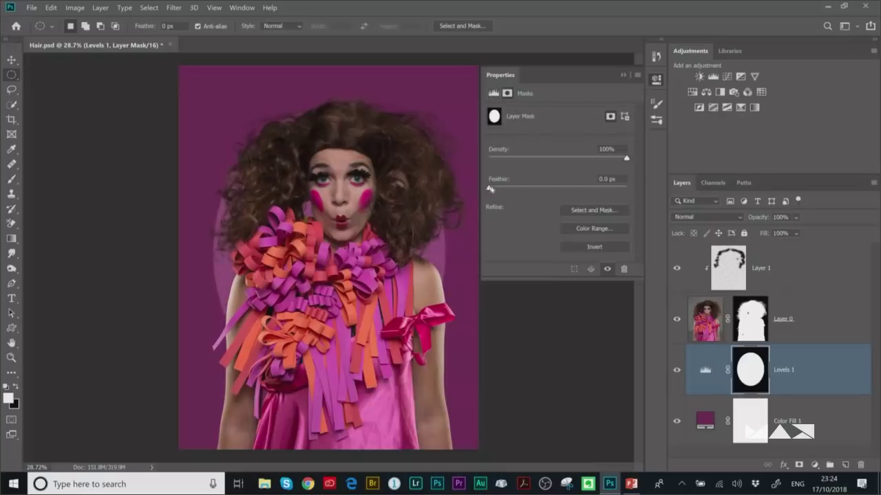
{"action": "left_click_drag", "start_coordinate": [490, 188], "coordinate": [596, 193]}
{"action": "left_click", "coordinate": [656, 81]}
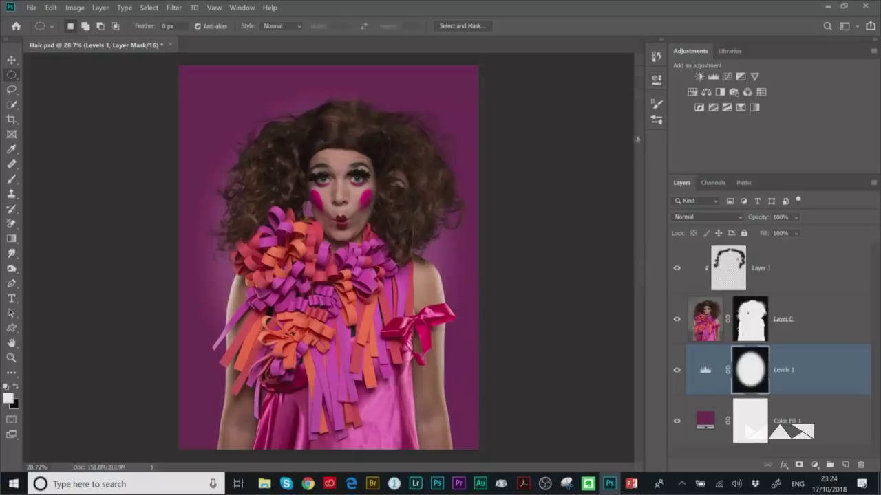
- Scale the Levels 1 mask up proportionally to about 116% so the glow extends beyond the hair
{"action": "key", "text": "ctrl+t"}
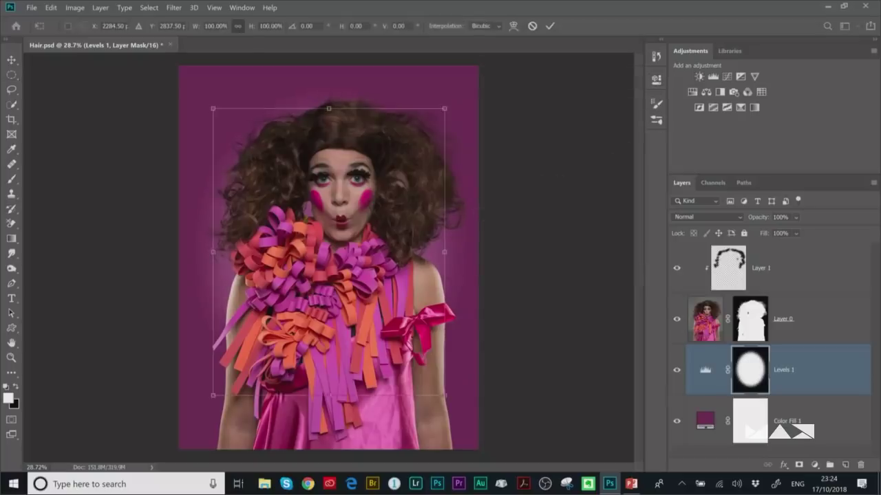
{"action": "left_click_drag", "start_coordinate": [328, 107], "coordinate": [328, 81]}
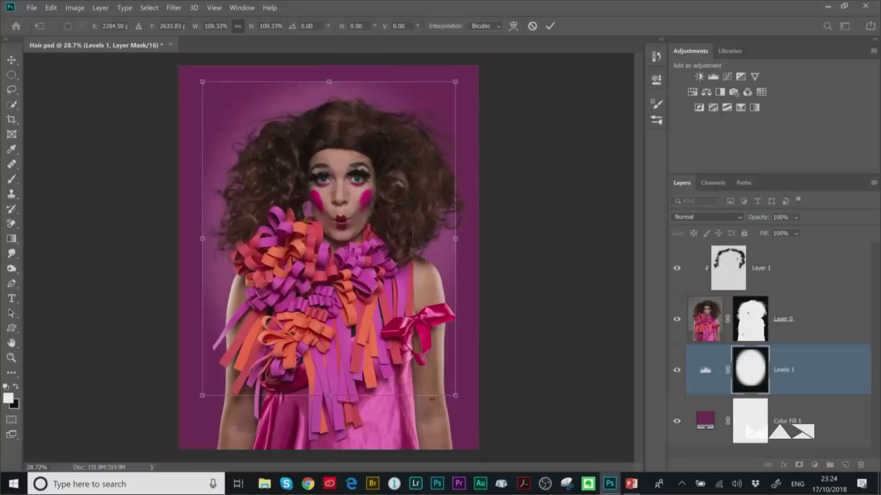
{"action": "left_click_drag", "start_coordinate": [344, 331], "coordinate": [337, 341]}
{"action": "key", "text": "Return"}
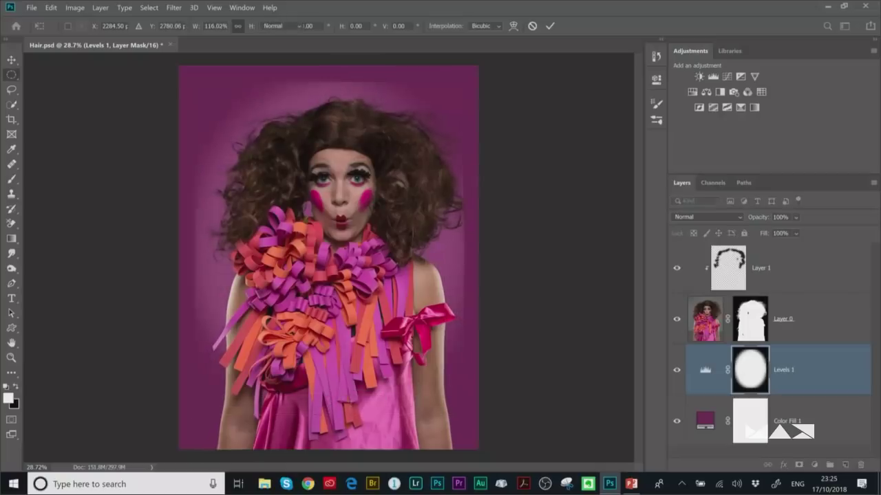
{"action": "key", "text": "m"}
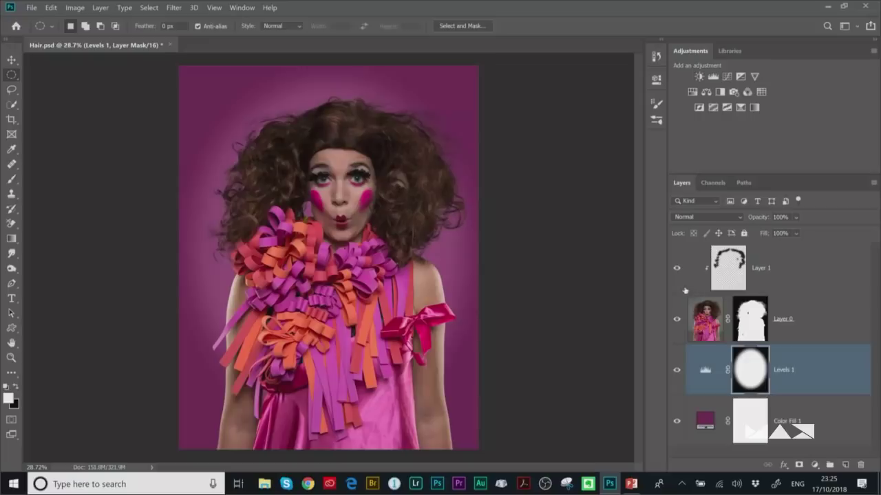
- Duplicate Color Fill 1 and move the copy to the top of the layer stack, clipped above Layer 1
{"action": "left_click", "coordinate": [697, 425]}
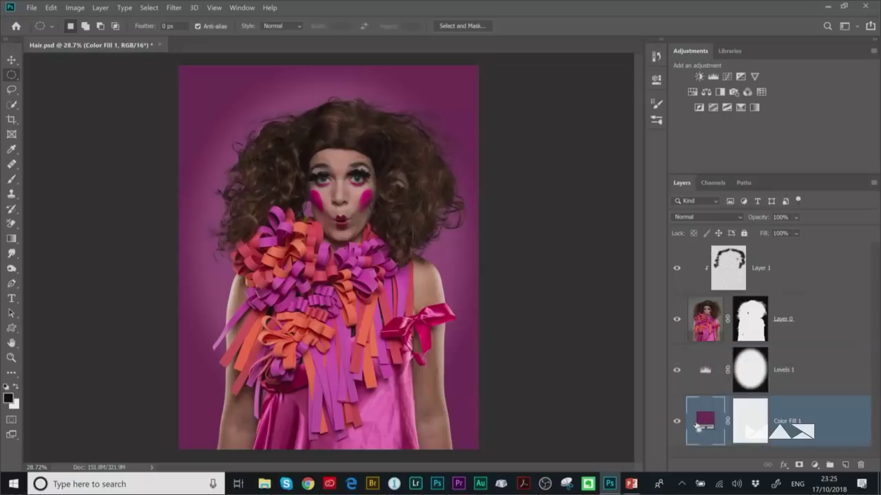
{"action": "key", "text": "ctrl+j"}
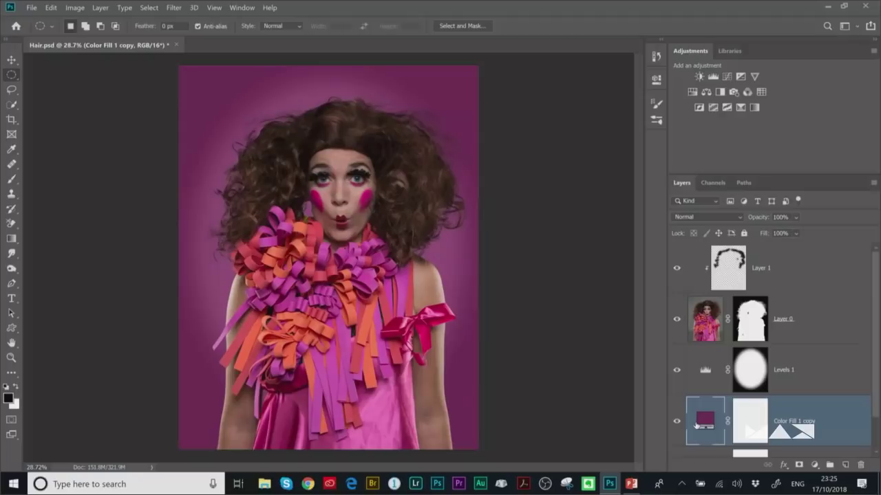
{"action": "key", "text": "ctrl+bracketright"}
{"action": "key", "text": "ctrl+bracketright"}
{"action": "key", "text": "ctrl+bracketright"}
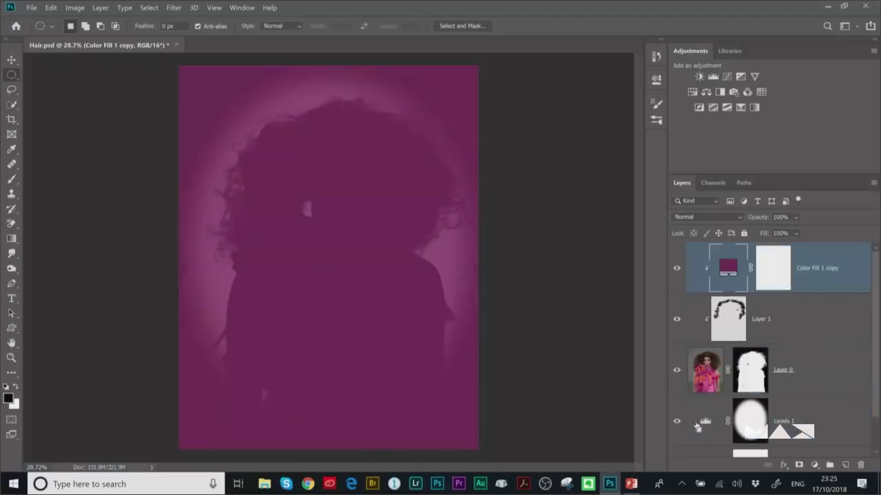
- Set the Color Fill 1 copy to Color blend mode at 17% opacity and toggle its visibility to compare
{"action": "left_click", "coordinate": [693, 218]}
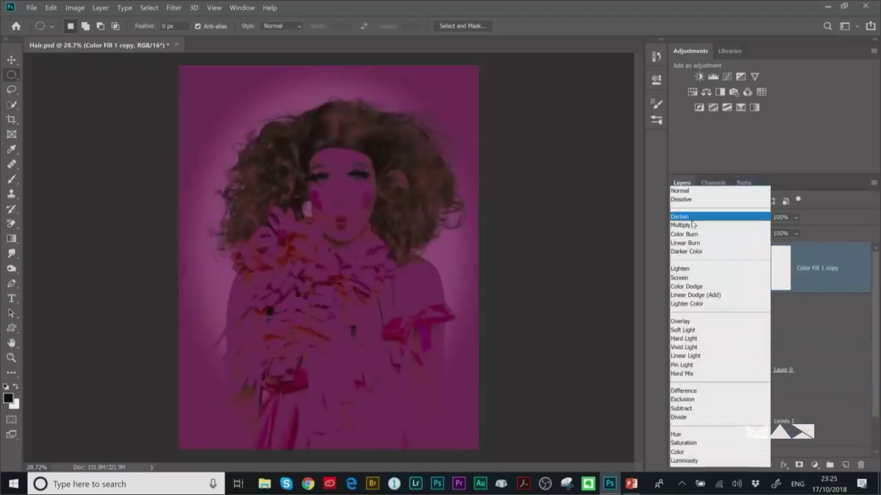
{"action": "left_click", "coordinate": [678, 452]}
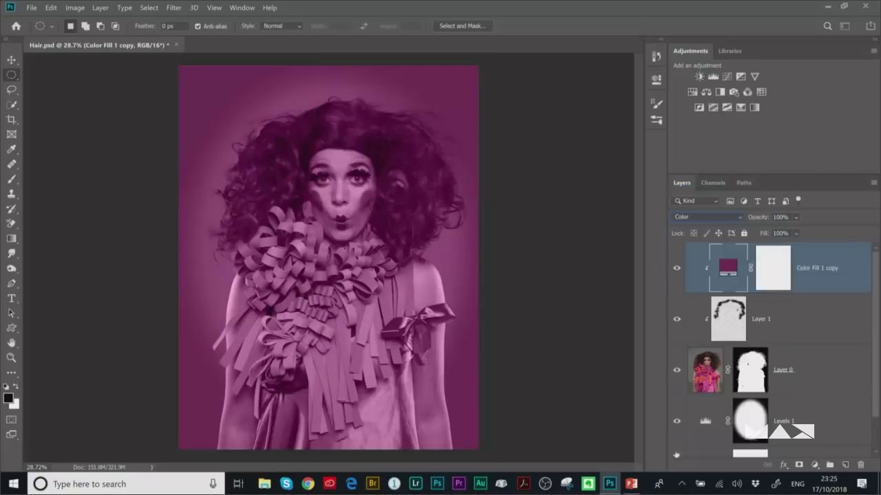
{"action": "left_click_drag", "start_coordinate": [761, 218], "coordinate": [711, 217]}
{"action": "left_click", "coordinate": [676, 269]}
{"action": "left_click", "coordinate": [675, 269]}
{"action": "left_click", "coordinate": [675, 269]}
{"action": "left_click", "coordinate": [676, 269]}
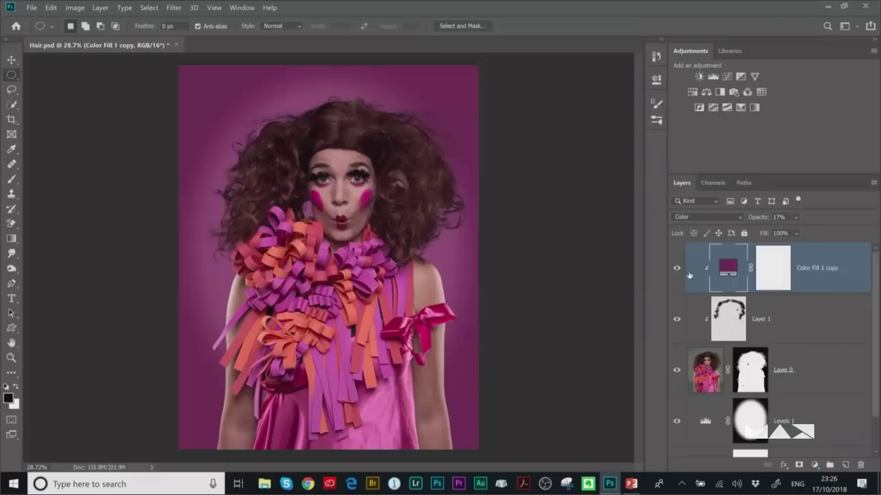
- Close Hair.psd without saving and open 3_65.jpg and 3_opener.jpg together from the MAX 2018 folder
{"action": "key", "text": "ctrl+w"}
{"action": "key", "text": "n"}
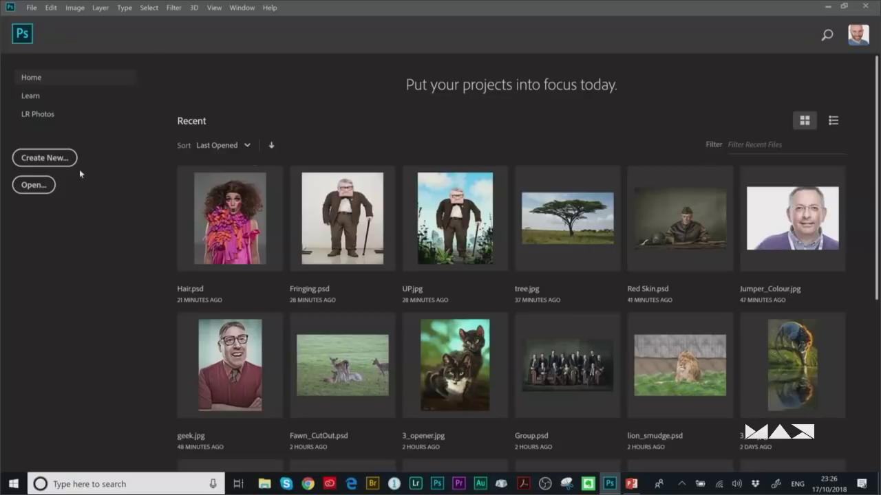
{"action": "key", "text": "ctrl+o"}
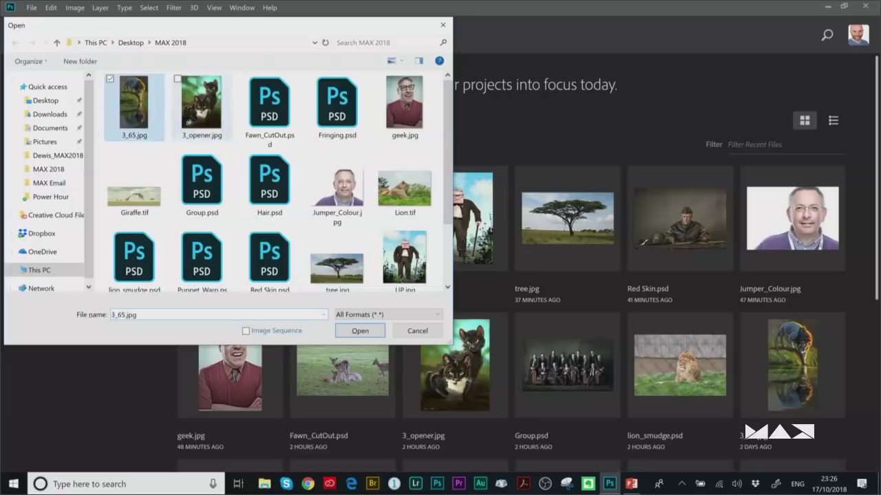
{"action": "left_click", "coordinate": [197, 115], "text": "ctrl"}
{"action": "key", "text": "Return"}
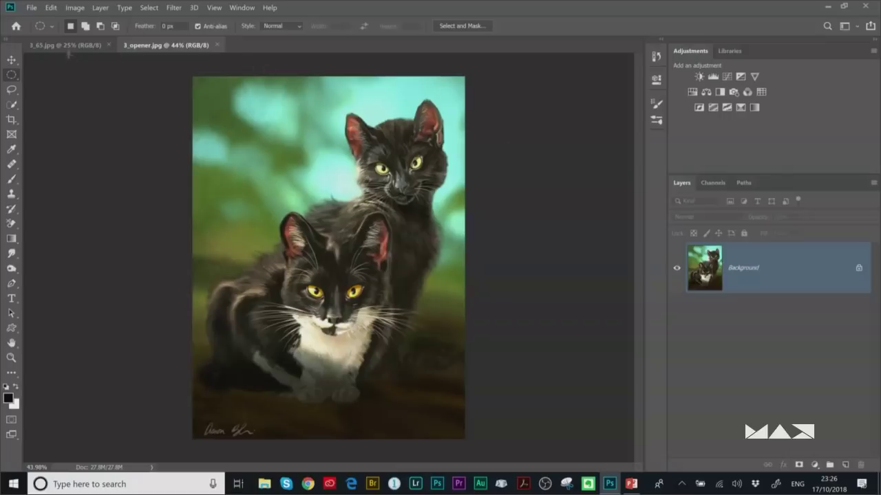
- View the 3_65.jpg lion painting fitted to the screen, and close both painting files
{"action": "left_click", "coordinate": [66, 45]}
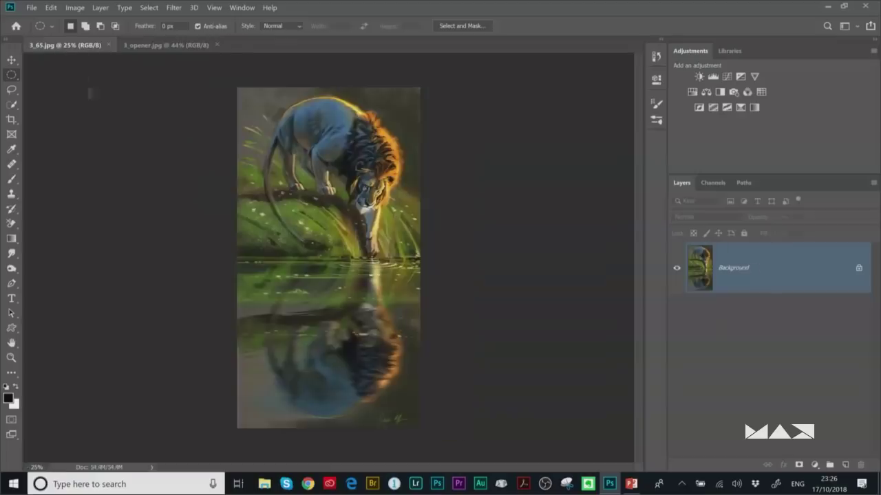
{"action": "double_click", "coordinate": [11, 343]}
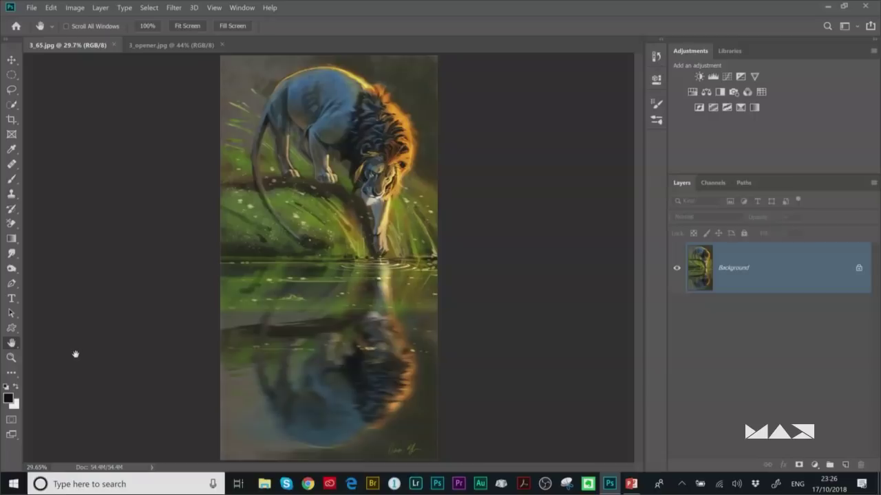
{"action": "key", "text": "ctrl+w"}
{"action": "key", "text": "ctrl+w"}
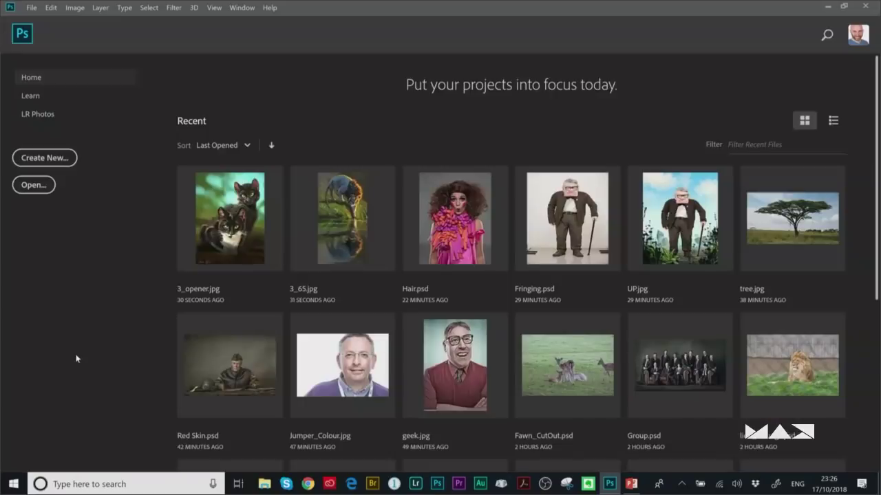
- Open Fawn_CutOut.psd from the MAX 2018 folder
{"action": "key", "text": "ctrl+o"}
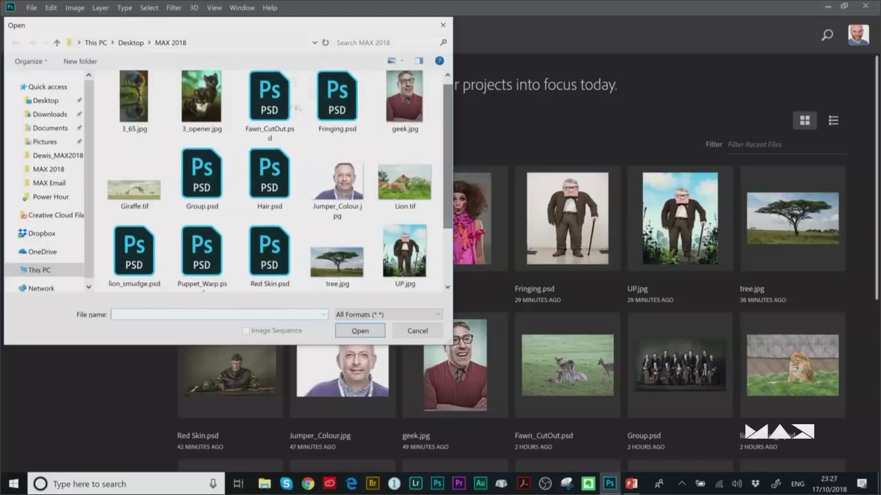
{"action": "left_click", "coordinate": [270, 110]}
{"action": "left_click", "coordinate": [359, 331]}
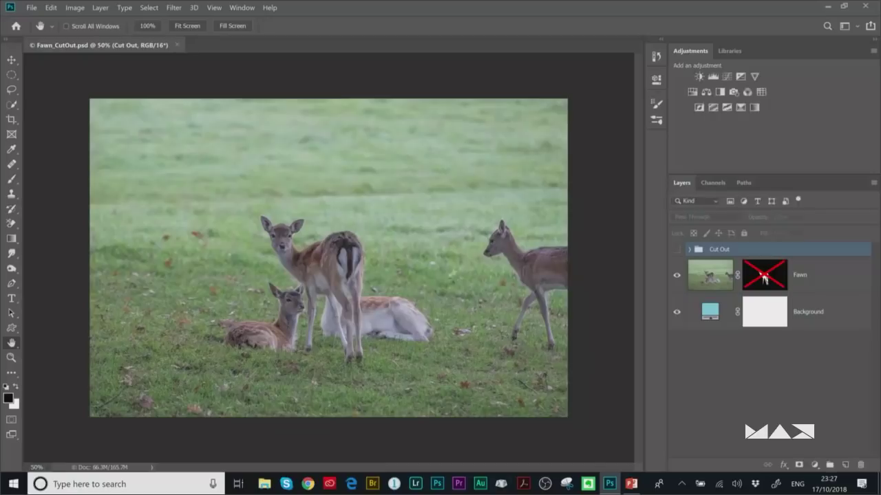
{"action": "scroll", "coordinate": [427, 242], "scroll_direction": "up", "scroll_amount": 3}
{"action": "scroll", "coordinate": [440, 269], "scroll_direction": "down", "scroll_amount": 2}
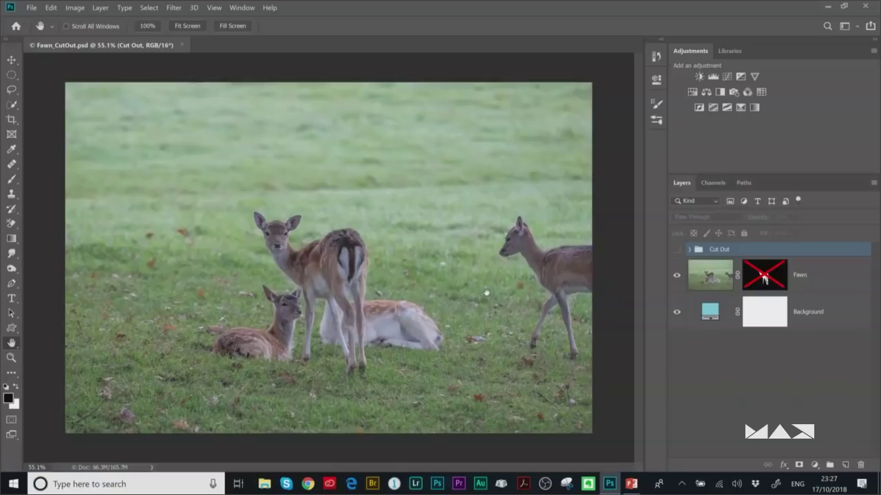
- Open Giraffe.tif from the MAX 2018 folder to view the finished composite, and close it
{"action": "left_click", "coordinate": [32, 7]}
{"action": "left_click", "coordinate": [42, 28]}
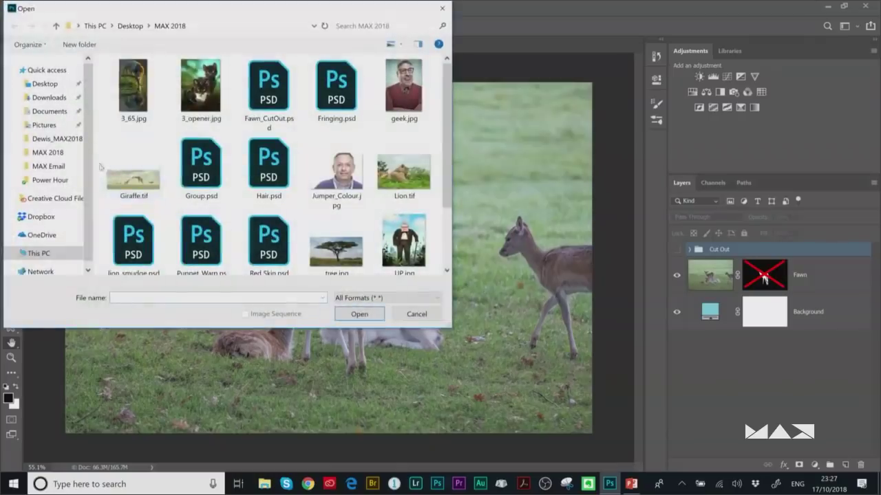
{"action": "left_click", "coordinate": [134, 176]}
{"action": "left_click", "coordinate": [357, 313]}
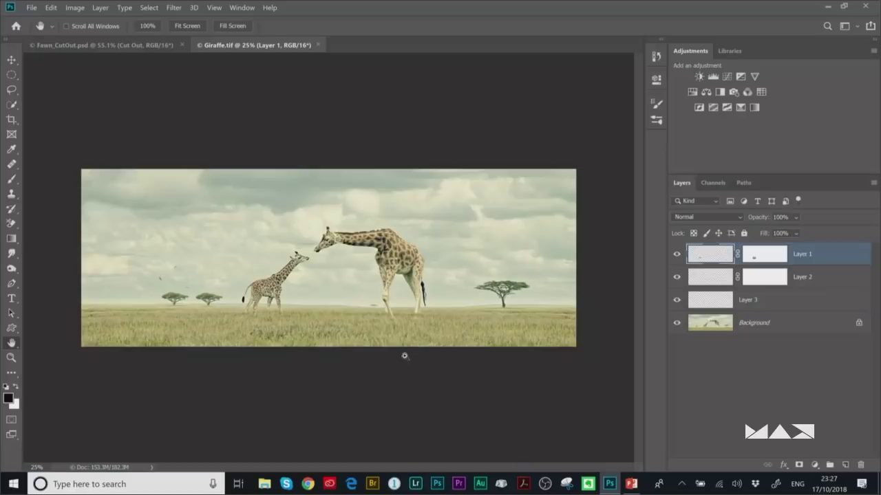
{"action": "key", "text": "ctrl+w"}
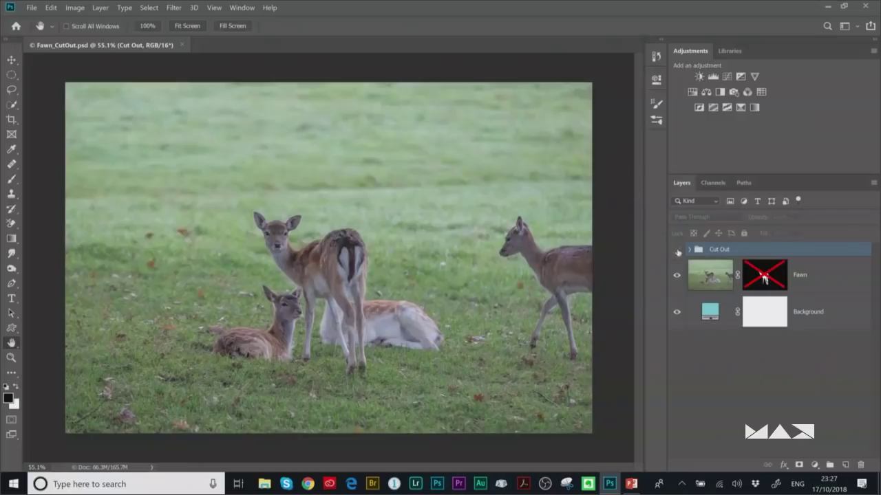
- Toggle the Cut Out group's visibility to compare the fur edge on the standing deer's rump with the original
{"action": "left_click", "coordinate": [677, 251]}
{"action": "left_click", "coordinate": [676, 253]}
{"action": "scroll", "coordinate": [371, 253], "scroll_direction": "up", "scroll_amount": 8}
{"action": "scroll", "coordinate": [324, 256], "scroll_direction": "up", "scroll_amount": 3}
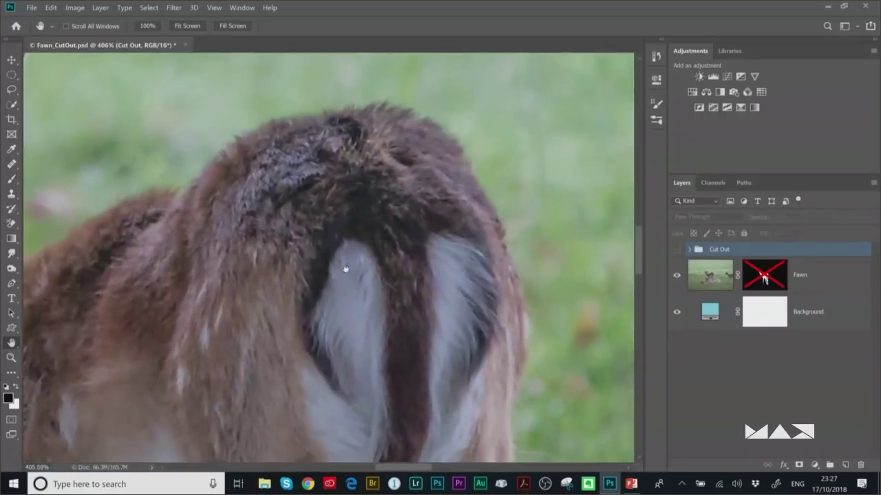
{"action": "left_click", "coordinate": [676, 249]}
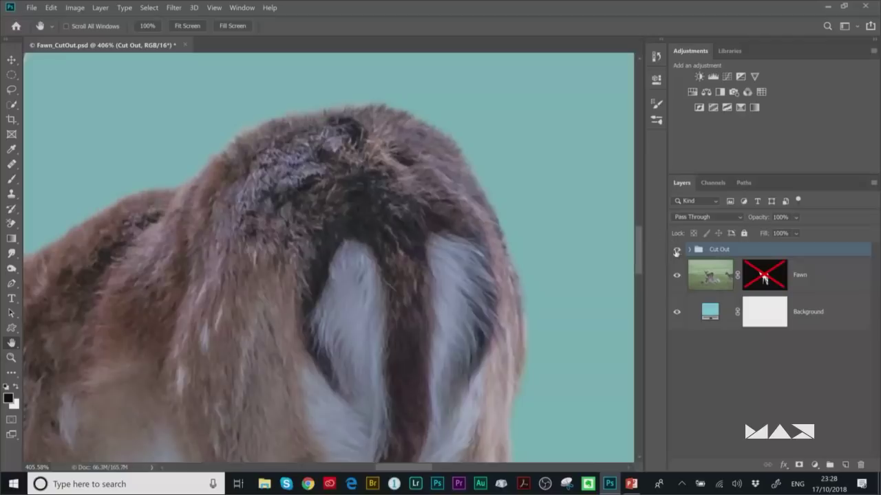
- Hide the Cut Out group to show the original photo of the standing deer in the meadow
{"action": "left_click", "coordinate": [676, 251]}
{"action": "left_click", "coordinate": [676, 251]}
{"action": "left_click", "coordinate": [677, 251]}
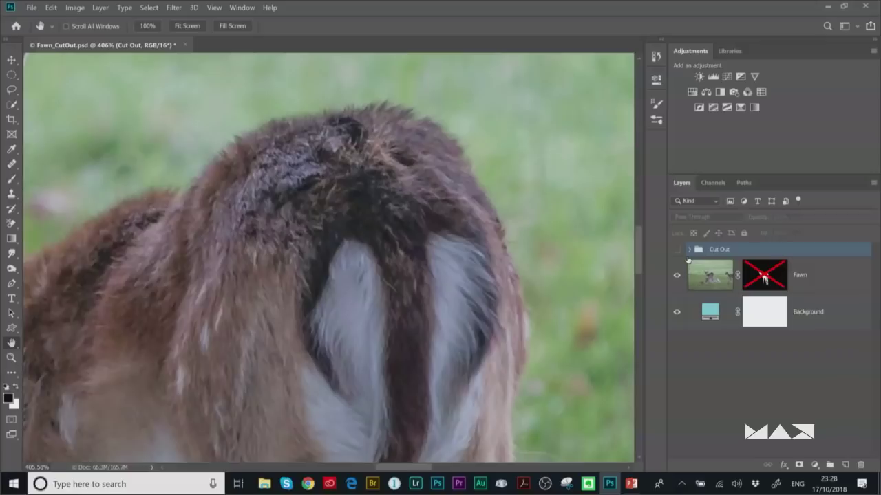
{"action": "key", "text": "ctrl+0"}
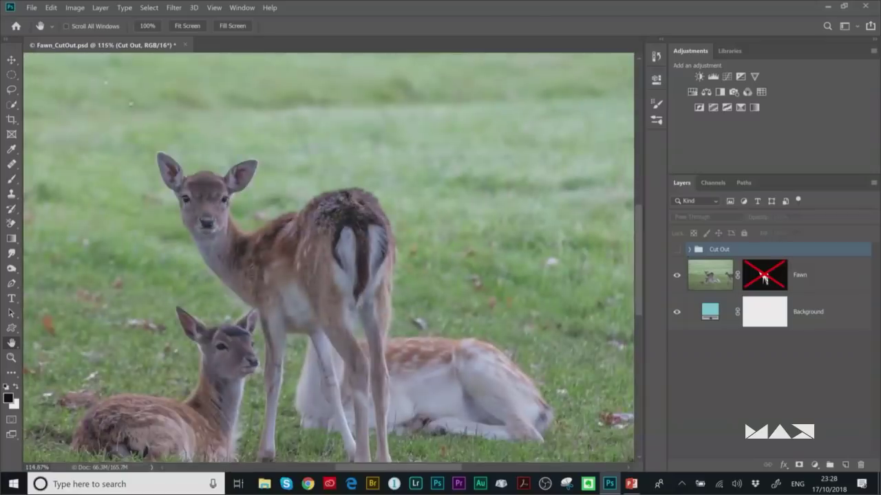
- Duplicate the fawn document as Fawn_CutOut copy
{"action": "left_click", "coordinate": [75, 8]}
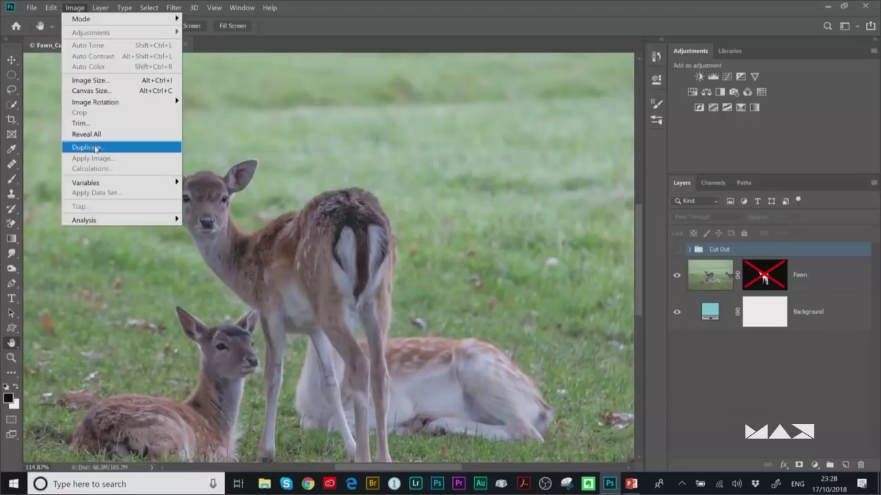
{"action": "left_click", "coordinate": [96, 148]}
{"action": "left_click", "coordinate": [528, 148]}
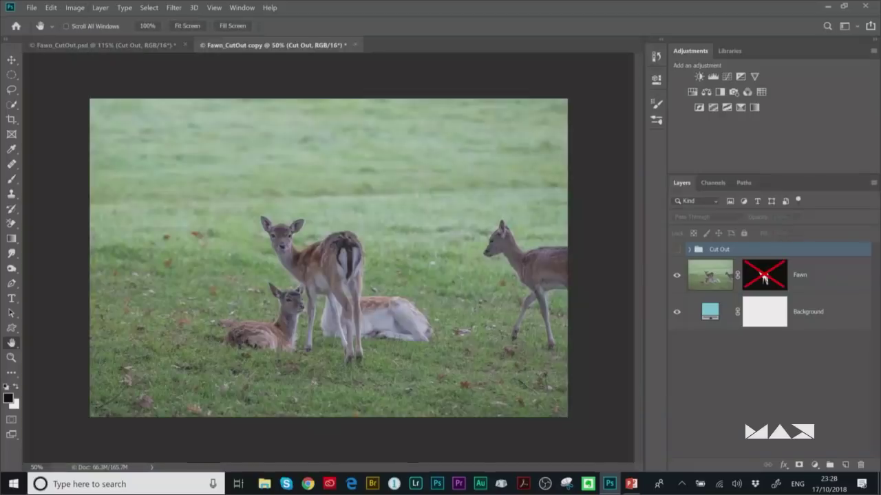
- In the copy, remove the Cut Out group and delete the disabled layer mask from the Fawn layer
{"action": "left_click", "coordinate": [726, 261]}
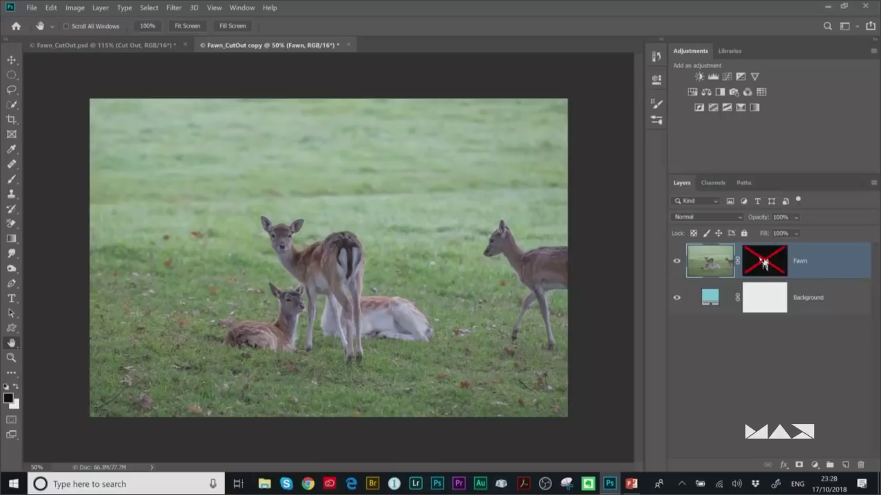
{"action": "right_click", "coordinate": [762, 262]}
{"action": "left_click", "coordinate": [768, 283]}
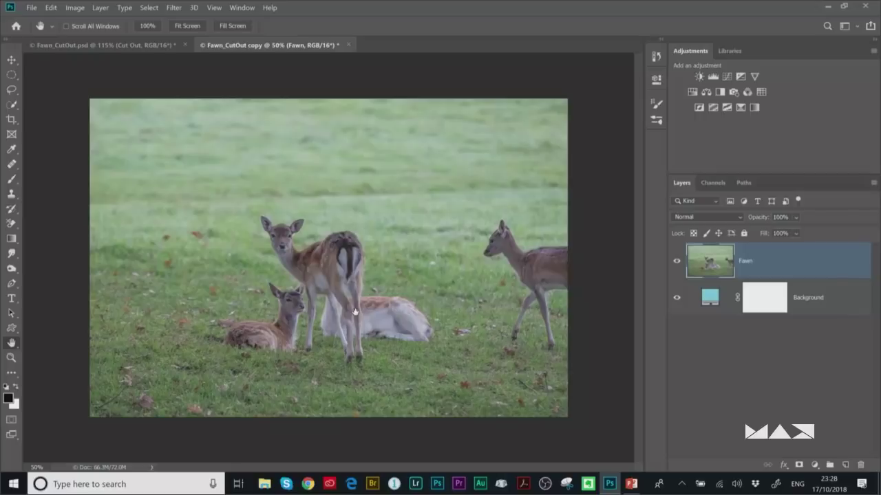
- Load the saved fawn channel as a selection and use it as a new layer mask on the Fawn layer
{"action": "left_click", "coordinate": [713, 183]}
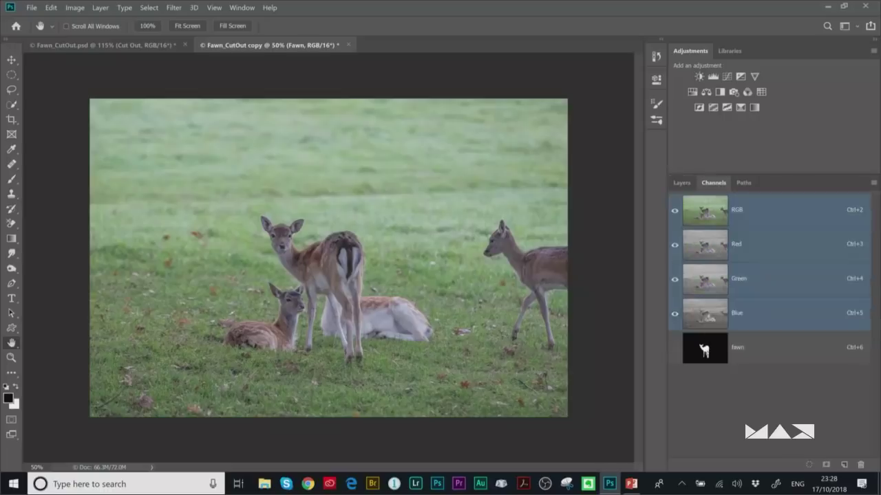
{"action": "left_click", "coordinate": [704, 349], "text": "ctrl"}
{"action": "left_click", "coordinate": [681, 183]}
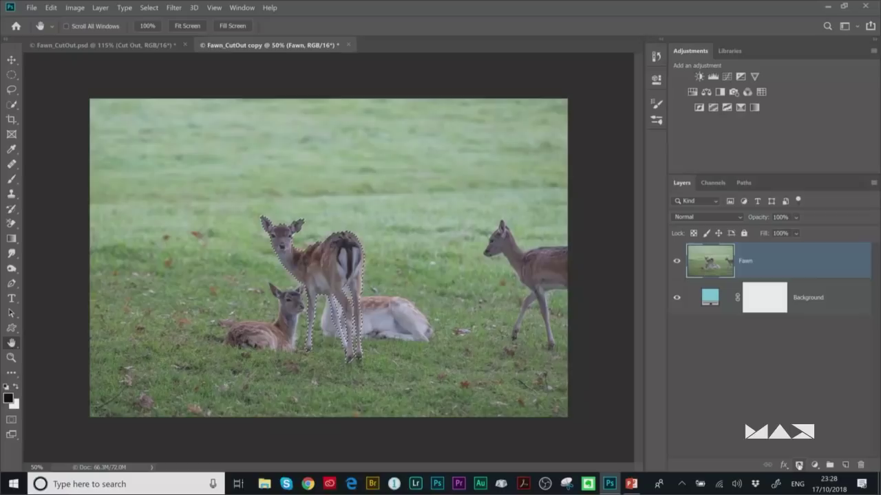
{"action": "left_click", "coordinate": [799, 466]}
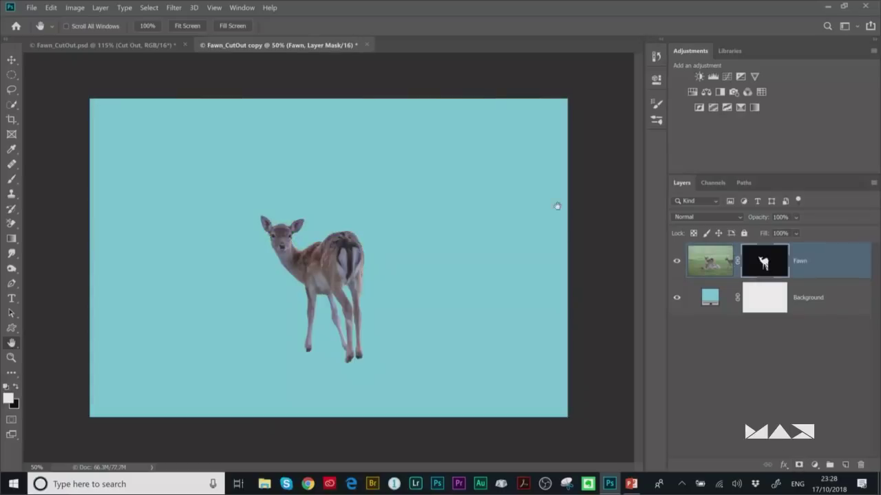
- Open the Fawn mask in Select and Mask with a 50 px Refine Edge Brush and the preview transparency at 100%
{"action": "scroll", "coordinate": [350, 237], "scroll_direction": "up", "scroll_amount": 5}
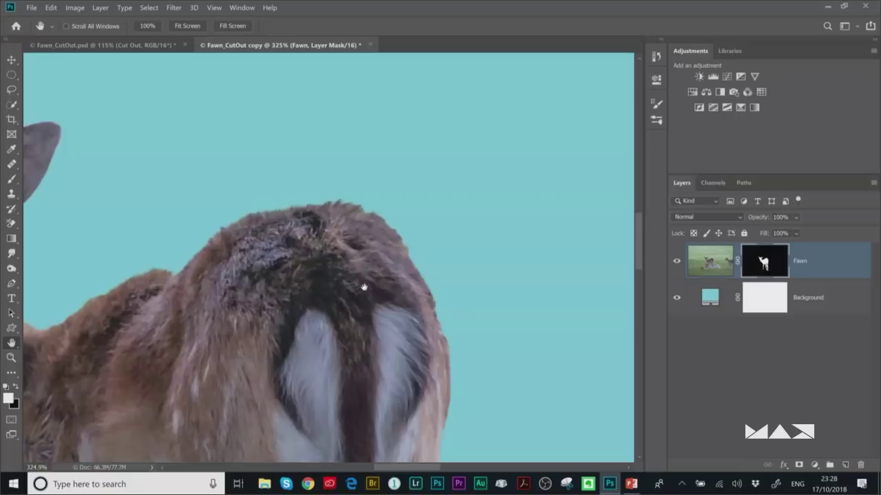
{"action": "scroll", "coordinate": [364, 296], "scroll_direction": "down", "scroll_amount": 4}
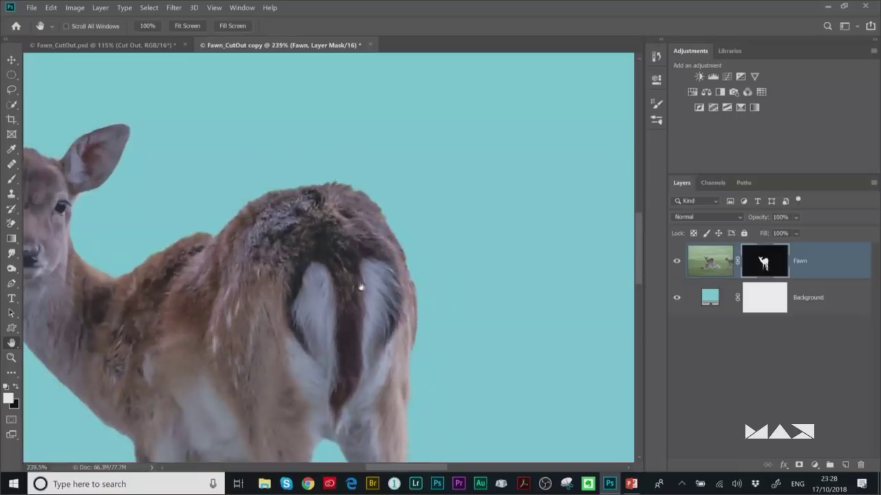
{"action": "key", "text": "l"}
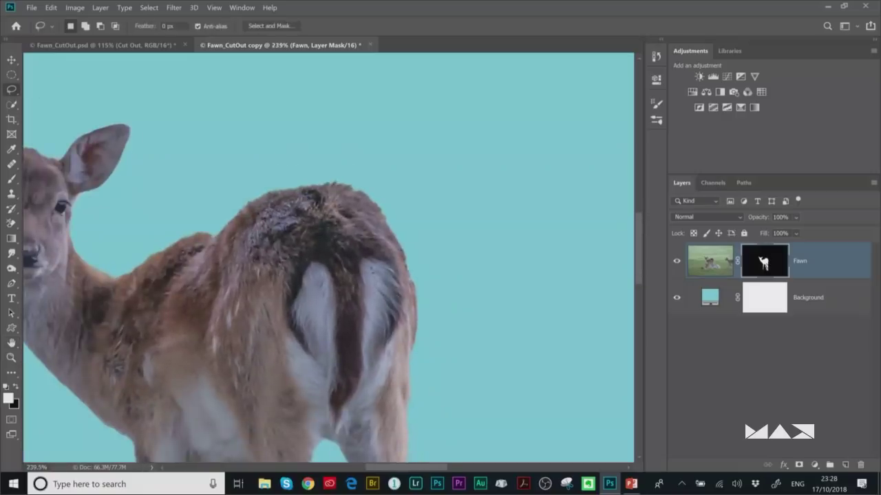
{"action": "left_click", "coordinate": [272, 27]}
{"action": "key", "text": "bracketleft"}
{"action": "key", "text": "bracketleft"}
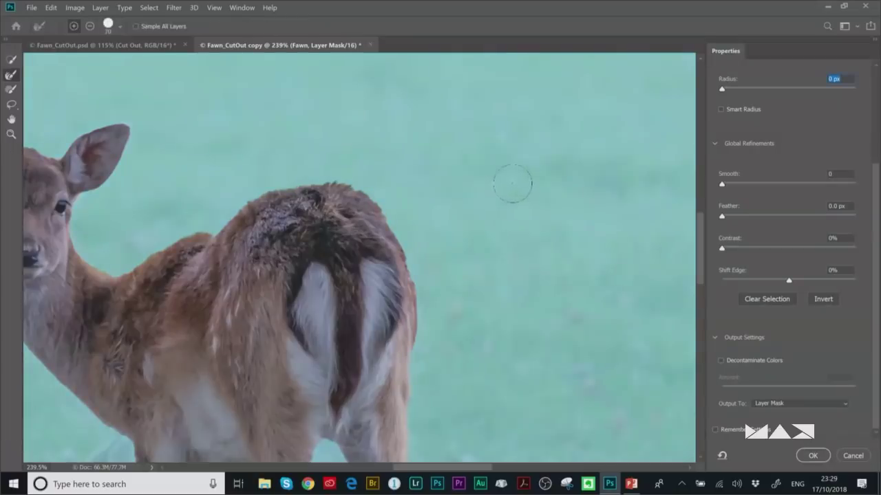
{"action": "left_click_drag", "start_coordinate": [739, 92], "coordinate": [708, 81]}
{"action": "left_click_drag", "start_coordinate": [875, 187], "coordinate": [875, 84]}
{"action": "left_click_drag", "start_coordinate": [817, 140], "coordinate": [860, 137]}
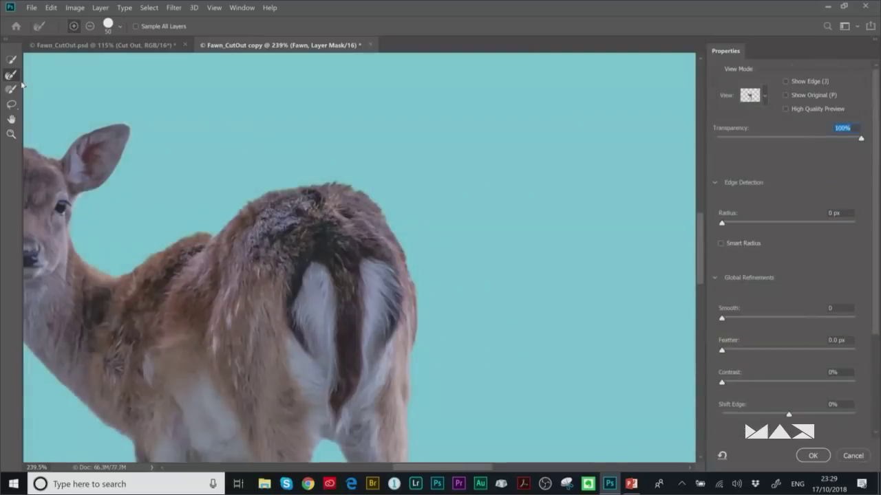
- Try to refine the fur edge over the deer's rump and down its hind leg with the Refine Edge Brush, and cancel
{"action": "mouse_move", "coordinate": [253, 190]}
{"action": "left_mouse_down"}
{"action": "mouse_move", "coordinate": [335, 169]}
{"action": "mouse_move", "coordinate": [371, 183]}
{"action": "left_mouse_up"}
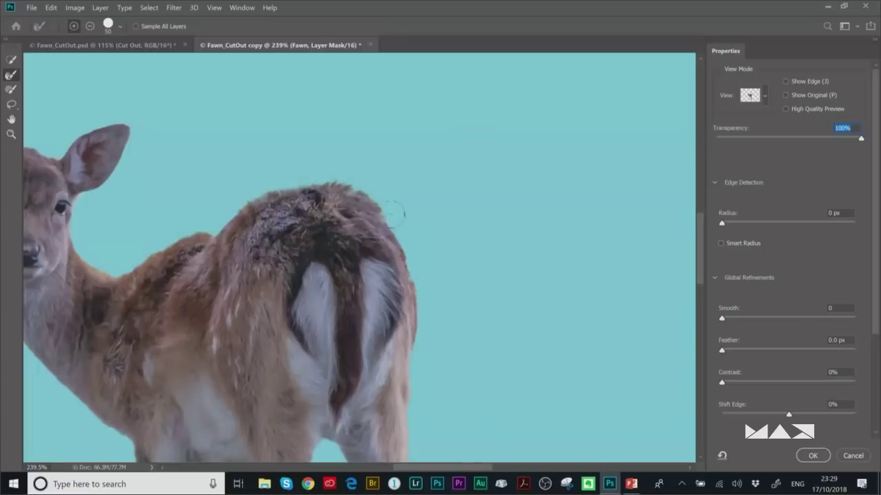
{"action": "left_click_drag", "start_coordinate": [434, 347], "coordinate": [427, 406]}
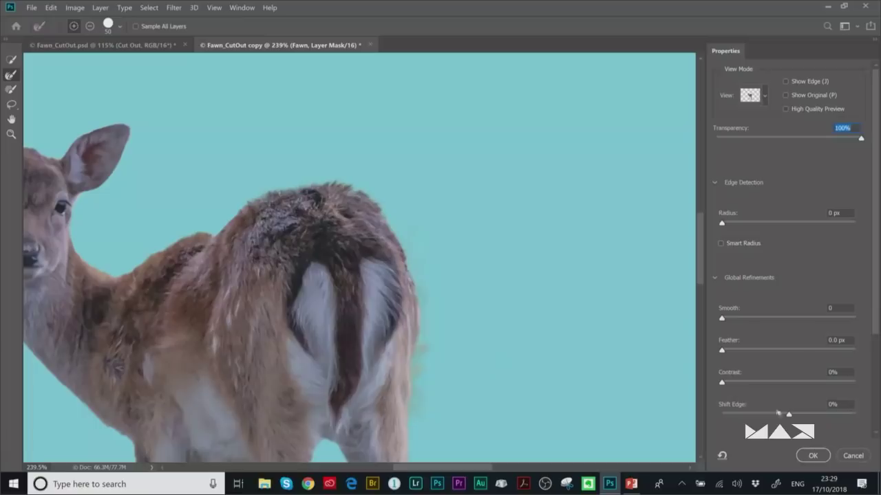
{"action": "left_click", "coordinate": [852, 457]}
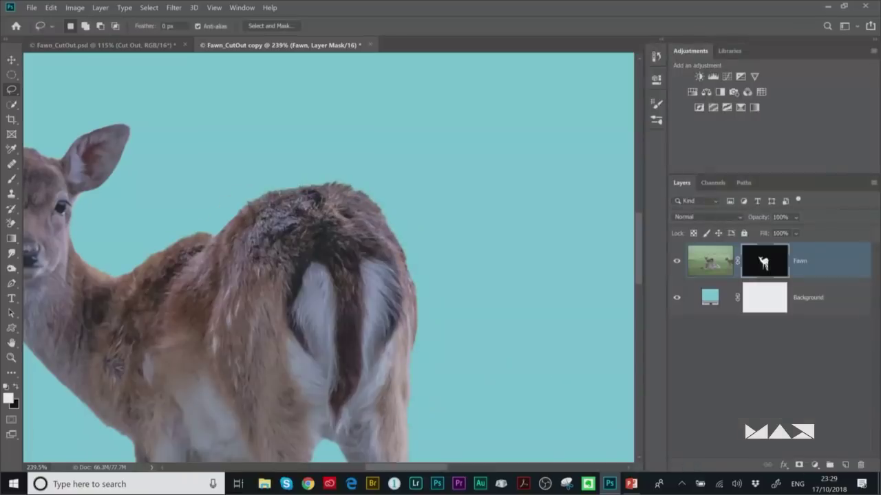
- Switch to the Brush tool with black as the foreground colour and keep a 20 px hard round tip at 100% hardness
{"action": "scroll", "coordinate": [283, 227], "scroll_direction": "down", "scroll_amount": 4}
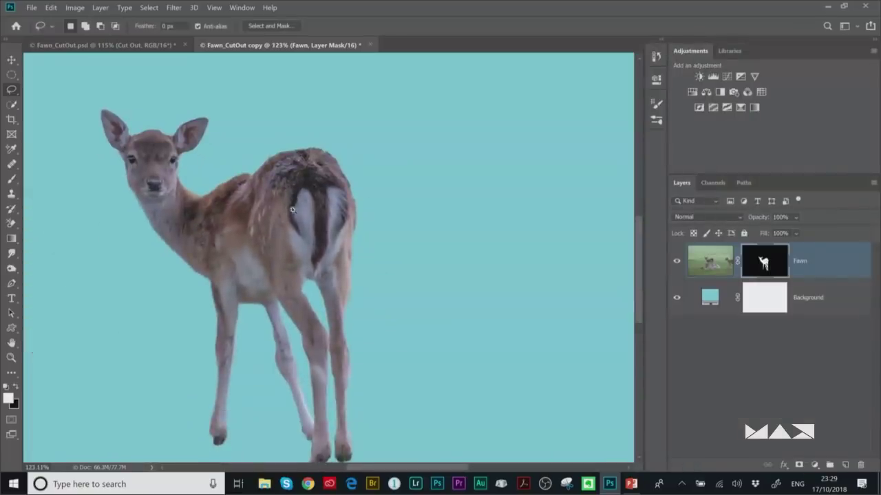
{"action": "scroll", "coordinate": [293, 209], "scroll_direction": "down", "scroll_amount": 1}
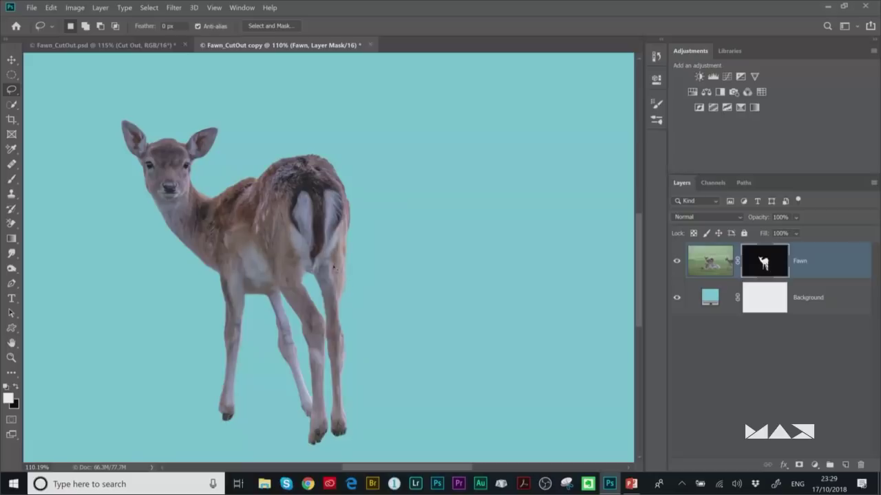
{"action": "key", "text": "b"}
{"action": "key", "text": "x"}
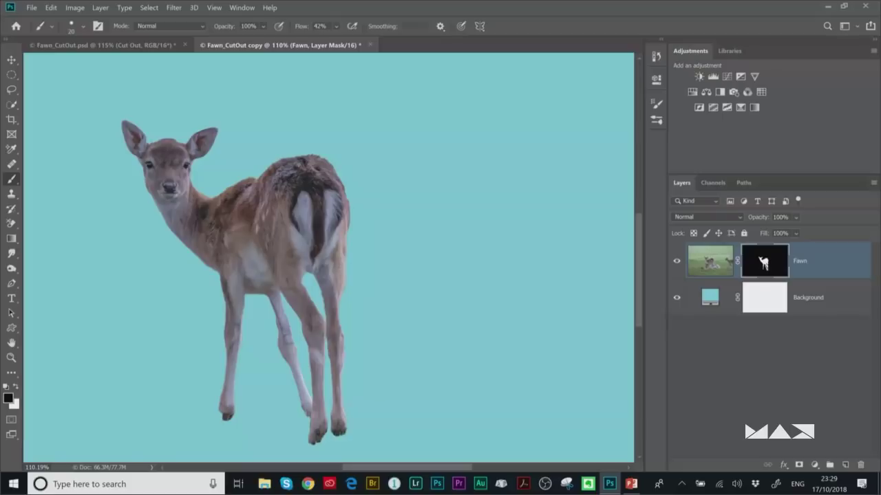
{"action": "left_click", "coordinate": [83, 26]}
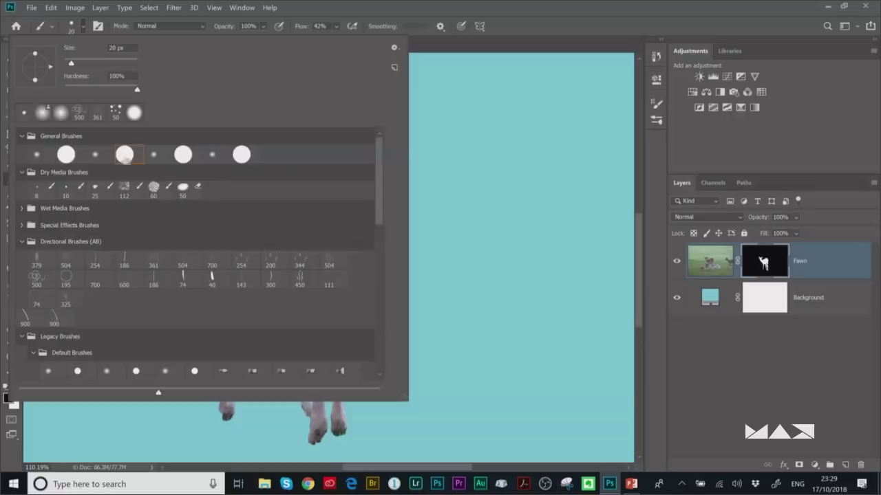
{"action": "left_click", "coordinate": [502, 29]}
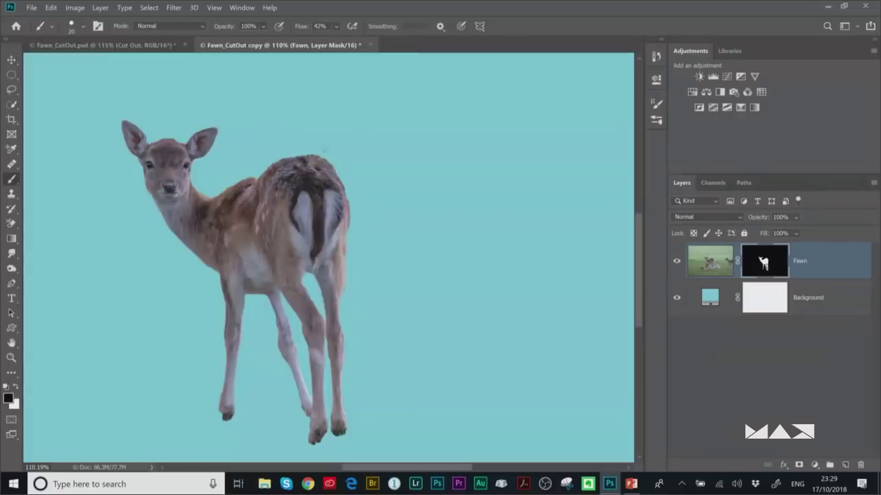
{"action": "right_click", "coordinate": [329, 168]}
{"action": "left_click_drag", "start_coordinate": [454, 164], "coordinate": [466, 165]}
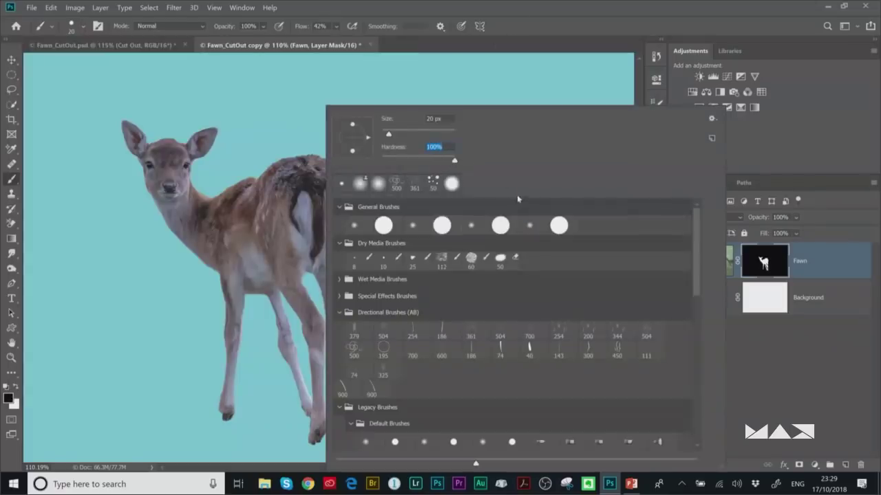
{"action": "left_click", "coordinate": [513, 31]}
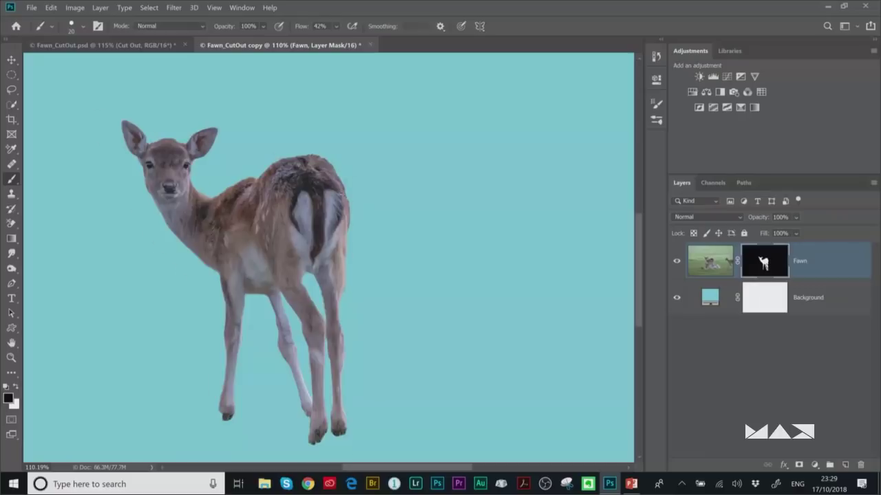
- Paint black on the Fawn mask along the deer's rump and lower back with a 50 px brush at 100% flow to trim the ragged edge
{"action": "scroll", "coordinate": [332, 192], "scroll_direction": "up", "scroll_amount": 3}
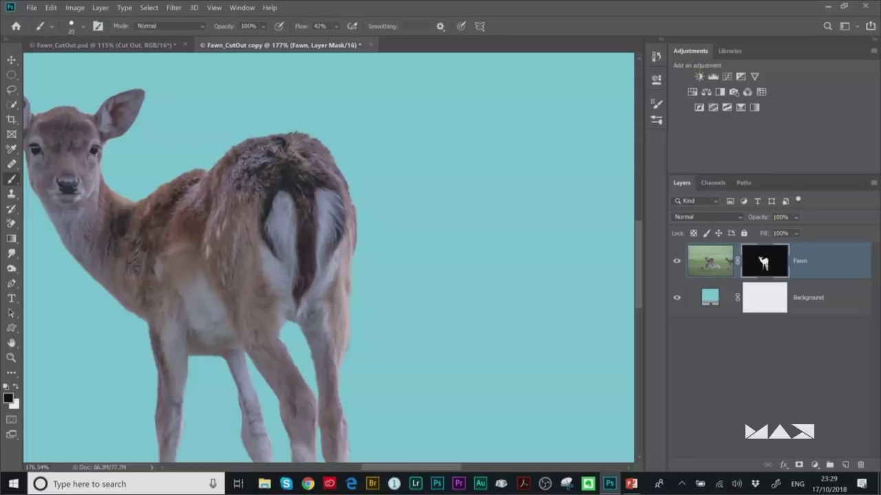
{"action": "scroll", "coordinate": [297, 170], "scroll_direction": "up", "scroll_amount": 4}
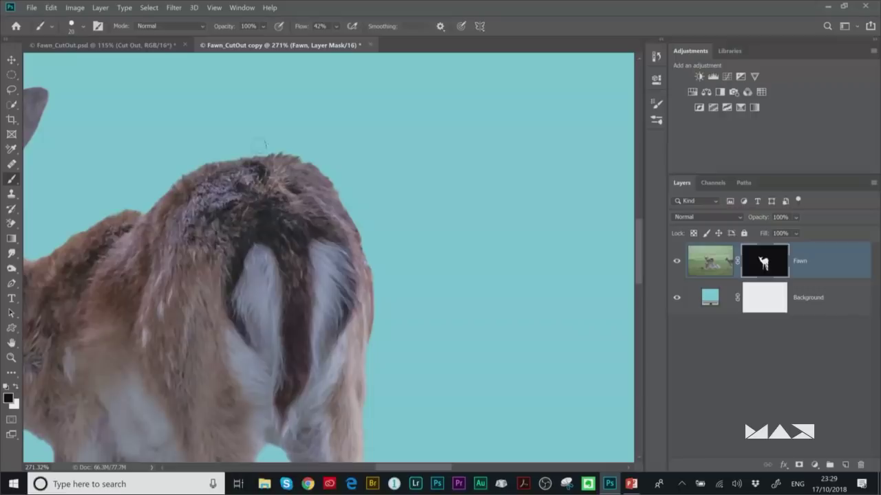
{"action": "key", "text": "bracketright"}
{"action": "key", "text": "bracketright"}
{"action": "left_click_drag", "start_coordinate": [198, 160], "coordinate": [203, 157]}
{"action": "left_click_drag", "start_coordinate": [302, 26], "coordinate": [357, 32]}
{"action": "mouse_move", "coordinate": [200, 163]}
{"action": "left_mouse_down"}
{"action": "mouse_move", "coordinate": [220, 148]}
{"action": "mouse_move", "coordinate": [262, 141]}
{"action": "mouse_move", "coordinate": [313, 148]}
{"action": "mouse_move", "coordinate": [344, 185]}
{"action": "mouse_move", "coordinate": [376, 265]}
{"action": "mouse_move", "coordinate": [389, 331]}
{"action": "mouse_move", "coordinate": [377, 393]}
{"action": "left_mouse_up"}
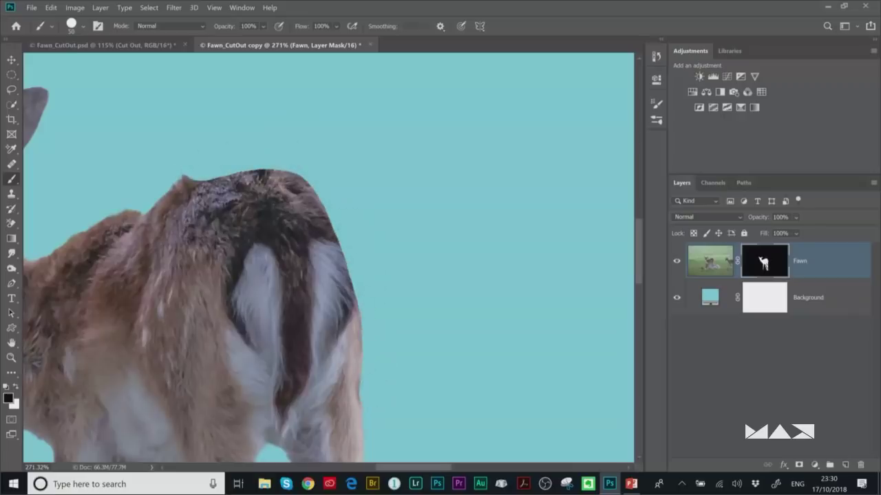
{"action": "left_click_drag", "start_coordinate": [200, 159], "coordinate": [157, 207]}
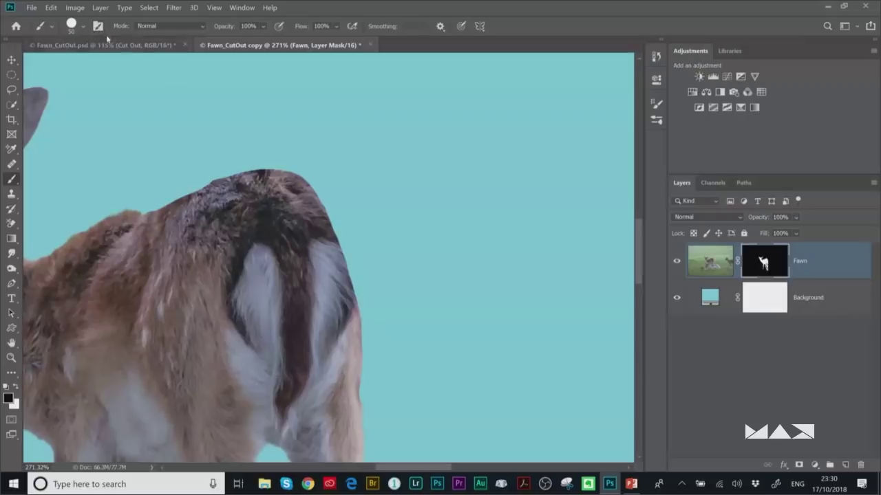
- Create a new 3000 x 2000 px document at 300 ppi in 8-bit RGB with a white background
{"action": "left_click", "coordinate": [32, 8]}
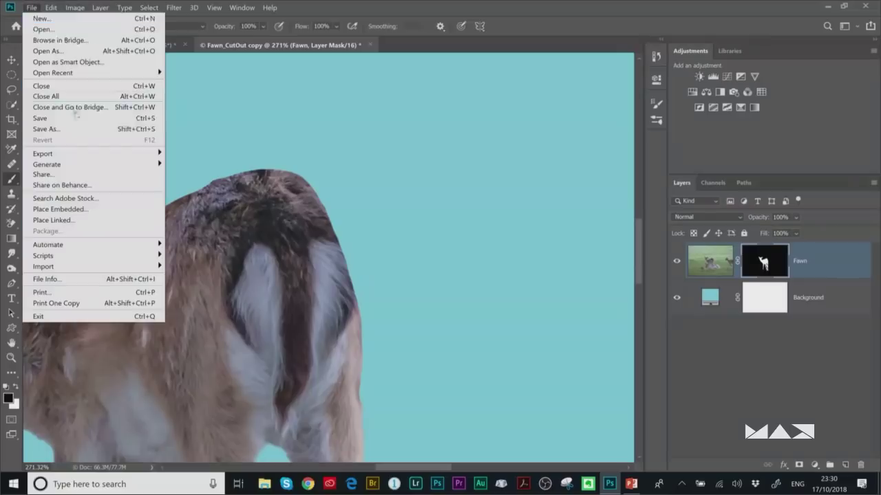
{"action": "left_click", "coordinate": [41, 18]}
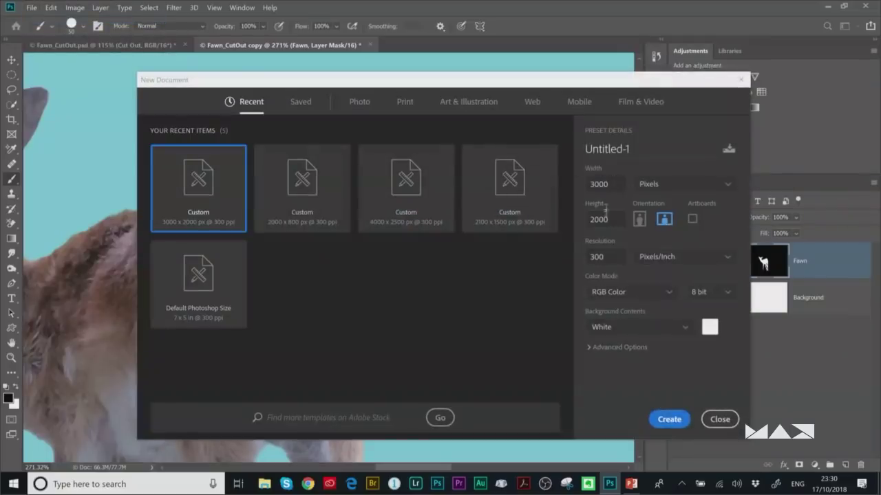
{"action": "left_click", "coordinate": [667, 422]}
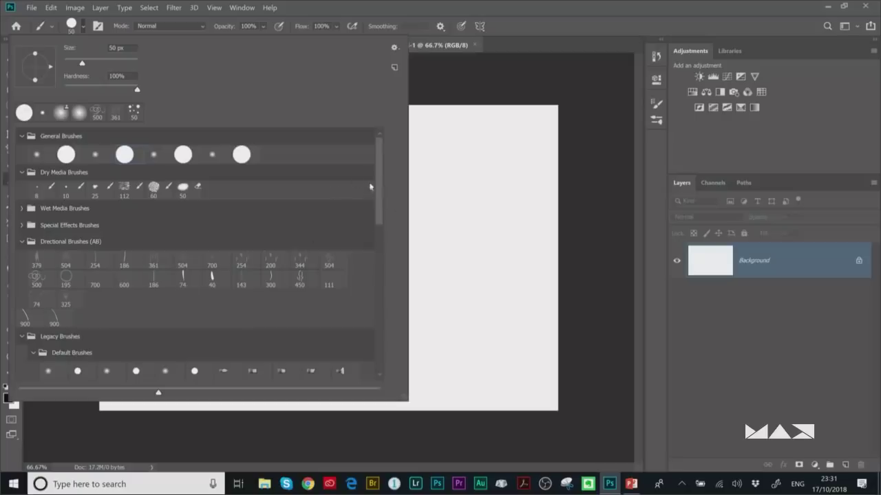
- Choose the 134 px grass brush from the legacy Default Brushes and enlarge it to 600 px
{"action": "scroll", "coordinate": [381, 199], "scroll_direction": "down", "scroll_amount": 5}
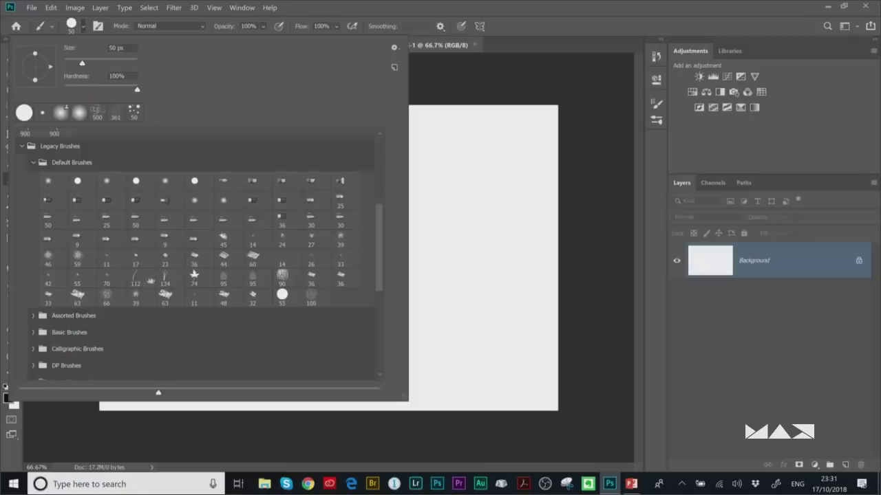
{"action": "left_click", "coordinate": [165, 279]}
{"action": "left_click", "coordinate": [531, 13]}
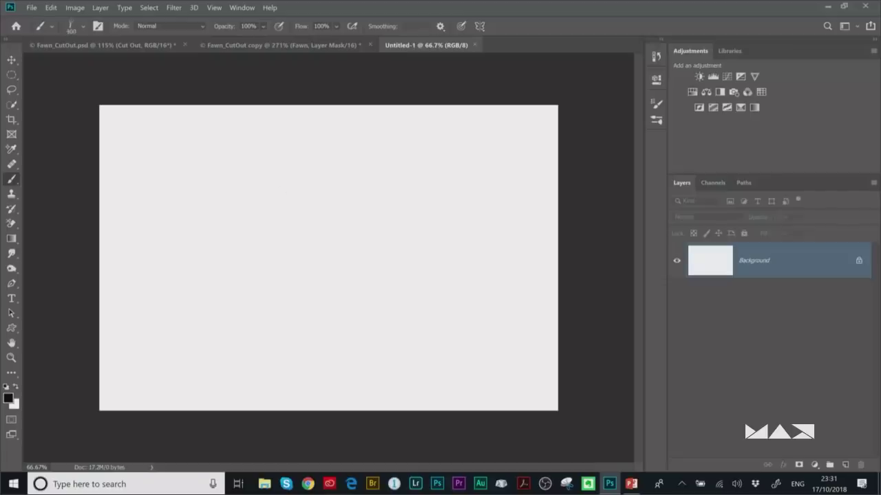
- Paint a test row of grass tufts across the upper canvas with the brush at 700 px, and revert the document
{"action": "left_click_drag", "start_coordinate": [182, 199], "coordinate": [523, 200]}
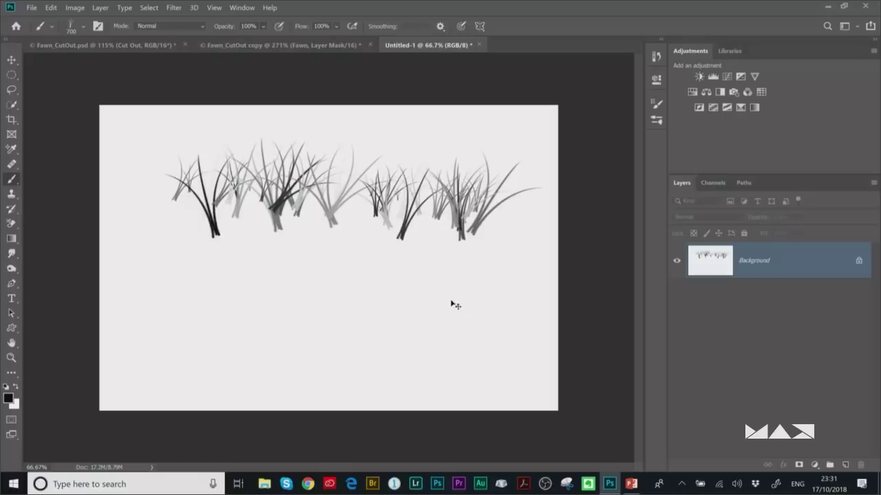
{"action": "key", "text": "F12"}
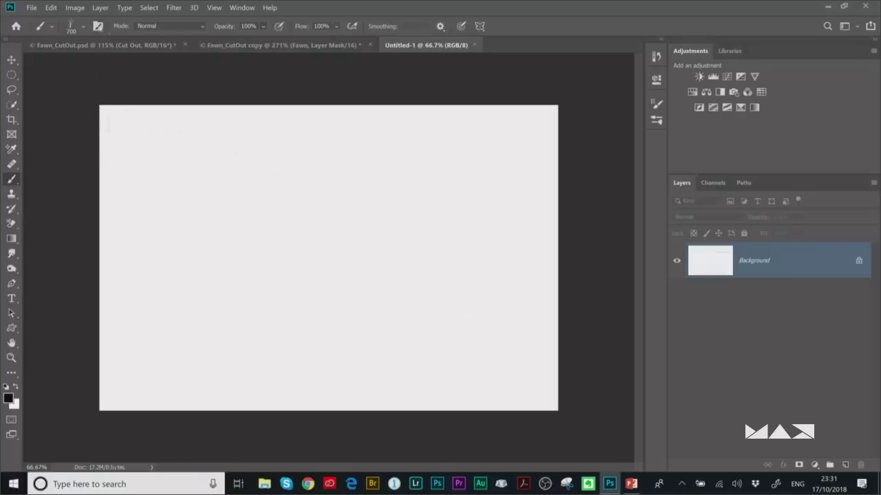
- Turn off Shape Dynamics, Scattering, Color Dynamics and Transfer for the grass brush
{"action": "left_click", "coordinate": [99, 26]}
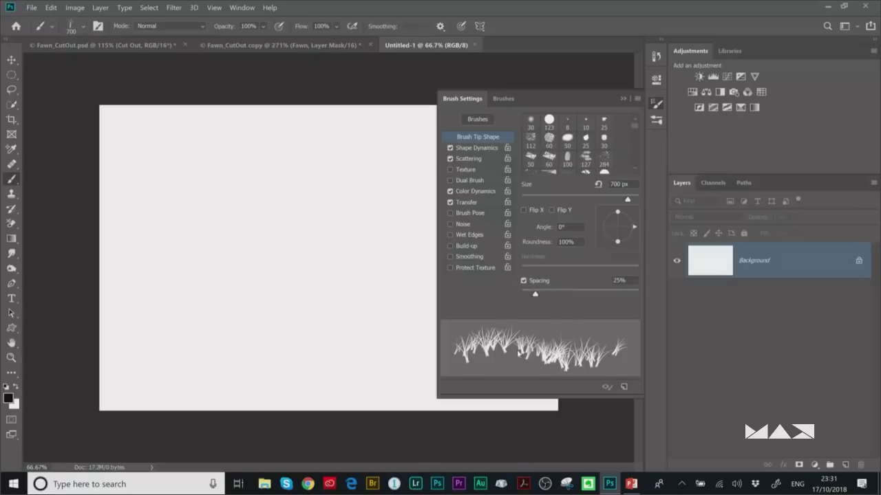
{"action": "left_click", "coordinate": [450, 148]}
{"action": "left_click", "coordinate": [450, 202]}
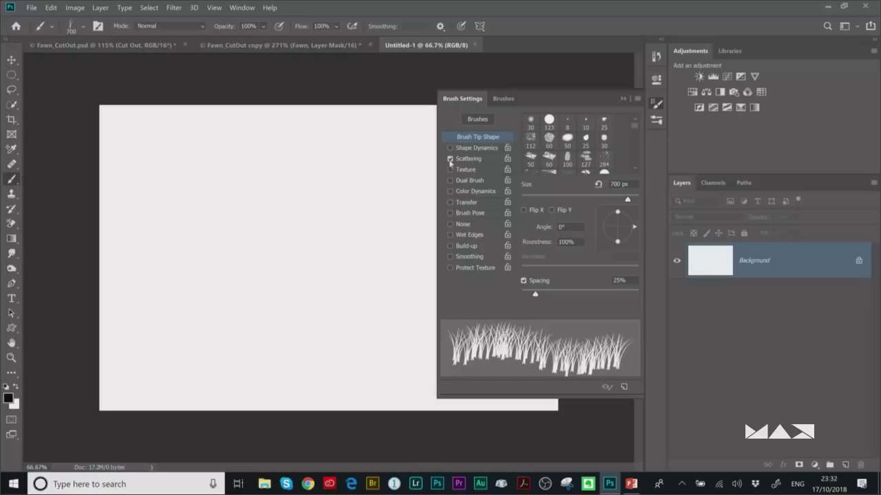
{"action": "left_click", "coordinate": [450, 158]}
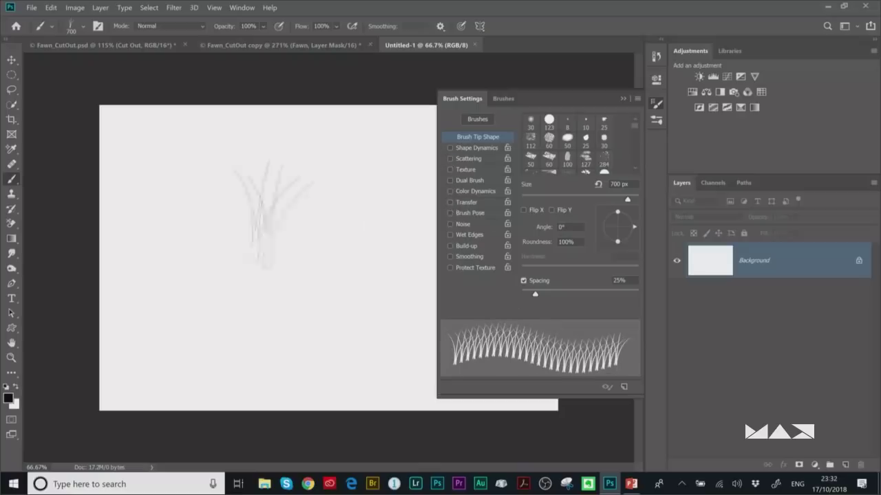
- Paint a straight horizontal test row of grass tufts on the upper part of the canvas with the brush at 250 px
{"action": "key", "text": "bracketleft"}
{"action": "key", "text": "bracketleft"}
{"action": "key", "text": "bracketleft"}
{"action": "key", "text": "bracketleft"}
{"action": "key", "text": "bracketleft"}
{"action": "key", "text": "bracketleft"}
{"action": "key", "text": "bracketleft"}
{"action": "key", "text": "bracketleft"}
{"action": "key", "text": "bracketleft"}
{"action": "key", "text": "bracketleft"}
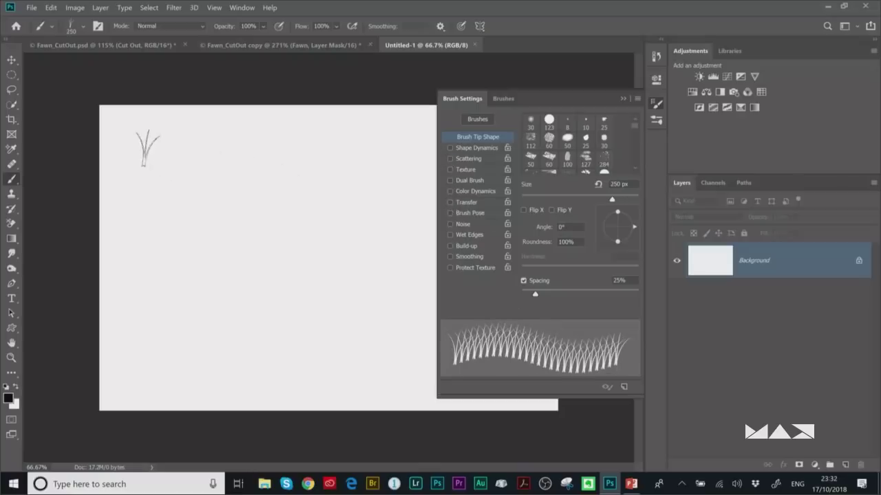
{"action": "left_click_drag", "start_coordinate": [144, 146], "coordinate": [324, 145]}
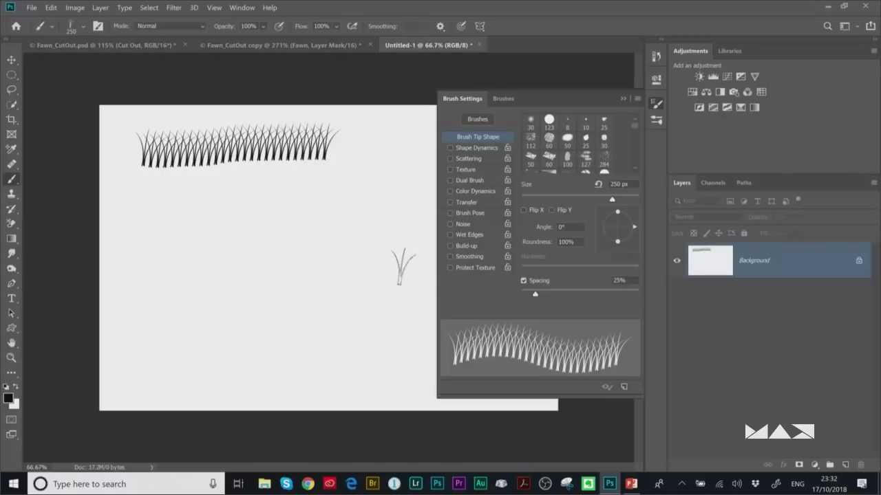
- Enable Shape Dynamics for the brush with Size Jitter at 5% and Angle Jitter at 3%
{"action": "left_click", "coordinate": [471, 148]}
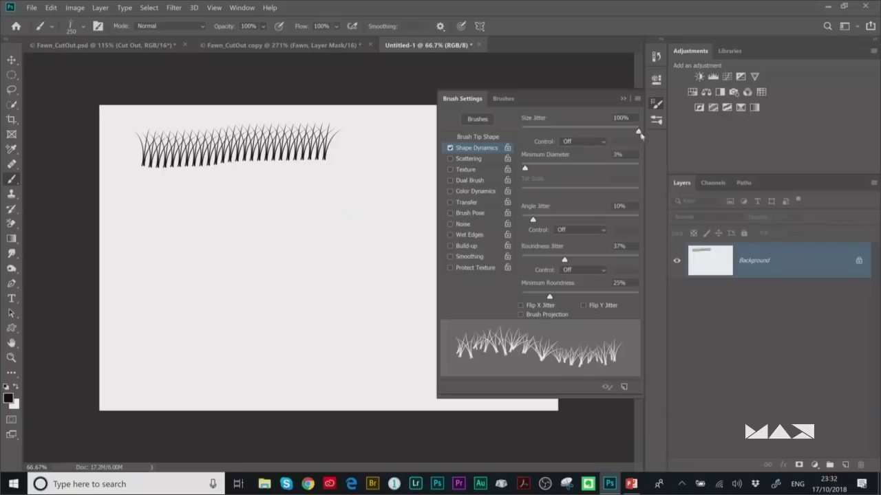
{"action": "left_click_drag", "start_coordinate": [706, 165], "coordinate": [636, 164]}
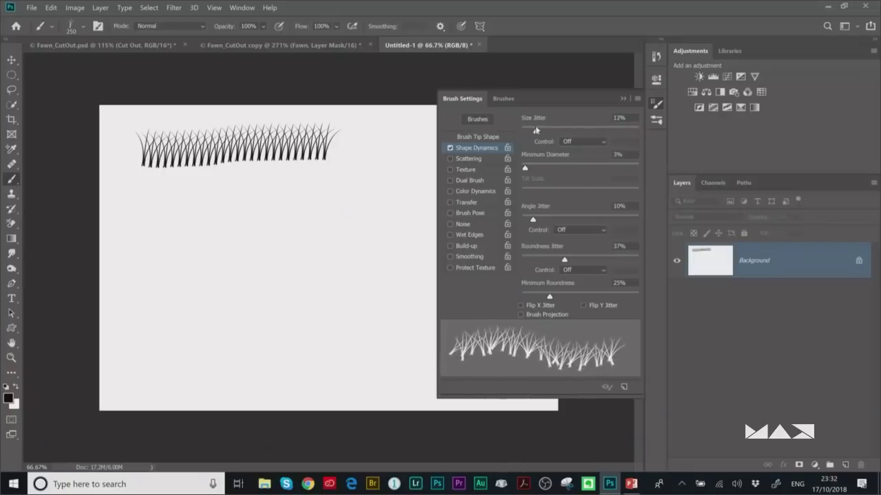
{"action": "left_click_drag", "start_coordinate": [536, 130], "coordinate": [528, 130]}
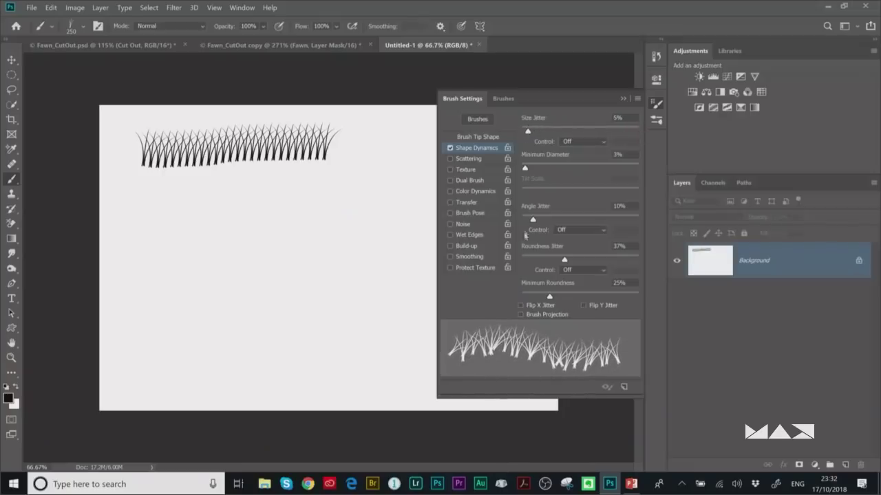
{"action": "mouse_move", "coordinate": [533, 222]}
{"action": "left_mouse_down"}
{"action": "mouse_move", "coordinate": [626, 219]}
{"action": "mouse_move", "coordinate": [526, 220]}
{"action": "left_mouse_up"}
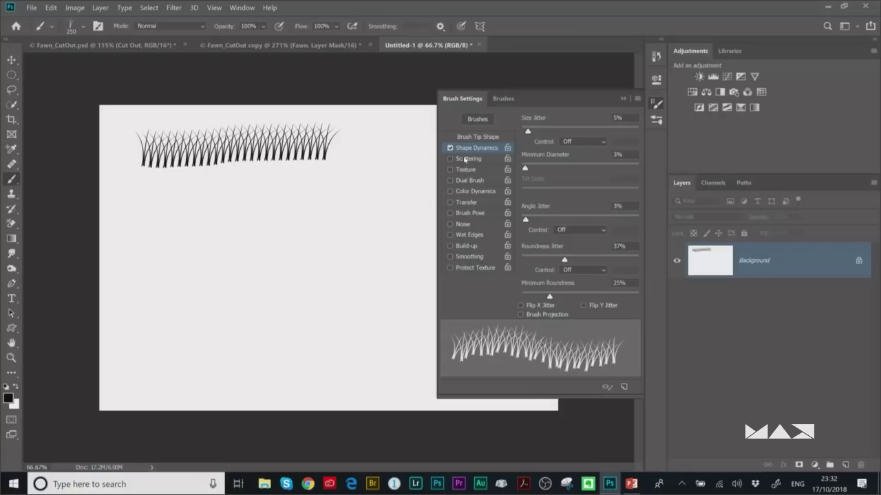
- Set the brush spacing to 1% and paint a horizontal test stroke below the row of grass tufts
{"action": "left_click", "coordinate": [476, 137]}
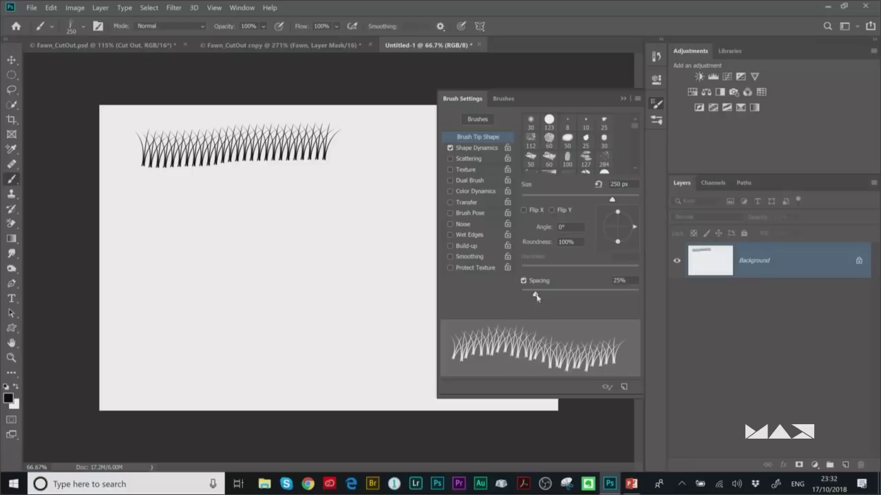
{"action": "left_click_drag", "start_coordinate": [536, 297], "coordinate": [520, 294]}
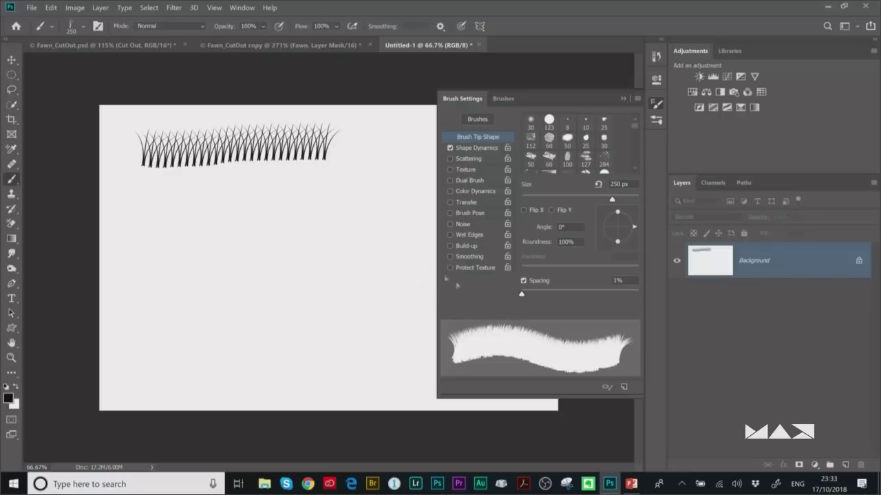
{"action": "mouse_move", "coordinate": [143, 212]}
{"action": "left_mouse_down"}
{"action": "mouse_move", "coordinate": [320, 210]}
{"action": "mouse_move", "coordinate": [147, 212]}
{"action": "left_mouse_up"}
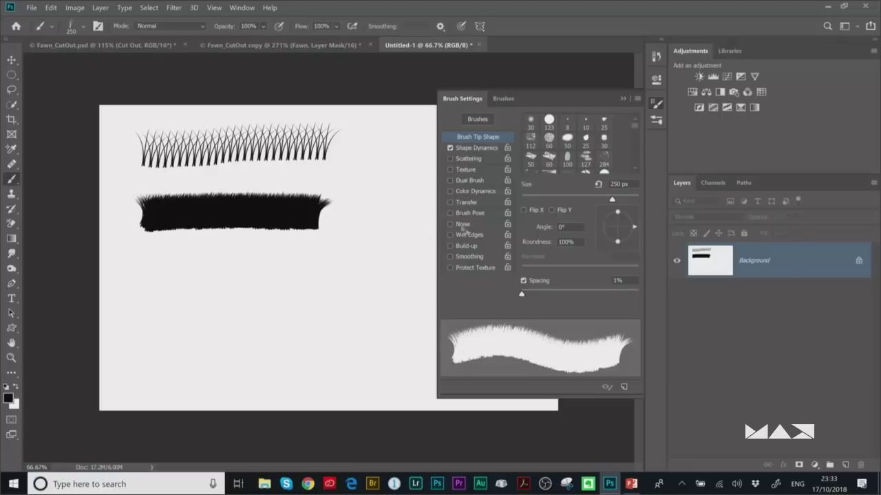
- In Fawn_CutOut copy, paint white on the Fawn mask along the deer's lower back with the grass brush at 50 px
{"action": "left_click", "coordinate": [270, 45]}
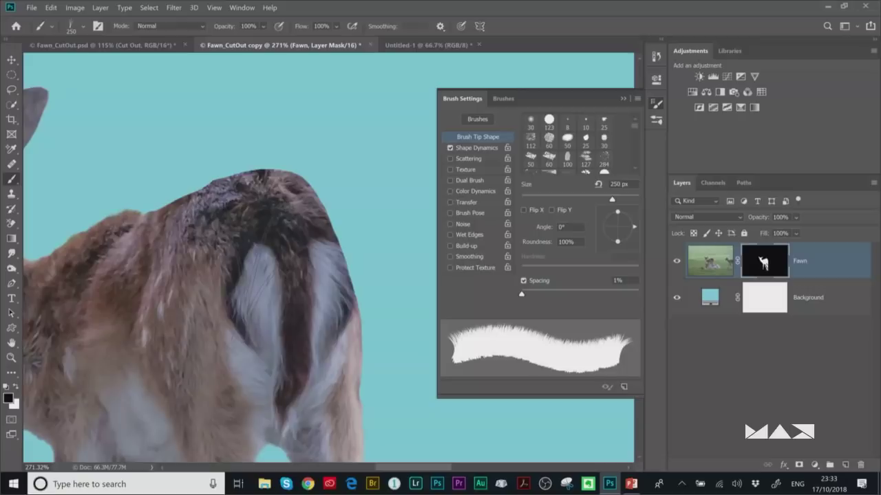
{"action": "left_click", "coordinate": [19, 386]}
{"action": "key", "text": "bracketleft"}
{"action": "key", "text": "bracketleft"}
{"action": "key", "text": "bracketleft"}
{"action": "key", "text": "bracketleft"}
{"action": "key", "text": "bracketleft"}
{"action": "key", "text": "bracketleft"}
{"action": "key", "text": "bracketleft"}
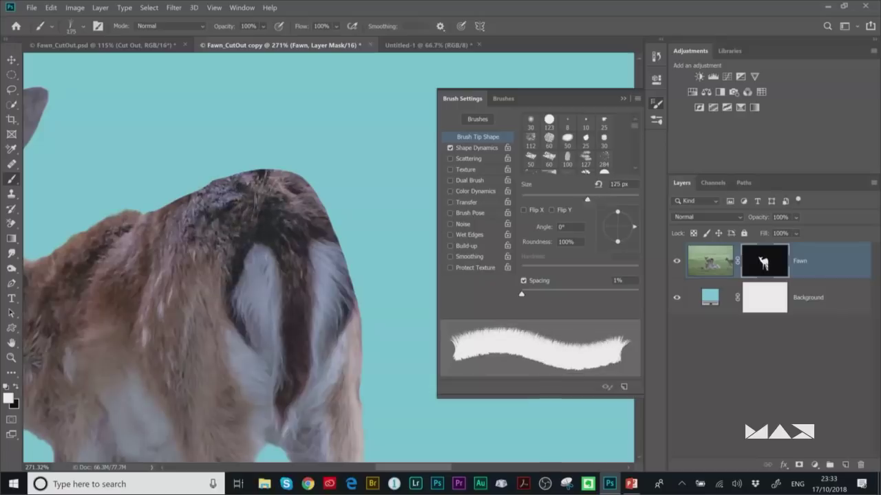
{"action": "key", "text": "bracketleft"}
{"action": "key", "text": "bracketleft"}
{"action": "key", "text": "bracketleft"}
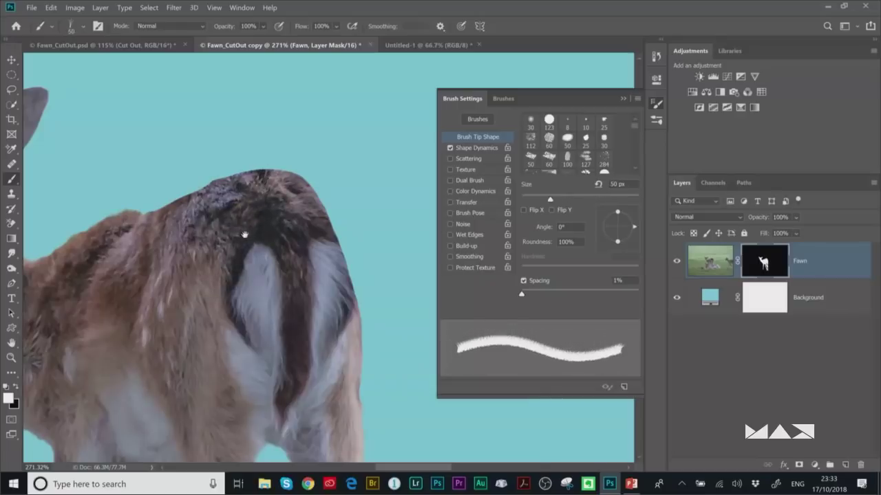
{"action": "scroll", "coordinate": [226, 218], "scroll_direction": "up", "scroll_amount": 3}
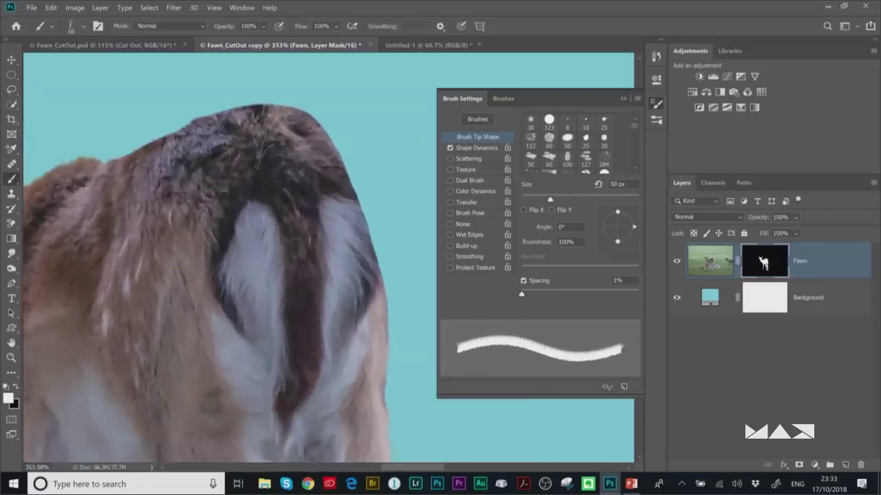
{"action": "mouse_move", "coordinate": [256, 145]}
{"action": "left_mouse_down"}
{"action": "mouse_move", "coordinate": [233, 153]}
{"action": "mouse_move", "coordinate": [227, 133]}
{"action": "mouse_move", "coordinate": [199, 141]}
{"action": "mouse_move", "coordinate": [93, 194]}
{"action": "left_mouse_up"}
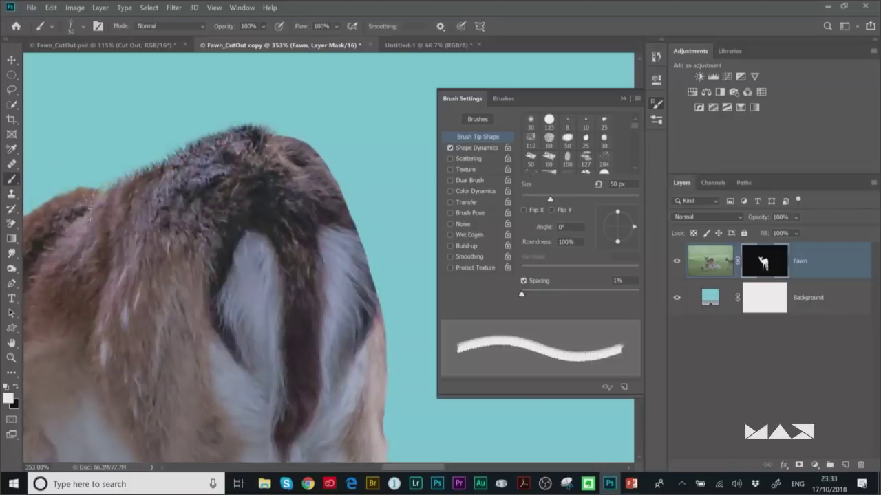
- Paint the white fur edge onward over the top of the rump, undoing a test dab placed outside the deer's outline
{"action": "mouse_move", "coordinate": [134, 176]}
{"action": "left_mouse_down"}
{"action": "mouse_move", "coordinate": [206, 141]}
{"action": "mouse_move", "coordinate": [286, 130]}
{"action": "left_mouse_up"}
{"action": "mouse_move", "coordinate": [220, 152]}
{"action": "left_mouse_down"}
{"action": "mouse_move", "coordinate": [303, 134]}
{"action": "mouse_move", "coordinate": [320, 155]}
{"action": "left_mouse_up"}
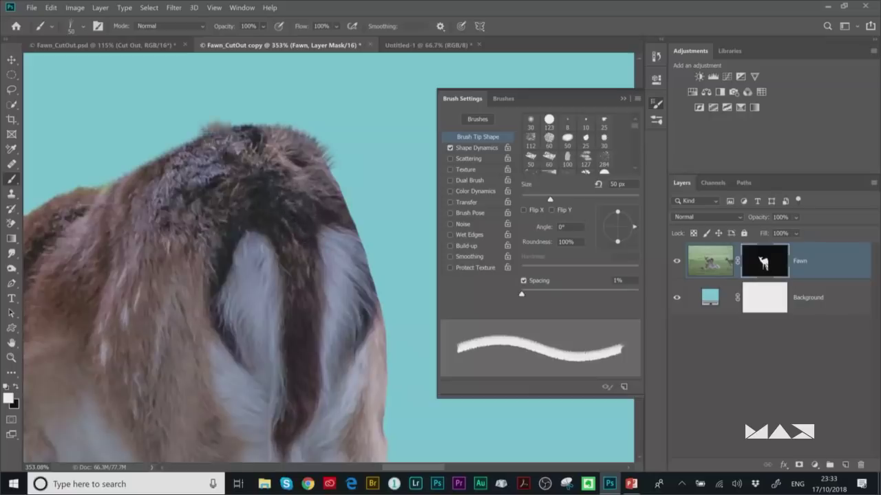
{"action": "left_click", "coordinate": [212, 124]}
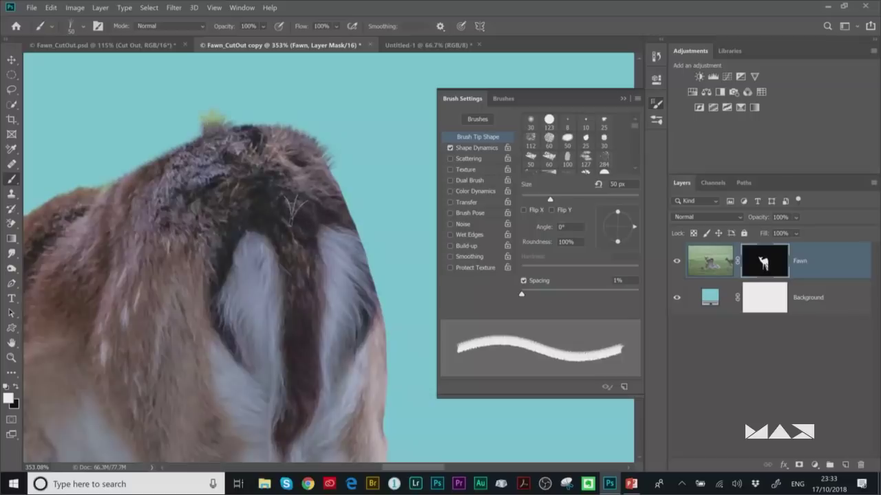
{"action": "key", "text": "ctrl+z"}
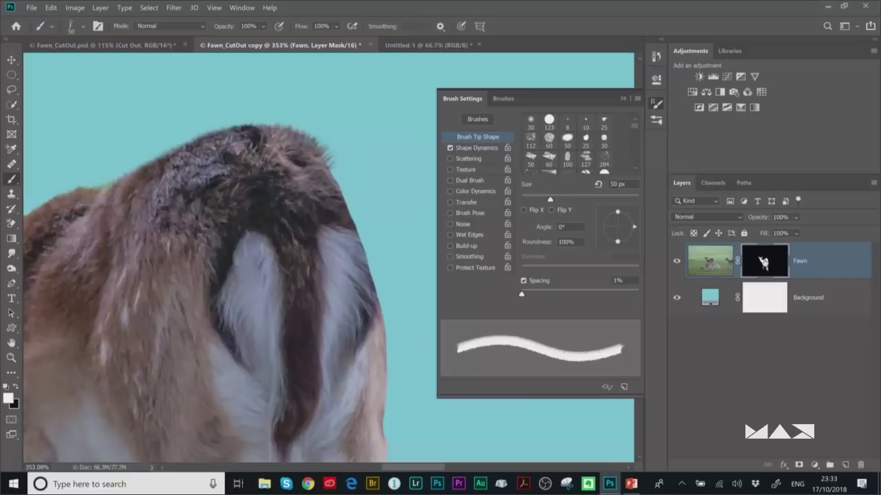
- Lower the Fawn mask's density to 54% and paint white fur along the top and upper curve of the rump
{"action": "double_click", "coordinate": [762, 262]}
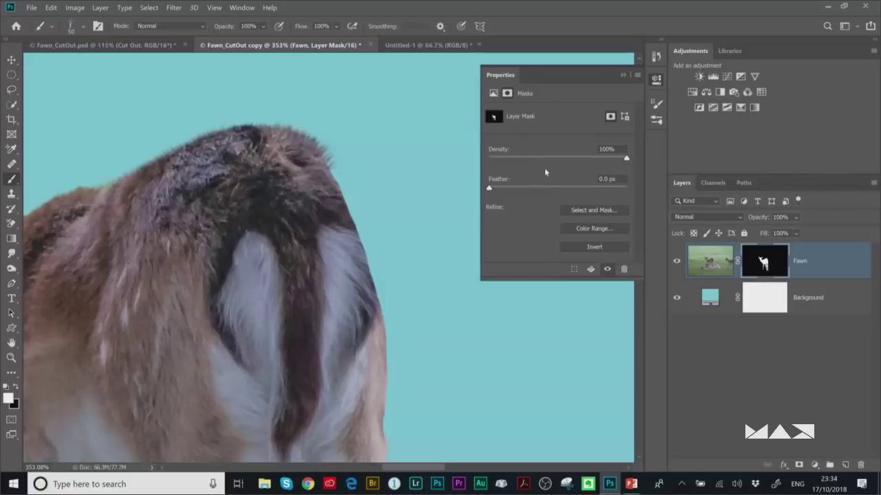
{"action": "left_click_drag", "start_coordinate": [626, 159], "coordinate": [563, 159]}
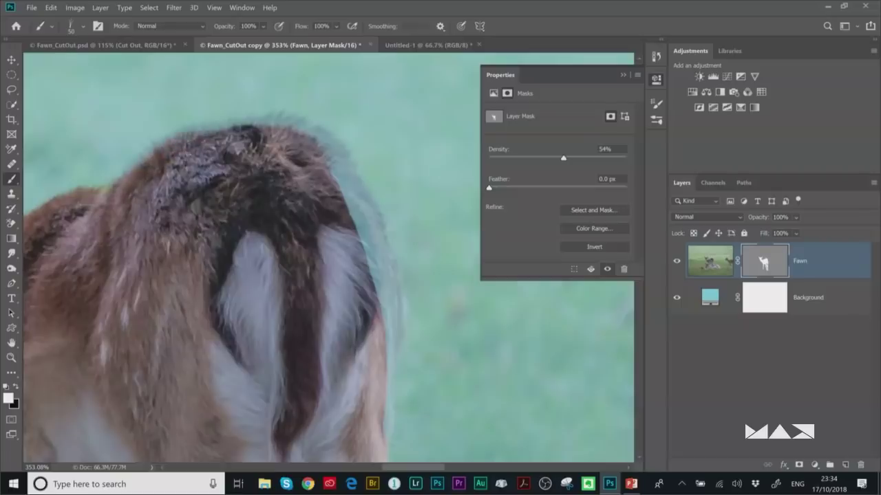
{"action": "mouse_move", "coordinate": [190, 134]}
{"action": "left_mouse_down"}
{"action": "mouse_move", "coordinate": [251, 144]}
{"action": "mouse_move", "coordinate": [275, 124]}
{"action": "mouse_move", "coordinate": [313, 127]}
{"action": "mouse_move", "coordinate": [323, 148]}
{"action": "mouse_move", "coordinate": [286, 155]}
{"action": "mouse_move", "coordinate": [295, 162]}
{"action": "left_mouse_up"}
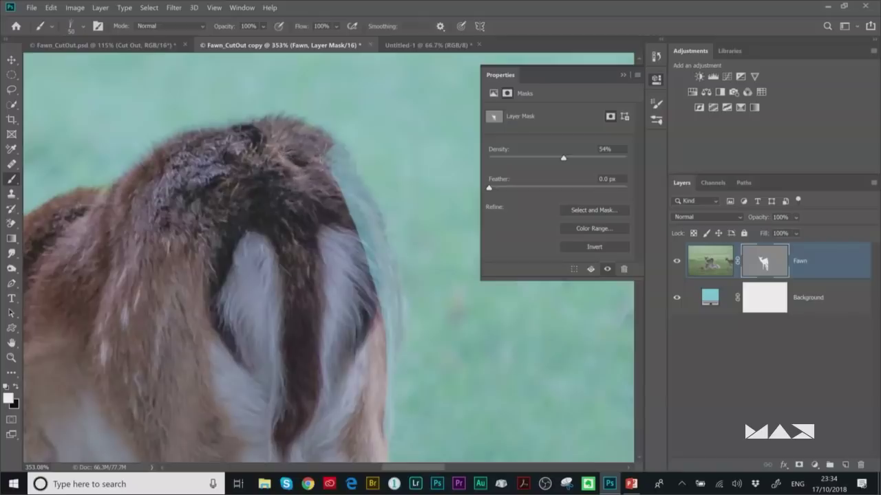
{"action": "mouse_move", "coordinate": [318, 165]}
{"action": "left_mouse_down"}
{"action": "mouse_move", "coordinate": [318, 184]}
{"action": "mouse_move", "coordinate": [339, 211]}
{"action": "left_mouse_up"}
{"action": "mouse_move", "coordinate": [326, 148]}
{"action": "left_mouse_down"}
{"action": "mouse_move", "coordinate": [337, 167]}
{"action": "mouse_move", "coordinate": [333, 184]}
{"action": "mouse_move", "coordinate": [353, 192]}
{"action": "mouse_move", "coordinate": [340, 209]}
{"action": "left_mouse_up"}
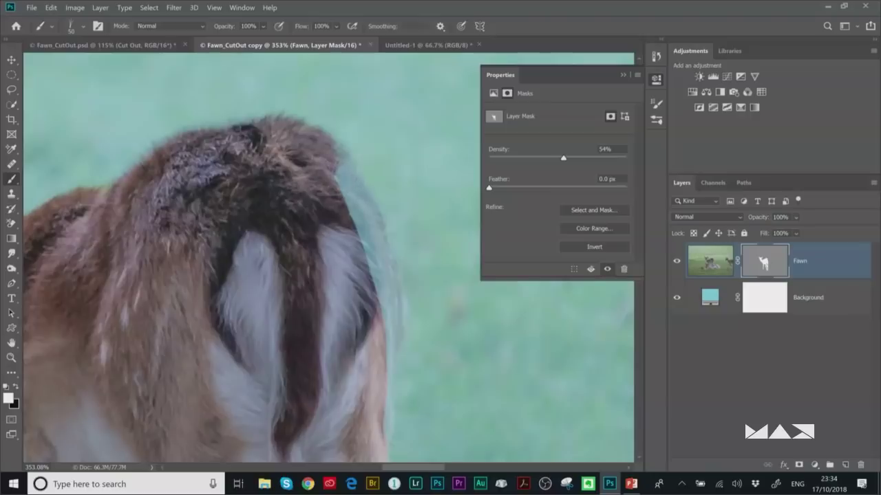
- In Untitled-1, paint a square-cornered hook-shaped test stroke below the solid fur band with the brush at 175 px
{"action": "left_click", "coordinate": [428, 44]}
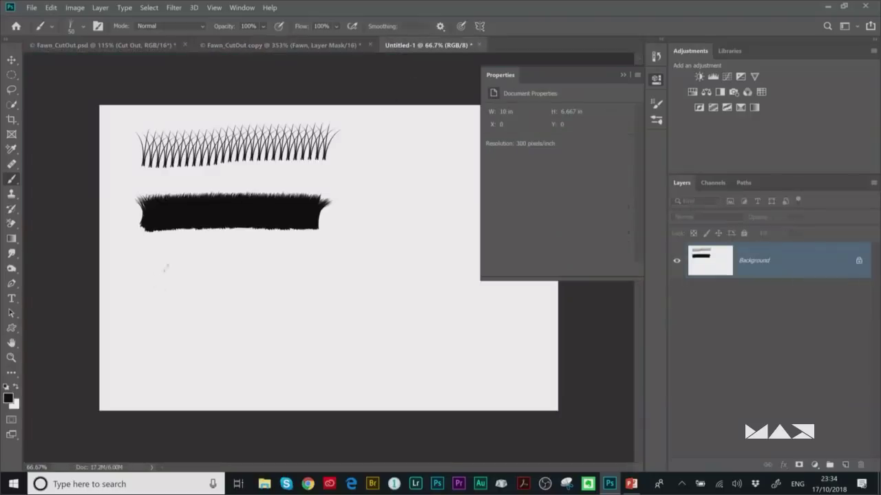
{"action": "key", "text": "bracketright"}
{"action": "key", "text": "bracketright"}
{"action": "key", "text": "bracketright"}
{"action": "mouse_move", "coordinate": [140, 266]}
{"action": "left_mouse_down"}
{"action": "mouse_move", "coordinate": [235, 269]}
{"action": "mouse_move", "coordinate": [227, 353]}
{"action": "mouse_move", "coordinate": [173, 331]}
{"action": "mouse_move", "coordinate": [168, 296]}
{"action": "left_mouse_up"}
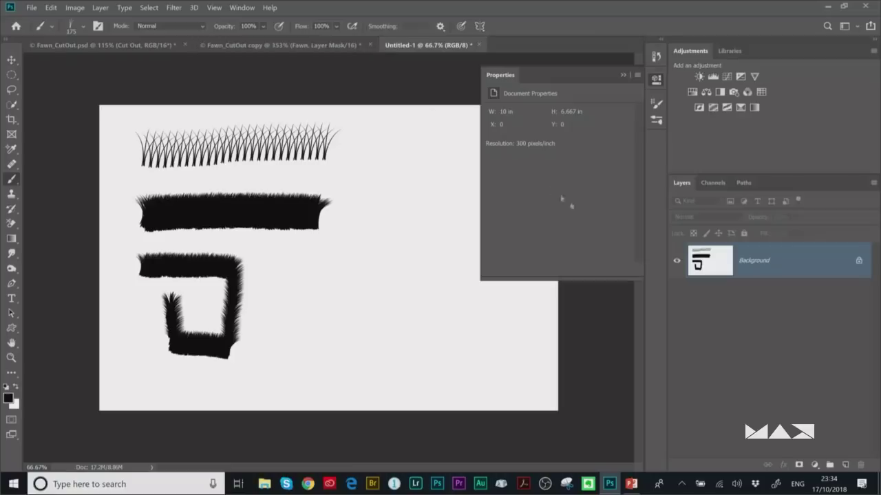
- Set the Angle Jitter control to Direction and paint a spiral test stroke beside the existing strokes
{"action": "left_click", "coordinate": [98, 26]}
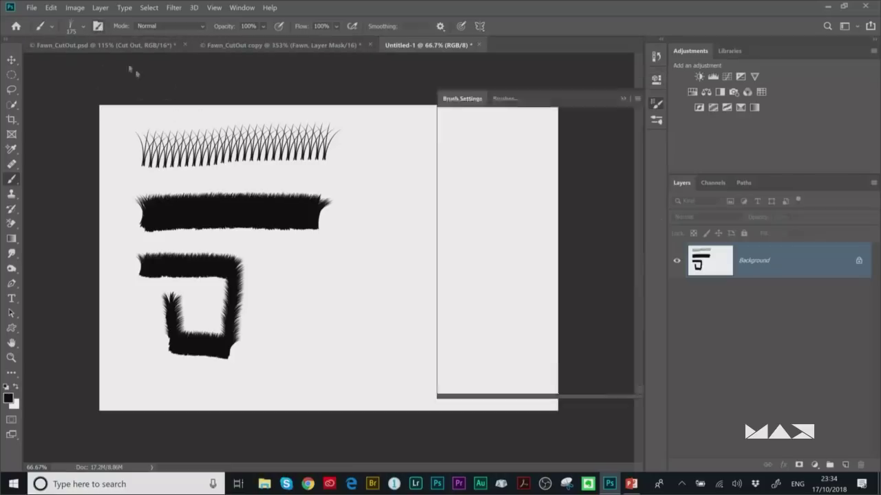
{"action": "left_click", "coordinate": [479, 148]}
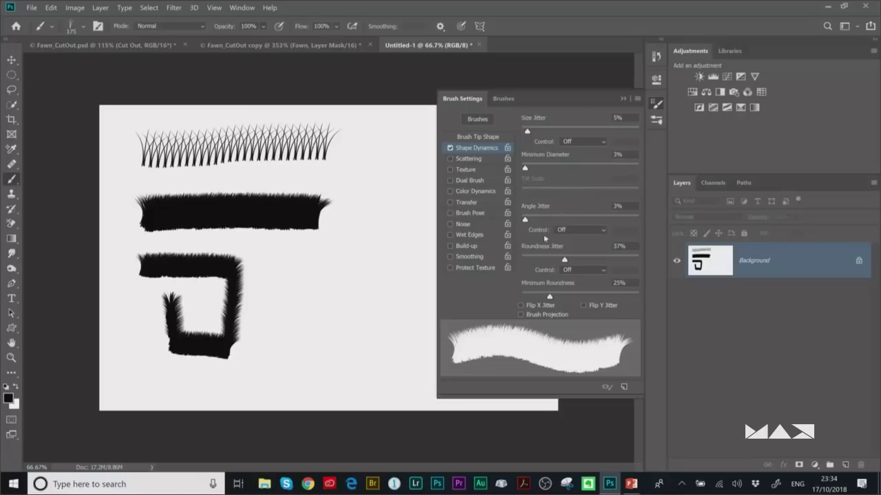
{"action": "left_click", "coordinate": [586, 232]}
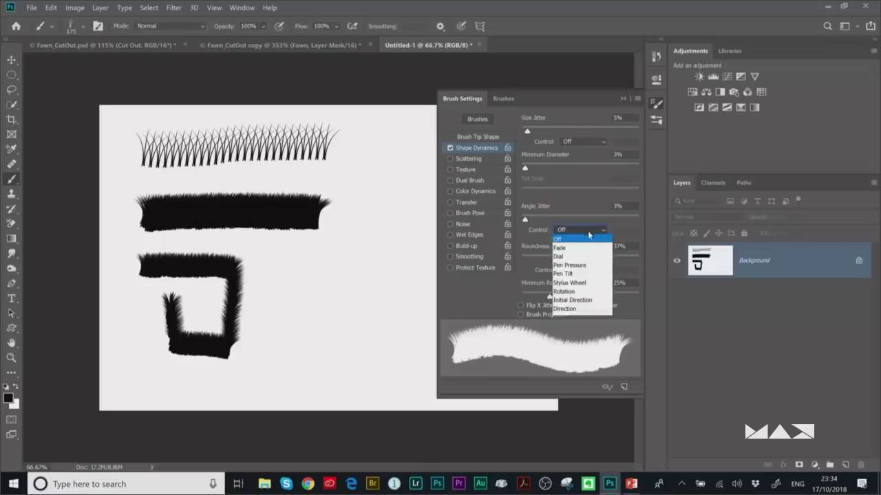
{"action": "left_click", "coordinate": [575, 311]}
{"action": "left_click", "coordinate": [657, 107]}
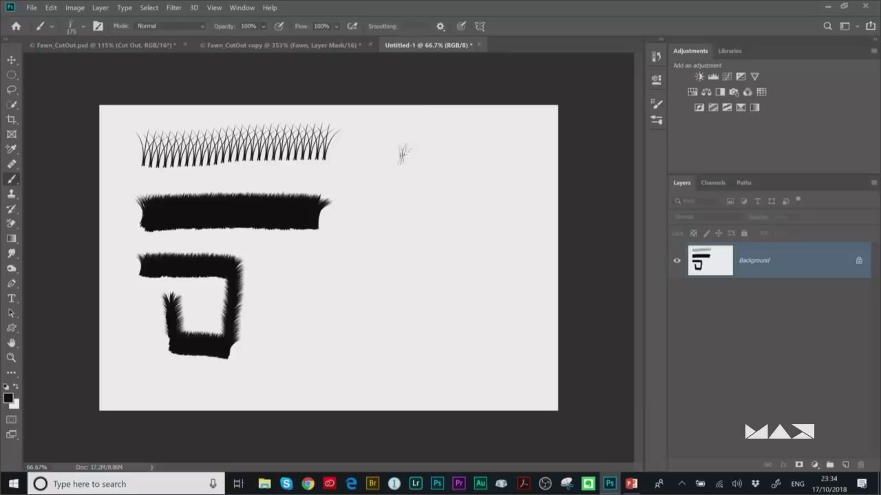
{"action": "mouse_move", "coordinate": [370, 141]}
{"action": "left_mouse_down"}
{"action": "mouse_move", "coordinate": [459, 158]}
{"action": "mouse_move", "coordinate": [483, 187]}
{"action": "mouse_move", "coordinate": [481, 256]}
{"action": "mouse_move", "coordinate": [468, 275]}
{"action": "mouse_move", "coordinate": [442, 284]}
{"action": "mouse_move", "coordinate": [413, 273]}
{"action": "mouse_move", "coordinate": [393, 243]}
{"action": "mouse_move", "coordinate": [390, 209]}
{"action": "mouse_move", "coordinate": [413, 190]}
{"action": "mouse_move", "coordinate": [447, 217]}
{"action": "mouse_move", "coordinate": [438, 258]}
{"action": "left_mouse_up"}
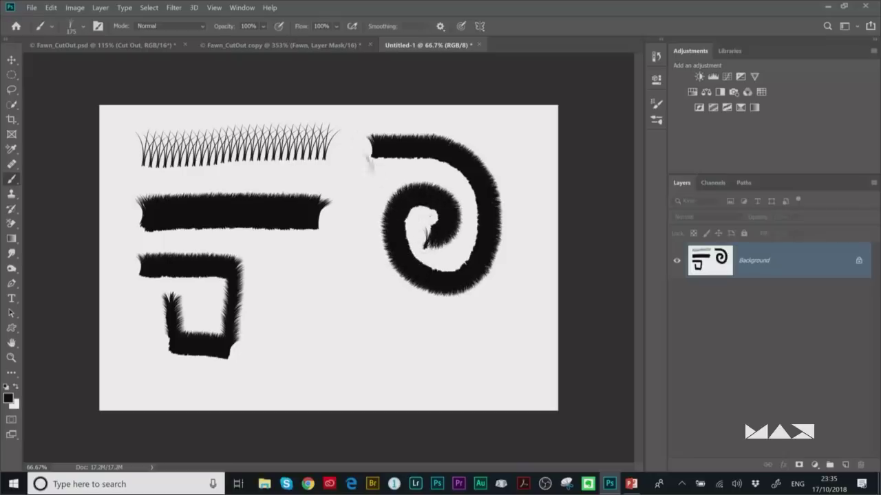
- In Fawn_CutOut copy, paint white on the Fawn mask down the outer edge of the rump with the brush at 45 px
{"action": "left_click", "coordinate": [289, 44]}
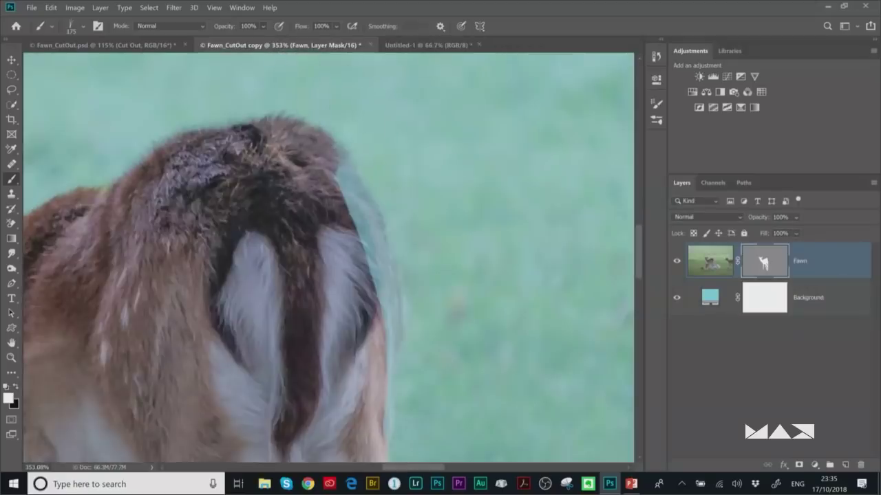
{"action": "key", "text": "bracketleft"}
{"action": "key", "text": "bracketleft"}
{"action": "key", "text": "bracketleft"}
{"action": "key", "text": "bracketleft"}
{"action": "key", "text": "bracketleft"}
{"action": "key", "text": "bracketleft"}
{"action": "key", "text": "bracketleft"}
{"action": "key", "text": "bracketleft"}
{"action": "left_click_drag", "start_coordinate": [342, 182], "coordinate": [385, 295]}
{"action": "mouse_move", "coordinate": [327, 169]}
{"action": "left_mouse_down"}
{"action": "mouse_move", "coordinate": [341, 203]}
{"action": "mouse_move", "coordinate": [375, 231]}
{"action": "mouse_move", "coordinate": [361, 227]}
{"action": "mouse_move", "coordinate": [377, 227]}
{"action": "mouse_move", "coordinate": [390, 288]}
{"action": "mouse_move", "coordinate": [377, 368]}
{"action": "left_mouse_up"}
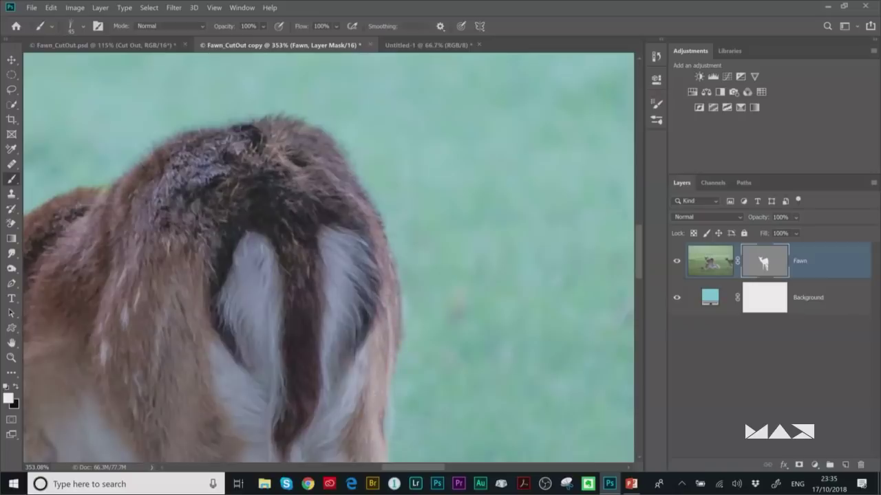
- Refine the fur edge with white mask strokes down the hind leg and across the top of the rump
{"action": "left_click_drag", "start_coordinate": [372, 412], "coordinate": [372, 454]}
{"action": "mouse_move", "coordinate": [201, 146]}
{"action": "left_mouse_down"}
{"action": "mouse_move", "coordinate": [239, 135]}
{"action": "mouse_move", "coordinate": [298, 148]}
{"action": "mouse_move", "coordinate": [334, 188]}
{"action": "left_mouse_up"}
{"action": "mouse_move", "coordinate": [174, 160]}
{"action": "left_mouse_down"}
{"action": "mouse_move", "coordinate": [137, 189]}
{"action": "mouse_move", "coordinate": [169, 159]}
{"action": "mouse_move", "coordinate": [231, 126]}
{"action": "mouse_move", "coordinate": [184, 148]}
{"action": "mouse_move", "coordinate": [239, 129]}
{"action": "mouse_move", "coordinate": [291, 137]}
{"action": "mouse_move", "coordinate": [327, 151]}
{"action": "mouse_move", "coordinate": [382, 221]}
{"action": "left_mouse_up"}
{"action": "mouse_move", "coordinate": [151, 175]}
{"action": "left_mouse_down"}
{"action": "mouse_move", "coordinate": [129, 192]}
{"action": "mouse_move", "coordinate": [176, 150]}
{"action": "mouse_move", "coordinate": [220, 139]}
{"action": "left_mouse_up"}
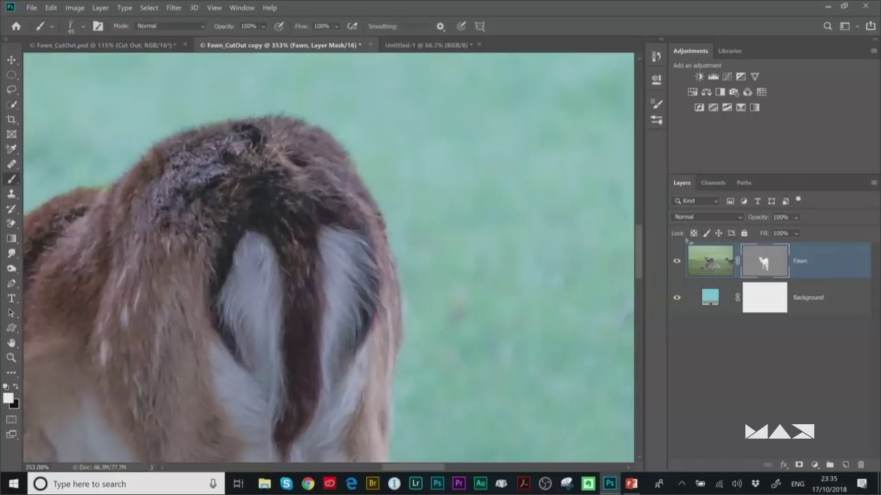
- Raise the Fawn layer mask's density to 100% so the surroundings are fully hidden
{"action": "double_click", "coordinate": [766, 258]}
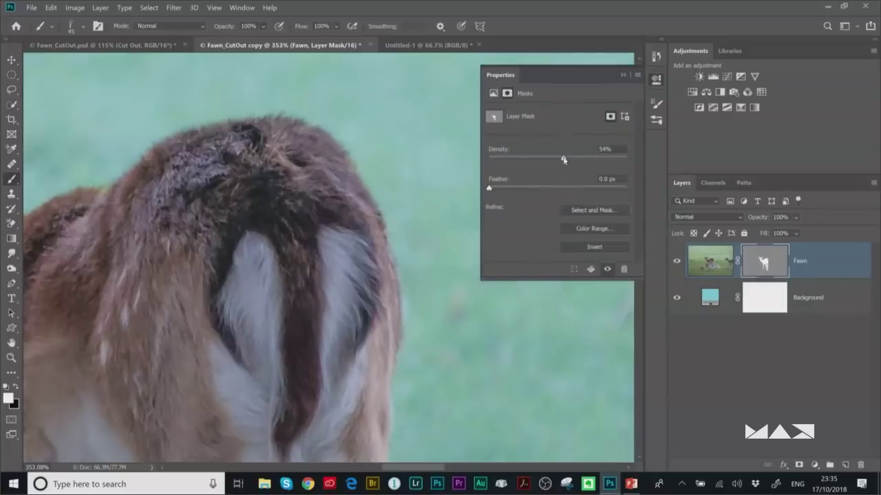
{"action": "left_click_drag", "start_coordinate": [563, 160], "coordinate": [626, 159]}
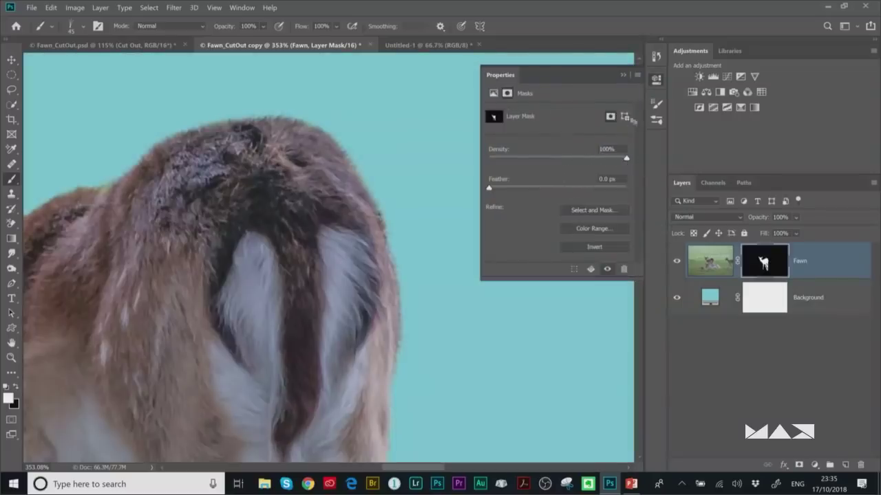
{"action": "left_click", "coordinate": [656, 79]}
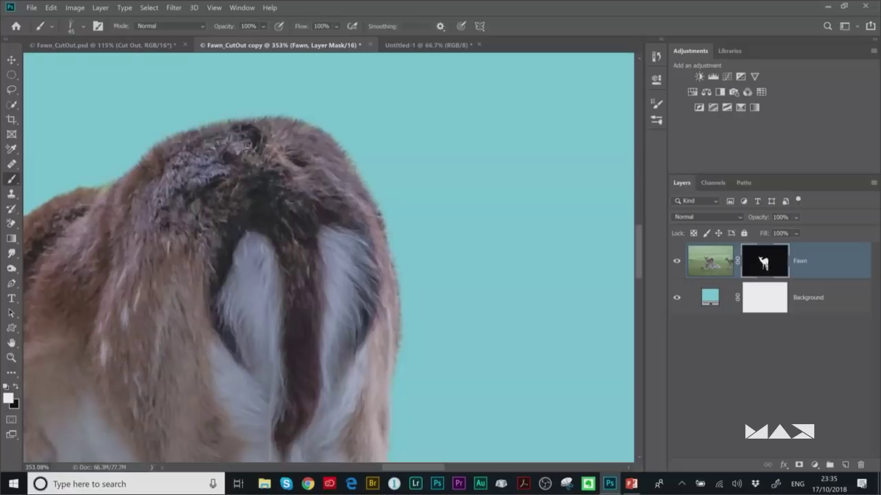
- Add a new empty layer above the Fawn layer and clip it to the Fawn layer
{"action": "scroll", "coordinate": [267, 146], "scroll_direction": "up", "scroll_amount": 3}
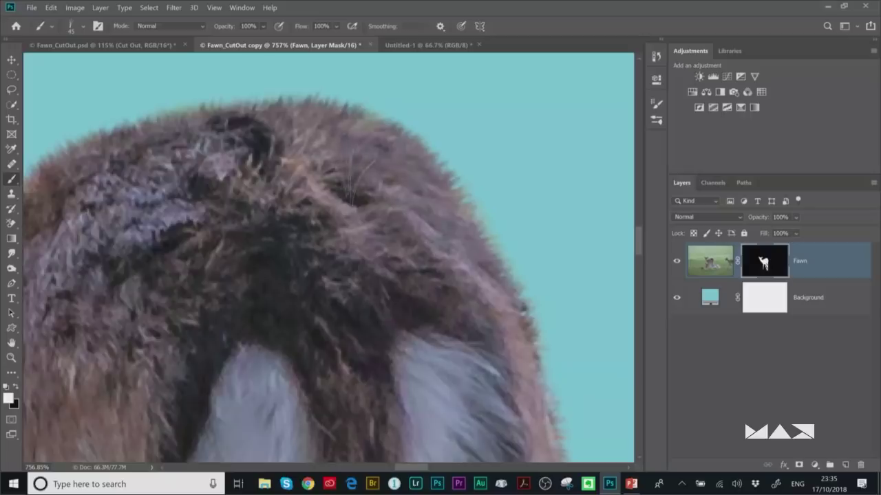
{"action": "left_click", "coordinate": [845, 466]}
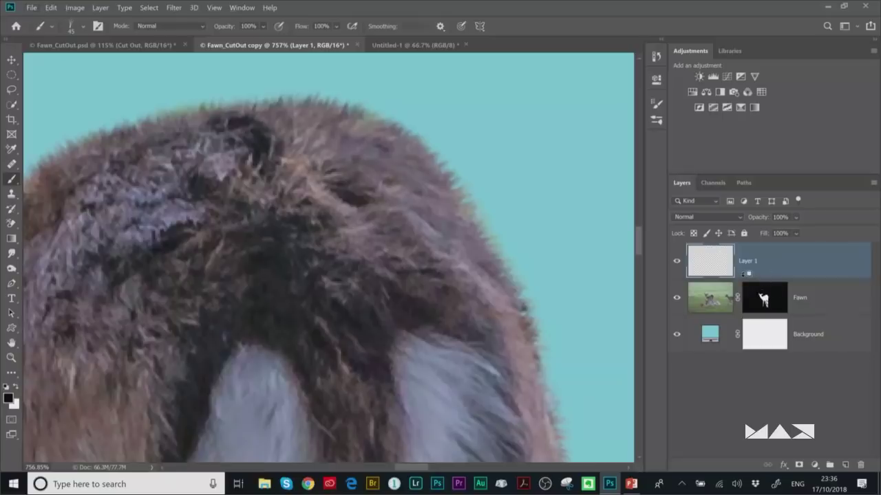
{"action": "left_click", "coordinate": [743, 275], "text": "alt"}
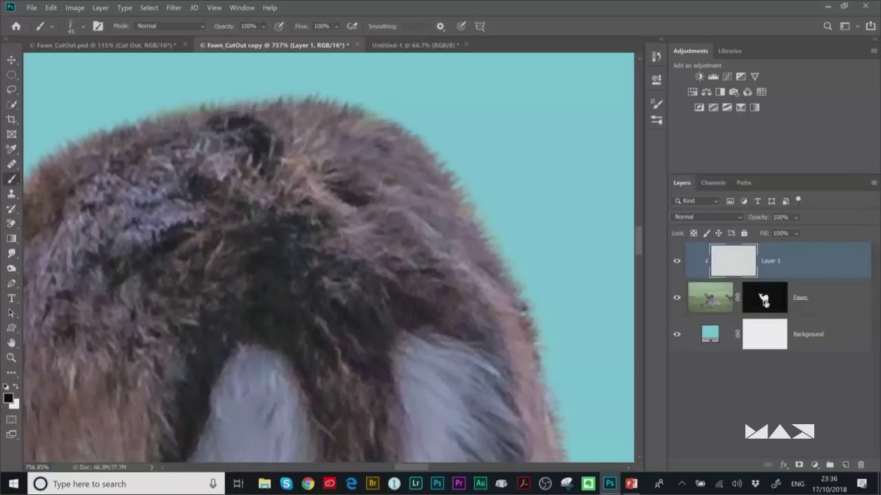
- Switch to a round brush from the legacy Default Brushes and soften it to 21% hardness
{"action": "left_click", "coordinate": [83, 26]}
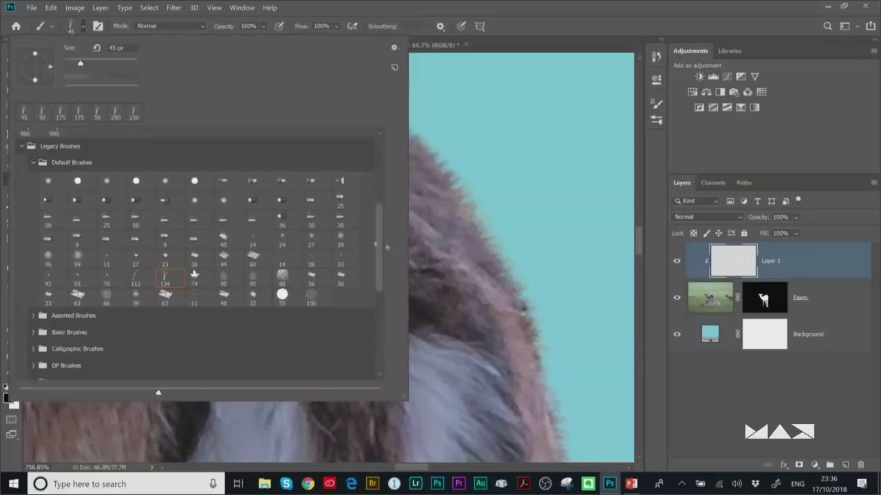
{"action": "scroll", "coordinate": [381, 238], "scroll_direction": "up", "scroll_amount": 1}
{"action": "left_click", "coordinate": [136, 206]}
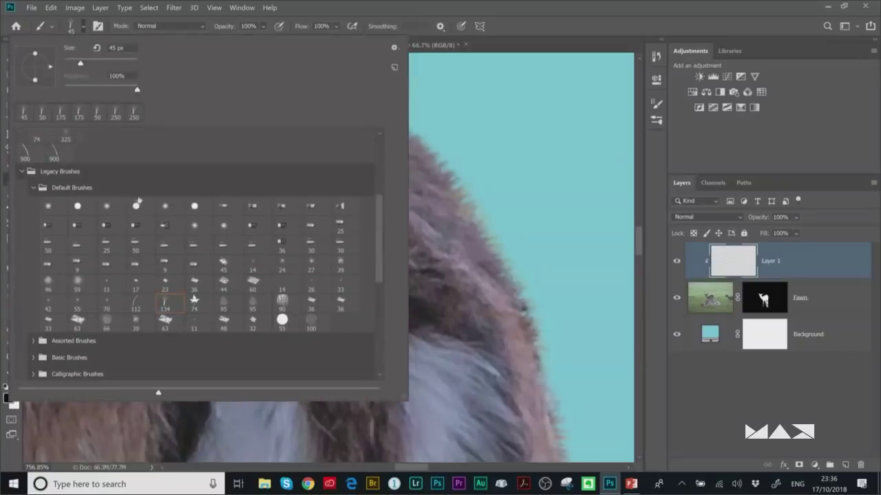
{"action": "left_click", "coordinate": [512, 20]}
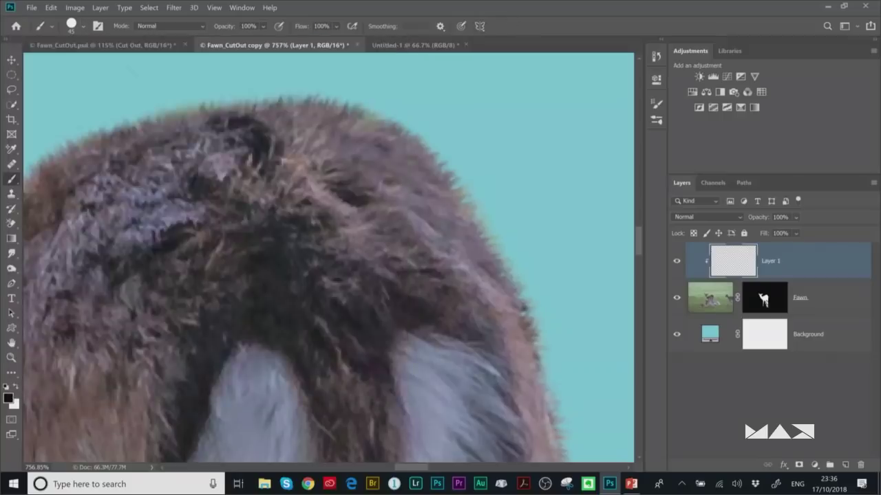
{"action": "right_click", "coordinate": [277, 105]}
{"action": "left_click_drag", "start_coordinate": [406, 162], "coordinate": [377, 161]}
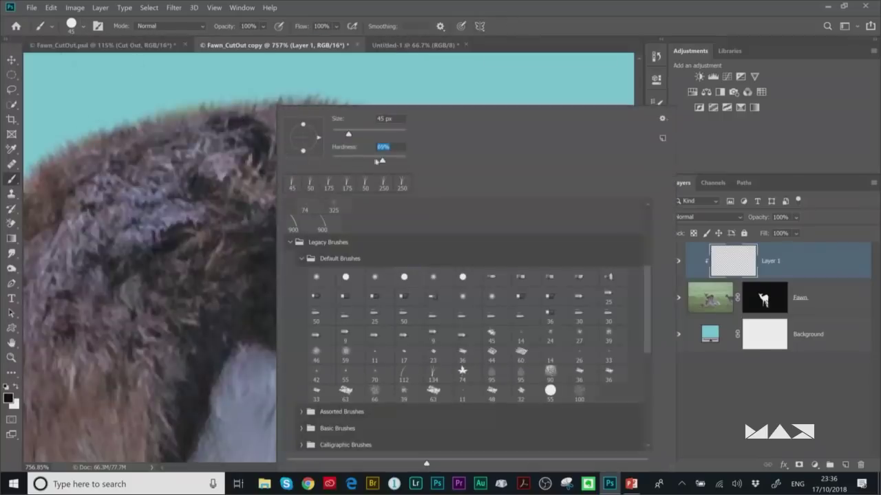
{"action": "left_click", "coordinate": [509, 15]}
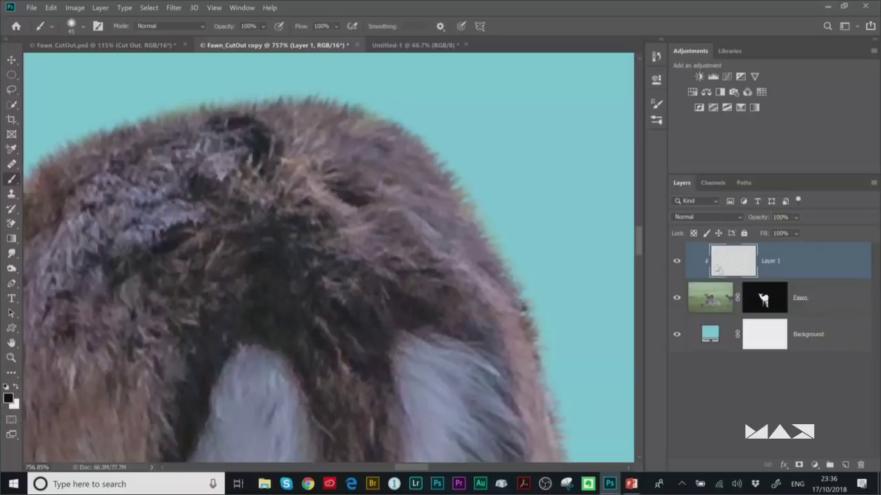
- Set Layer 1's blend mode to Color and paint fur colour over the green fringe along the rump's edge with a 35 px brush
{"action": "left_click", "coordinate": [709, 219]}
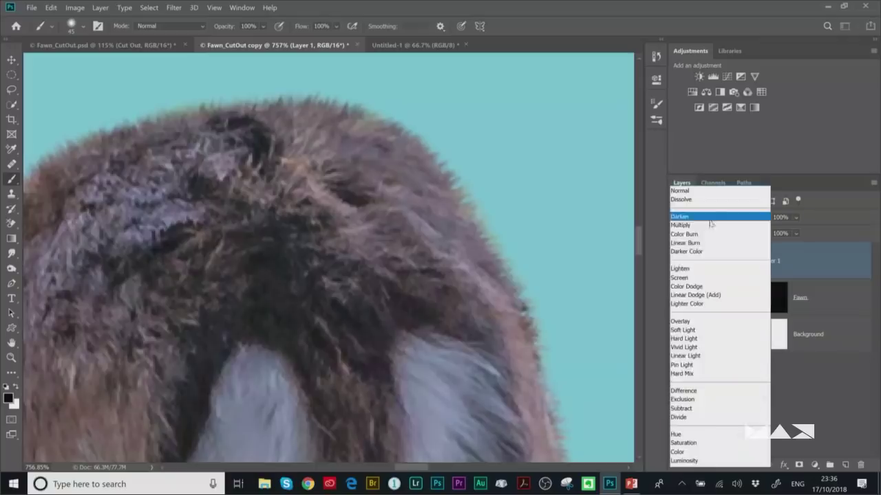
{"action": "left_click", "coordinate": [711, 454]}
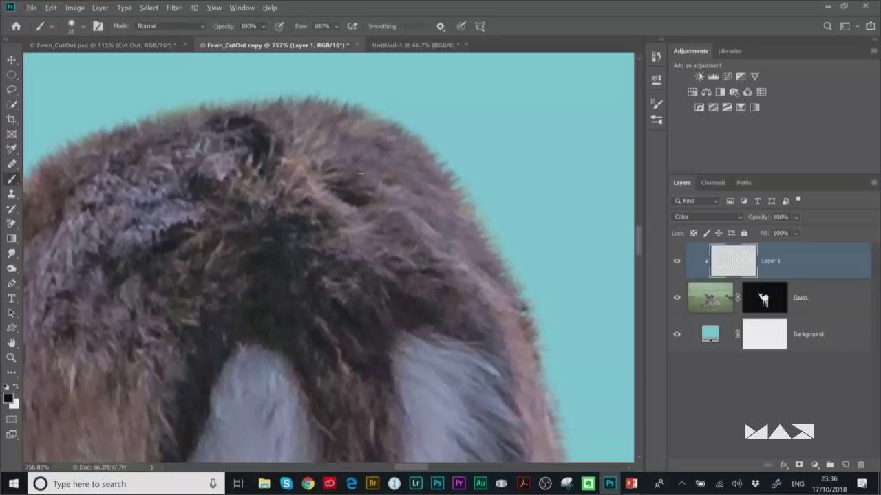
{"action": "key", "text": "x"}
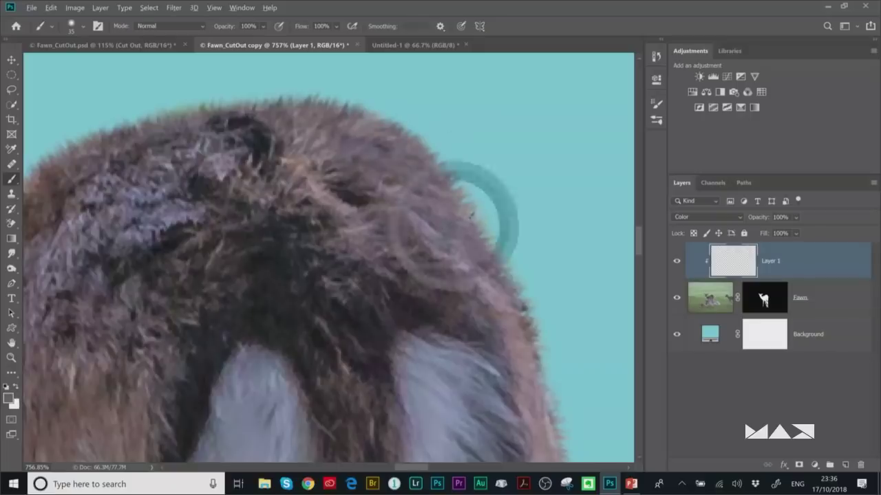
{"action": "key", "text": "x"}
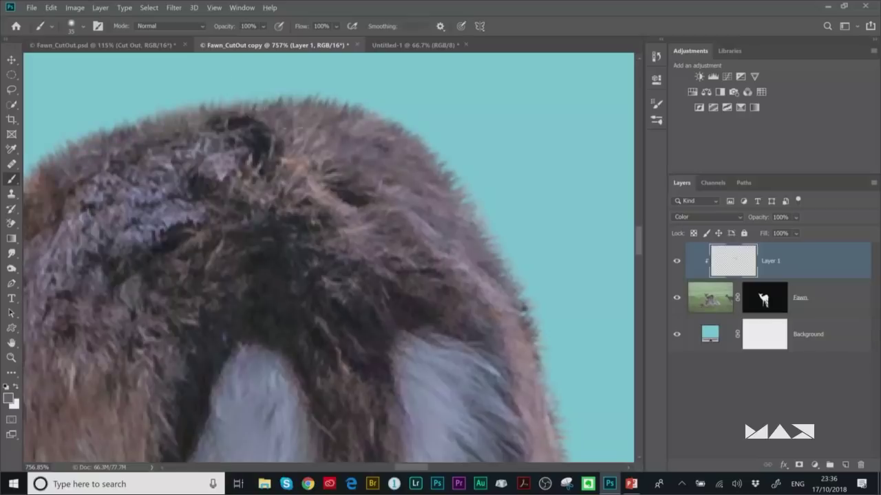
{"action": "left_click_drag", "start_coordinate": [244, 218], "coordinate": [430, 181]}
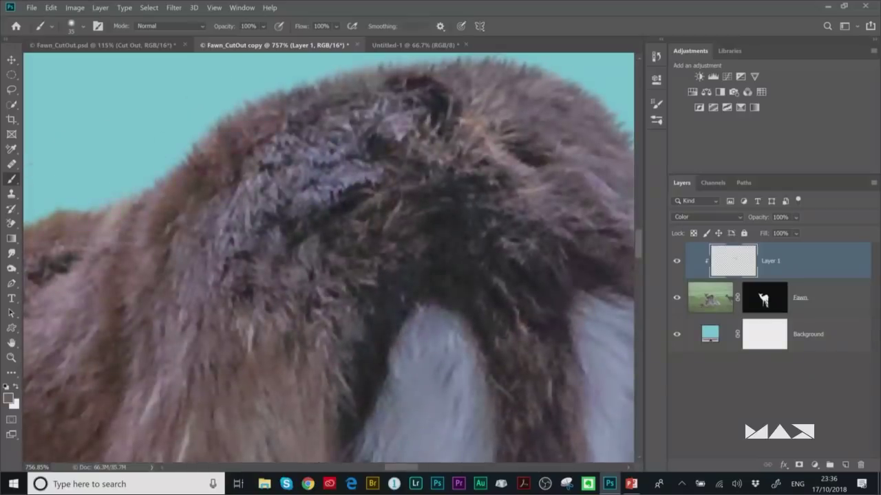
{"action": "left_click_drag", "start_coordinate": [370, 186], "coordinate": [225, 245]}
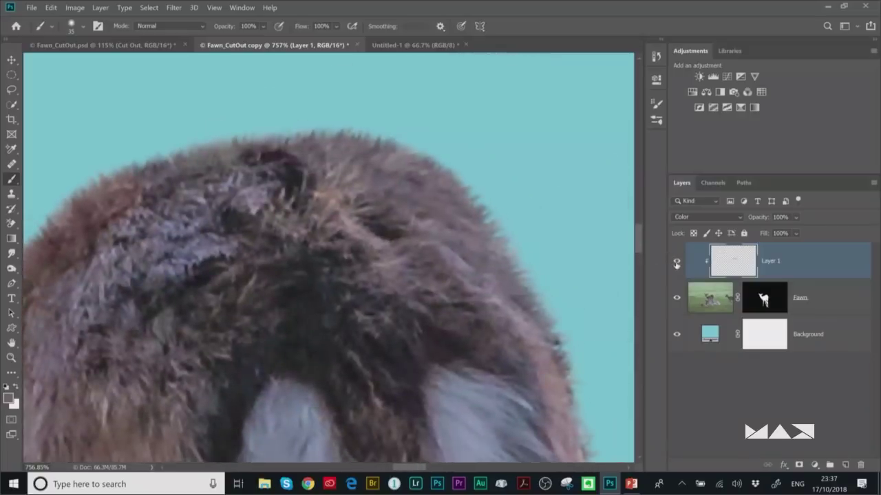
- Compare the rump's edge with Layer 1 hidden and shown, and view the Fawn layer mask on its own
{"action": "left_click", "coordinate": [676, 263]}
{"action": "left_click", "coordinate": [675, 263]}
{"action": "left_click", "coordinate": [675, 267]}
{"action": "left_click", "coordinate": [763, 299], "text": "alt"}
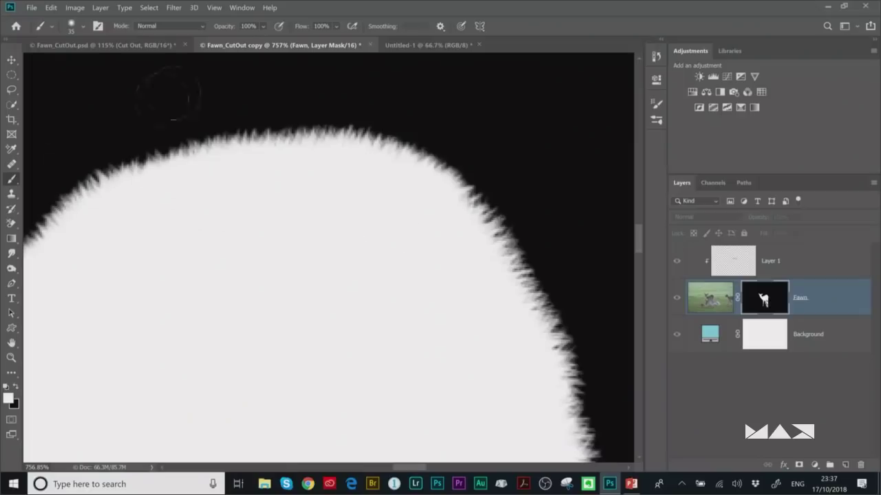
- In Untitled-1, clear the test strokes by filling the canvas with white and reset the colours to black and white
{"action": "left_click", "coordinate": [413, 45]}
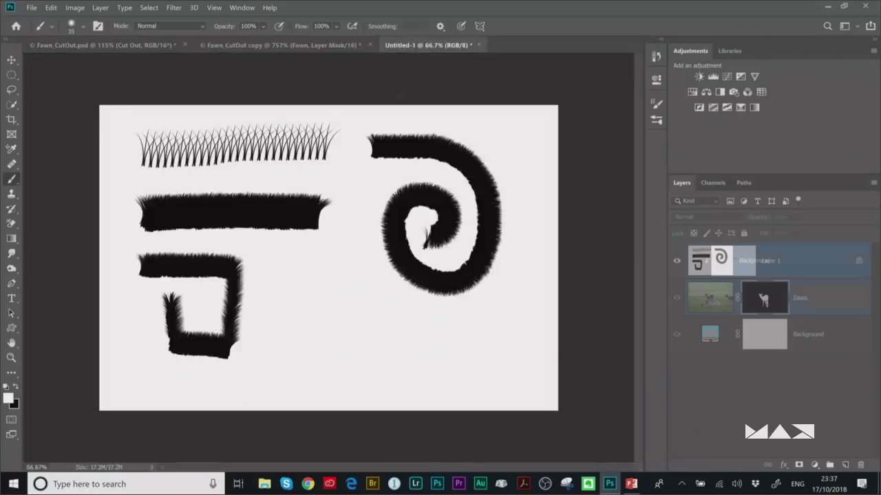
{"action": "key", "text": "ctrl+BackSpace"}
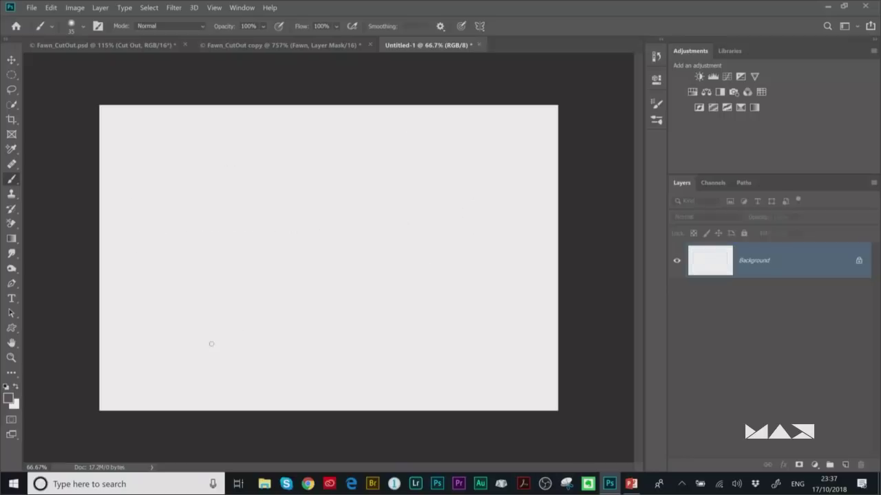
{"action": "key", "text": "d"}
- Paint a slightly sloping hair stroke across the upper canvas with the 254 px brush from Directional Brushes (AB)
{"action": "left_click", "coordinate": [82, 28]}
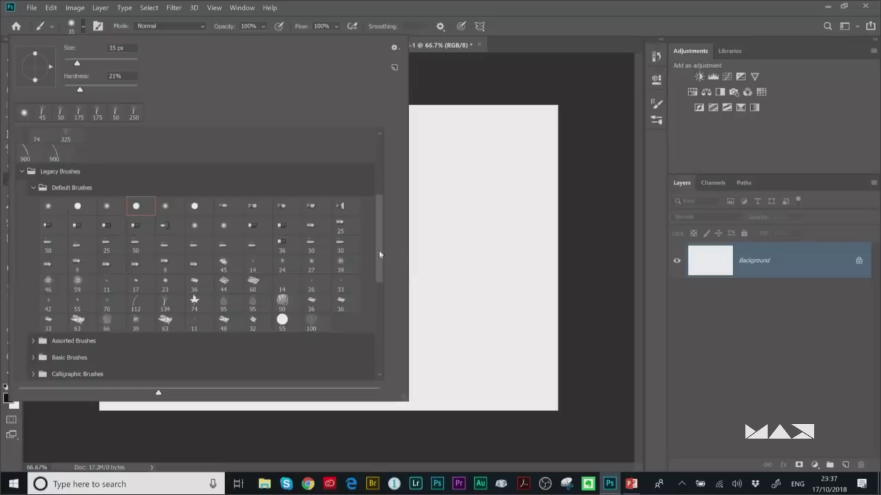
{"action": "mouse_move", "coordinate": [379, 255]}
{"action": "left_mouse_down"}
{"action": "mouse_move", "coordinate": [379, 291]}
{"action": "mouse_move", "coordinate": [383, 217]}
{"action": "left_mouse_up"}
{"action": "left_click", "coordinate": [98, 192]}
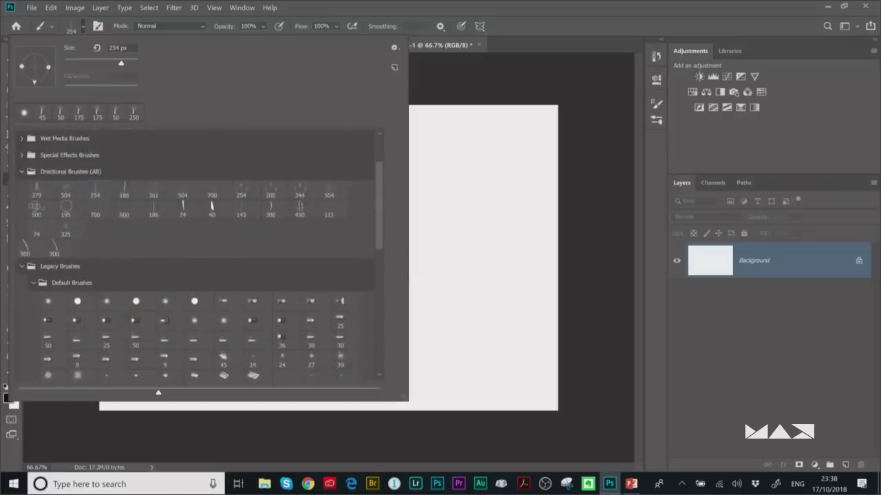
{"action": "left_click", "coordinate": [533, 14]}
{"action": "mouse_move", "coordinate": [179, 165]}
{"action": "left_mouse_down"}
{"action": "mouse_move", "coordinate": [417, 168]}
{"action": "mouse_move", "coordinate": [138, 162]}
{"action": "mouse_move", "coordinate": [344, 158]}
{"action": "mouse_move", "coordinate": [413, 193]}
{"action": "left_mouse_up"}
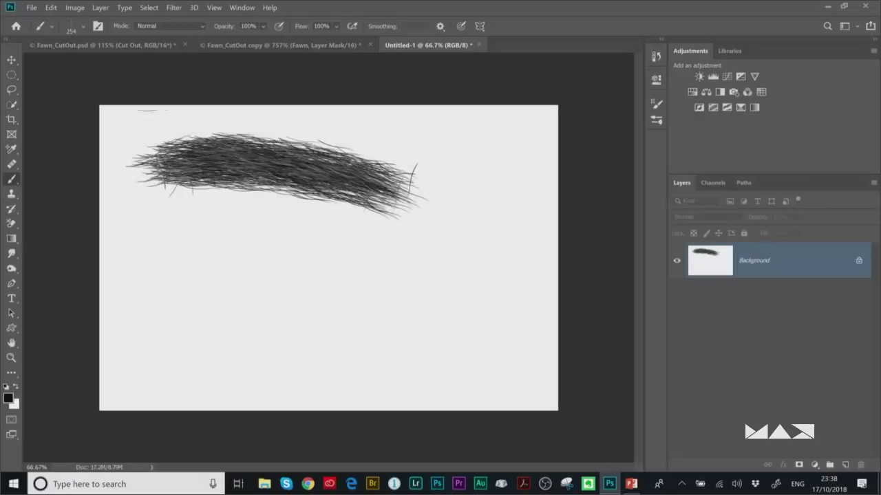
- Paint a patch of wavy hair below the first stroke with the 361 px brush from Directional Brushes (AB)
{"action": "left_click", "coordinate": [82, 27]}
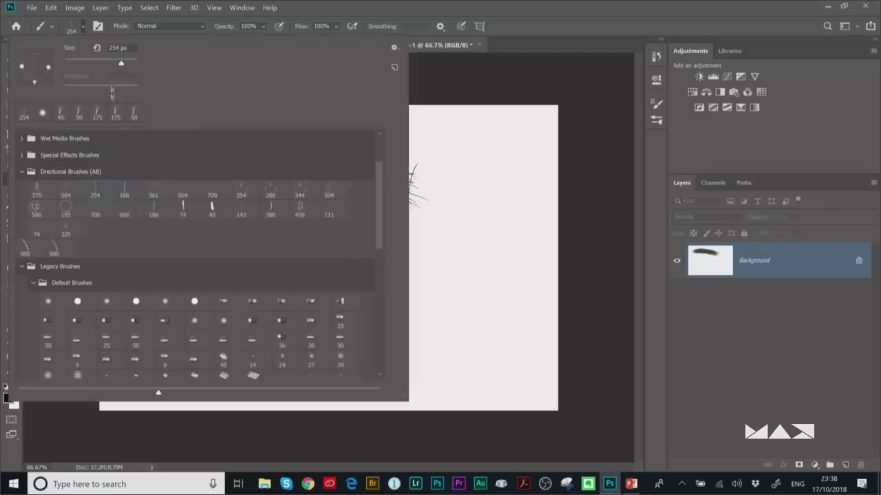
{"action": "left_click", "coordinate": [153, 186]}
{"action": "left_click", "coordinate": [545, 31]}
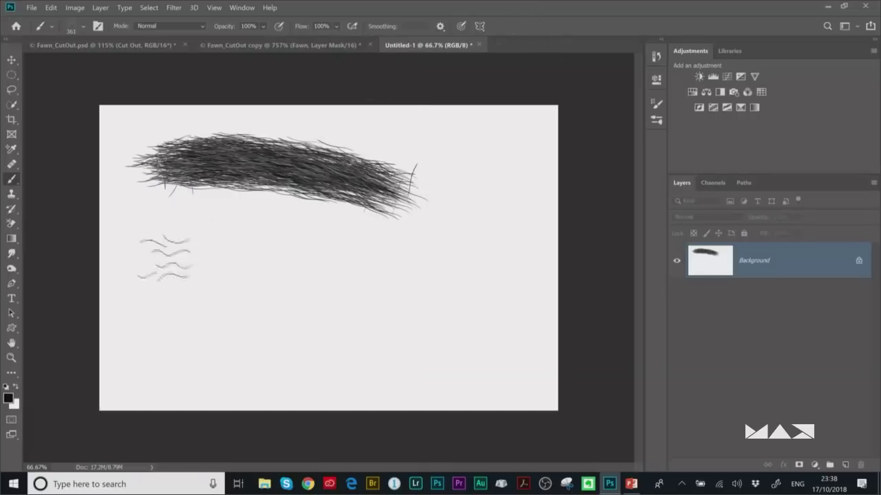
{"action": "mouse_move", "coordinate": [165, 258]}
{"action": "left_mouse_down"}
{"action": "mouse_move", "coordinate": [261, 261]}
{"action": "mouse_move", "coordinate": [152, 248]}
{"action": "mouse_move", "coordinate": [275, 254]}
{"action": "mouse_move", "coordinate": [207, 247]}
{"action": "mouse_move", "coordinate": [272, 282]}
{"action": "left_mouse_up"}
{"action": "left_click_drag", "start_coordinate": [272, 282], "coordinate": [289, 309]}
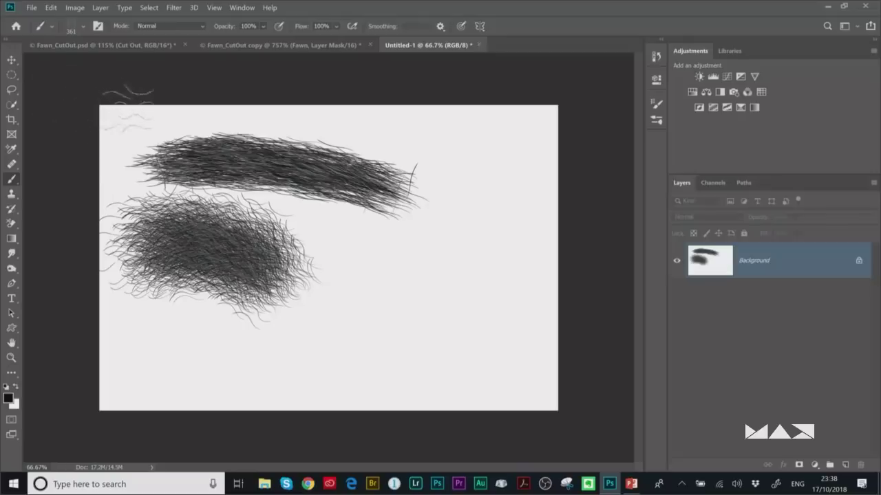
- Paint a patch of curly hair beside the wavy patch with the 500 px brush from Directional Brushes (AB)
{"action": "left_click", "coordinate": [85, 29]}
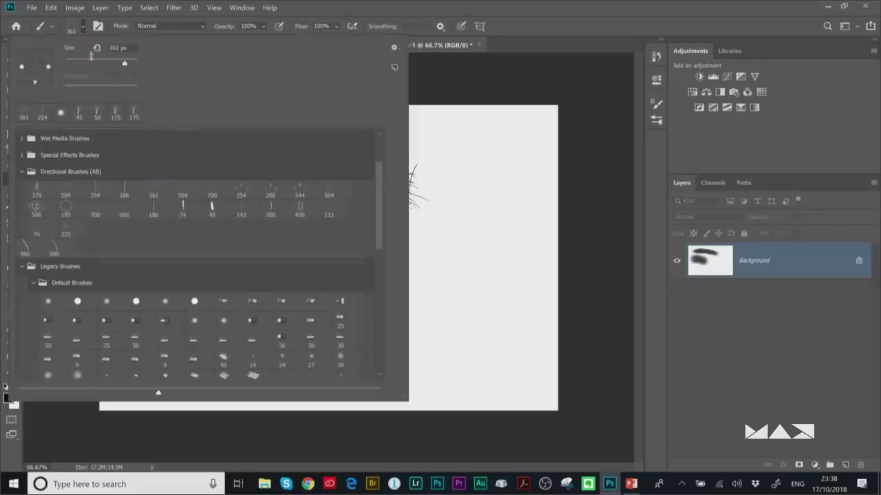
{"action": "left_click", "coordinate": [36, 210]}
{"action": "double_click", "coordinate": [543, 14]}
{"action": "mouse_move", "coordinate": [354, 255]}
{"action": "left_mouse_down"}
{"action": "mouse_move", "coordinate": [385, 261]}
{"action": "mouse_move", "coordinate": [413, 296]}
{"action": "mouse_move", "coordinate": [406, 330]}
{"action": "left_mouse_up"}
{"action": "mouse_move", "coordinate": [114, 296]}
{"action": "left_mouse_down"}
{"action": "mouse_move", "coordinate": [196, 288]}
{"action": "mouse_move", "coordinate": [172, 289]}
{"action": "left_mouse_up"}
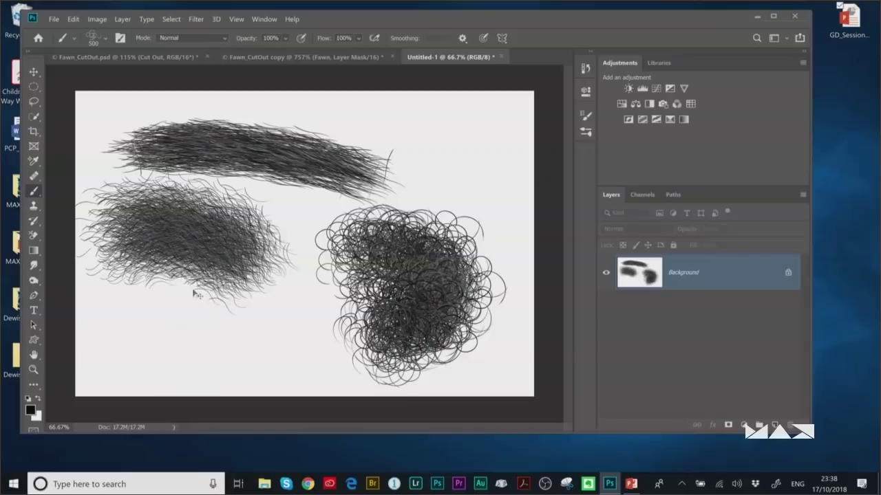
- Close Untitled-1, Fawn_CutOut copy and Fawn_CutOut.psd without saving any changes
{"action": "key", "text": "ctrl+w"}
{"action": "key", "text": "n"}
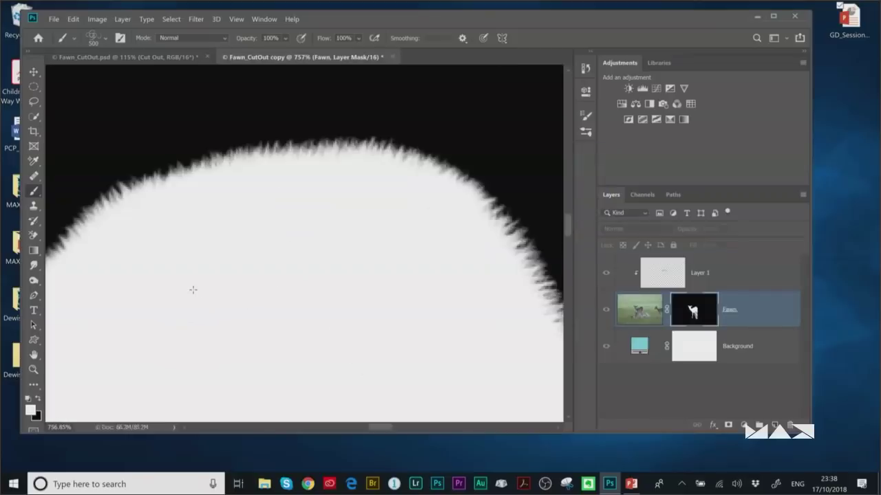
{"action": "key", "text": "ctrl+w"}
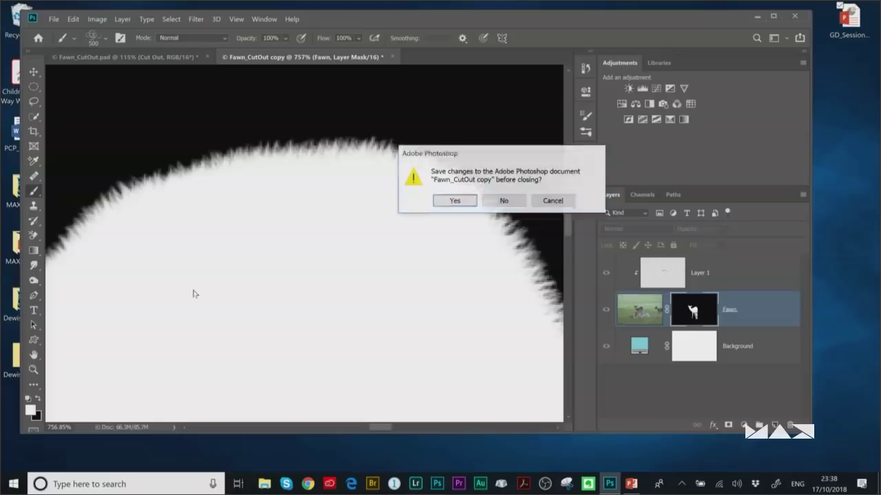
{"action": "key", "text": "n"}
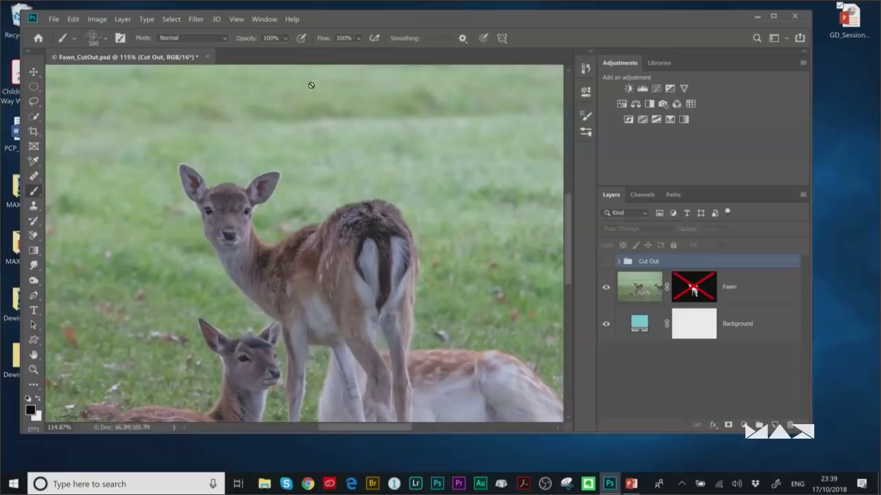
{"action": "key", "text": "ctrl+w"}
{"action": "key", "text": "n"}
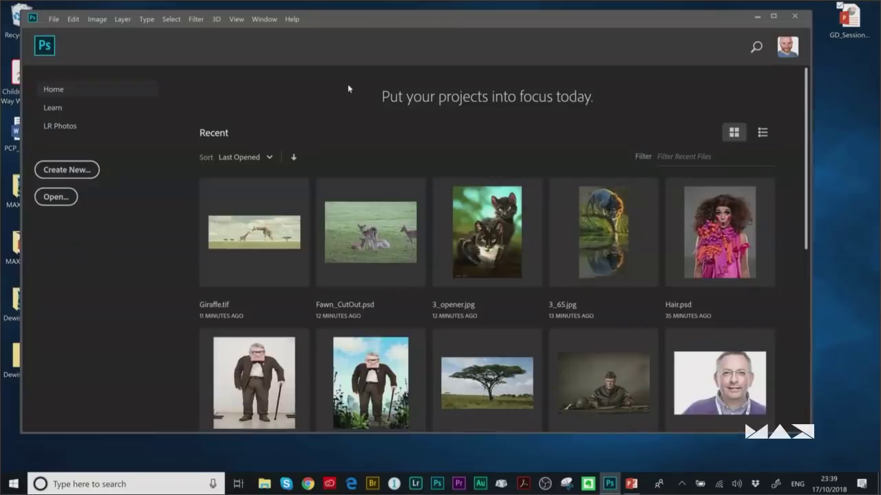
- Open lion_smudge.psd from the MAX 2018 folder, maximize the application window and fit the image to the view
{"action": "key", "text": "ctrl+o"}
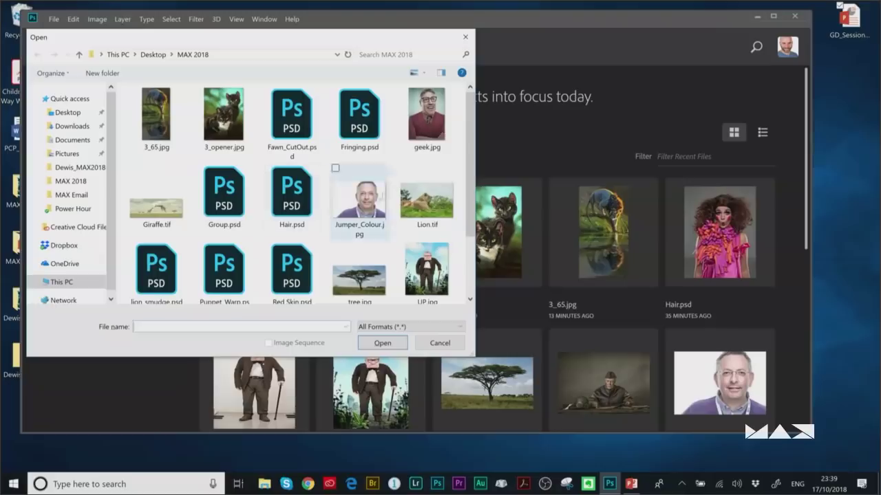
{"action": "scroll", "coordinate": [465, 202], "scroll_direction": "down", "scroll_amount": 2}
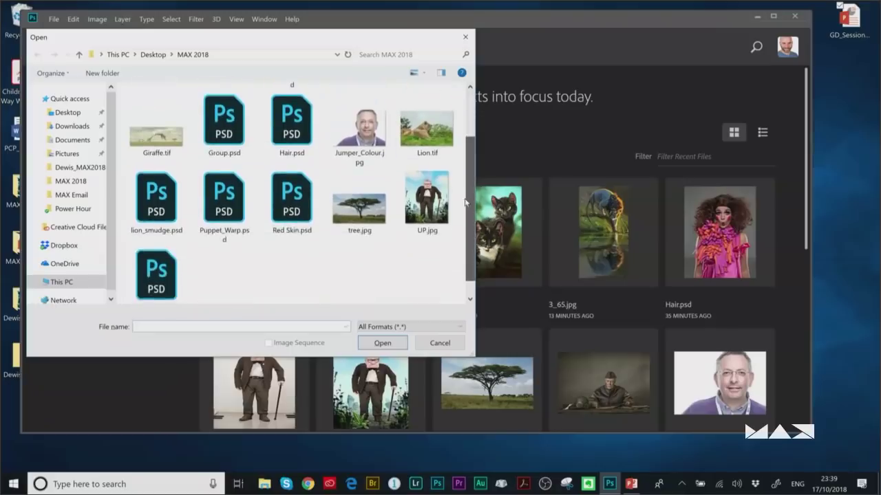
{"action": "scroll", "coordinate": [465, 202], "scroll_direction": "up", "scroll_amount": 1}
{"action": "scroll", "coordinate": [465, 203], "scroll_direction": "down", "scroll_amount": 2}
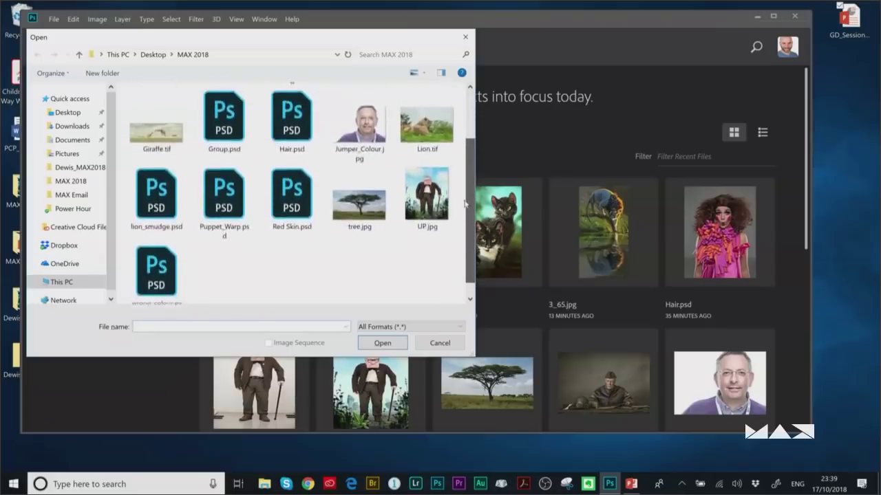
{"action": "scroll", "coordinate": [465, 202], "scroll_direction": "up", "scroll_amount": 1}
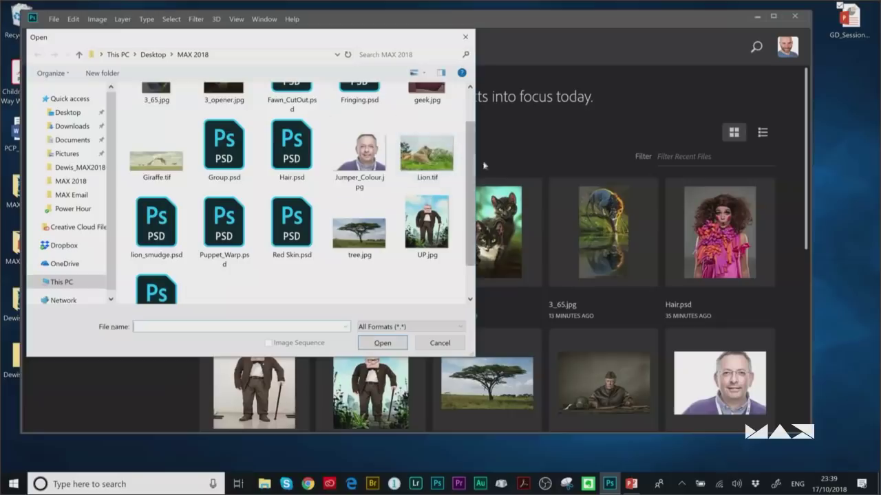
{"action": "mouse_move", "coordinate": [469, 155]}
{"action": "left_mouse_down"}
{"action": "mouse_move", "coordinate": [468, 132]}
{"action": "mouse_move", "coordinate": [467, 162]}
{"action": "left_mouse_up"}
{"action": "left_click", "coordinate": [157, 219]}
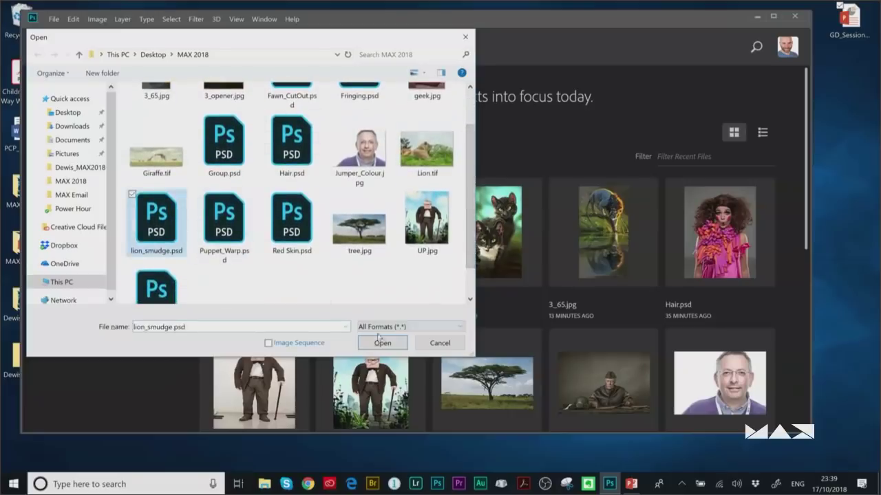
{"action": "left_click", "coordinate": [380, 340]}
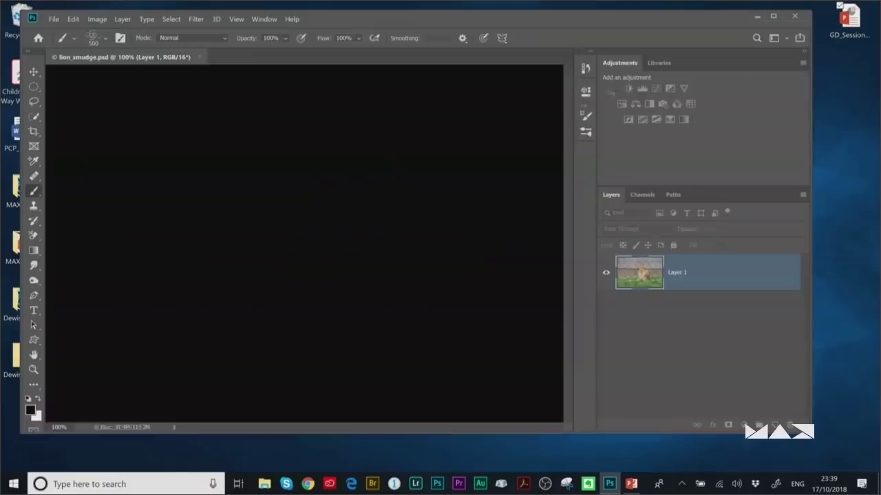
{"action": "left_click", "coordinate": [774, 15]}
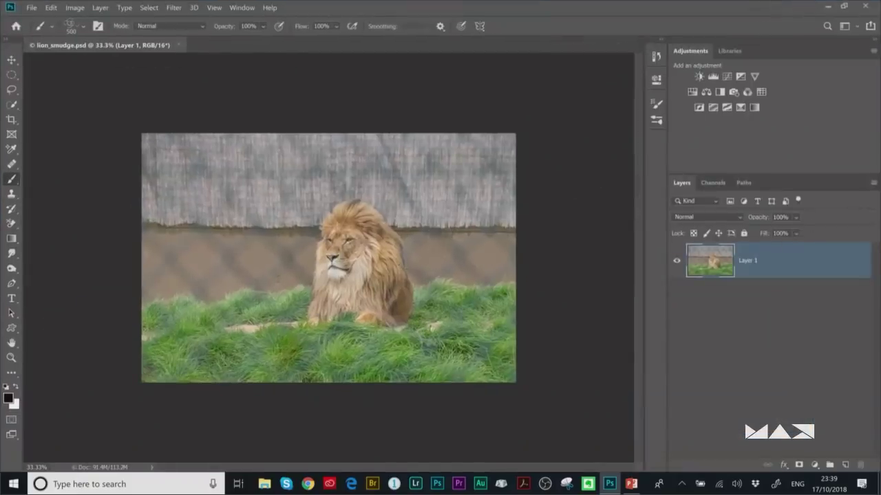
{"action": "key", "text": "ctrl+0"}
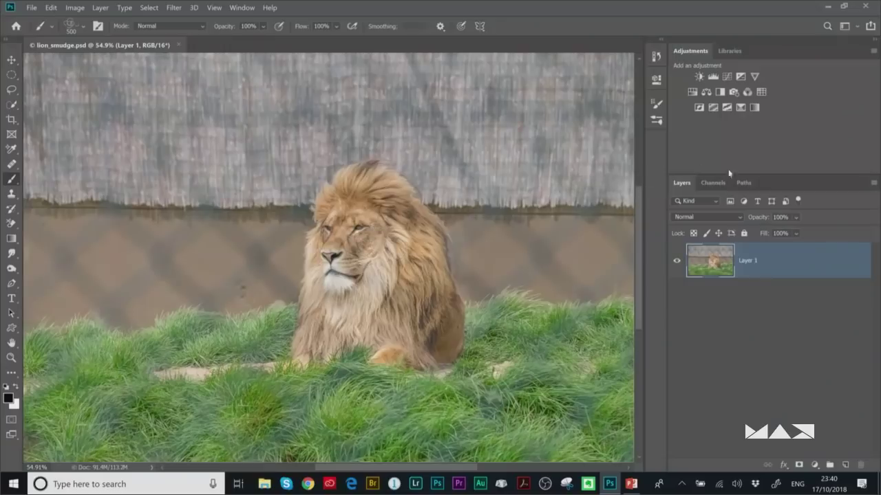
- Load the "cut out" channel as a selection and turn it into a layer mask on Layer 1
{"action": "left_click", "coordinate": [713, 182]}
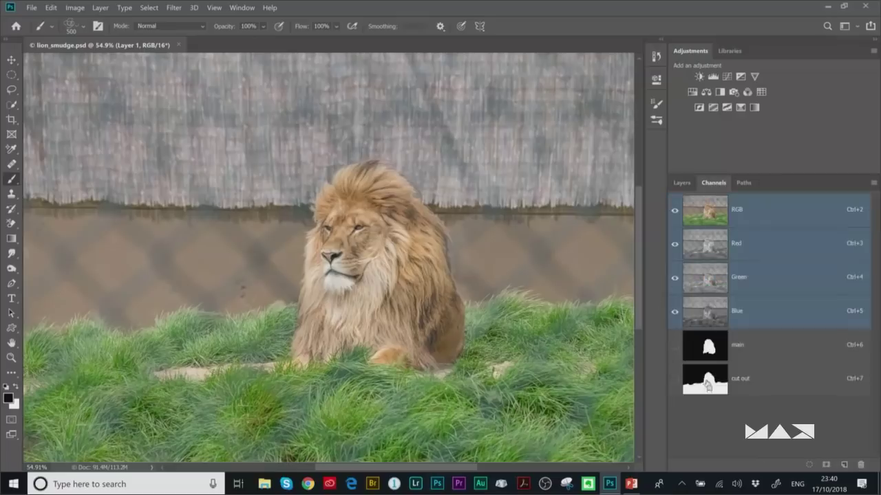
{"action": "left_click", "coordinate": [707, 383], "text": "ctrl"}
{"action": "left_click", "coordinate": [681, 182]}
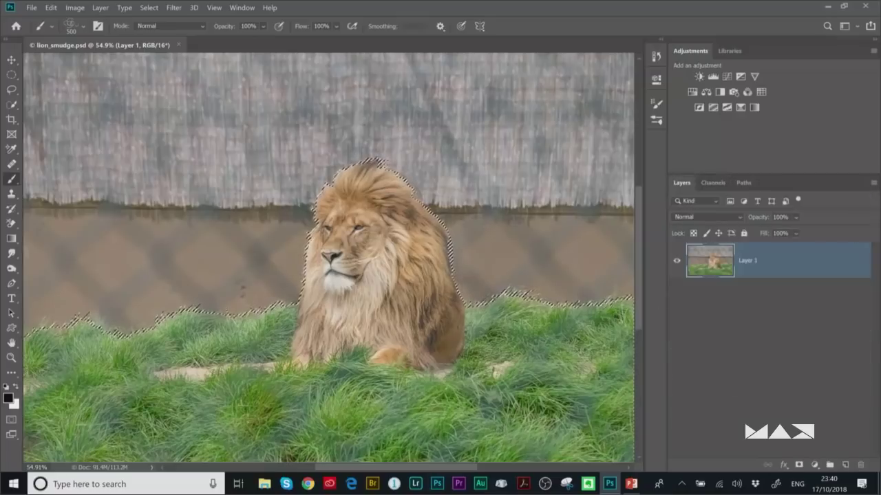
{"action": "left_click", "coordinate": [798, 464]}
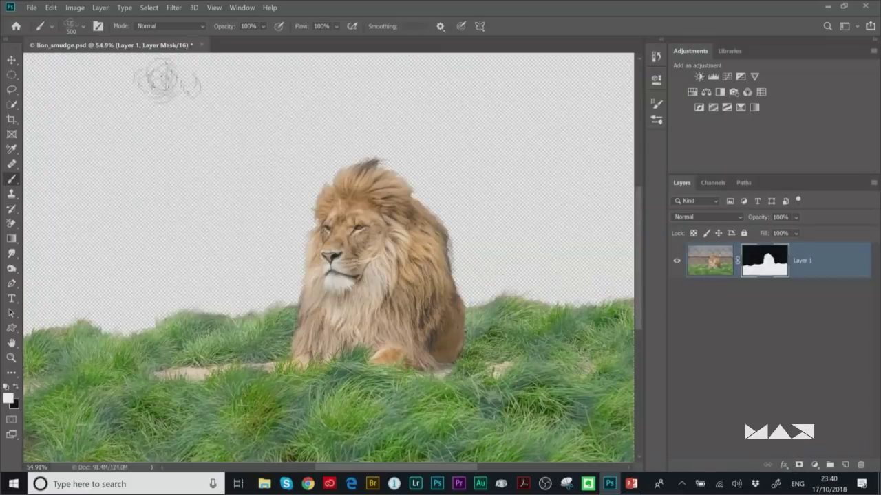
- Add a light teal-blue Solid Color fill layer and place it beneath Layer 1 as the lion's background
{"action": "left_click", "coordinate": [100, 7]}
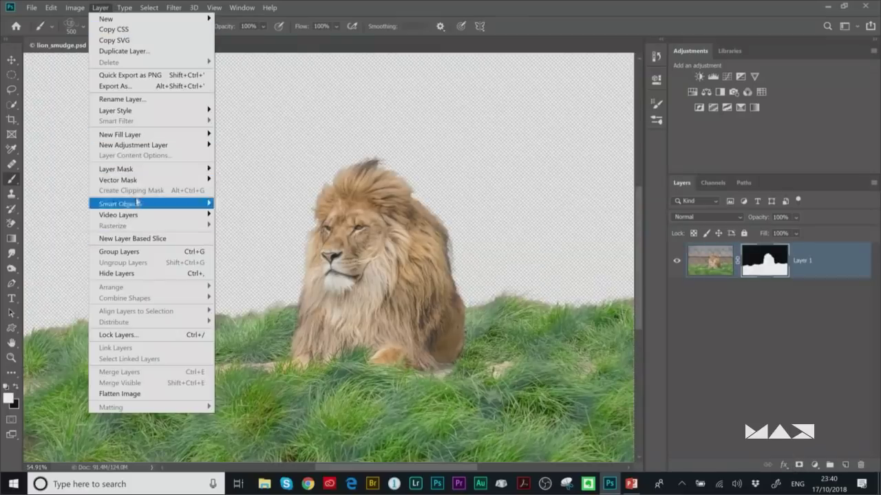
{"action": "mouse_move", "coordinate": [138, 135]}
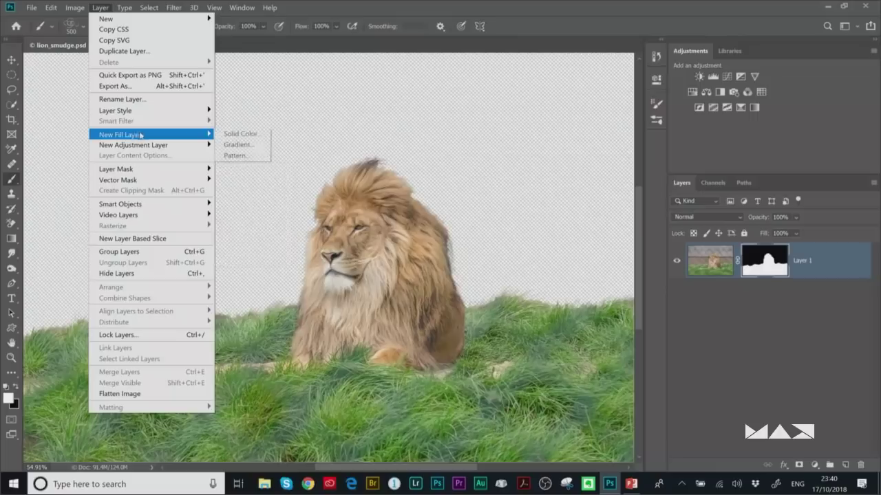
{"action": "left_click", "coordinate": [226, 136]}
{"action": "left_click", "coordinate": [714, 102]}
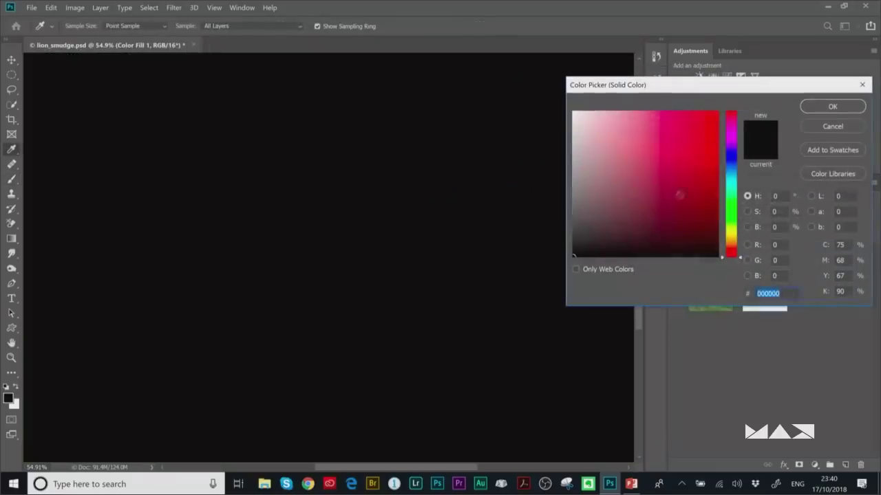
{"action": "left_click", "coordinate": [730, 172]}
{"action": "left_click_drag", "start_coordinate": [695, 178], "coordinate": [614, 146]}
{"action": "left_click", "coordinate": [804, 111]}
{"action": "left_click_drag", "start_coordinate": [709, 266], "coordinate": [706, 332]}
- Paint black on Layer 1's mask with a 100% hardness round brush, trimming the wispy back edge of the mane to a smooth outline
{"action": "scroll", "coordinate": [461, 266], "scroll_direction": "up", "scroll_amount": 6}
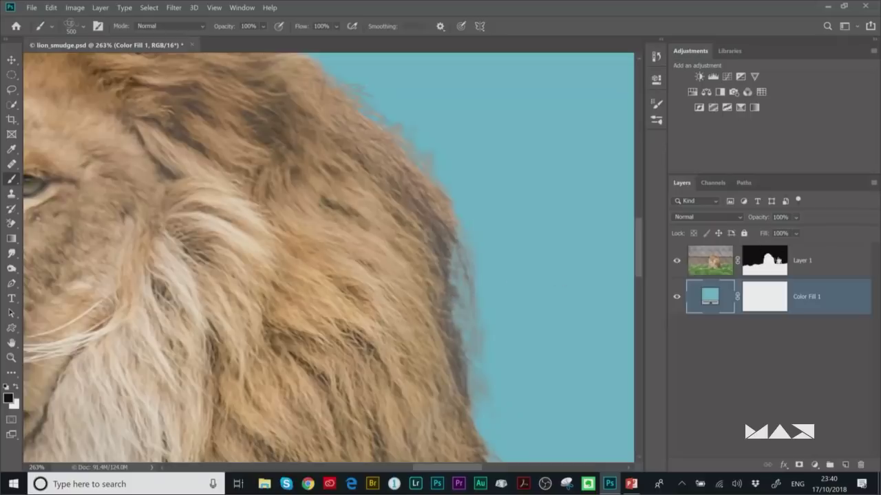
{"action": "left_click", "coordinate": [776, 261]}
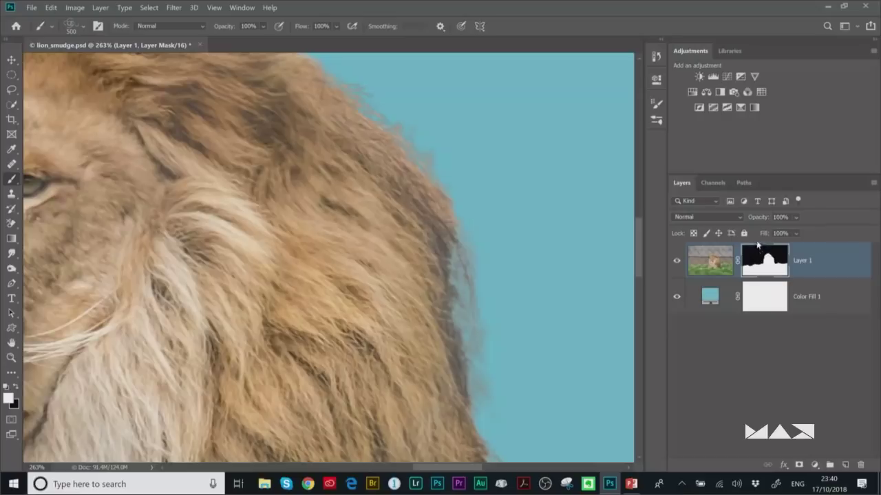
{"action": "left_click_drag", "start_coordinate": [530, 255], "coordinate": [550, 296]}
{"action": "left_click", "coordinate": [83, 28]}
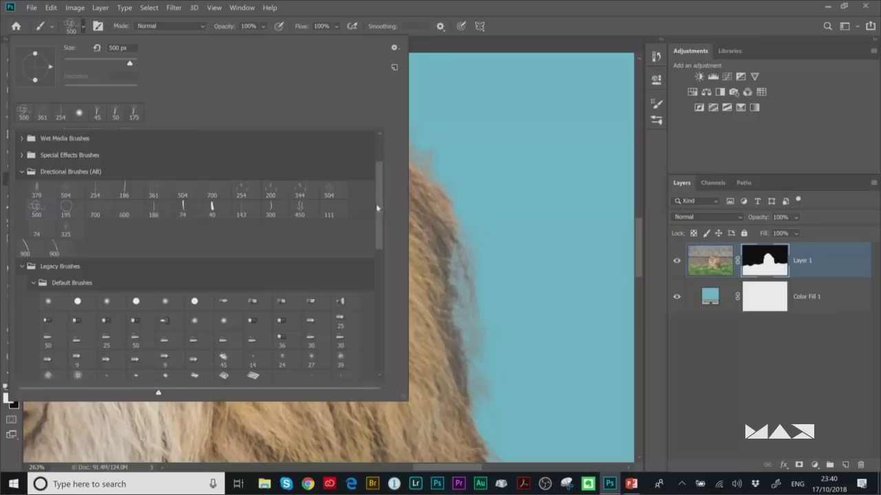
{"action": "left_click_drag", "start_coordinate": [379, 210], "coordinate": [375, 169]}
{"action": "left_click", "coordinate": [125, 154]}
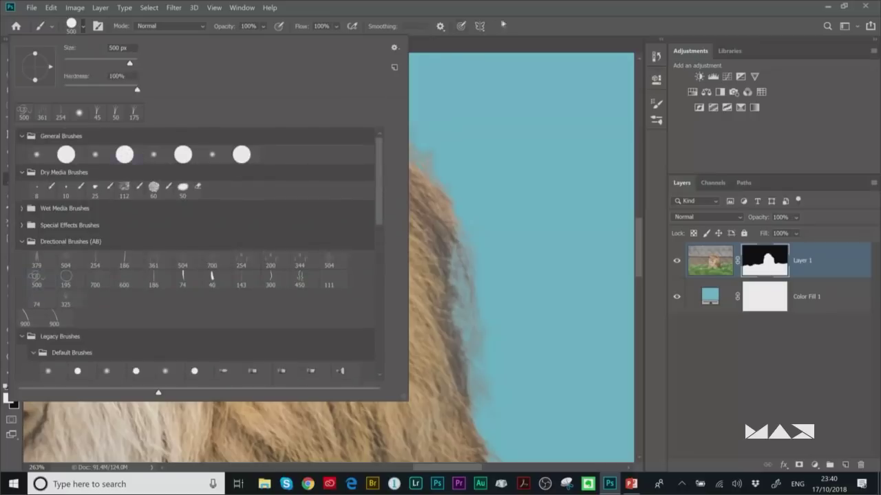
{"action": "left_click", "coordinate": [460, 31]}
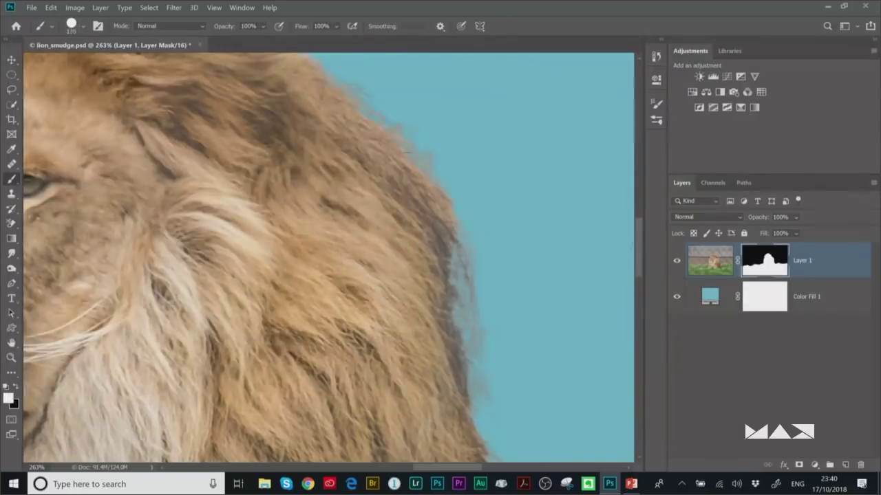
{"action": "key", "text": "x"}
{"action": "mouse_move", "coordinate": [382, 118]}
{"action": "left_mouse_down"}
{"action": "mouse_move", "coordinate": [441, 227]}
{"action": "mouse_move", "coordinate": [485, 403]}
{"action": "left_mouse_up"}
{"action": "left_click_drag", "start_coordinate": [417, 207], "coordinate": [323, 76]}
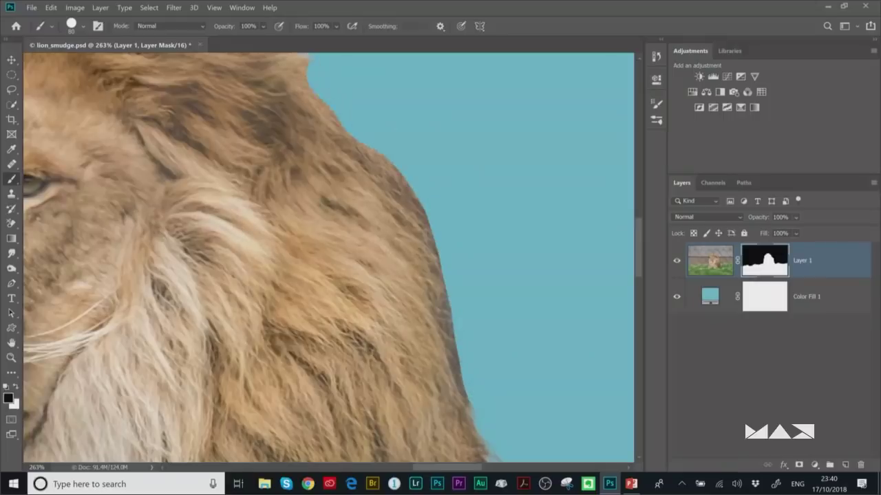
- Apply the layer mask permanently to Layer 1
{"action": "key", "text": "ctrl+0"}
{"action": "left_click", "coordinate": [719, 259]}
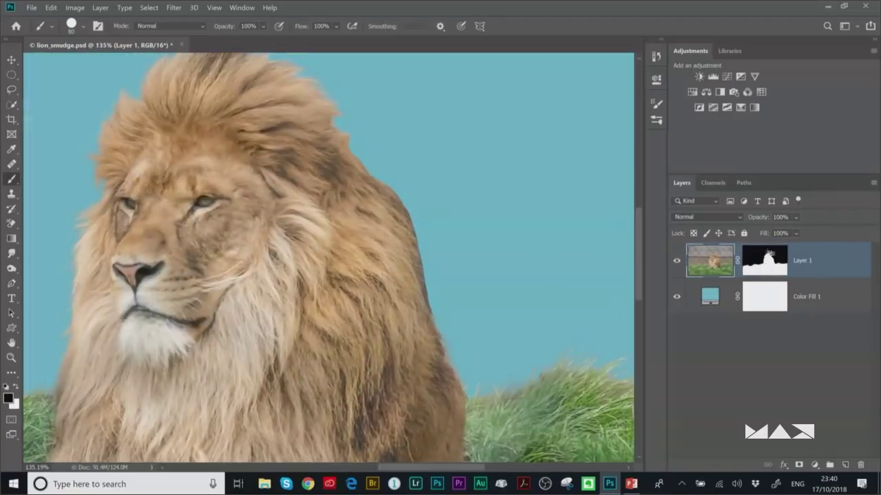
{"action": "right_click", "coordinate": [769, 263]}
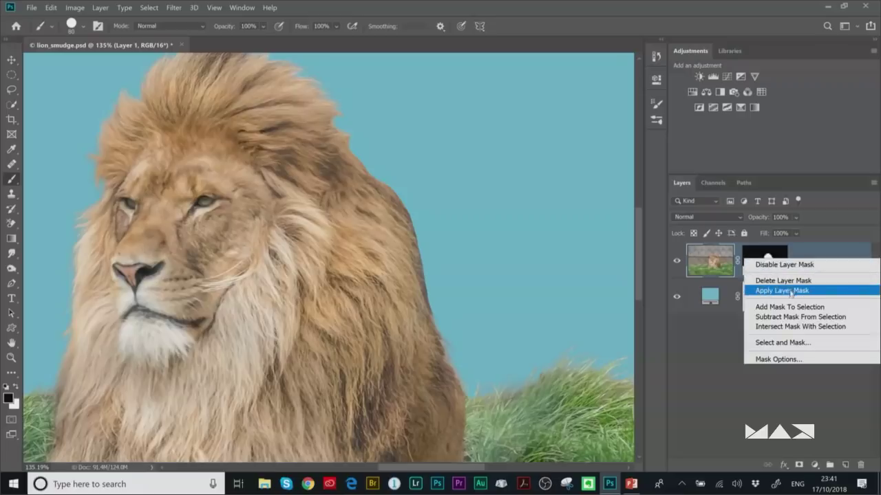
{"action": "left_click", "coordinate": [786, 292]}
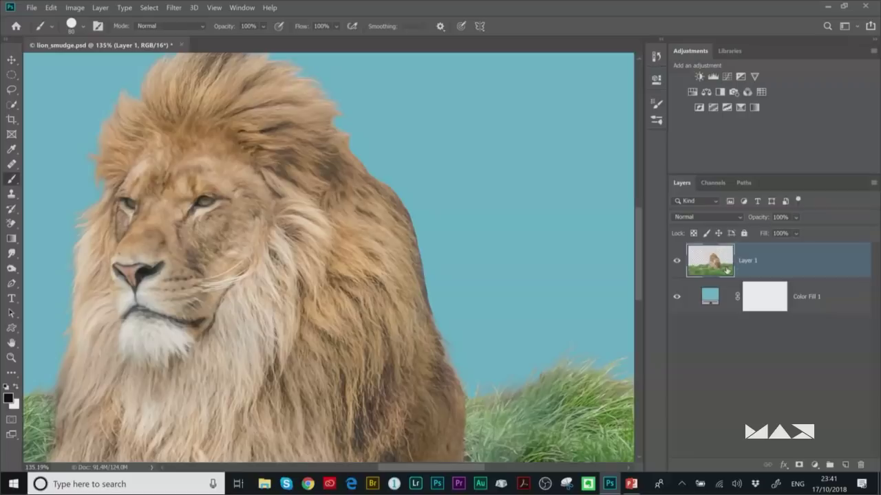
- Duplicate the cut-out lion layer, Layer 1
{"action": "left_click", "coordinate": [714, 183]}
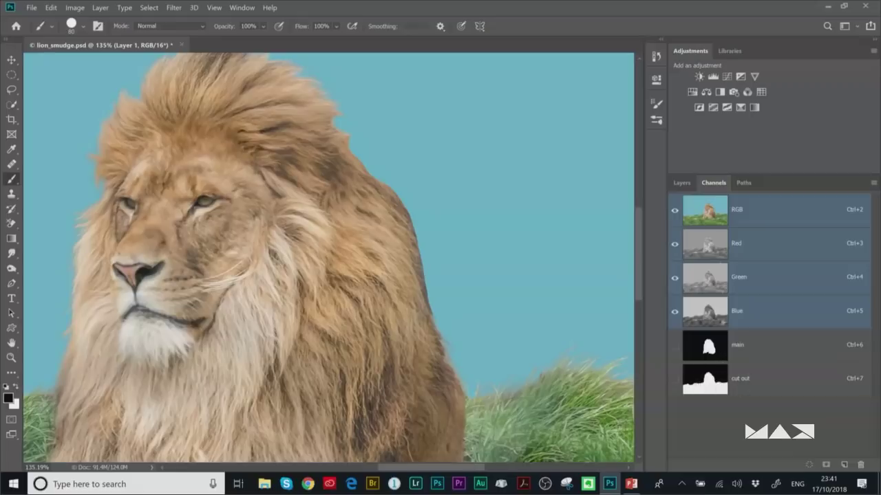
{"action": "left_click", "coordinate": [681, 183]}
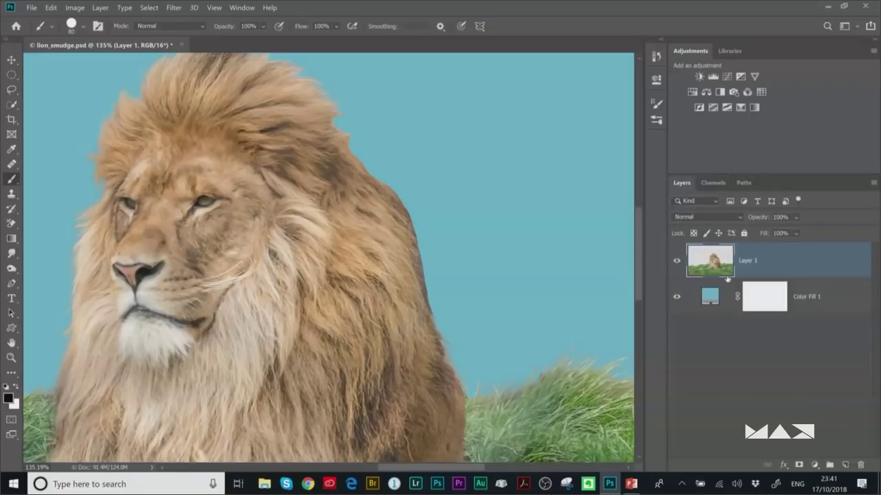
{"action": "key", "text": "ctrl+j"}
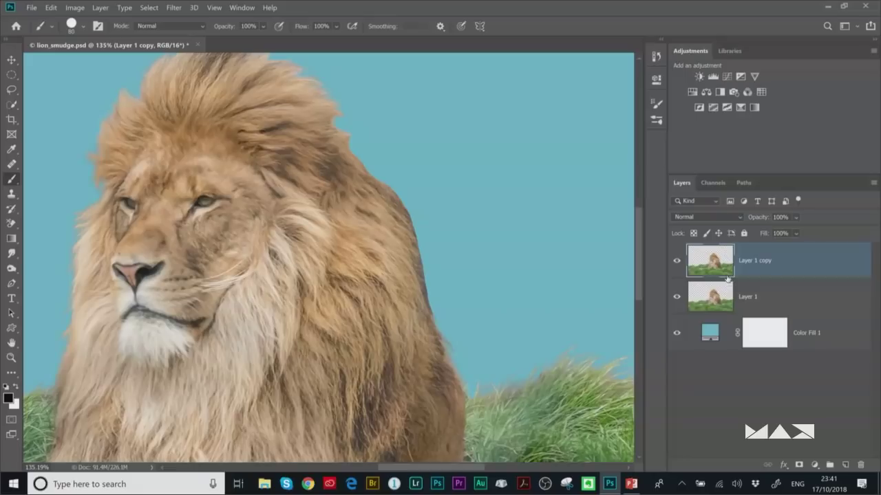
{"action": "scroll", "coordinate": [404, 187], "scroll_direction": "down", "scroll_amount": 5}
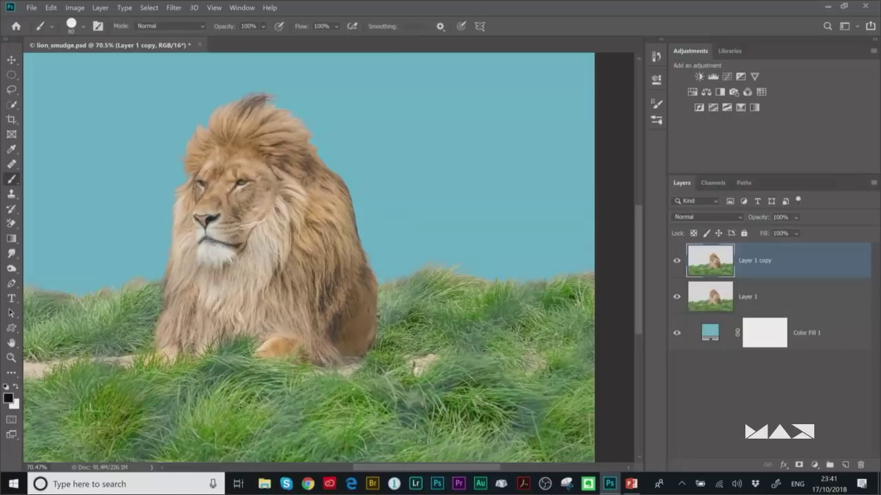
- Create a new 3000 x 2000 px document at 300 ppi with a white background and choose the Smudge Tool
{"action": "left_click", "coordinate": [34, 10]}
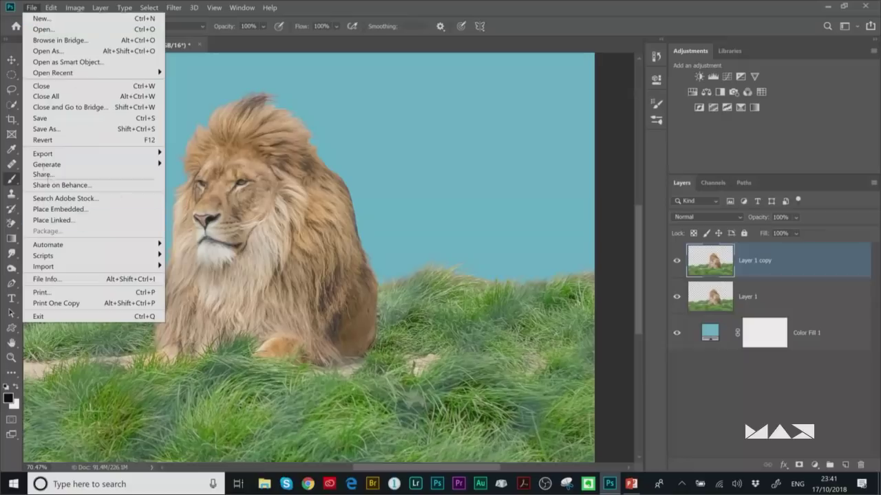
{"action": "left_click", "coordinate": [41, 19]}
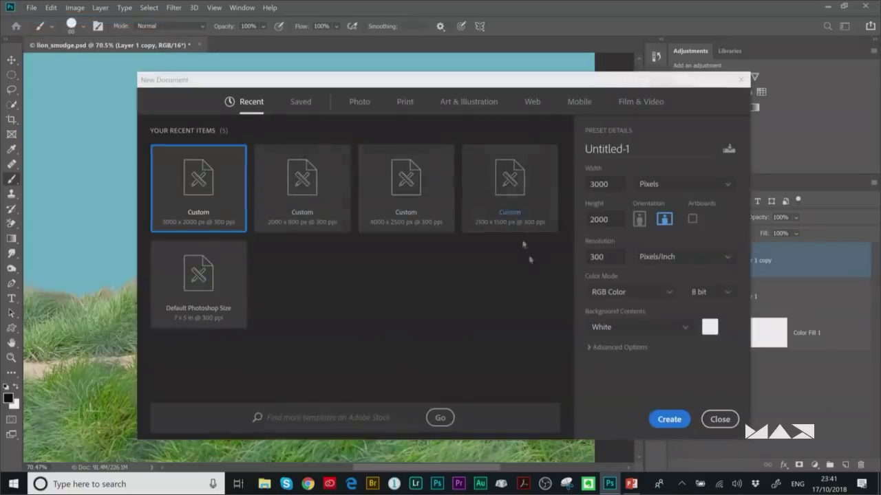
{"action": "left_click", "coordinate": [661, 427]}
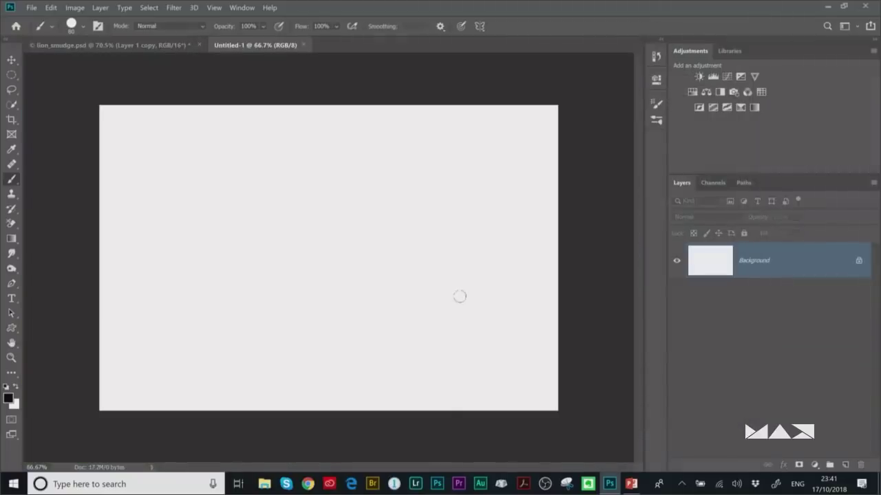
{"action": "left_click", "coordinate": [11, 253]}
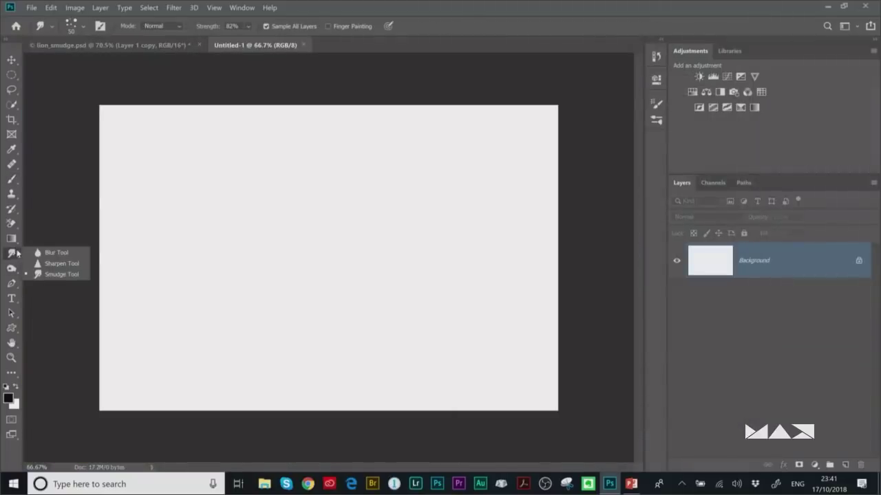
{"action": "left_click", "coordinate": [57, 275]}
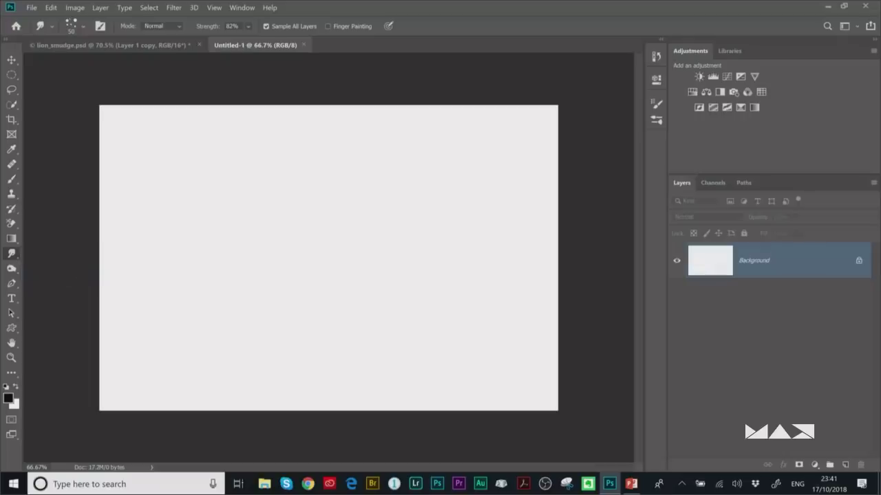
- Draw a tall rectangular marquee selection in the left half of the white canvas and fill it with black
{"action": "key", "text": "m"}
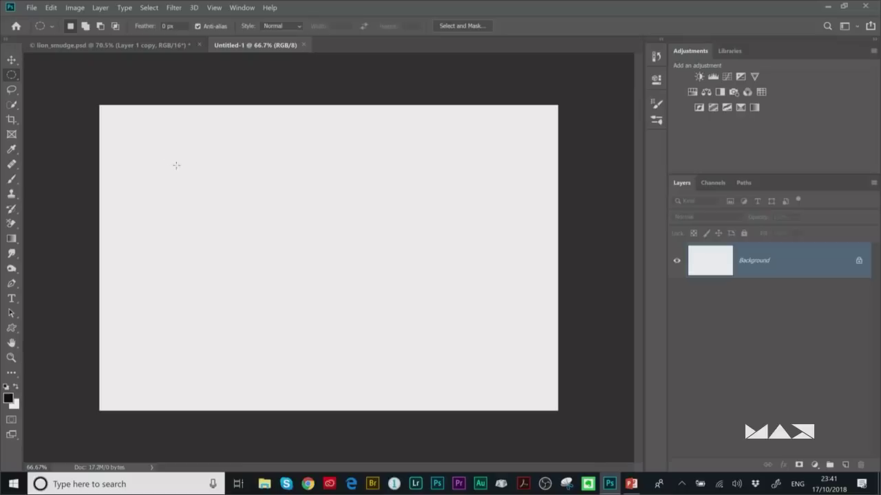
{"action": "key", "text": "shift+m"}
{"action": "left_click_drag", "start_coordinate": [157, 136], "coordinate": [299, 379]}
{"action": "key", "text": "alt+BackSpace"}
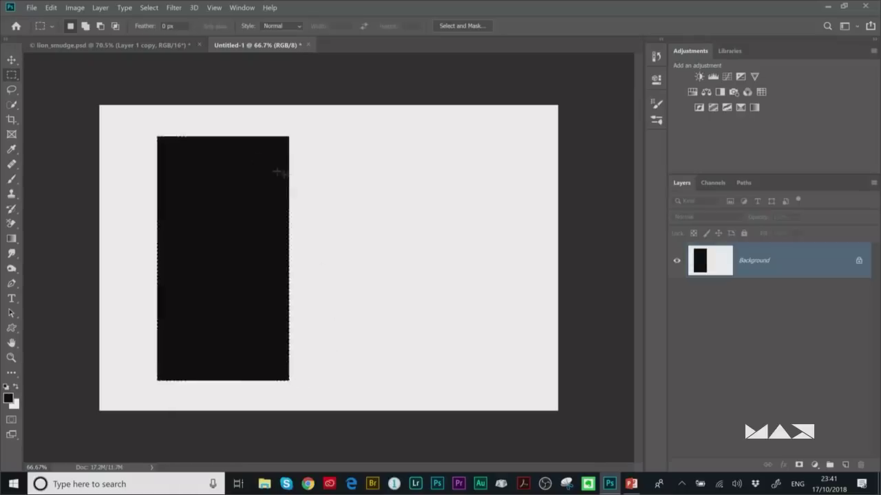
{"action": "scroll", "coordinate": [309, 194], "scroll_direction": "up", "scroll_amount": 3}
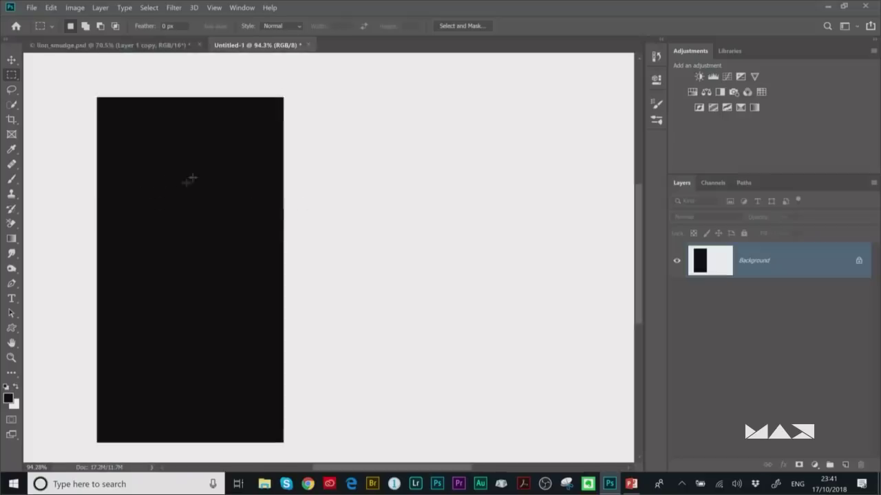
- With the Smudge Tool enlarged to about 80 px, pull curved hair-like strokes outward from the upper right edge of the black rectangle
{"action": "left_click", "coordinate": [11, 253]}
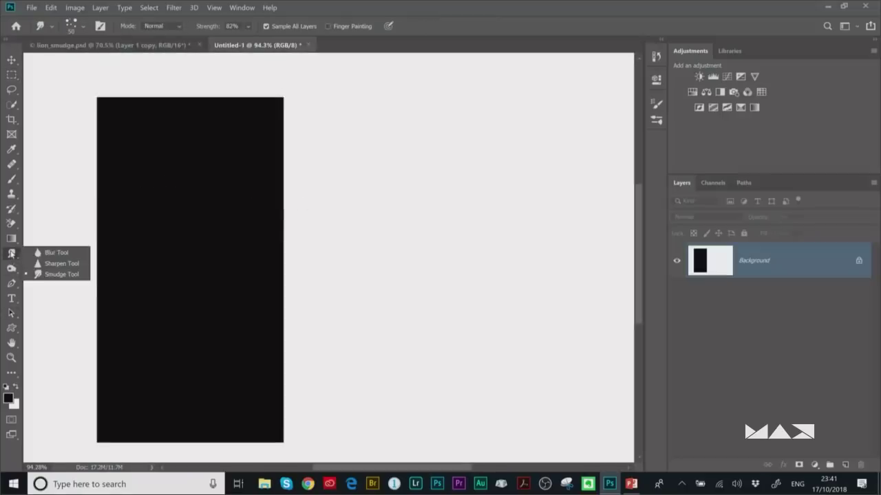
{"action": "left_click", "coordinate": [43, 275]}
{"action": "key", "text": "bracketright"}
{"action": "key", "text": "bracketright"}
{"action": "key", "text": "bracketright"}
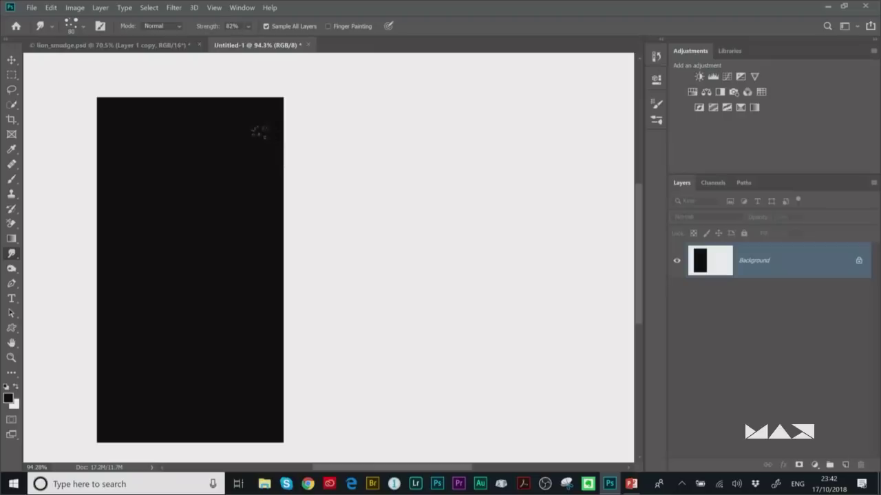
{"action": "left_click_drag", "start_coordinate": [259, 131], "coordinate": [384, 208]}
{"action": "left_click_drag", "start_coordinate": [259, 148], "coordinate": [382, 223]}
{"action": "left_click_drag", "start_coordinate": [260, 165], "coordinate": [382, 237]}
{"action": "left_click_drag", "start_coordinate": [261, 180], "coordinate": [379, 251]}
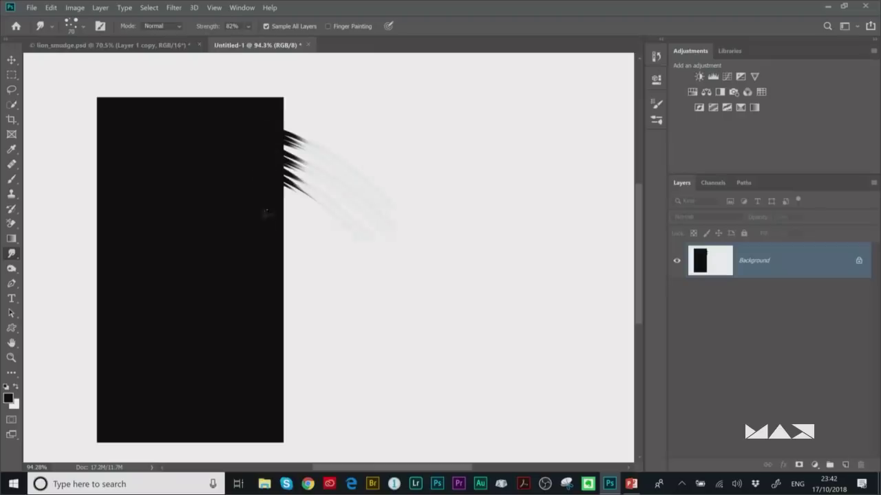
{"action": "mouse_move", "coordinate": [265, 196]}
{"action": "left_mouse_down"}
{"action": "mouse_move", "coordinate": [372, 265]}
{"action": "mouse_move", "coordinate": [357, 272]}
{"action": "left_mouse_up"}
- Reduce the smudge brush to 45 px and pull finer hair strokes from the middle of the rectangle's right edge
{"action": "key", "text": "bracketleft"}
{"action": "key", "text": "bracketleft"}
{"action": "mouse_move", "coordinate": [261, 216]}
{"action": "left_mouse_down"}
{"action": "mouse_move", "coordinate": [367, 295]}
{"action": "mouse_move", "coordinate": [277, 224]}
{"action": "mouse_move", "coordinate": [323, 258]}
{"action": "left_mouse_up"}
{"action": "left_click_drag", "start_coordinate": [270, 235], "coordinate": [367, 305]}
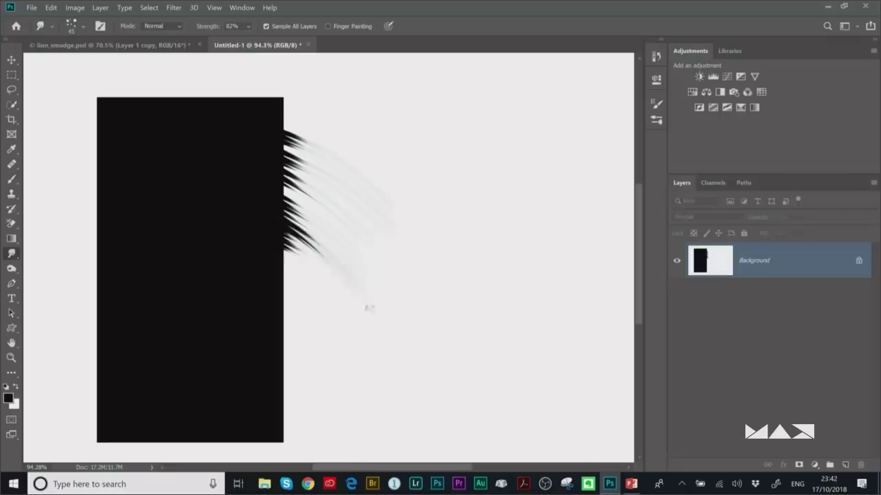
{"action": "left_click_drag", "start_coordinate": [270, 256], "coordinate": [356, 349]}
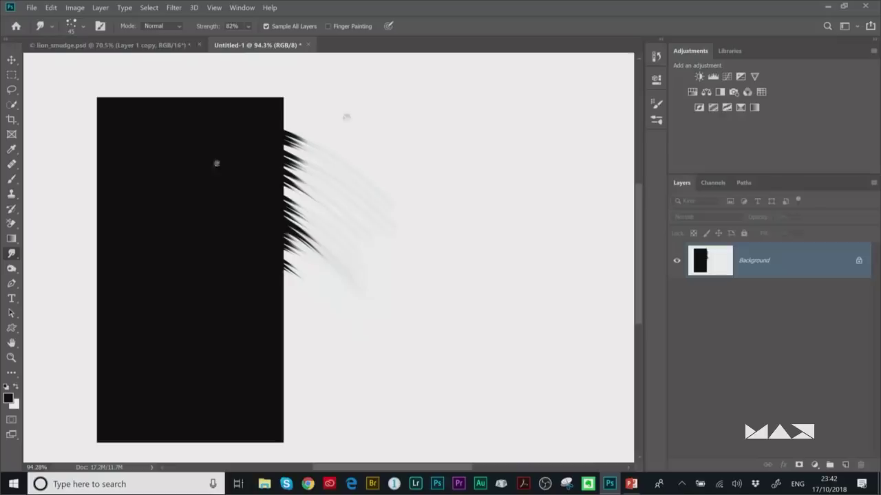
- Clear the test canvas by filling the whole Background layer with white
{"action": "scroll", "coordinate": [273, 188], "scroll_direction": "down", "scroll_amount": 3}
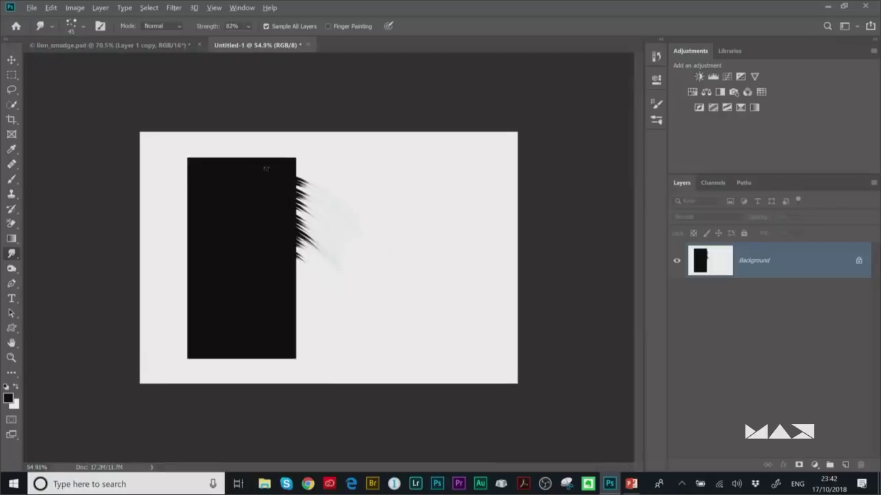
{"action": "key", "text": "alt+BackSpace"}
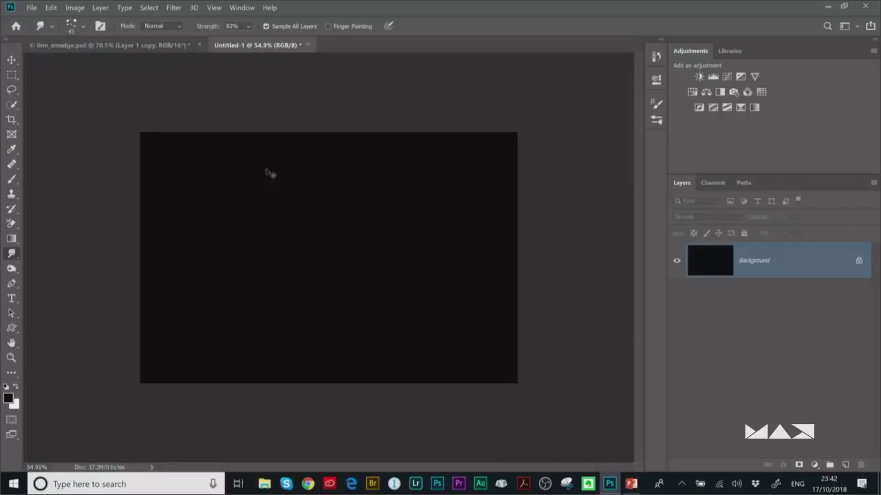
{"action": "key", "text": "ctrl+BackSpace"}
- With a hard round Brush, stamp four scattered black dots of decreasing size on the white canvas, from 400 px down to 150 px
{"action": "key", "text": "b"}
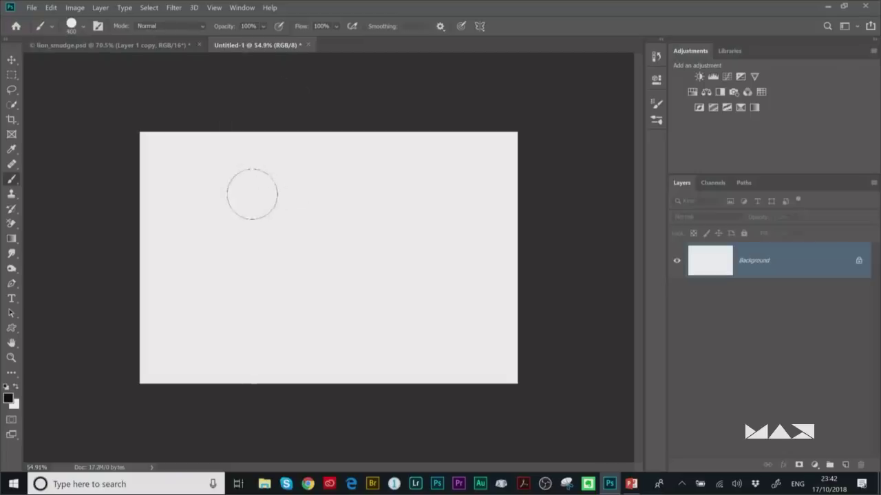
{"action": "left_click", "coordinate": [240, 186]}
{"action": "key", "text": "bracketleft"}
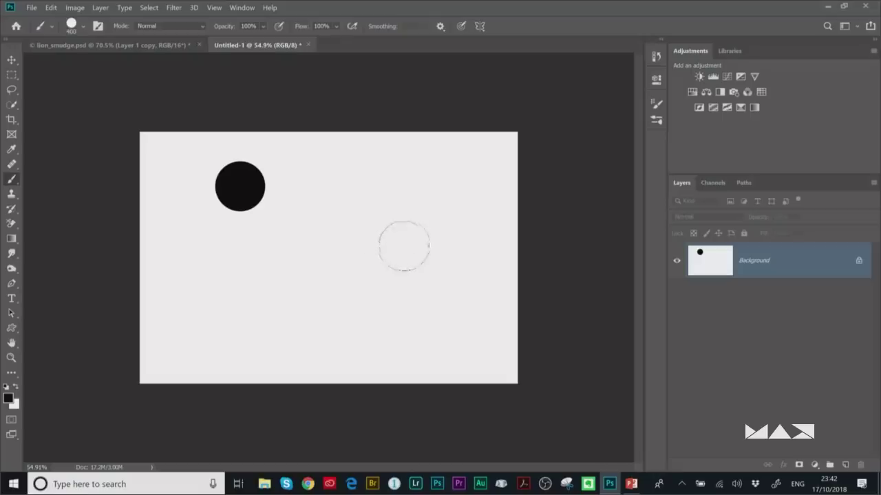
{"action": "left_click", "coordinate": [414, 257]}
{"action": "key", "text": "bracketleft"}
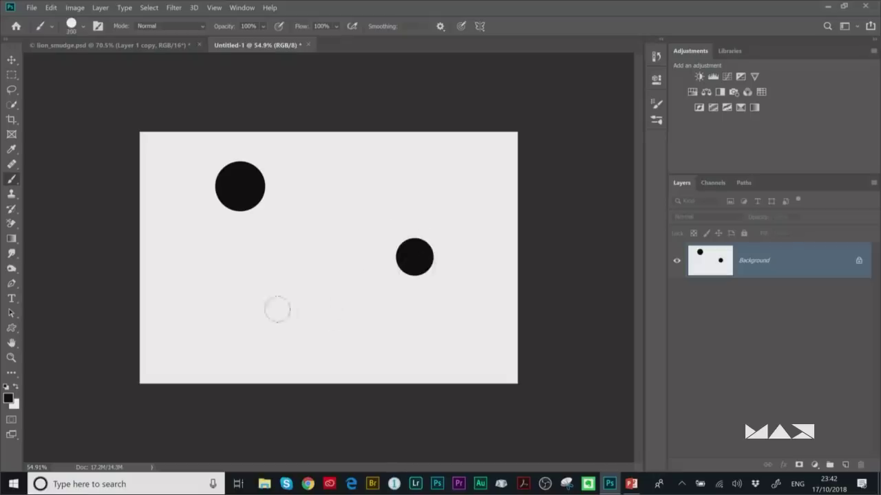
{"action": "left_click", "coordinate": [271, 324]}
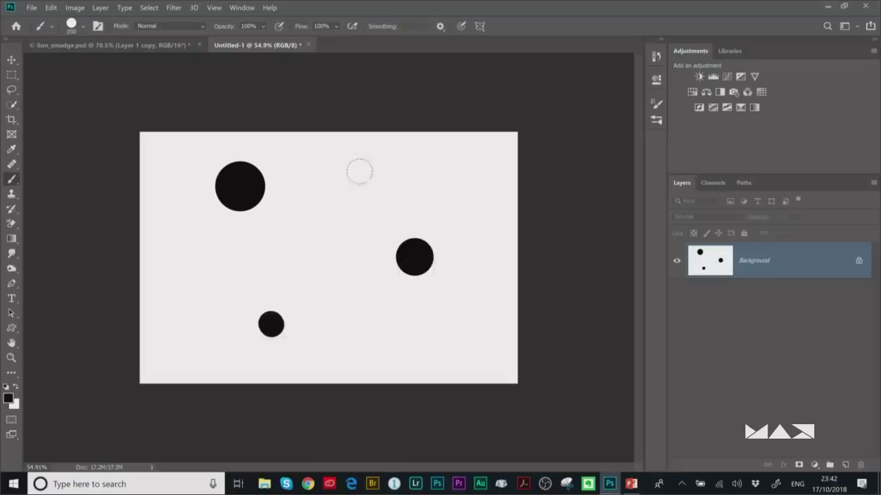
{"action": "key", "text": "bracketleft"}
{"action": "left_click", "coordinate": [338, 208]}
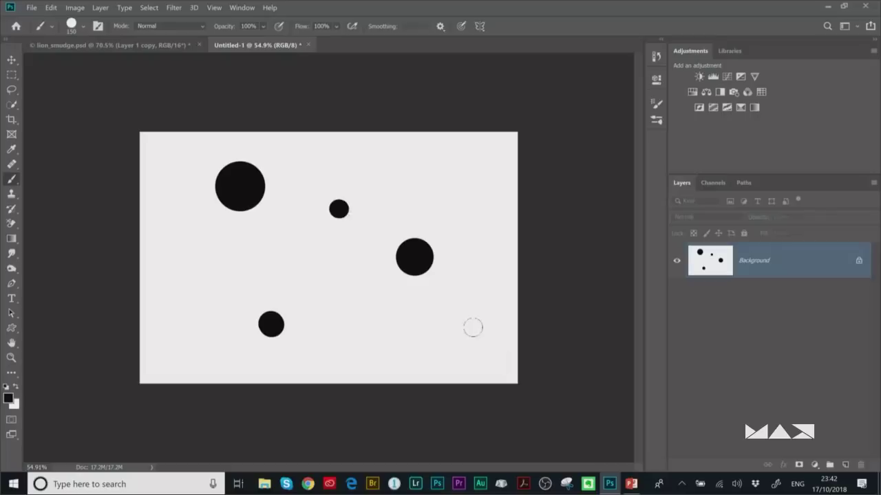
- Define the four-dot pattern as a new brush preset named Smudge
{"action": "left_click", "coordinate": [51, 9]}
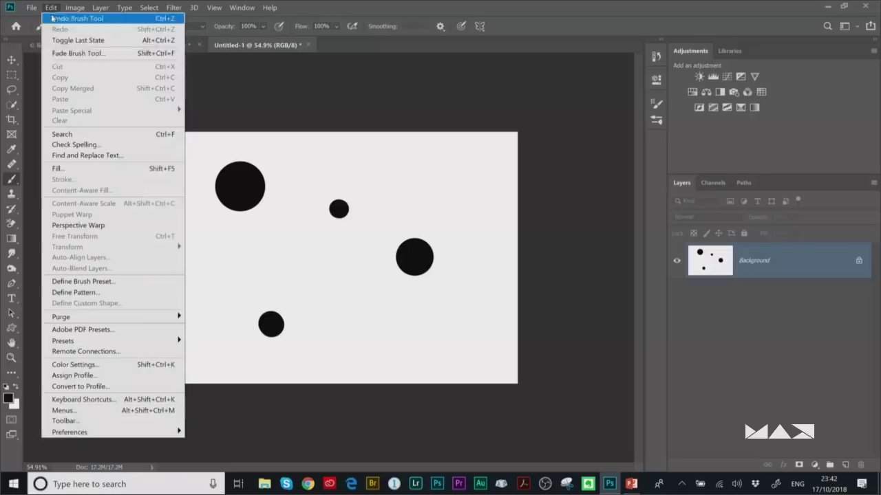
{"action": "left_click", "coordinate": [81, 282]}
{"action": "type", "text": "Smudge"}
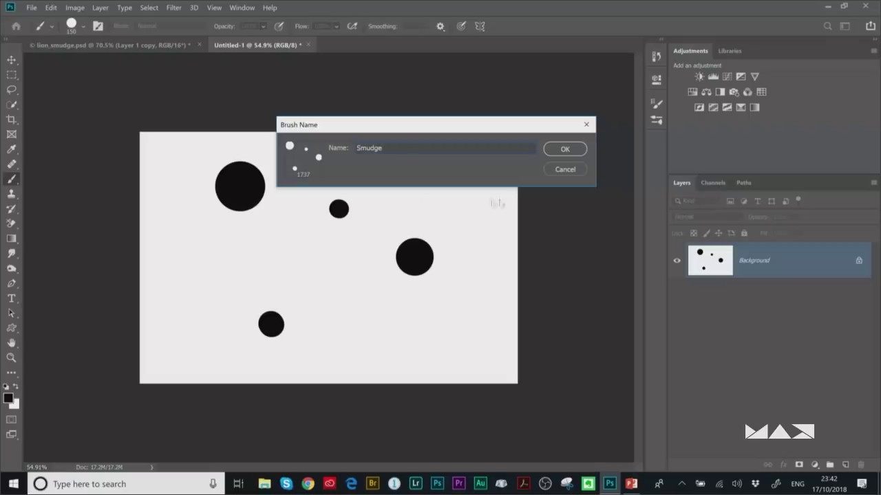
{"action": "left_click", "coordinate": [561, 152]}
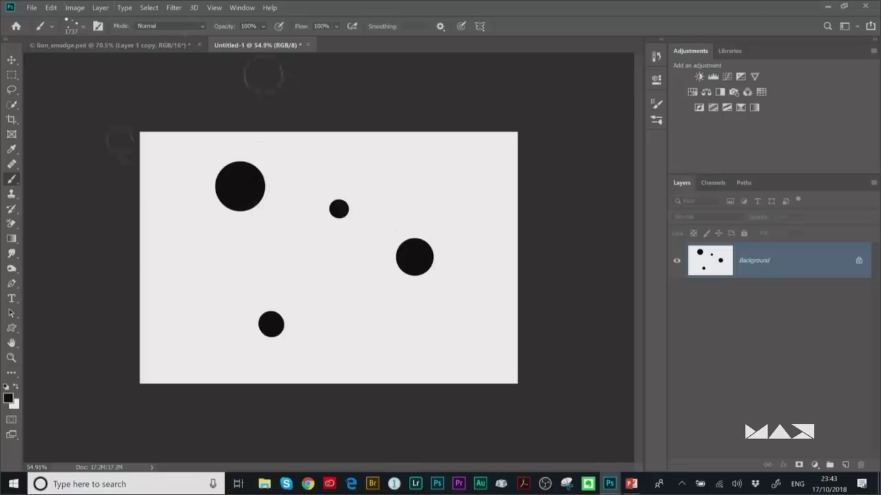
- Switch to the lion_smudge.psd document and shrink the four-dot brush to about 60 px for the right side of the mane
{"action": "left_click", "coordinate": [113, 45]}
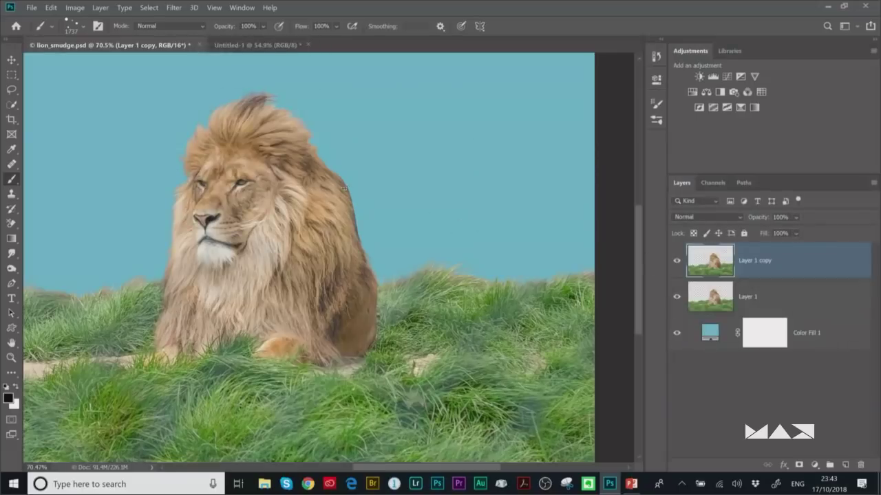
{"action": "scroll", "coordinate": [348, 187], "scroll_direction": "up", "scroll_amount": 3}
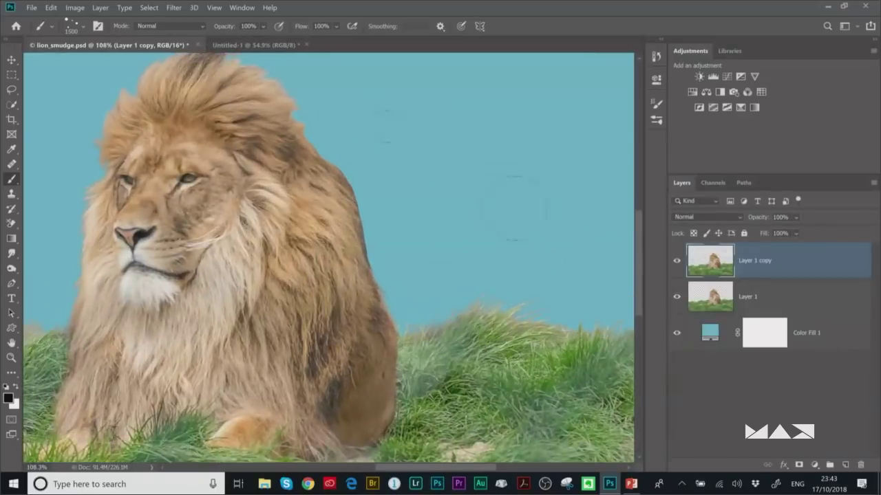
{"action": "key", "text": "bracketleft"}
{"action": "key", "text": "bracketleft"}
{"action": "scroll", "coordinate": [321, 186], "scroll_direction": "up", "scroll_amount": 4}
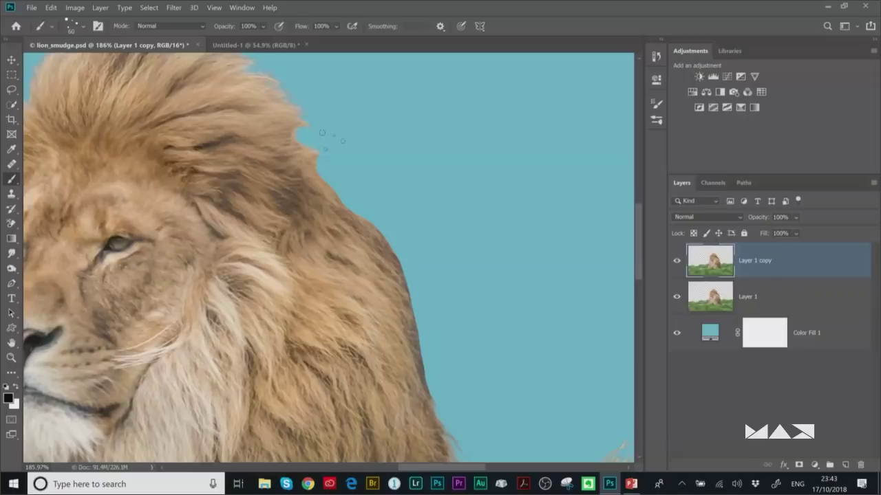
- Try two black strokes with the four-dot brush across the mane's upper right edge, and undo both
{"action": "left_click_drag", "start_coordinate": [267, 109], "coordinate": [336, 131]}
{"action": "left_click_drag", "start_coordinate": [271, 123], "coordinate": [320, 136]}
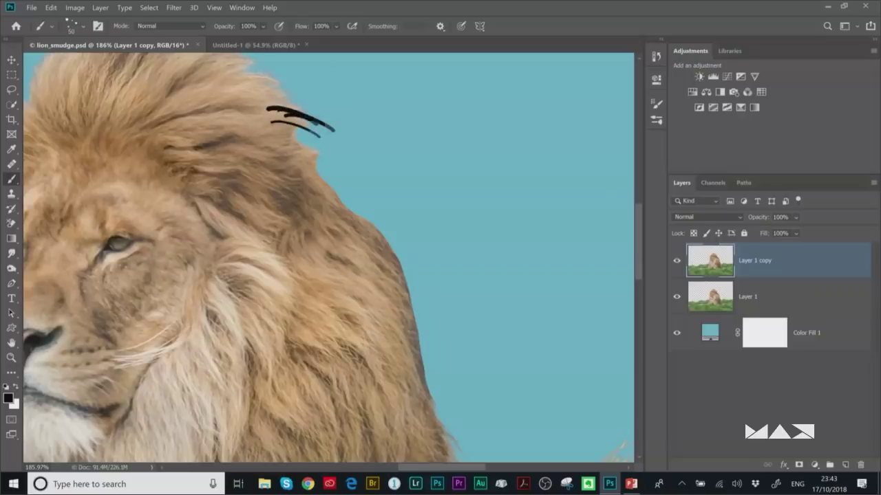
{"action": "key", "text": "ctrl+z"}
{"action": "key", "text": "ctrl+z"}
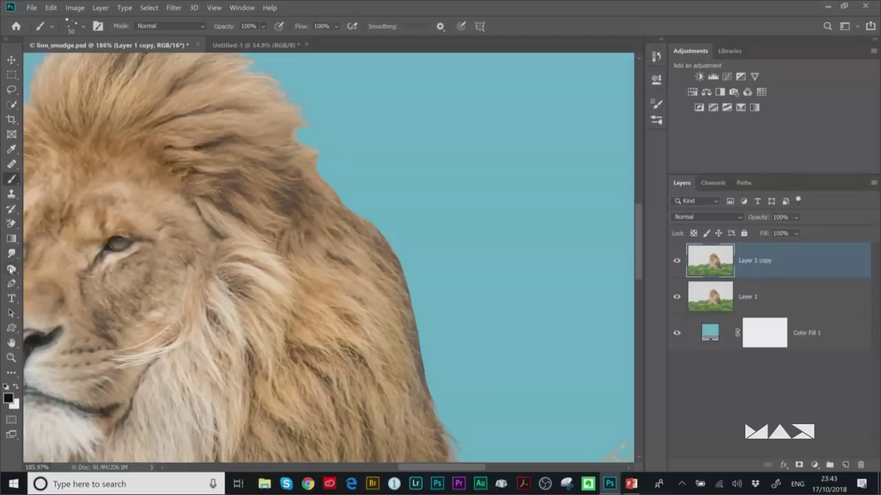
- Choose the Smudge Tool and give it the custom 1737 px four-dot brush preset
{"action": "right_click", "coordinate": [11, 255]}
{"action": "left_click", "coordinate": [47, 275]}
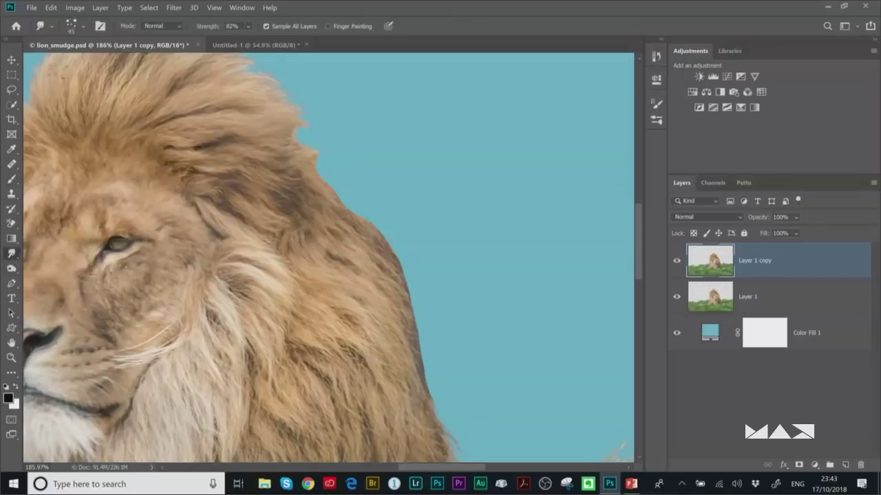
{"action": "left_click", "coordinate": [82, 28]}
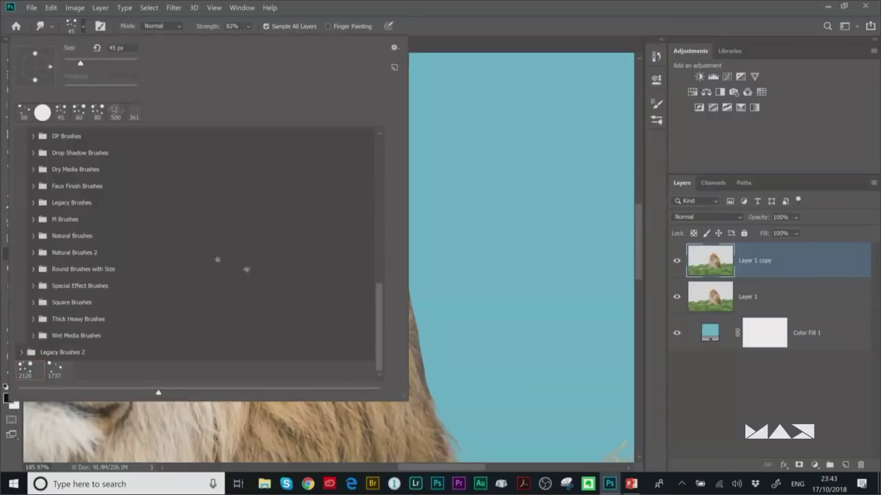
{"action": "left_click", "coordinate": [54, 373]}
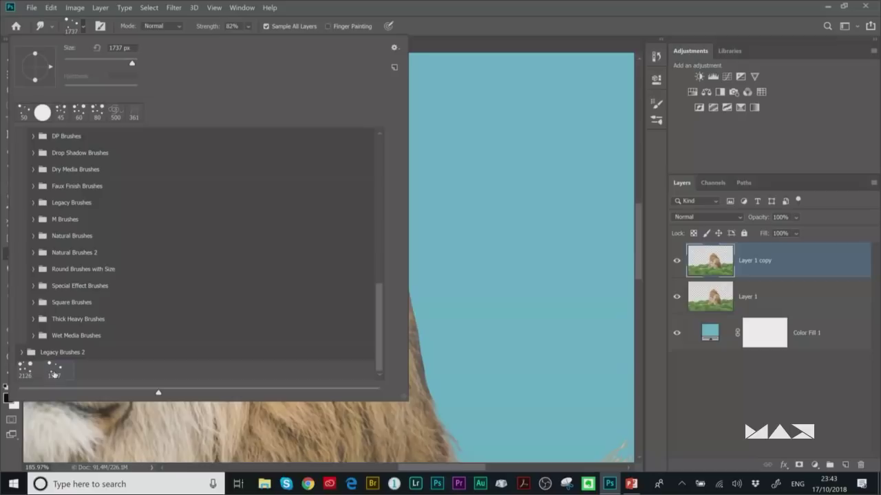
{"action": "left_click", "coordinate": [457, 14]}
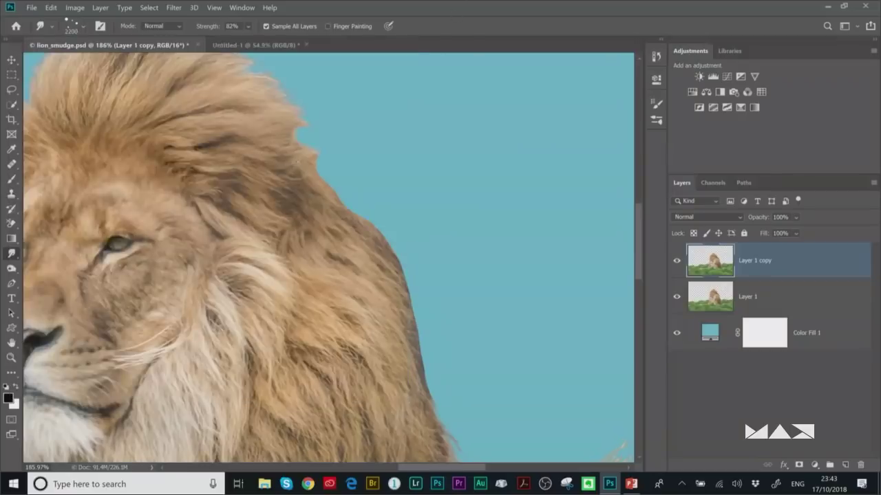
- Reduce the smudge brush to 45 px and pull hair strands out of the mane's upper right edge on Layer 1 copy, finishing at 35 px
{"action": "key", "text": "bracketleft"}
{"action": "key", "text": "bracketleft"}
{"action": "key", "text": "bracketleft"}
{"action": "key", "text": "bracketleft"}
{"action": "key", "text": "bracketleft"}
{"action": "key", "text": "bracketleft"}
{"action": "key", "text": "bracketleft"}
{"action": "key", "text": "bracketleft"}
{"action": "key", "text": "bracketleft"}
{"action": "key", "text": "bracketleft"}
{"action": "key", "text": "bracketleft"}
{"action": "left_click_drag", "start_coordinate": [301, 147], "coordinate": [294, 144]}
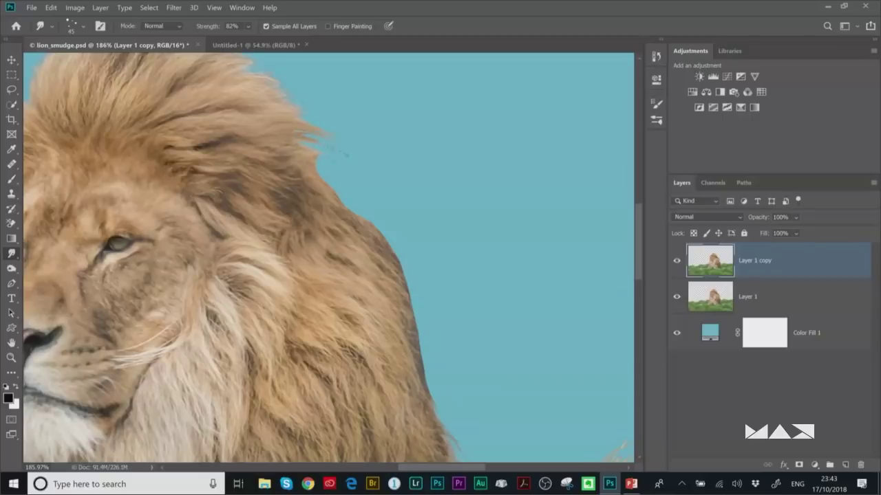
{"action": "mouse_move", "coordinate": [308, 165]}
{"action": "left_mouse_down"}
{"action": "mouse_move", "coordinate": [341, 159]}
{"action": "mouse_move", "coordinate": [311, 164]}
{"action": "left_mouse_up"}
{"action": "key", "text": "bracketleft"}
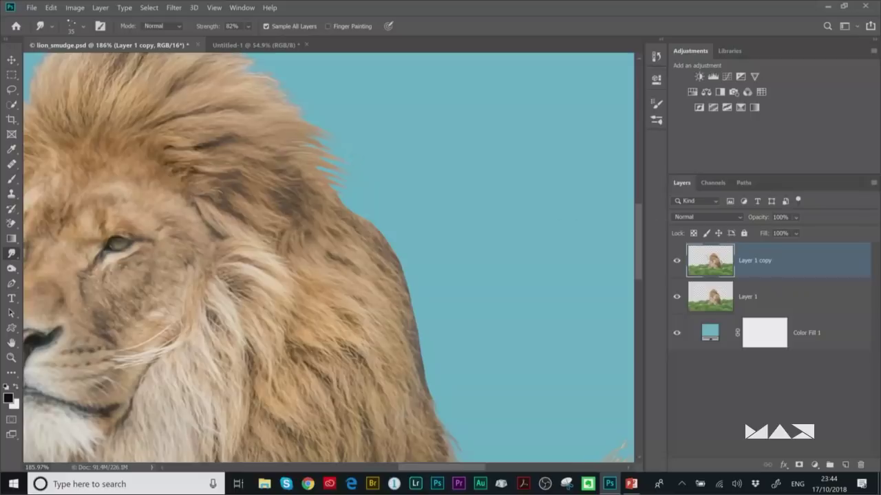
- Move Layer 1 copy below Layer 1 in the layer stack
{"action": "left_click_drag", "start_coordinate": [709, 260], "coordinate": [709, 321]}
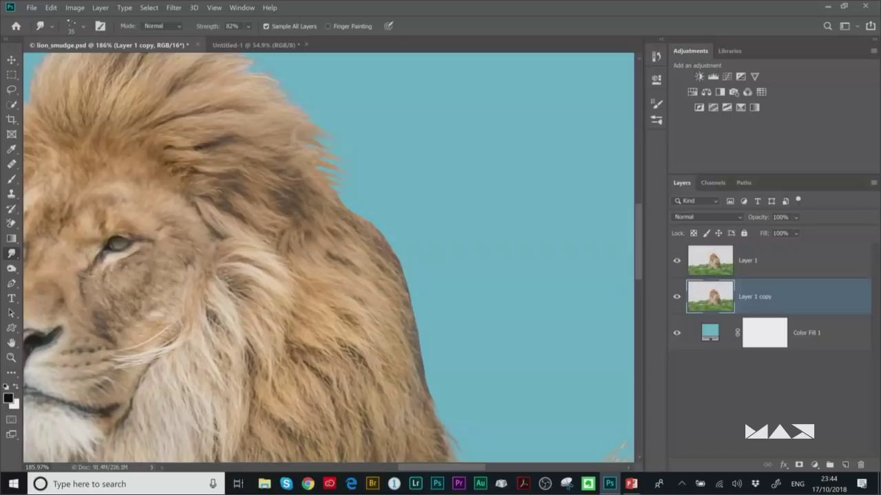